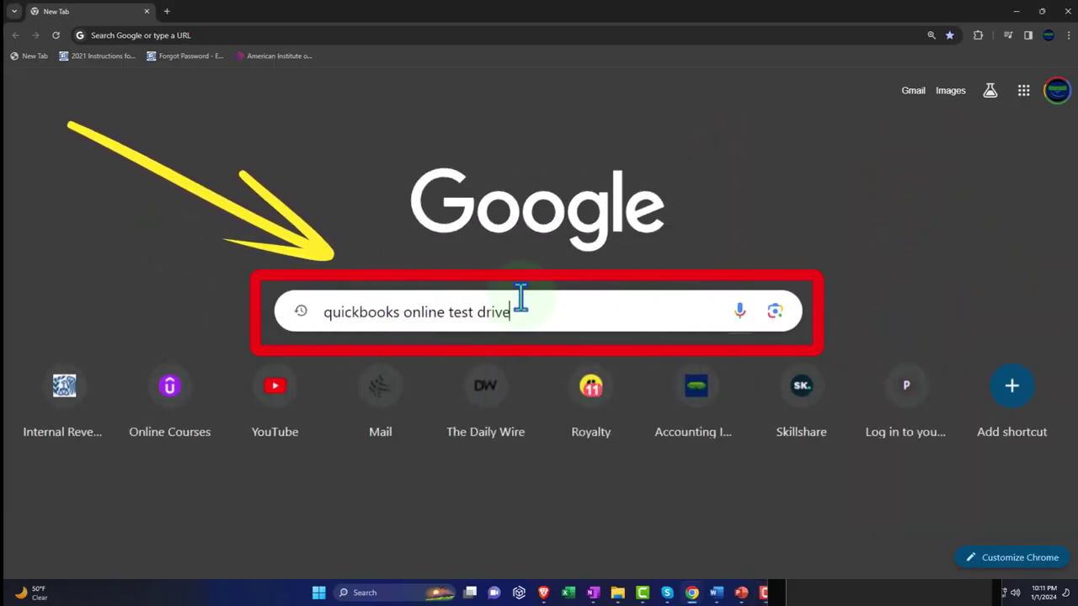
Step: Search Google for the QuickBooks Online test drive and launch the United States sample company from Intuit's help article
key("Return")
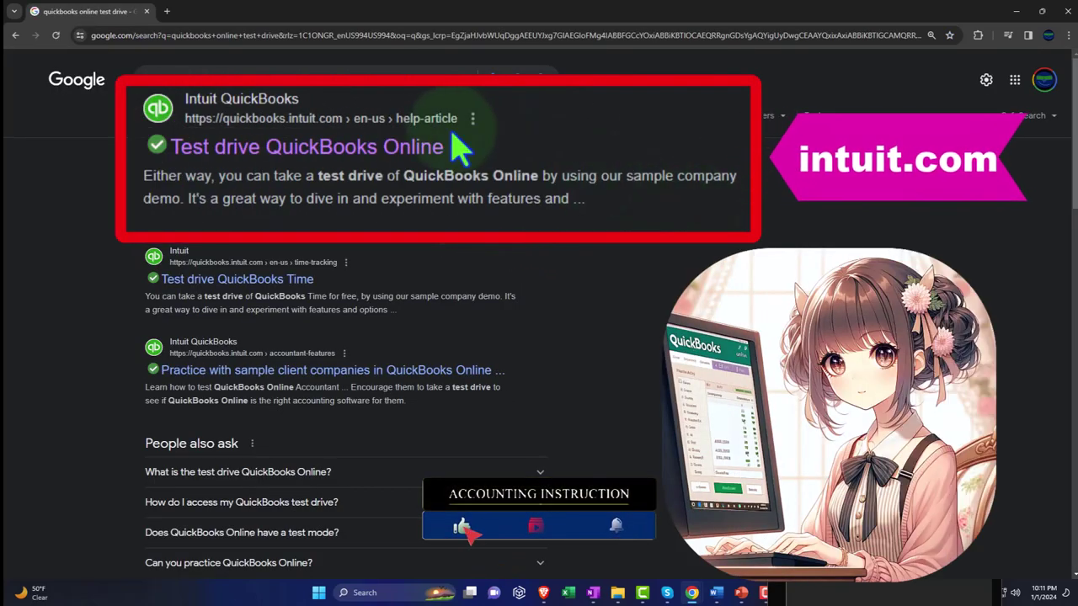
left_click(310, 192)
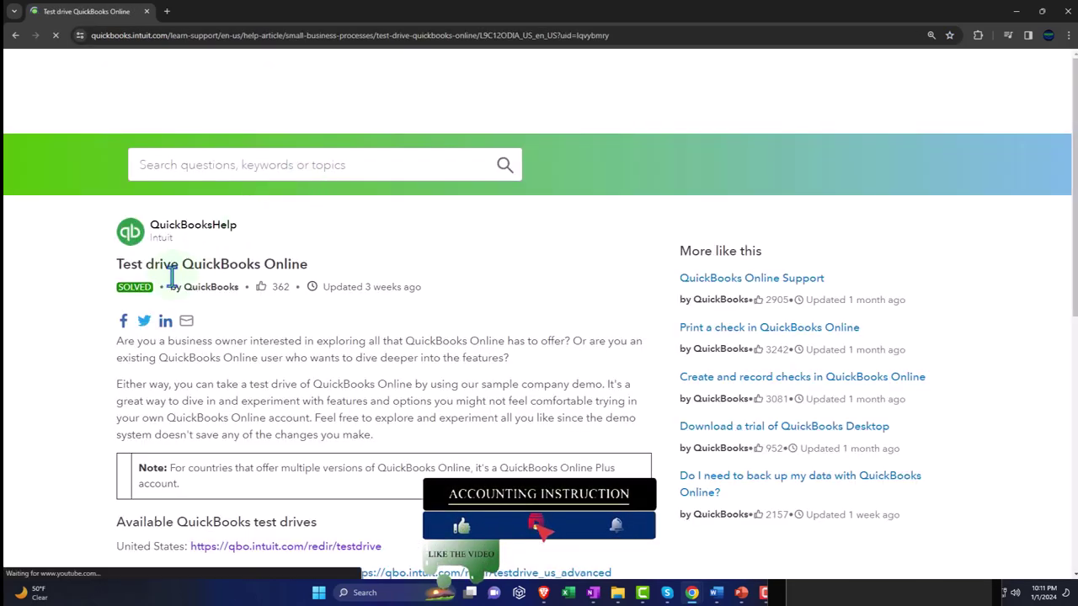
scroll(84, 344, "down", 3)
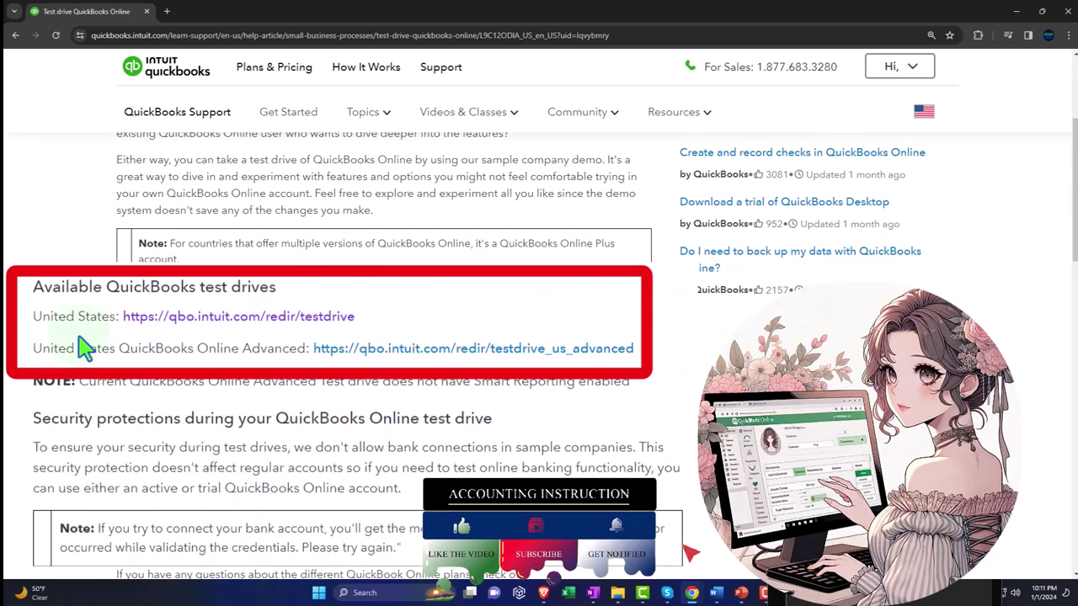
left_click(290, 326)
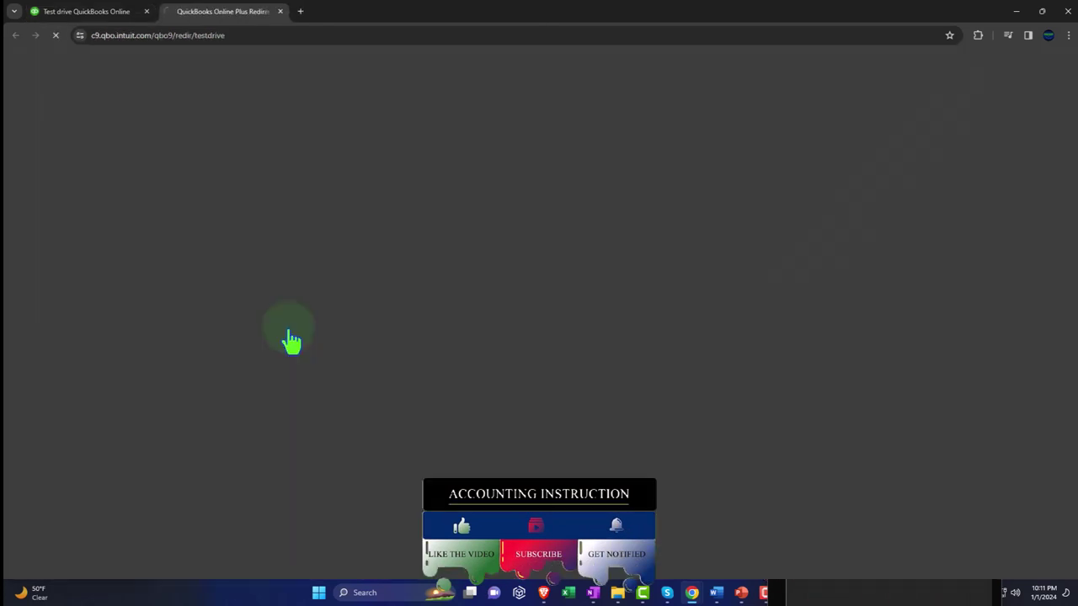
left_click(508, 239)
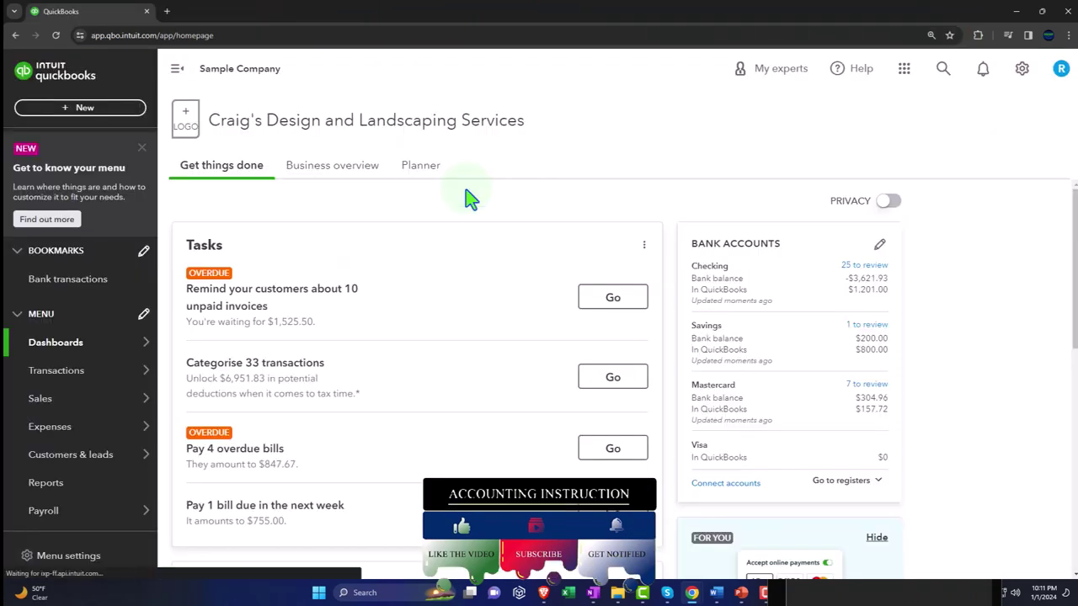
Step: Dismiss the menu introduction notice and open the favorite Balance Sheet and Profit and Loss reports in separate browser tabs
left_click(143, 155)
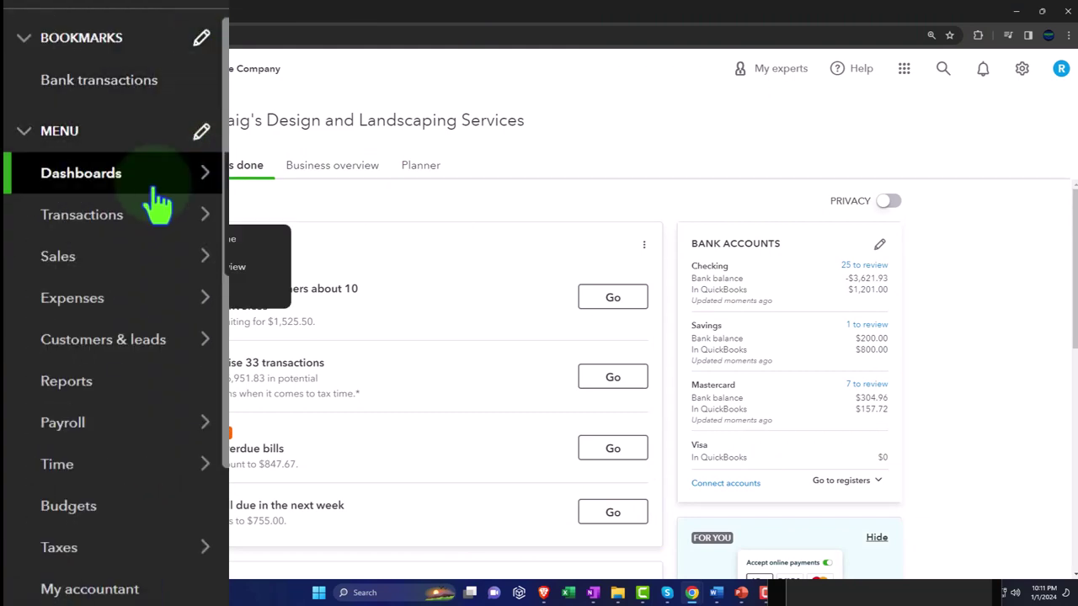
left_click(80, 383)
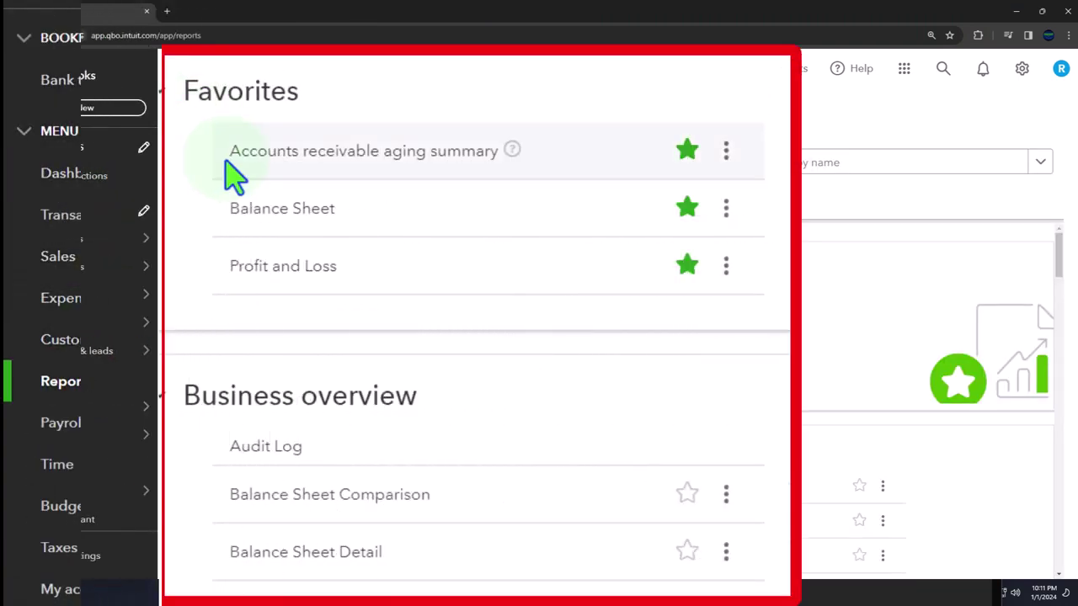
right_click(254, 215)
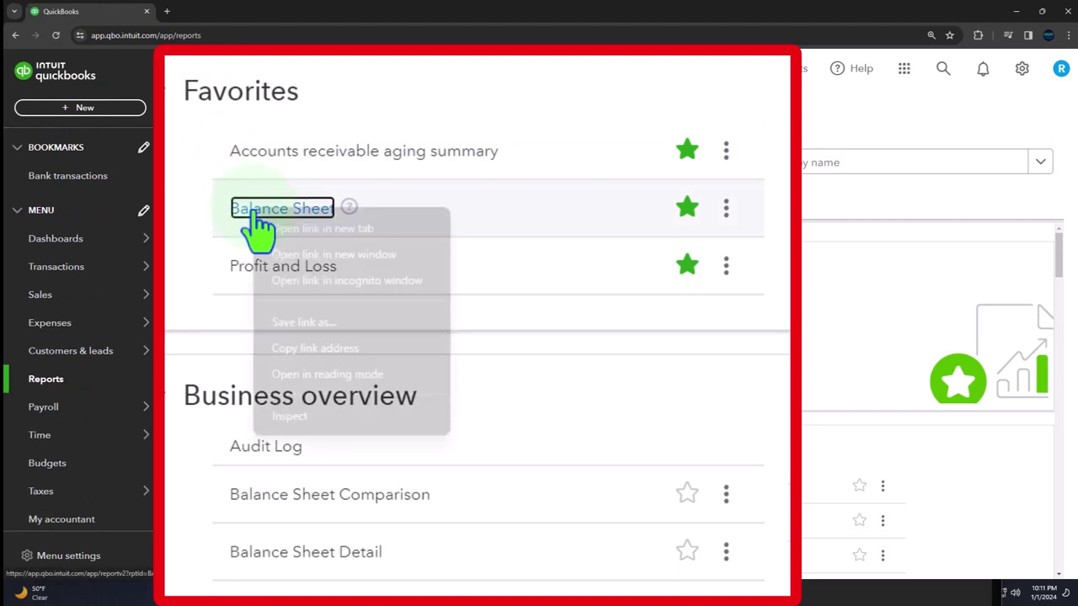
left_click(391, 229)
right_click(295, 270)
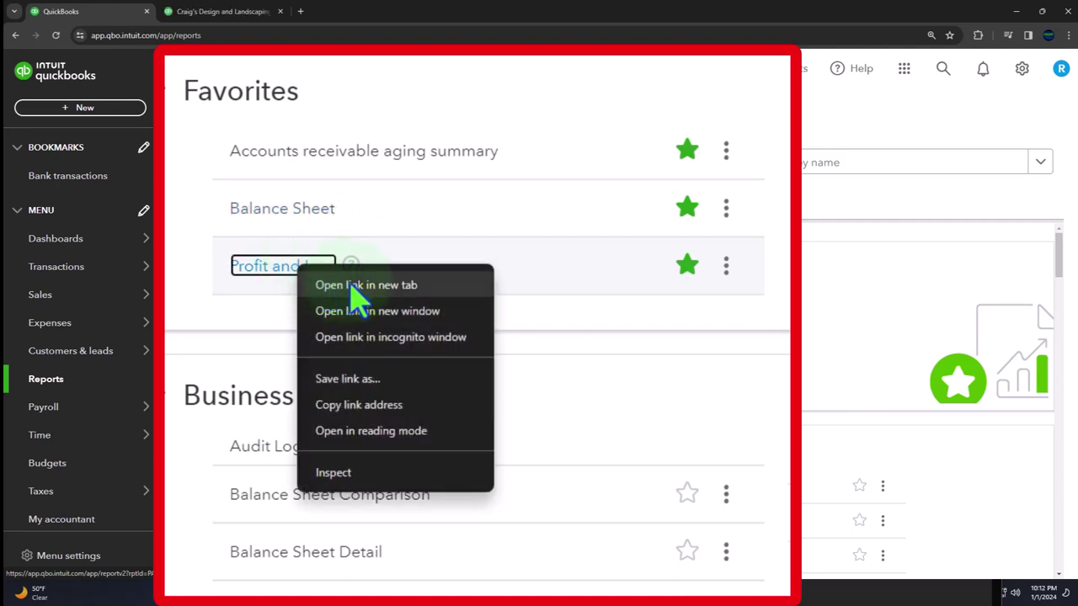
left_click(438, 285)
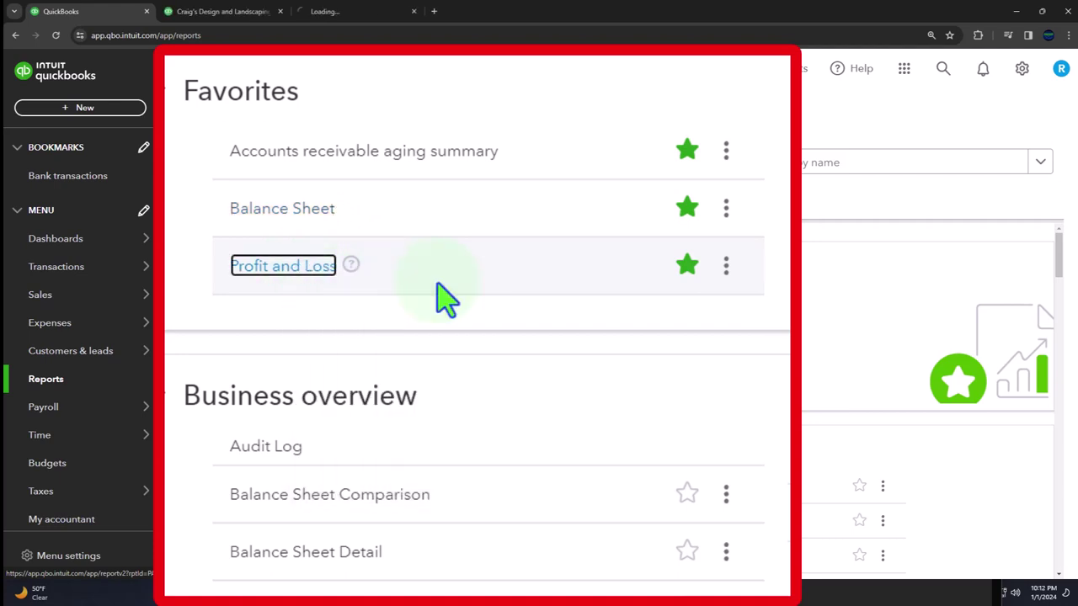
Step: Run the Balance Sheet report for 01/01/2023 to 12/31/2023, with the navigation menu collapsed
left_click(250, 12)
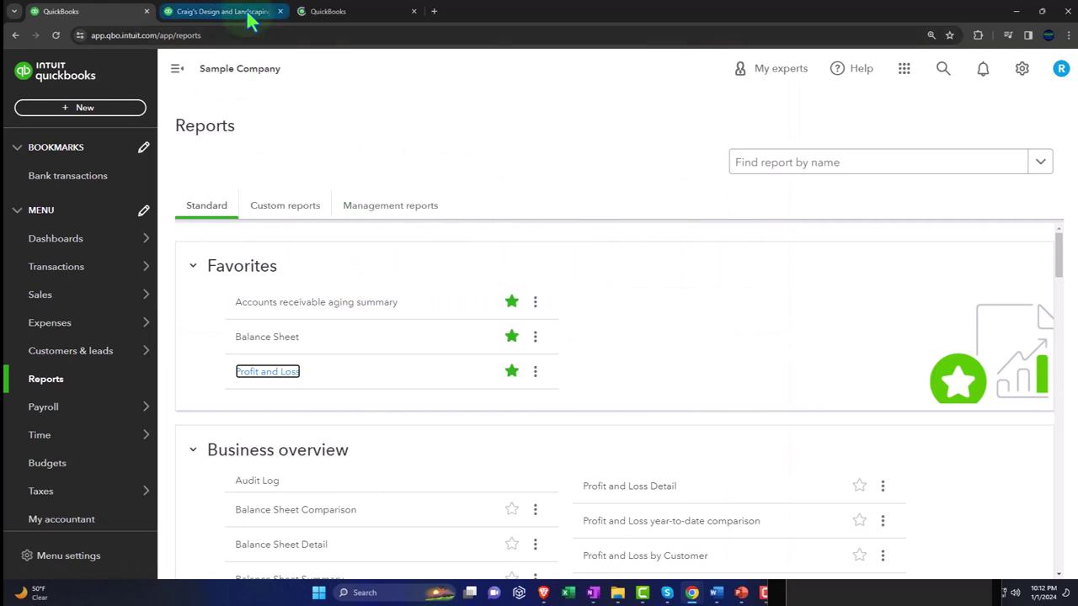
left_click(177, 69)
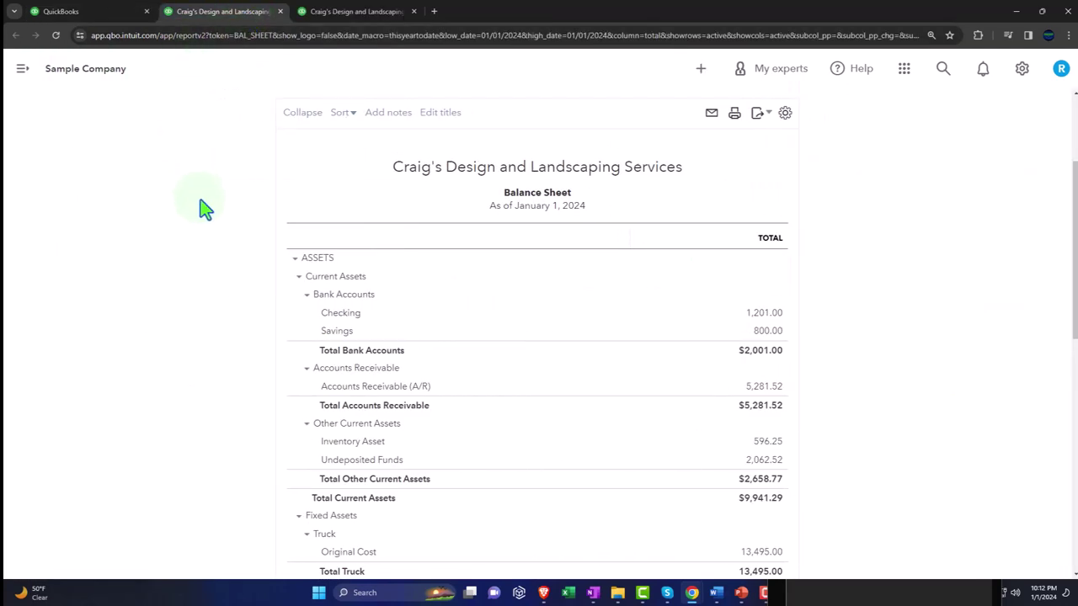
scroll(206, 209, "up", 2)
left_click(248, 179)
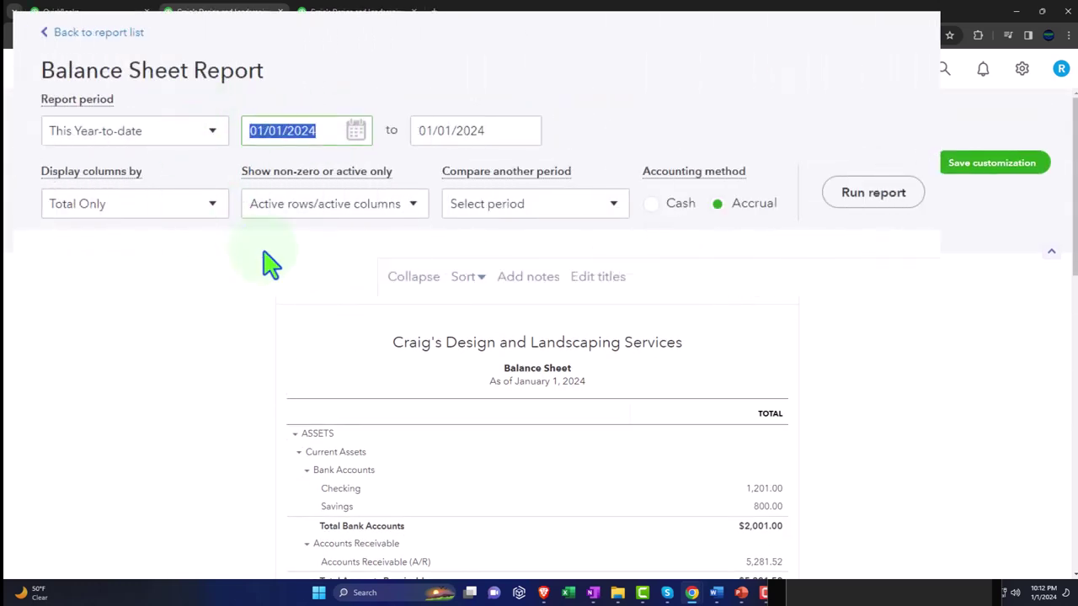
type("01/01/2023")
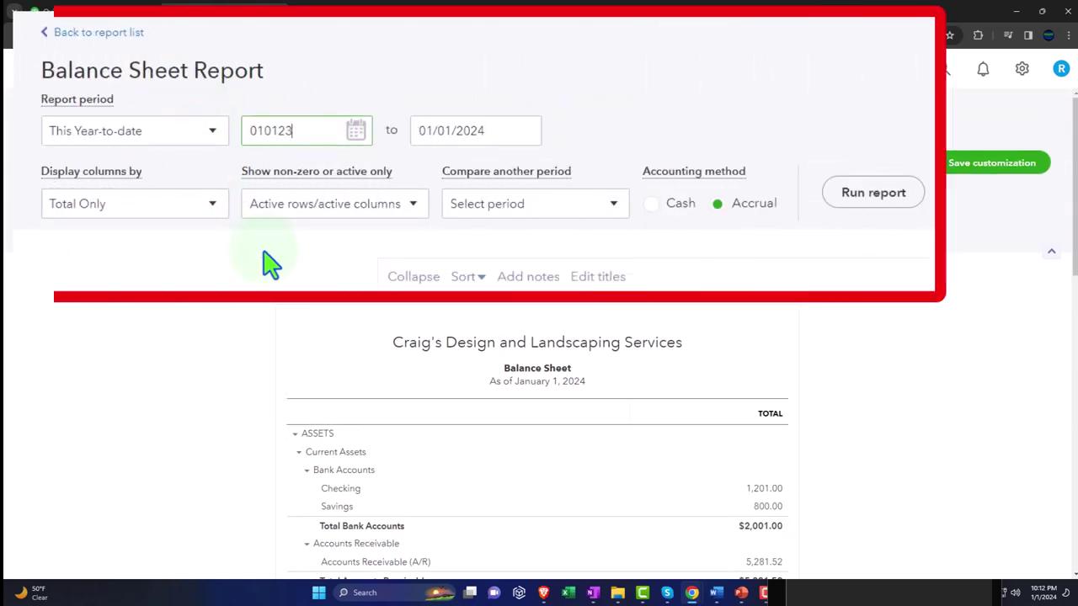
key("Tab")
type("12/31/2023")
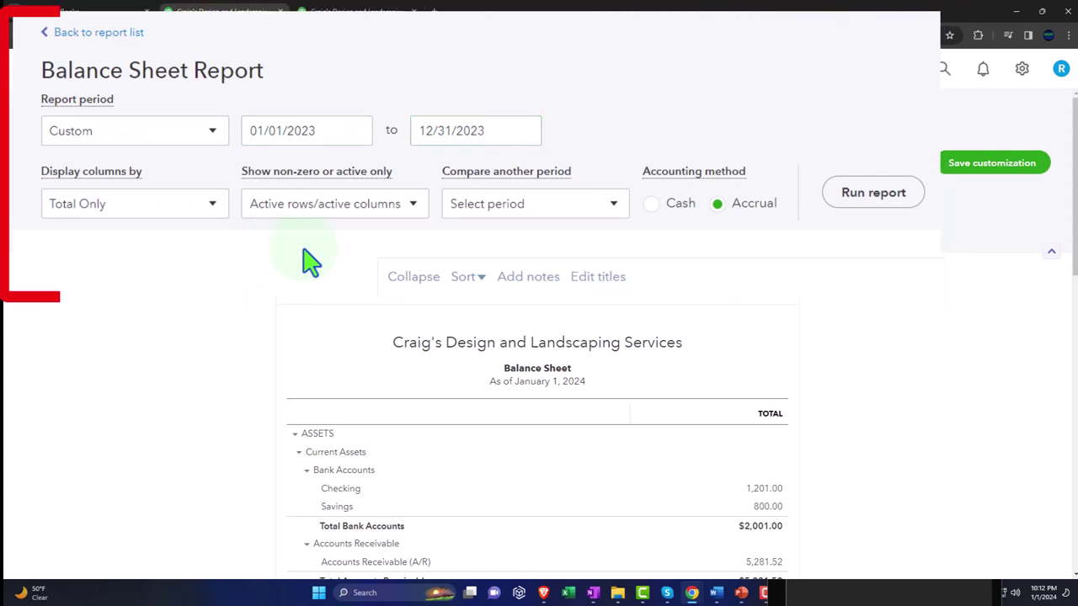
left_click(644, 225)
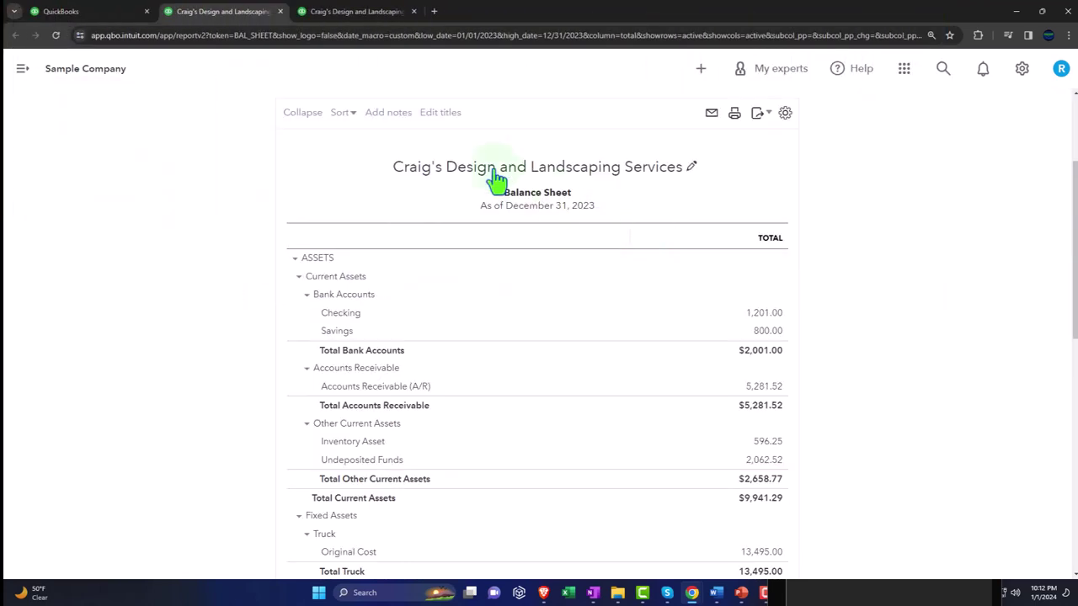
Step: Run the Profit and Loss report for the period 01/01/2023 to 12/31/2023
left_click(356, 16)
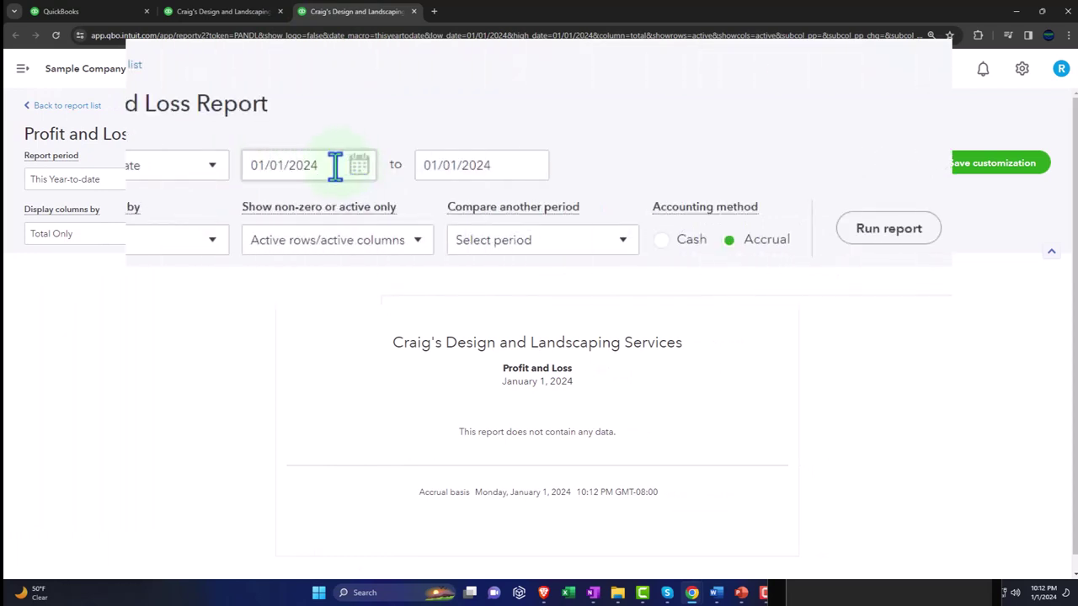
left_click_drag(238, 178, 175, 171)
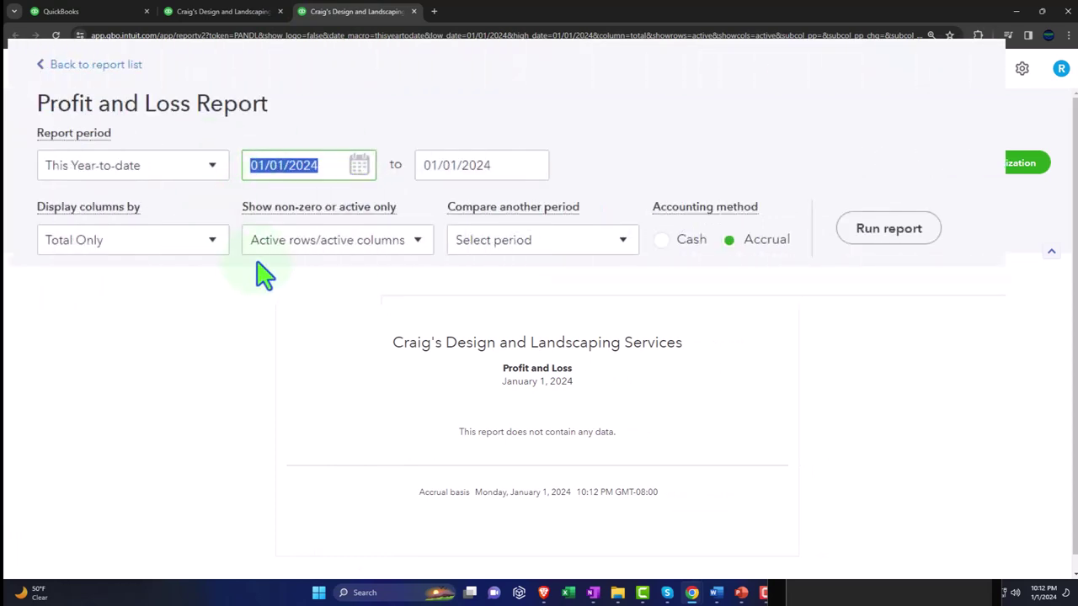
type("01012023")
key("Tab")
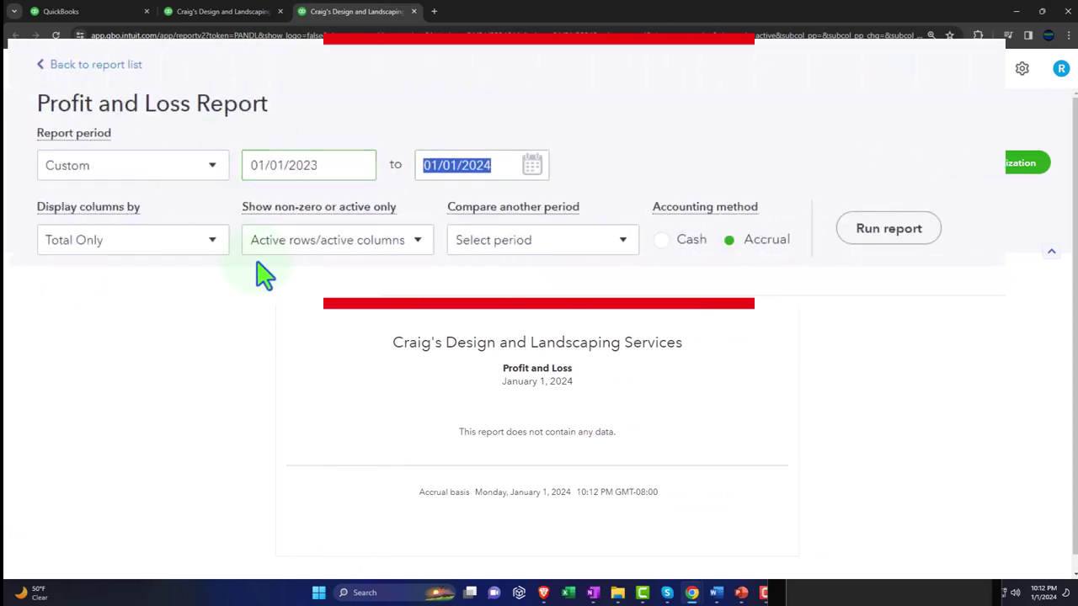
type("12/31/2023")
key("Tab")
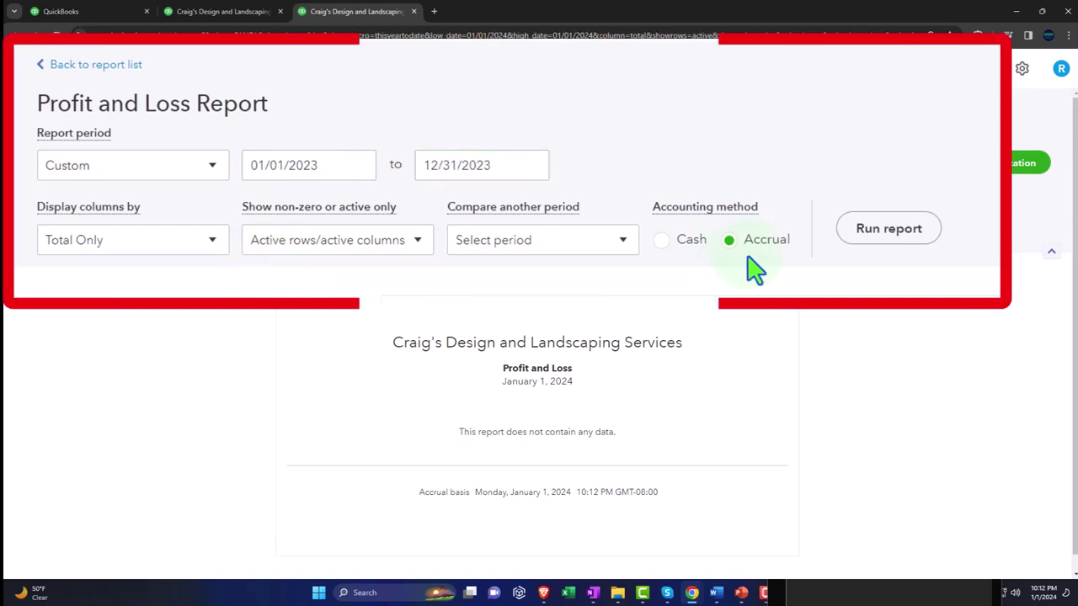
left_click(859, 242)
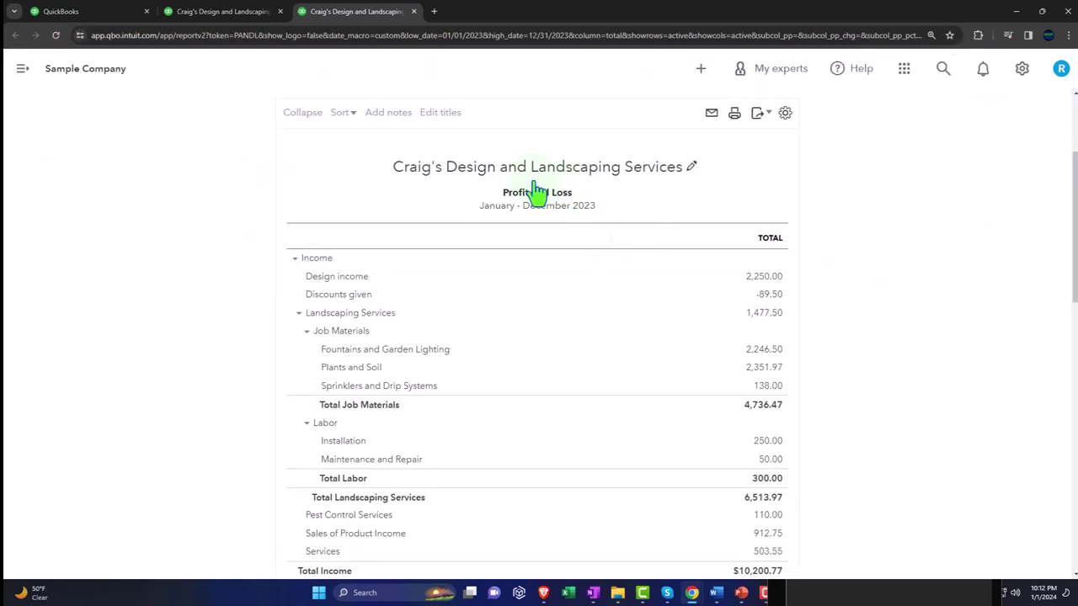
Step: Compare the layout of the Balance Sheet with that of the Profit and Loss report
left_click(232, 12)
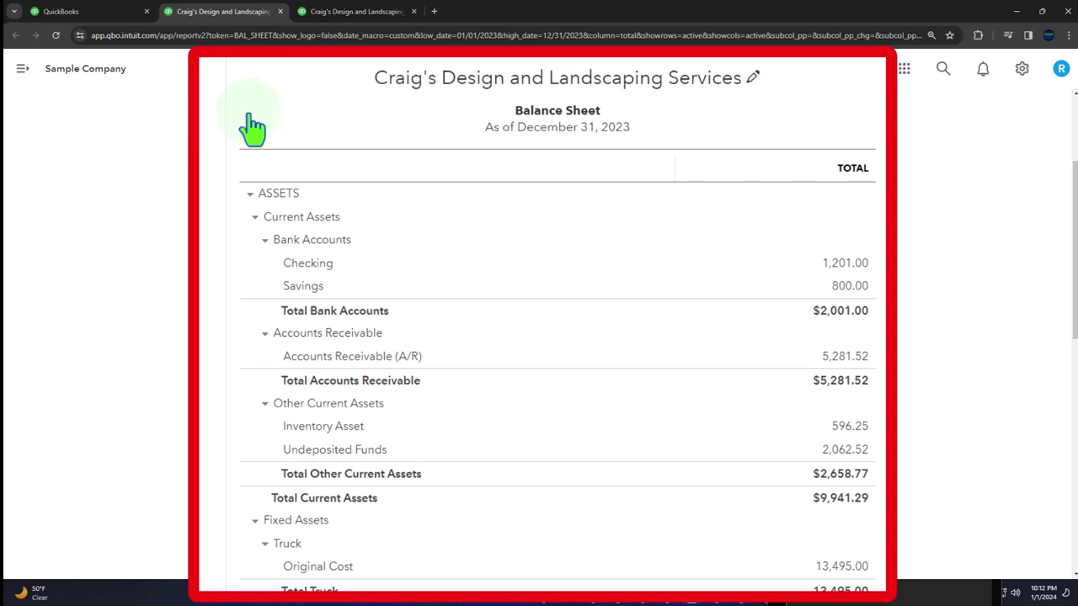
left_click(337, 19)
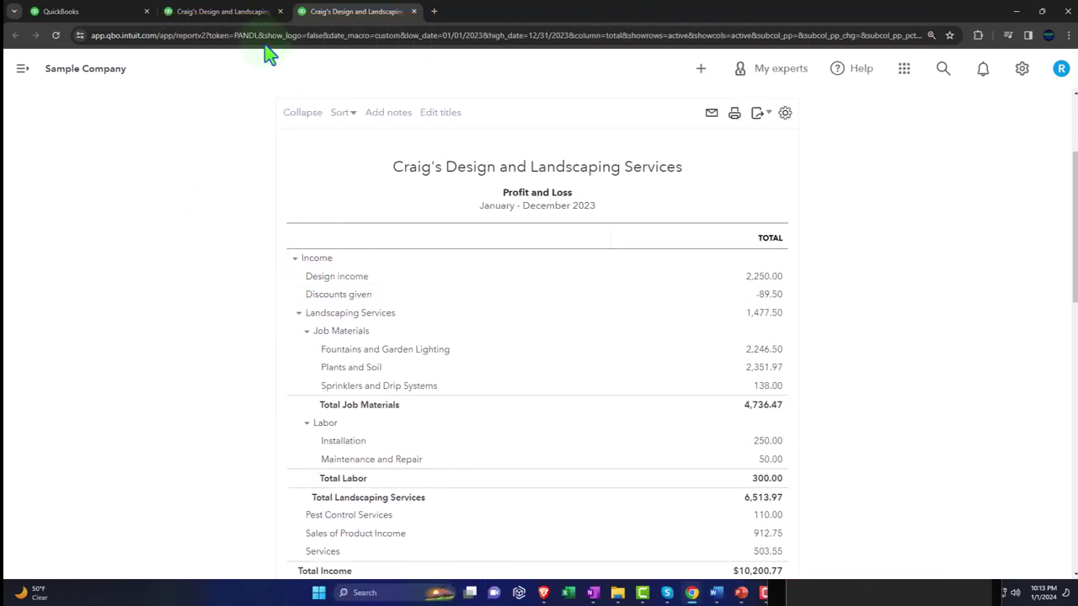
left_click(247, 23)
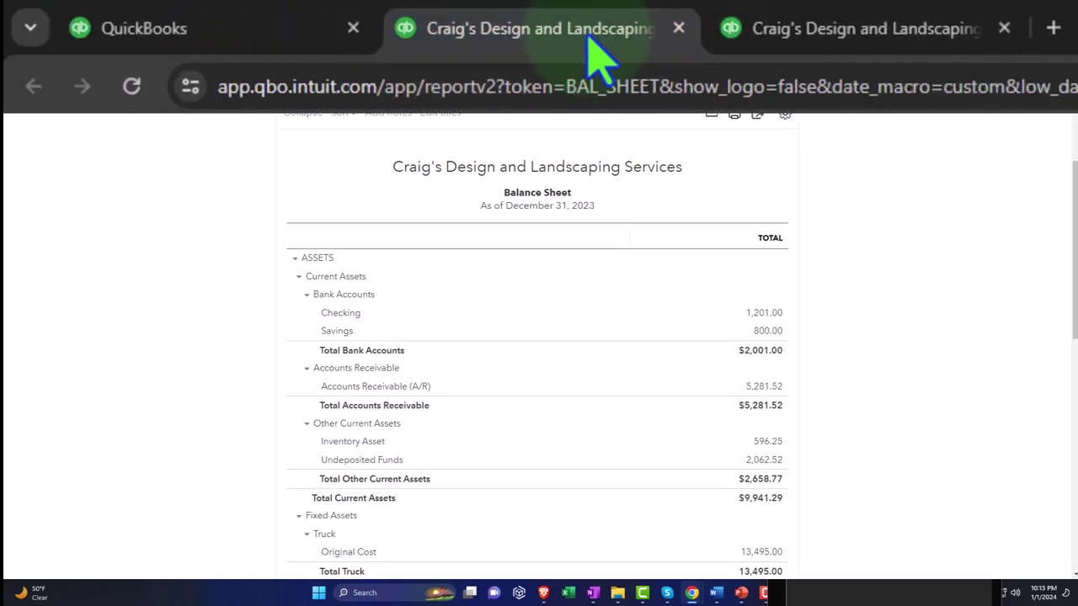
left_click(328, 14)
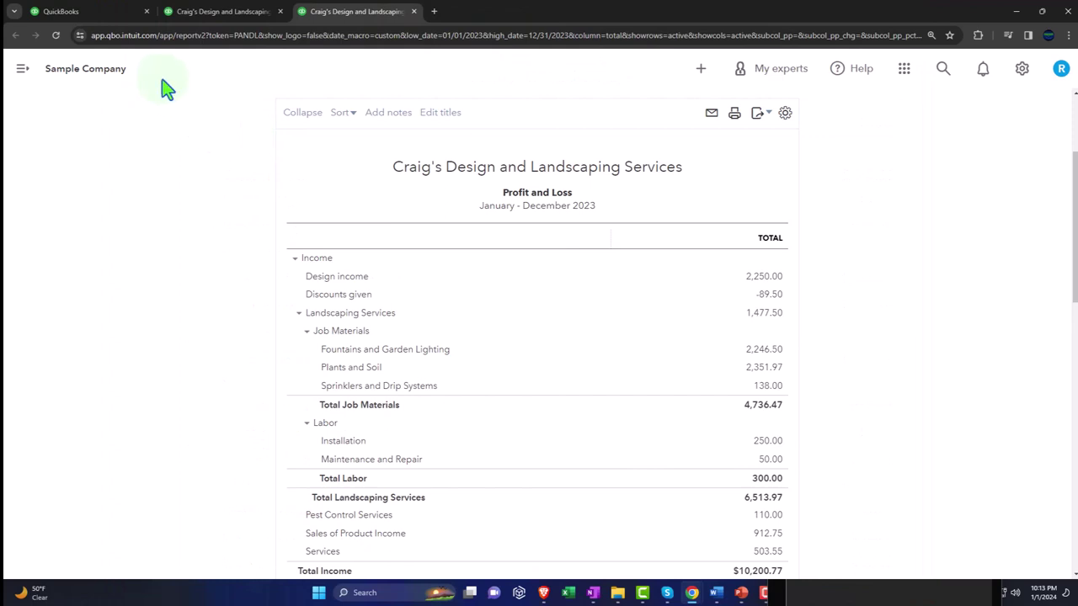
Step: Return to the list of standard reports, review the main navigation entries and collapse the navigation menu
left_click(104, 13)
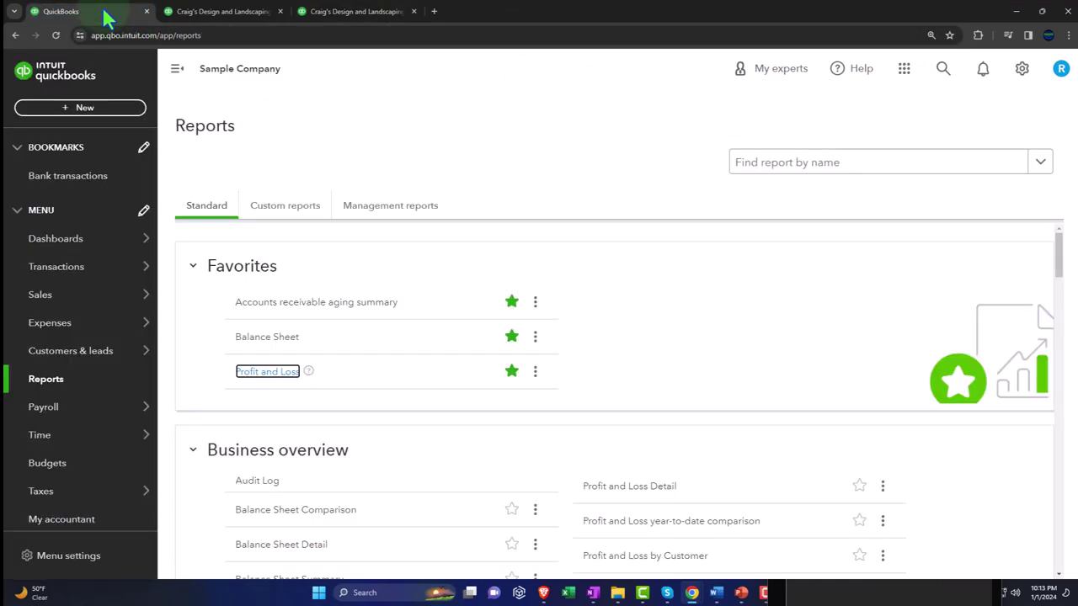
mouse_move(101, 271)
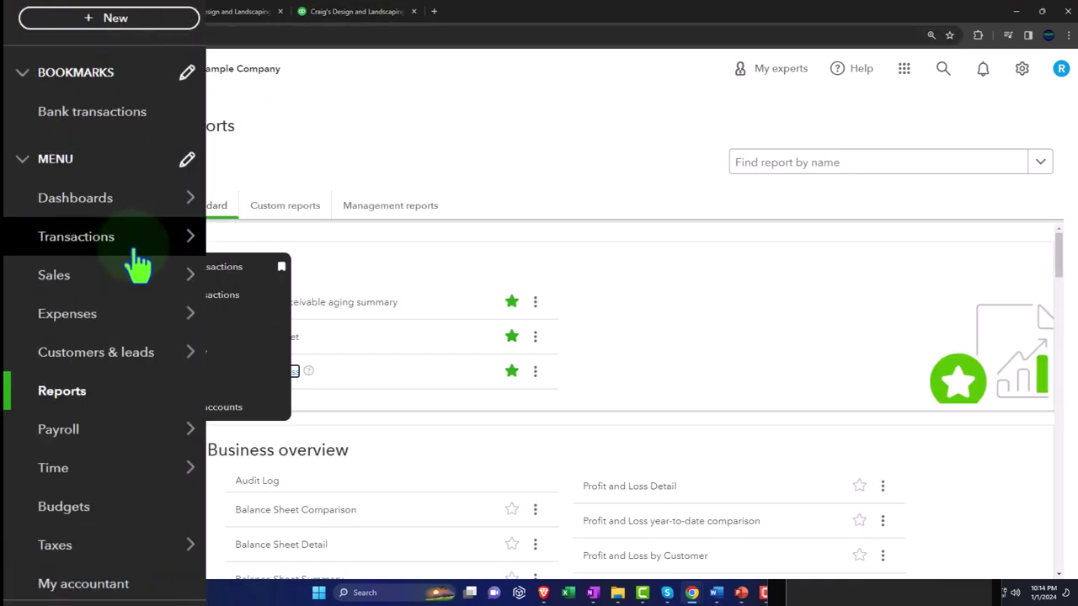
scroll(138, 265, "down", 1)
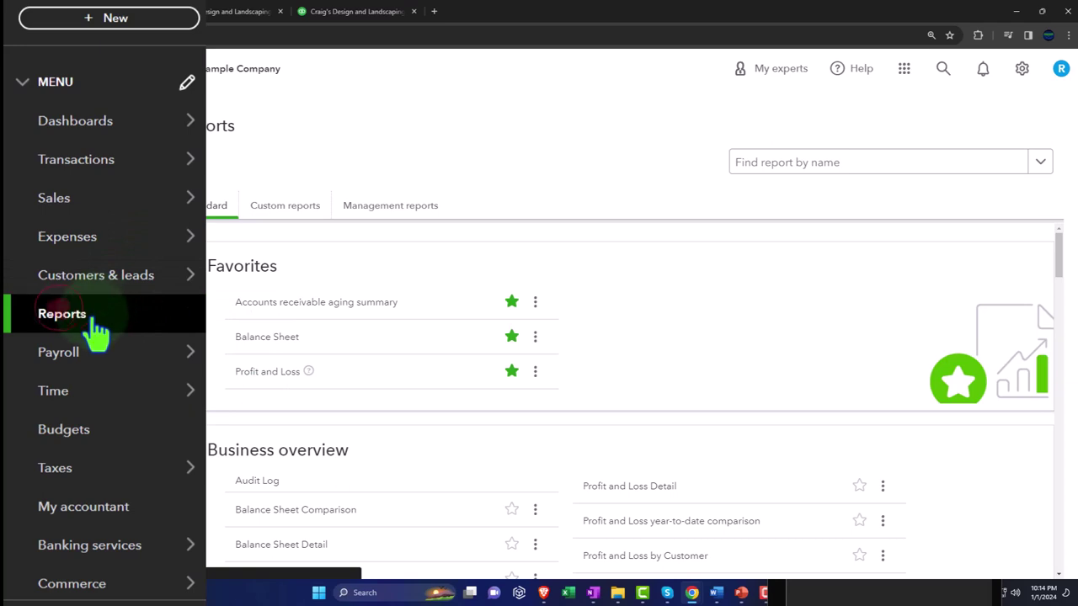
left_click(174, 80)
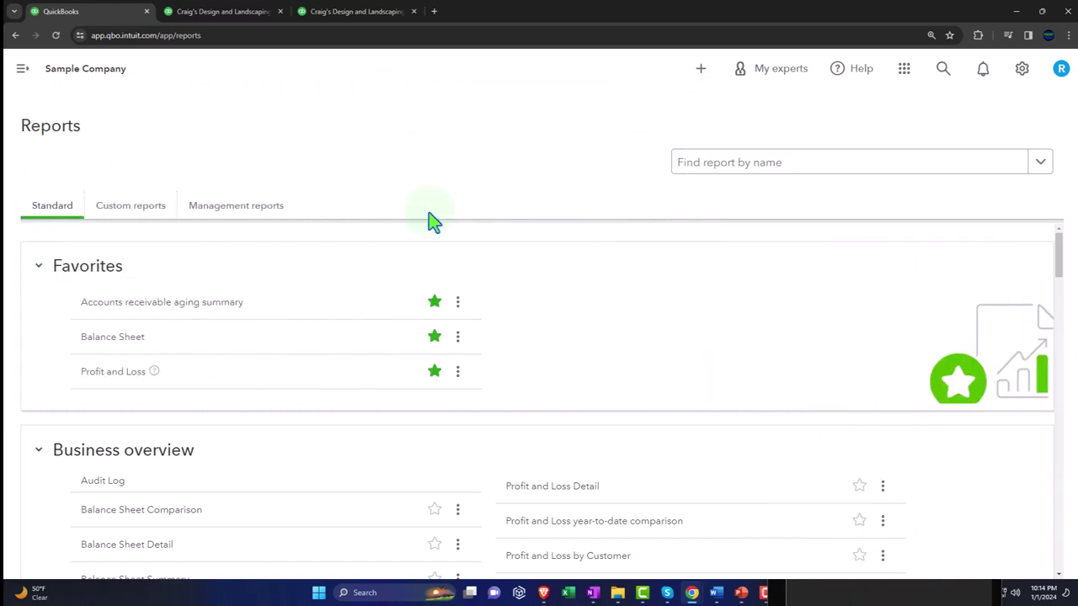
Step: Search the reports by name for "inve" and clear the search again
left_click(682, 165)
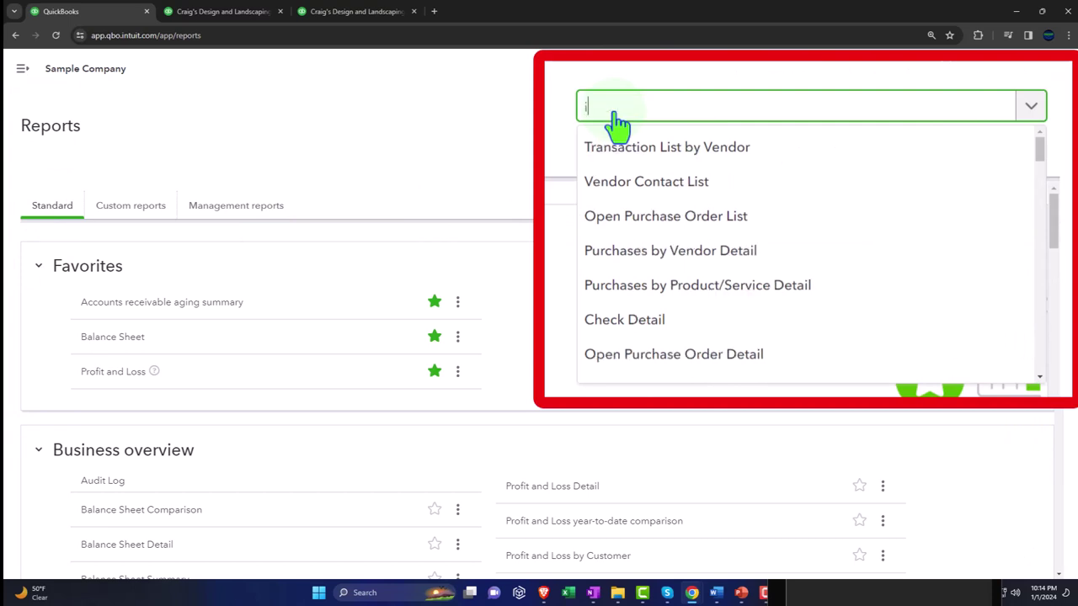
type("inve")
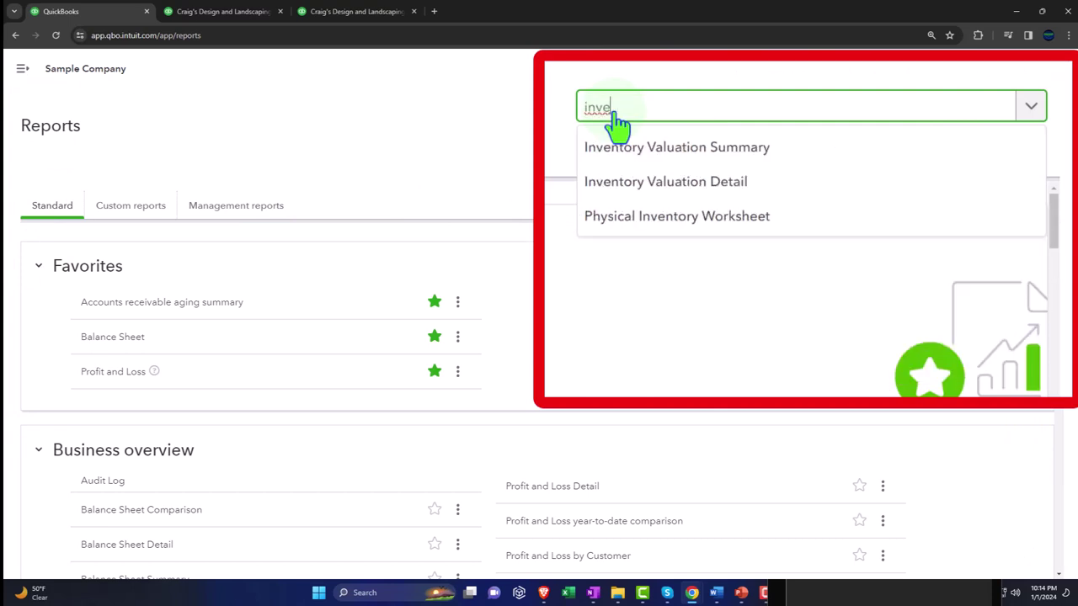
key("BackSpace")
key("BackSpace")
key("BackSpace")
key("BackSpace")
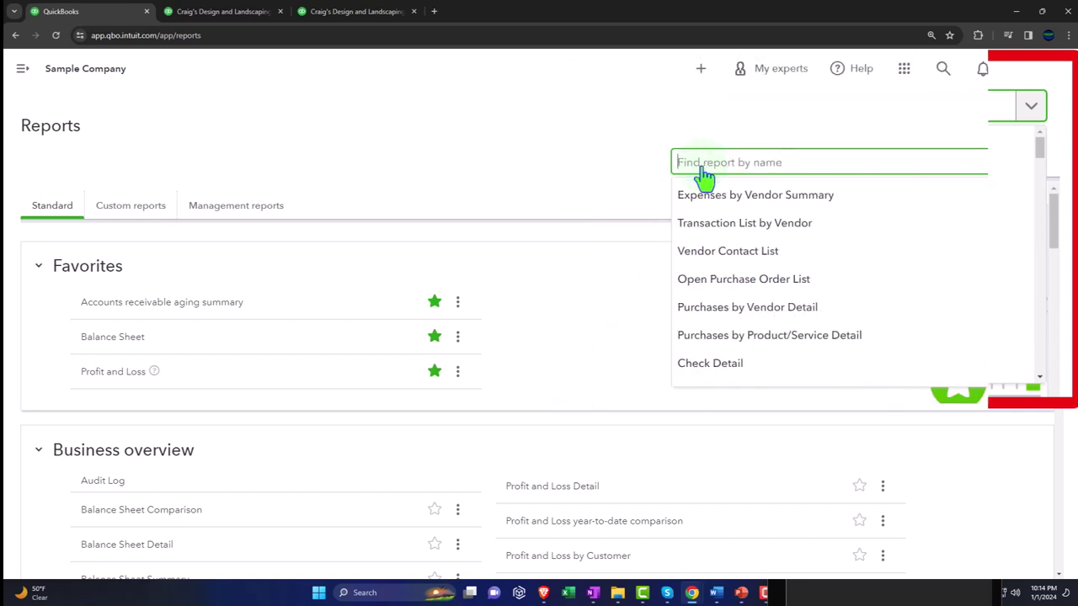
left_click(539, 145)
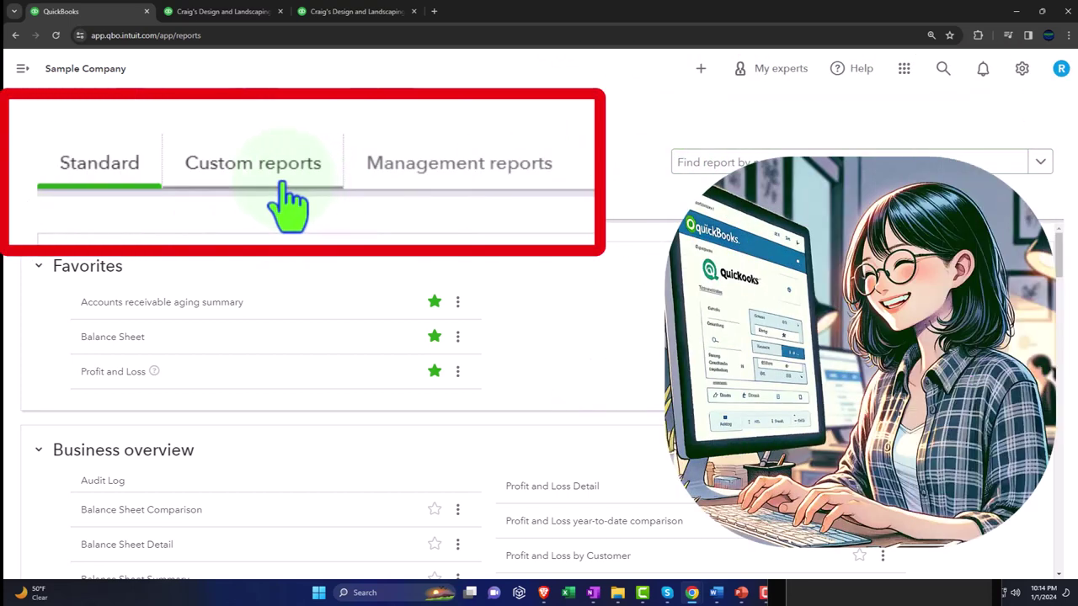
Step: View the list of custom reports and go back to the Balance Sheet report
left_click(139, 208)
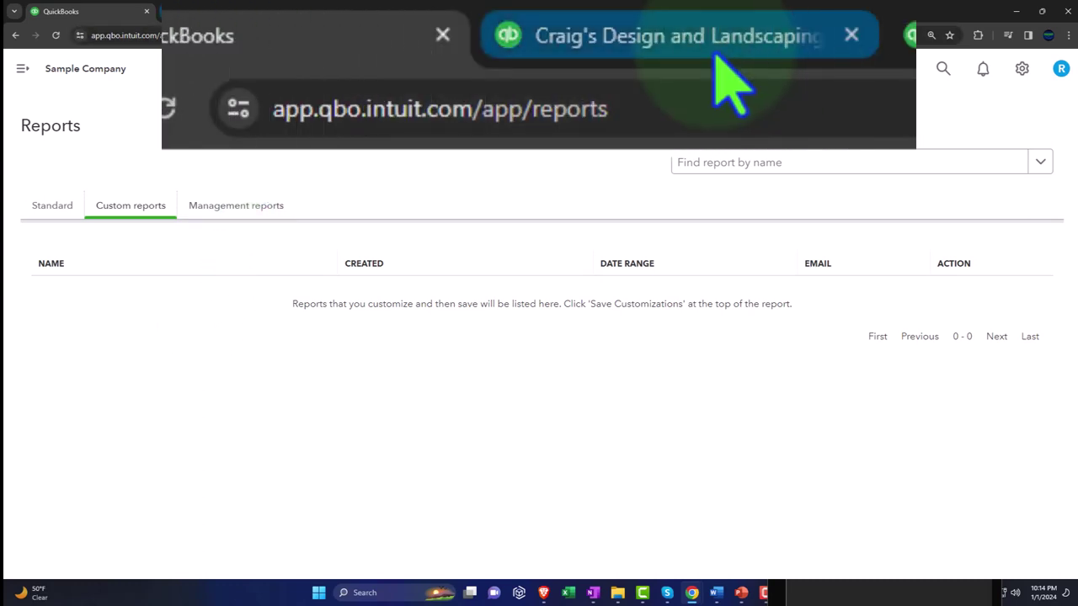
left_click(235, 18)
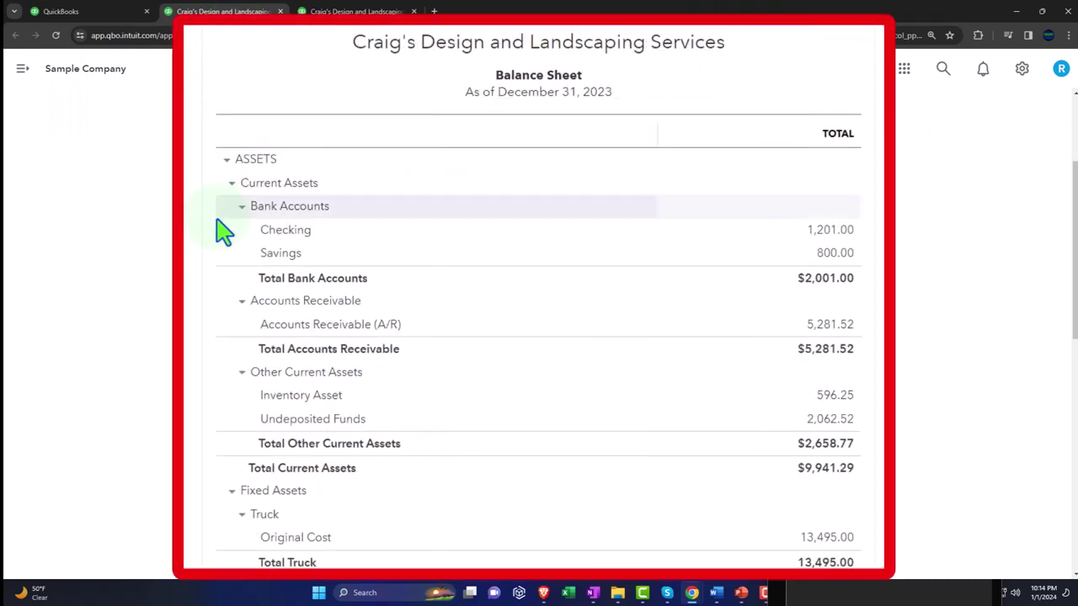
Step: View the options for saving the Balance Sheet customization and dismiss them without saving
scroll(287, 316, "up", 3)
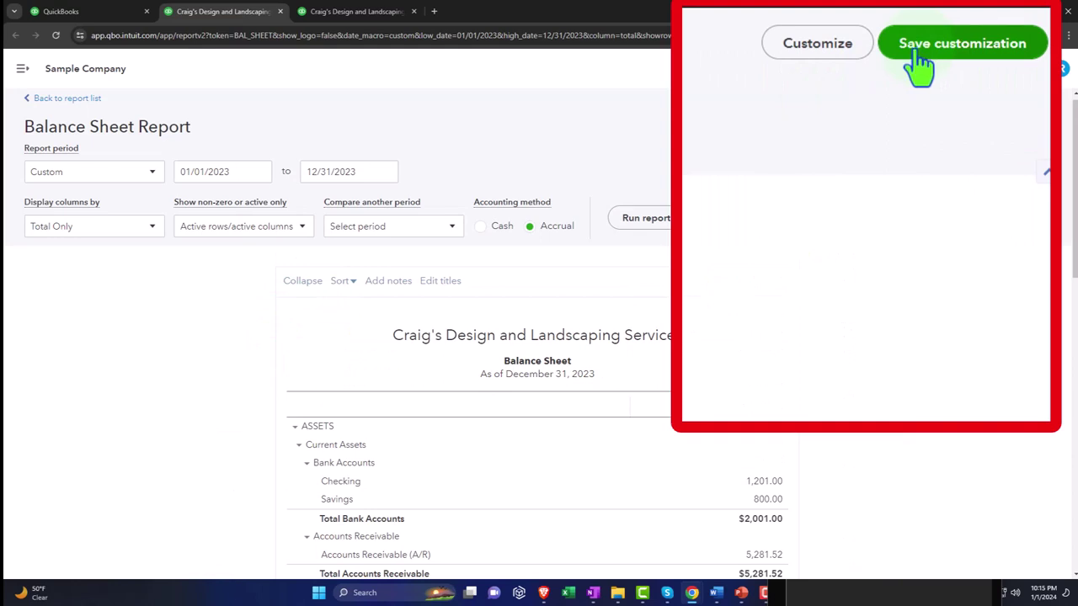
left_click(920, 68)
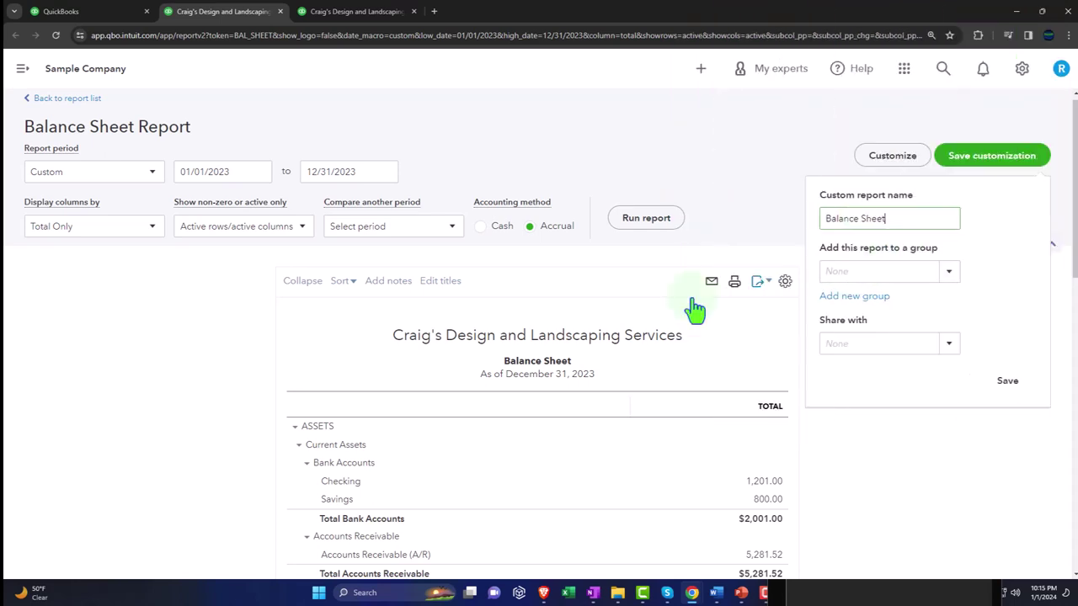
left_click(193, 357)
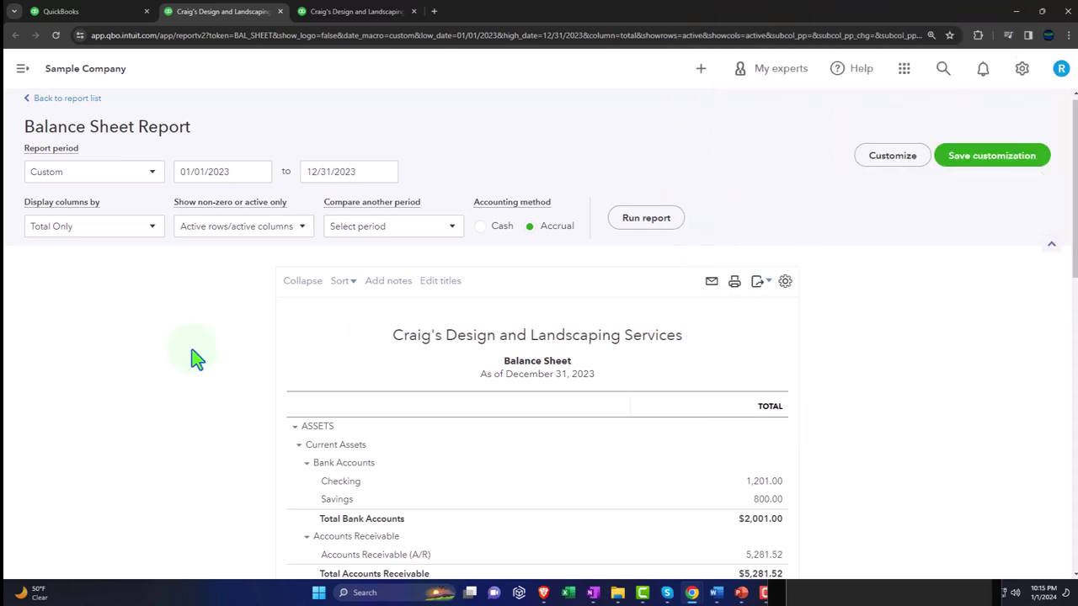
scroll(192, 357, "down", 2)
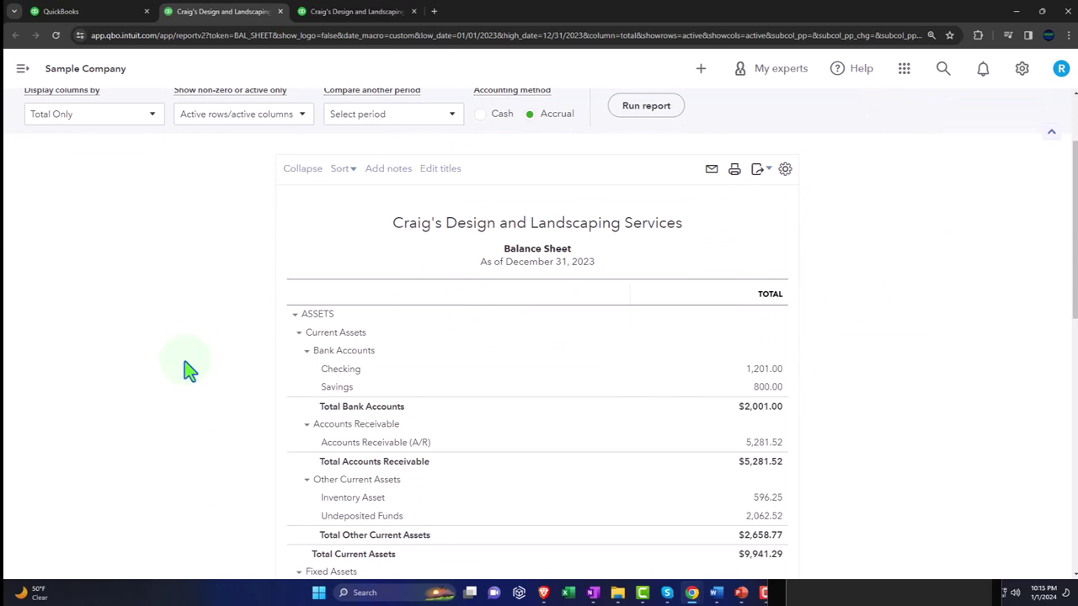
Step: Return to the reports list and open the Company Overview management report
left_click(96, 12)
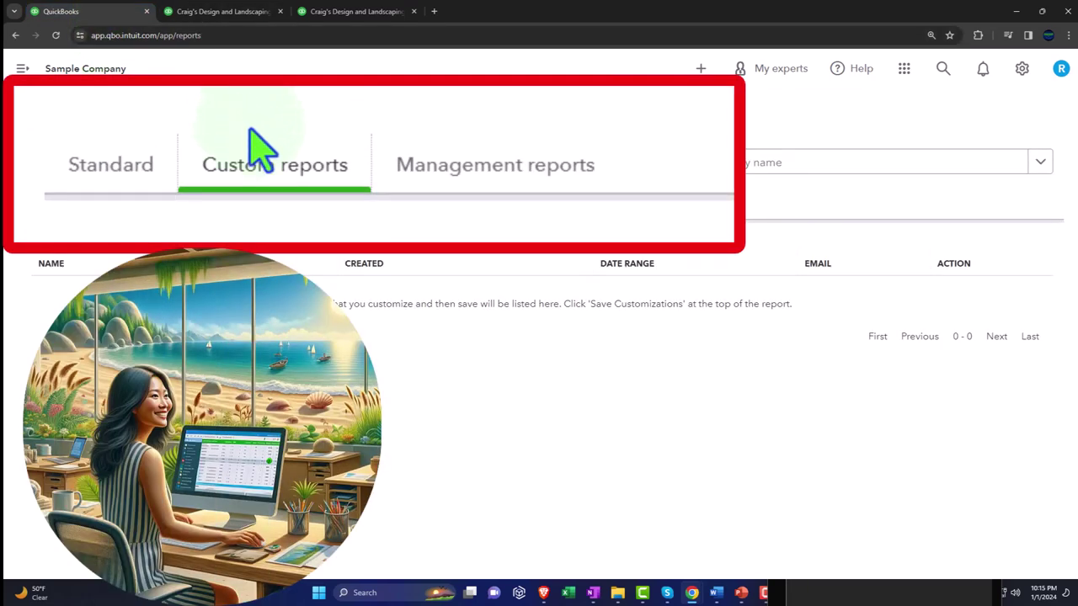
left_click(234, 217)
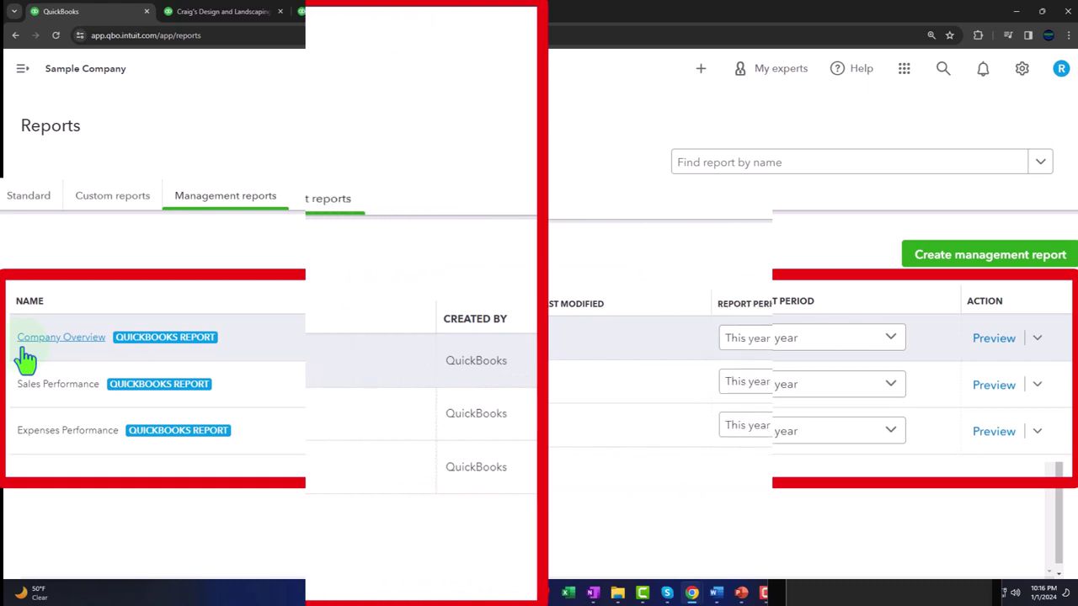
left_click(187, 379)
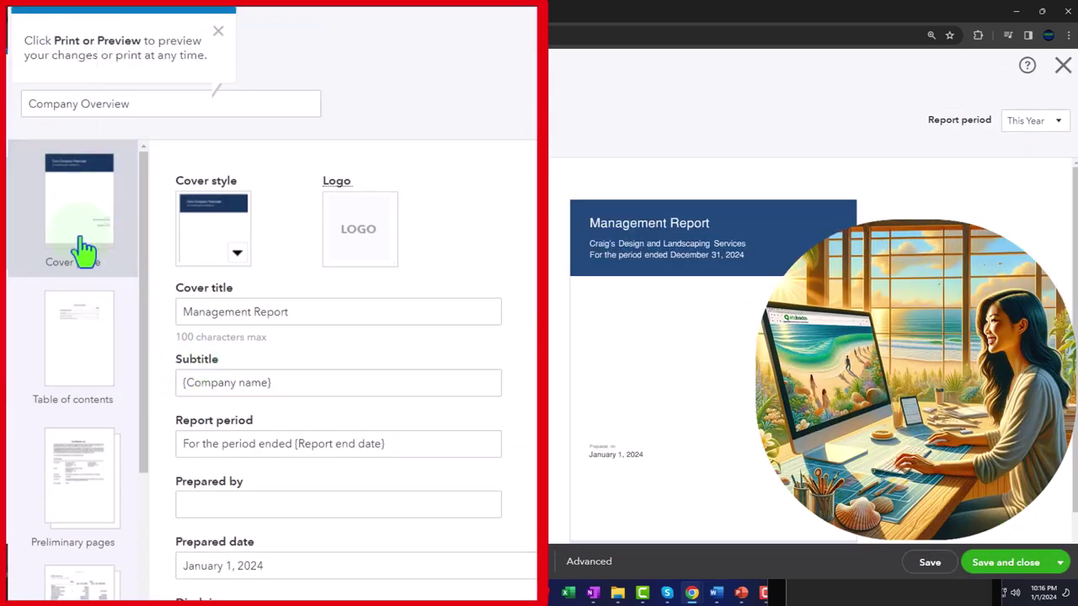
Step: Examine the Company Overview's table of contents, preliminary pages, reports and closing notes page, and close the report without saving
left_click(84, 308)
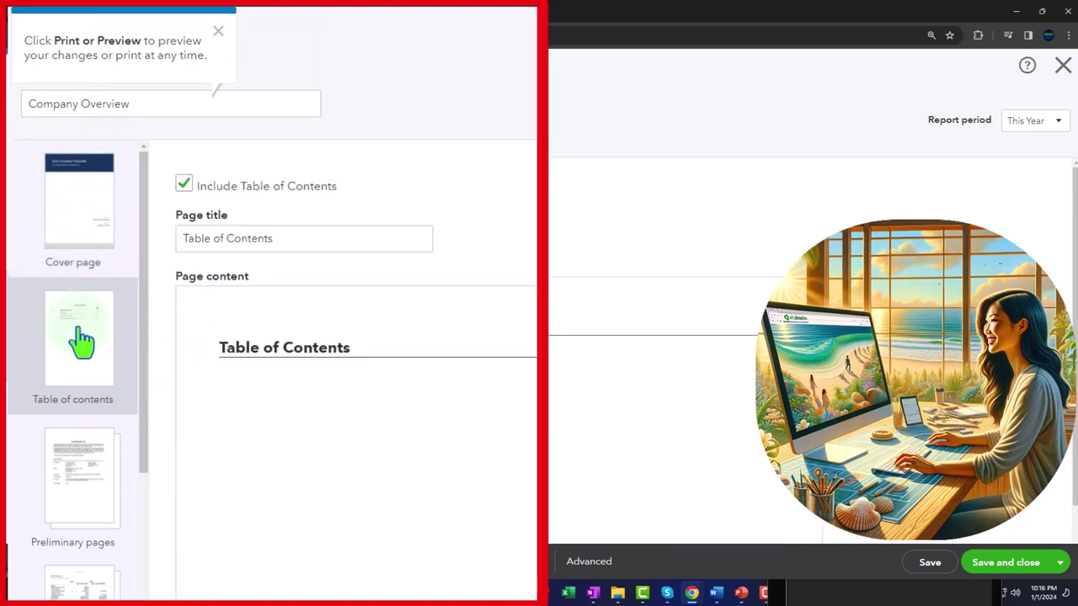
scroll(82, 341, "down", 3)
left_click(81, 345)
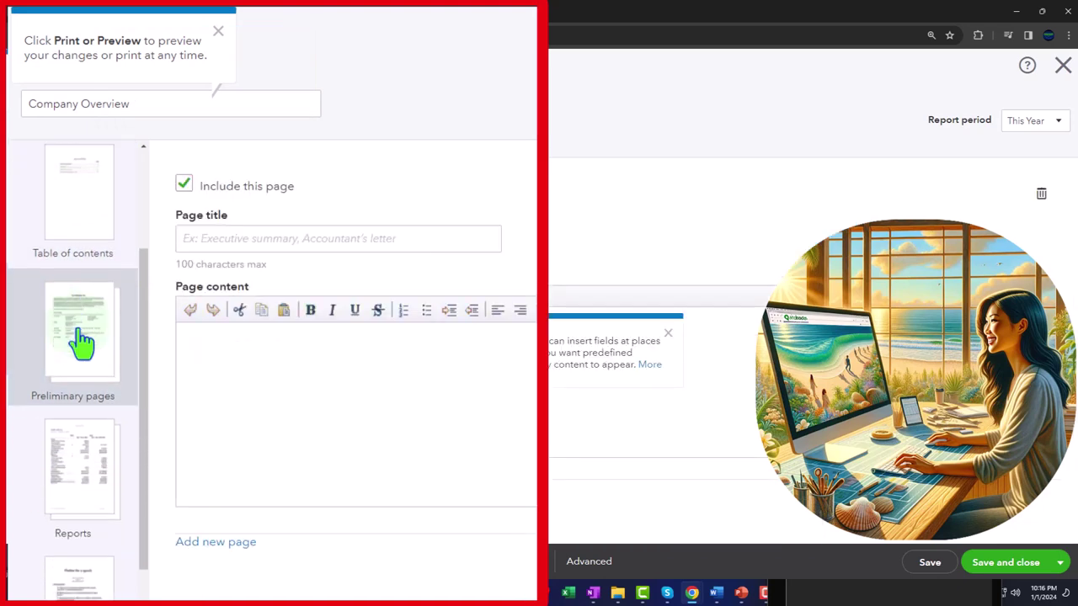
scroll(82, 370, "down", 1)
left_click(81, 389)
left_click(80, 521)
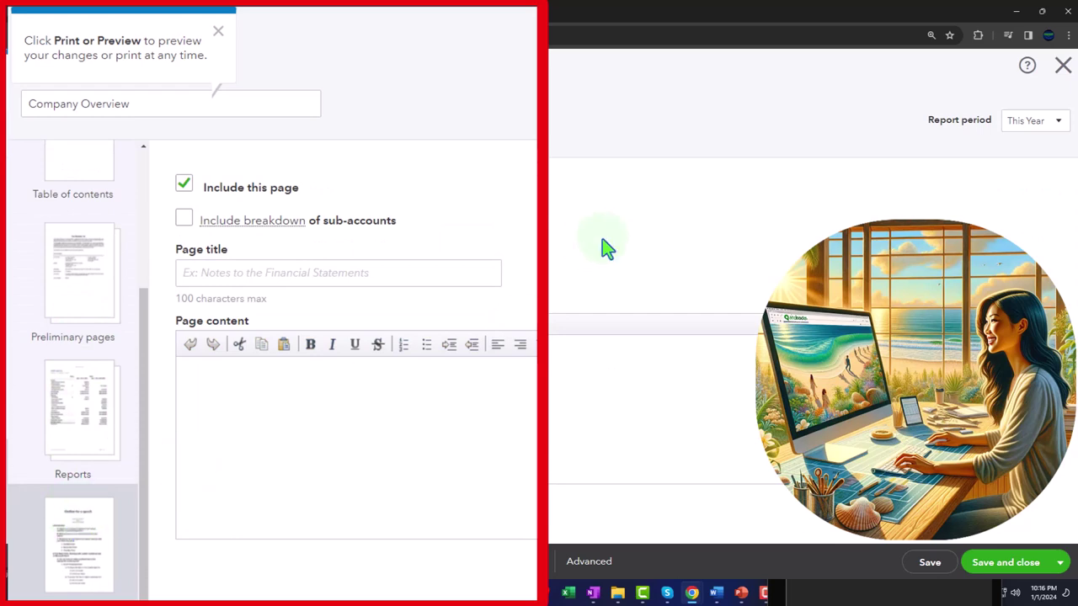
left_click(1059, 76)
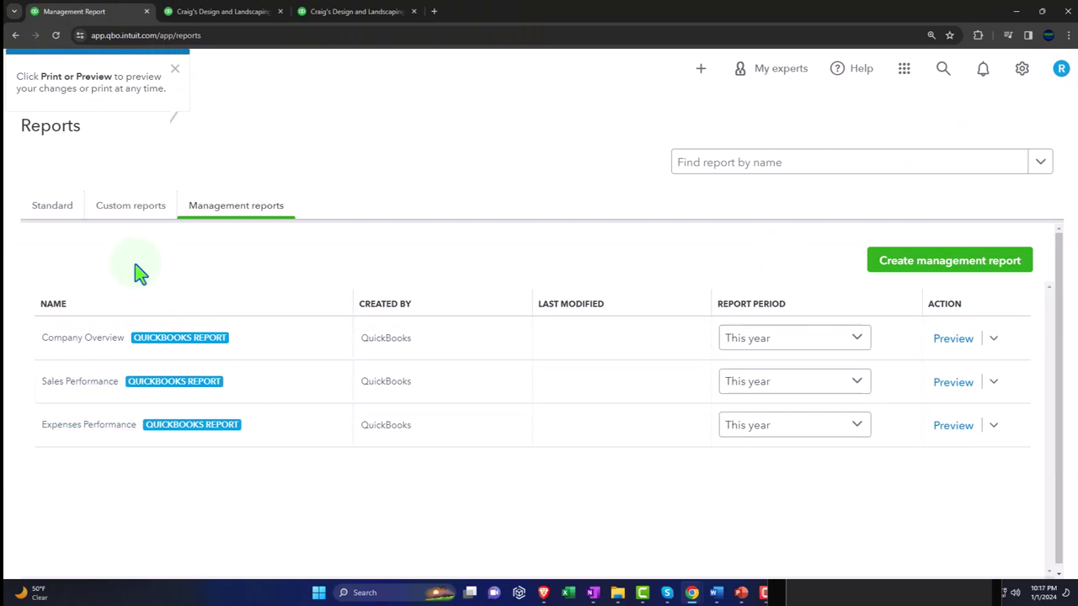
Step: Return to the standard reports, dismiss the print or preview tip and review the Business overview section
left_click(53, 209)
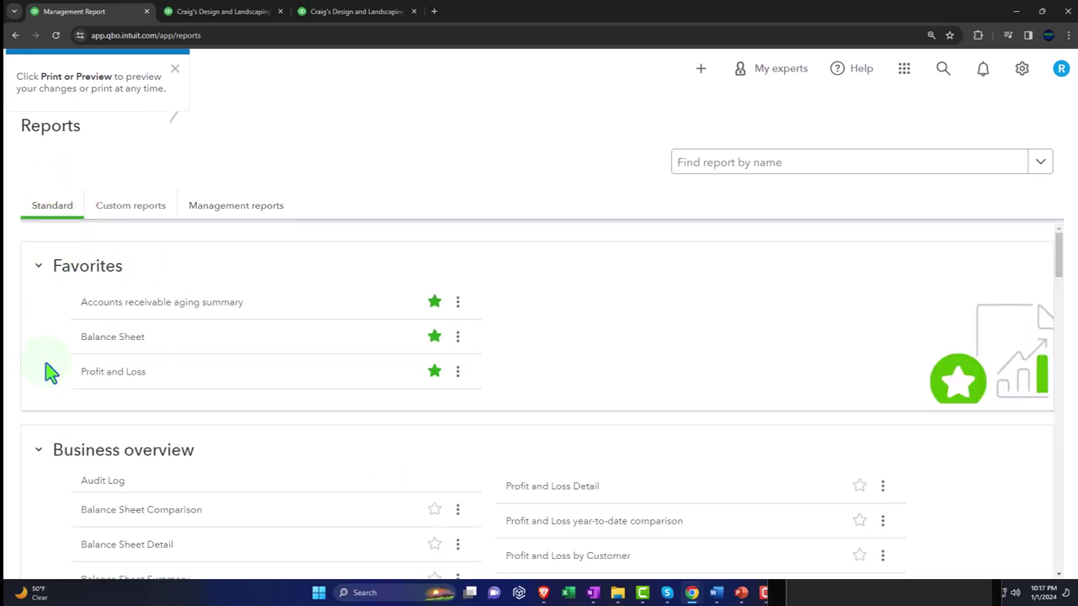
left_click(176, 71)
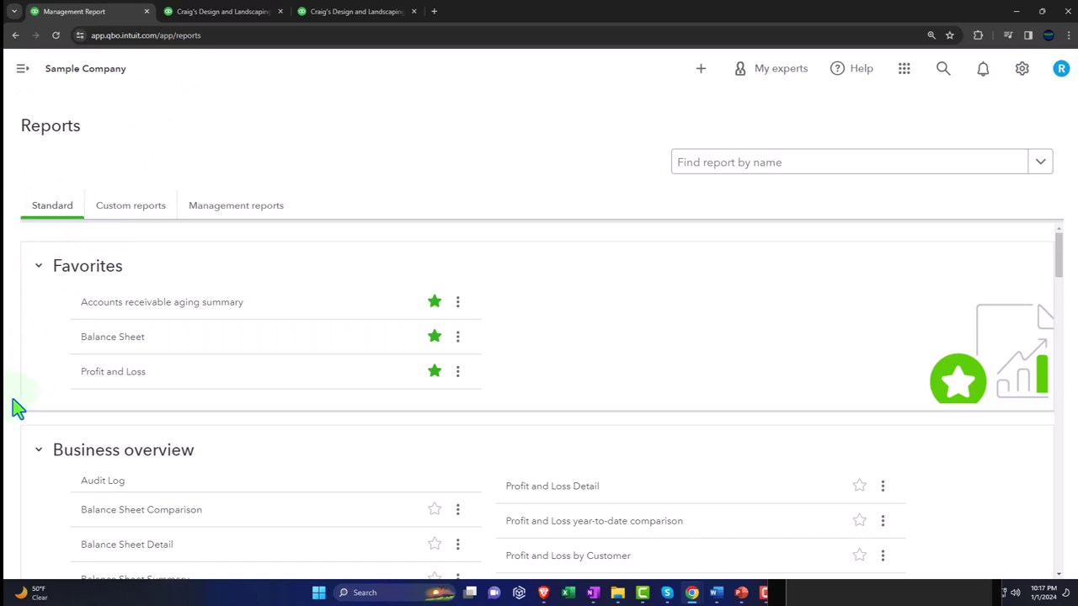
scroll(161, 452, "down", 3)
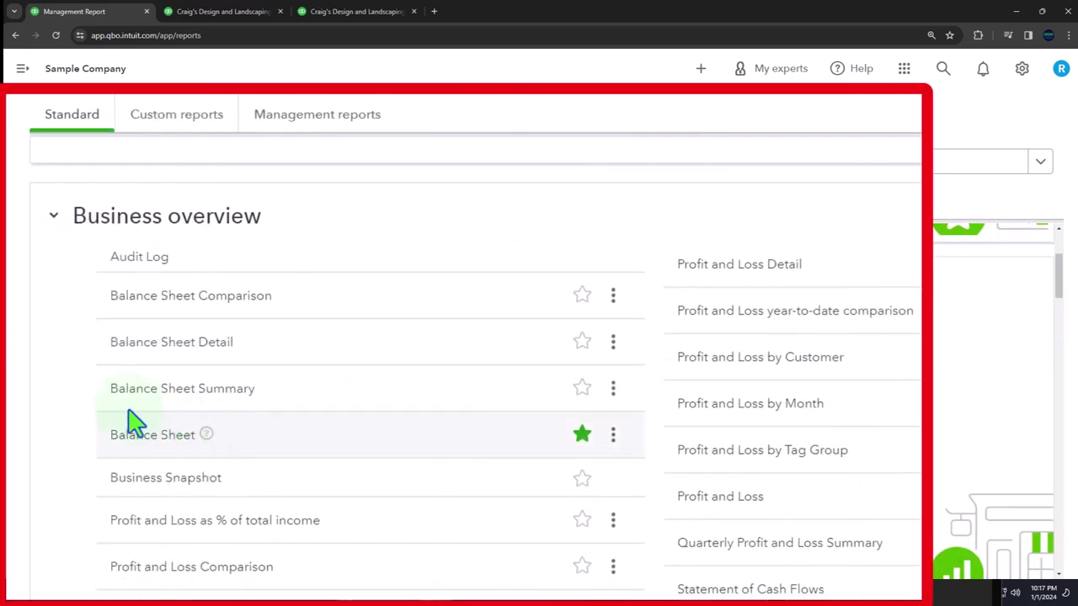
scroll(74, 410, "down", 1)
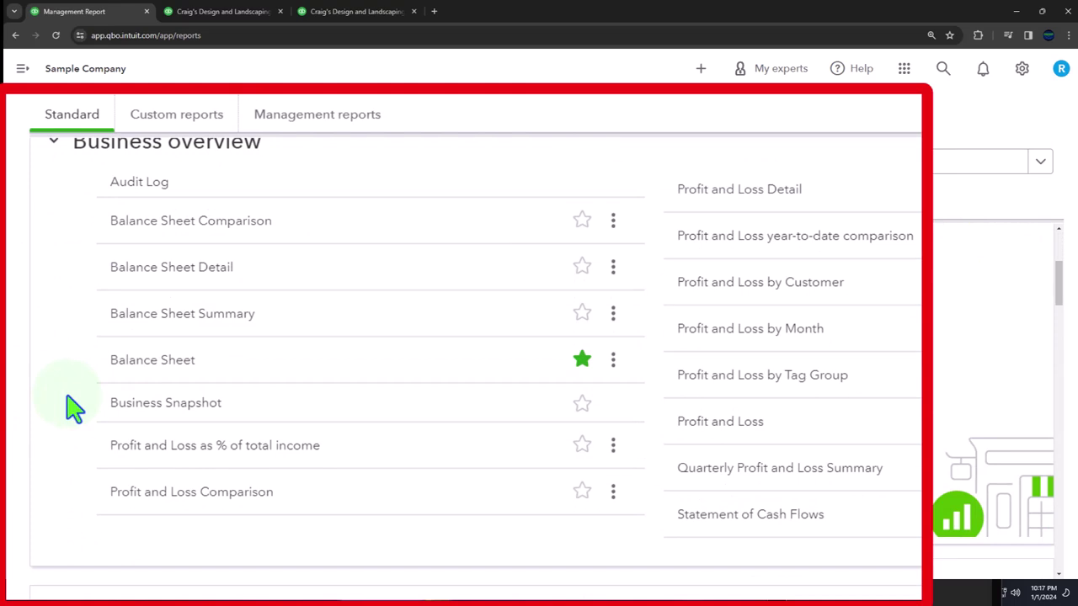
scroll(74, 410, "up", 1)
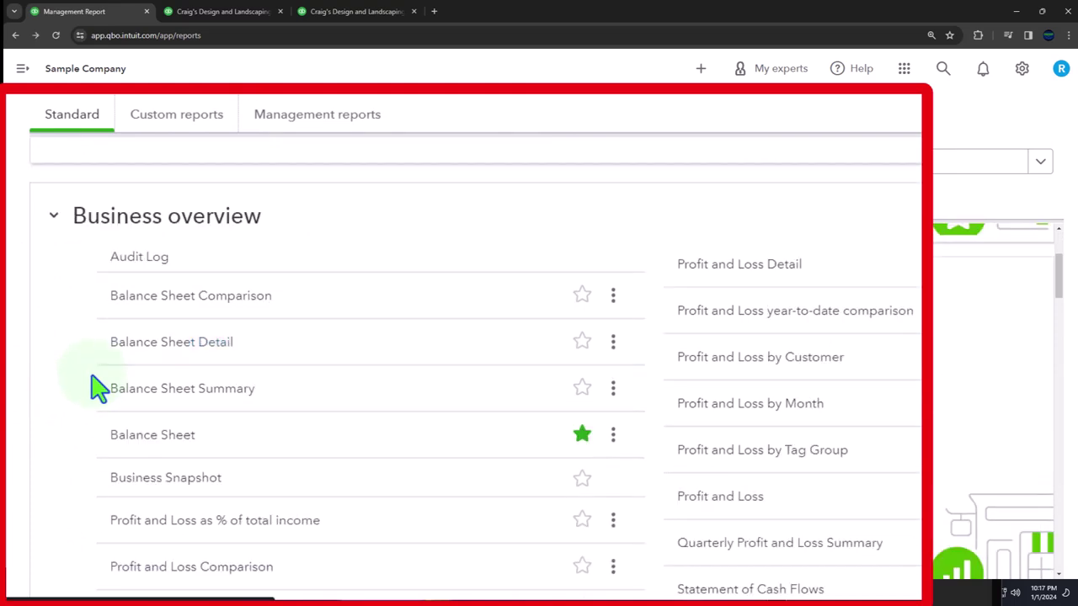
Step: Open the Audit Log in a separate browser tab and collapse its navigation menu
right_click(134, 261)
left_click(162, 274)
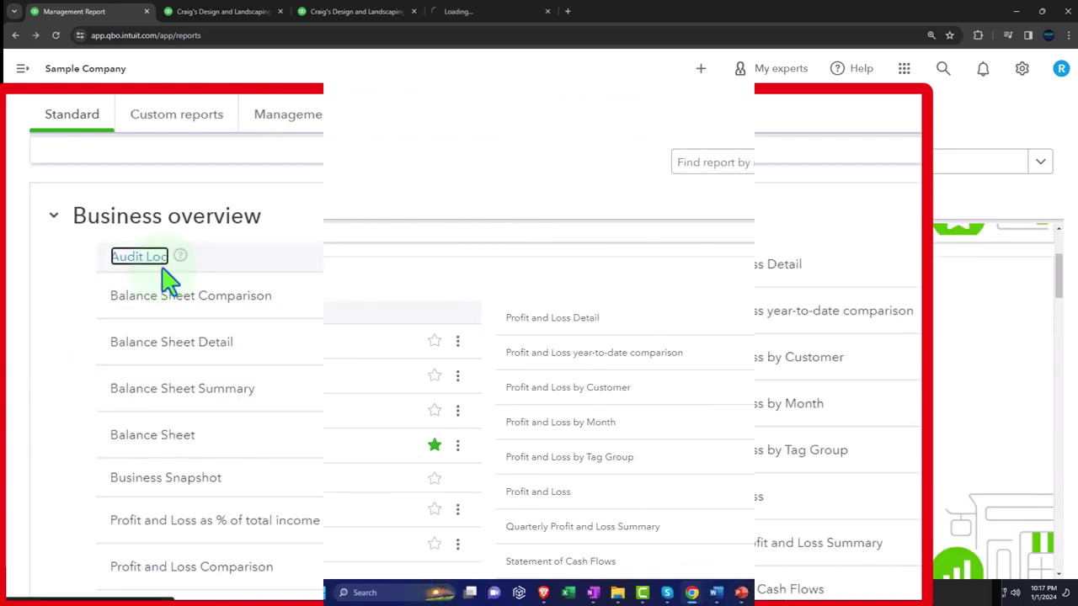
left_click(478, 16)
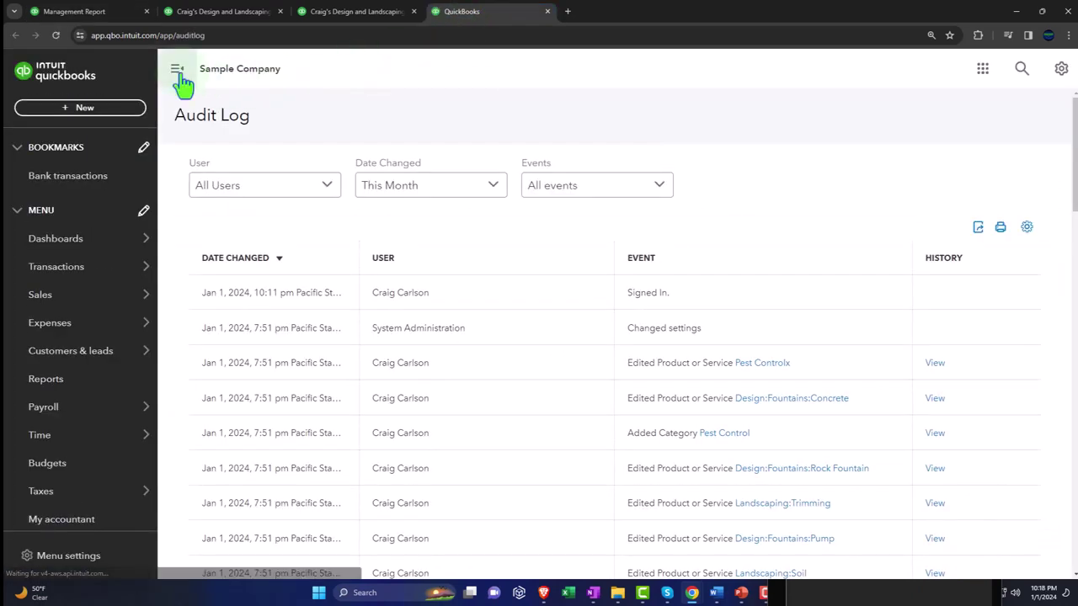
left_click(176, 69)
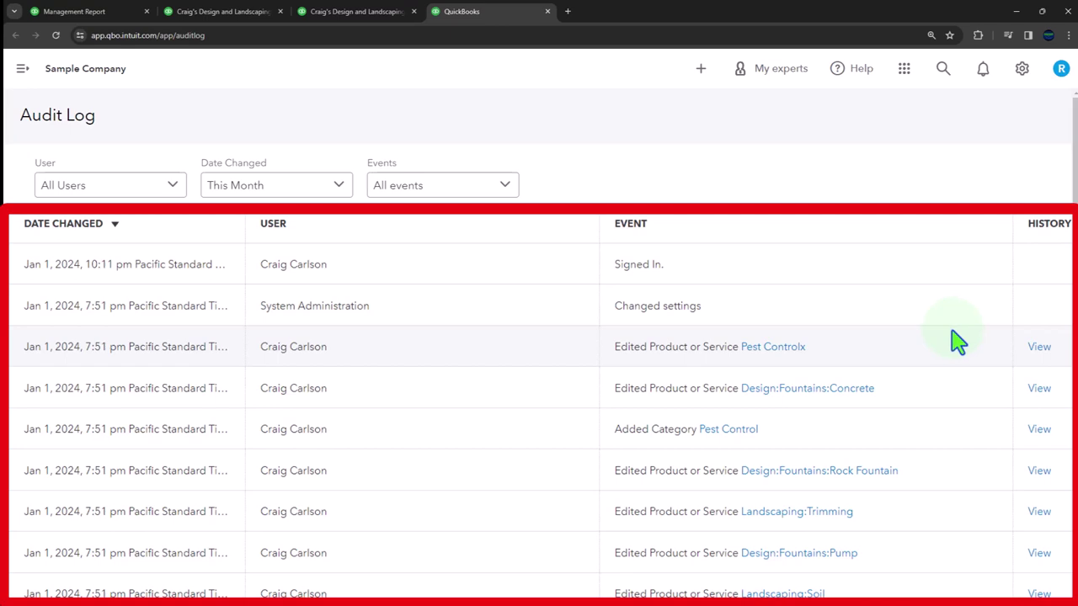
Step: Examine the audit log's dates, users and events, and close it to return to the reports list
scroll(839, 356, "down", 3)
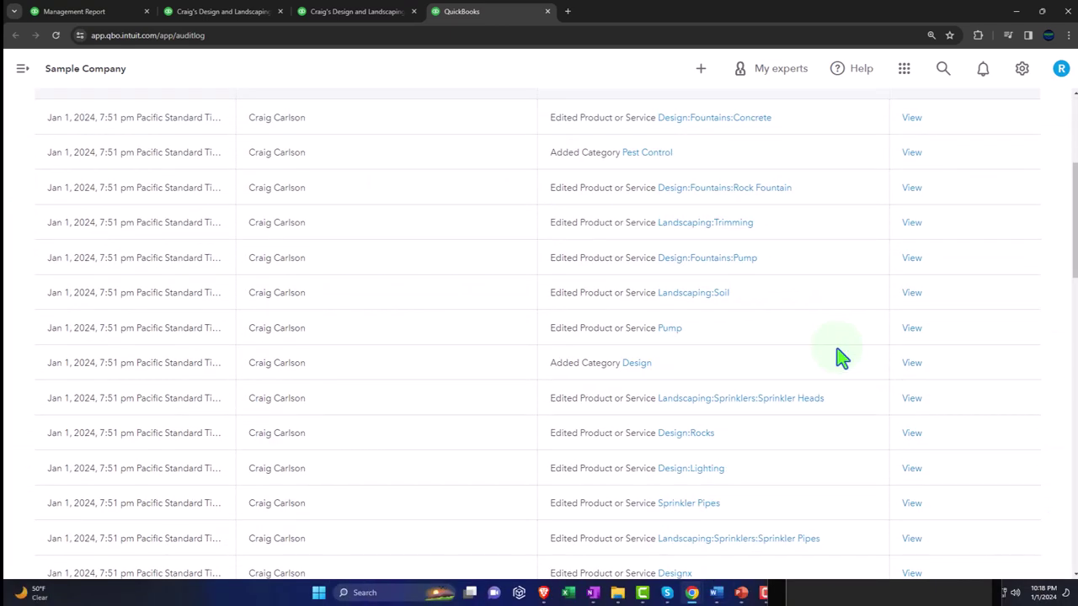
scroll(839, 356, "down", 1)
scroll(839, 356, "up", 5)
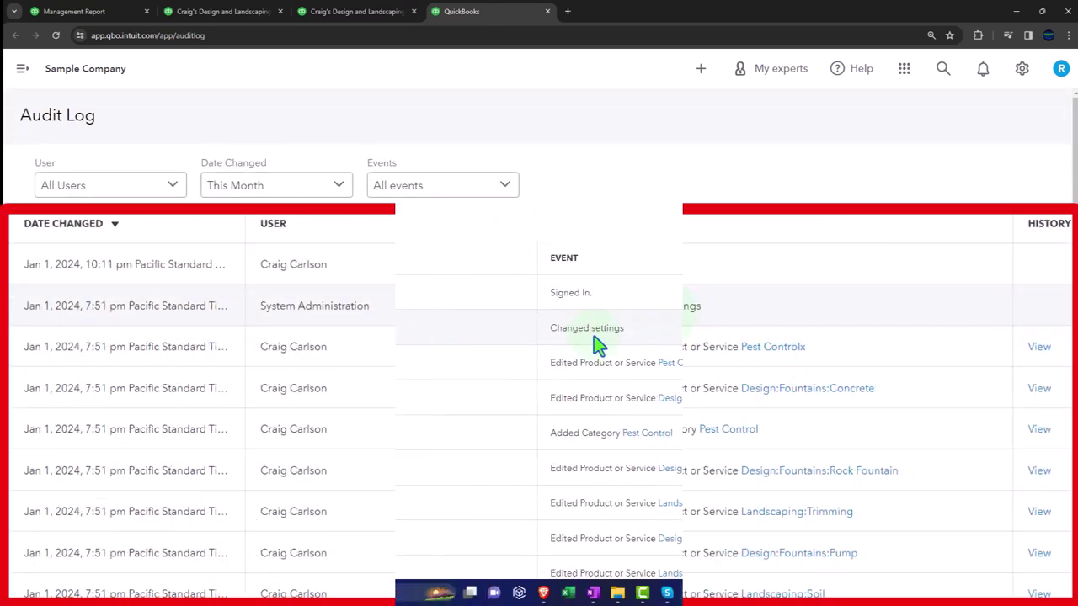
left_click(548, 11)
left_click(113, 11)
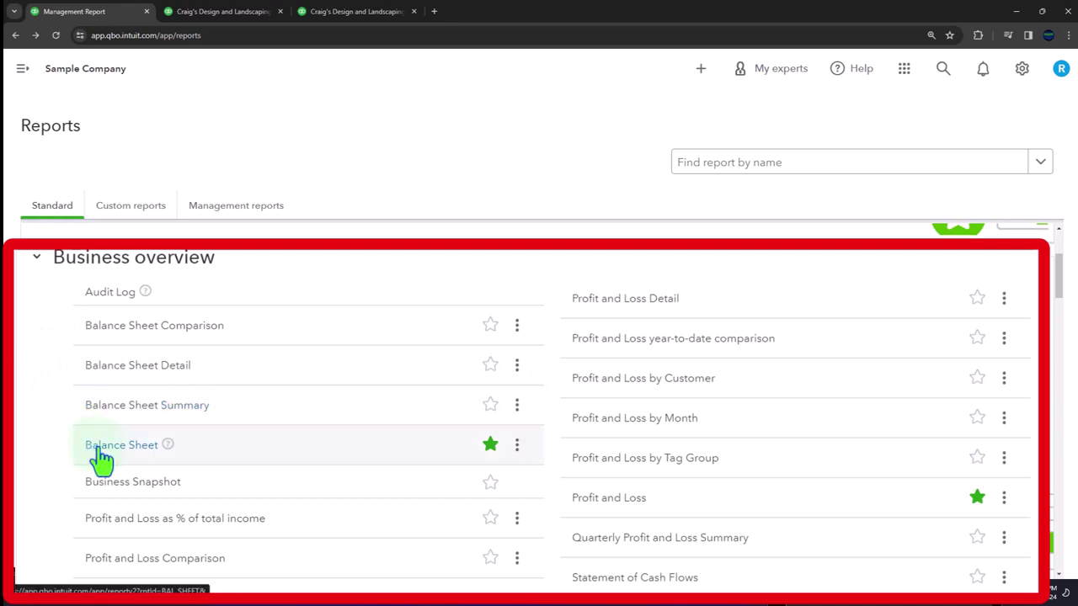
Step: Add the Balance Sheet Summary report to the favorites and remove it from them again
scroll(95, 459, "up", 3)
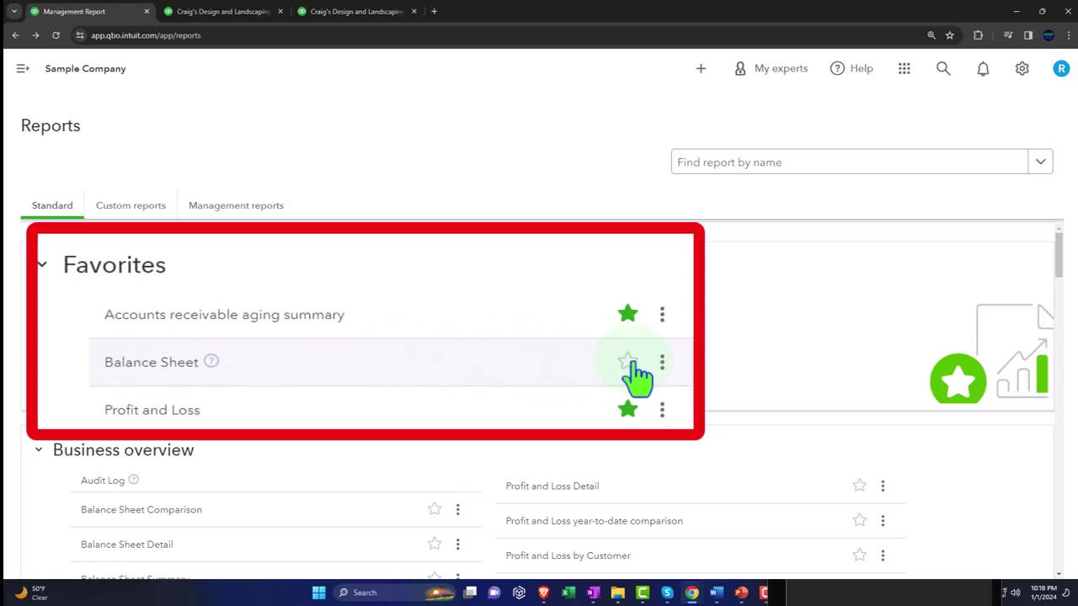
scroll(439, 353, "down", 1)
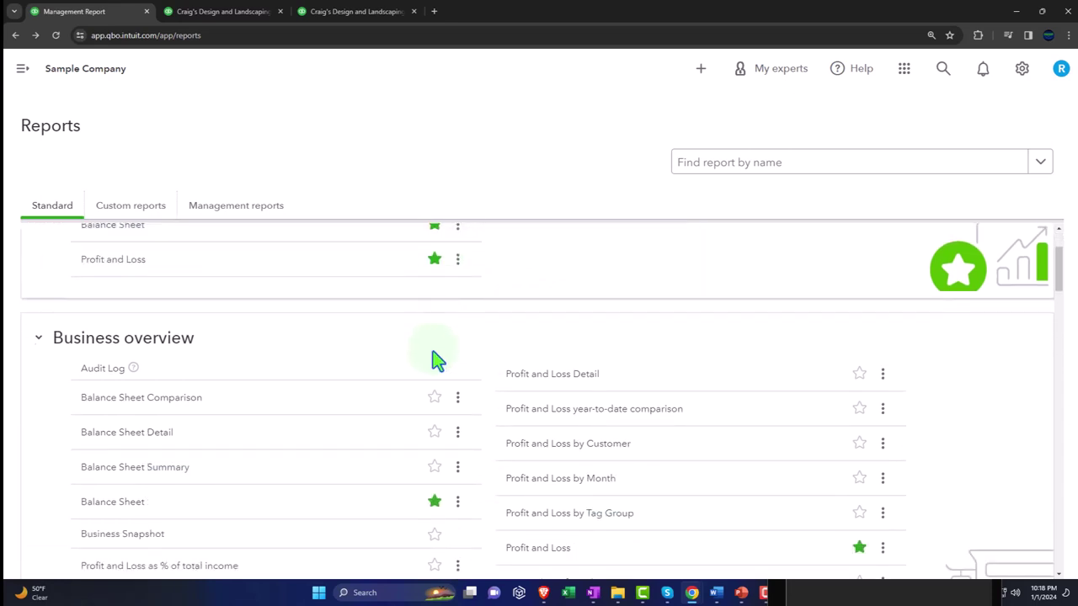
left_click(434, 468)
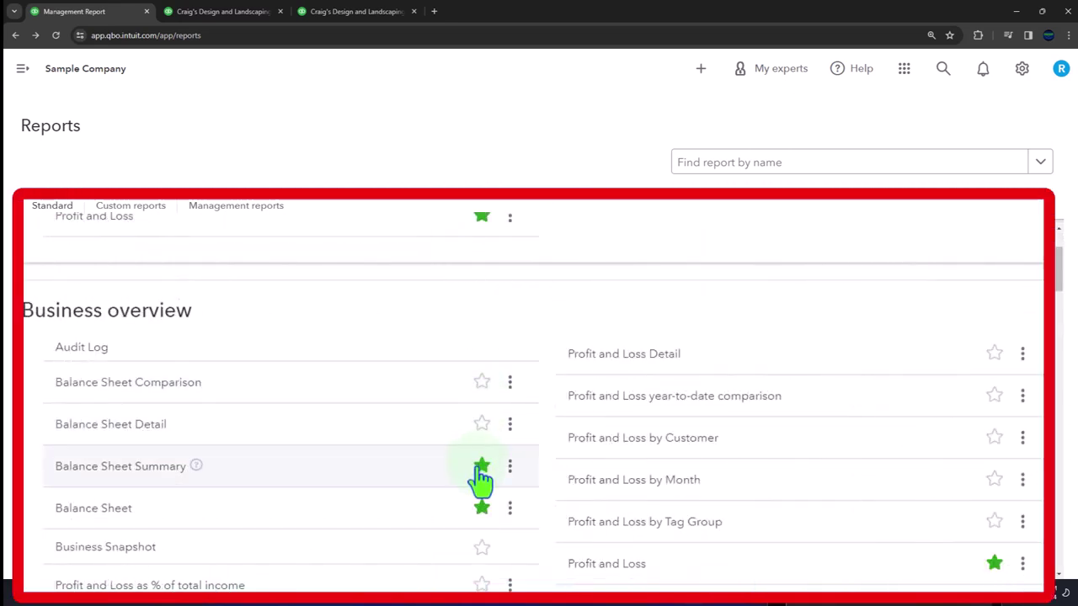
scroll(480, 479, "down", 1)
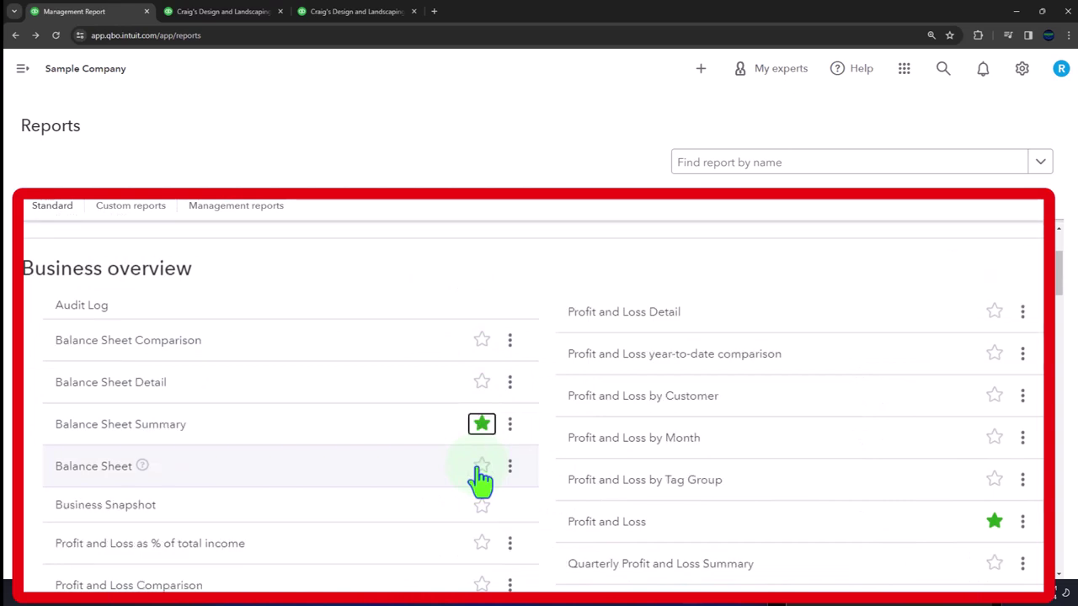
left_click(481, 468)
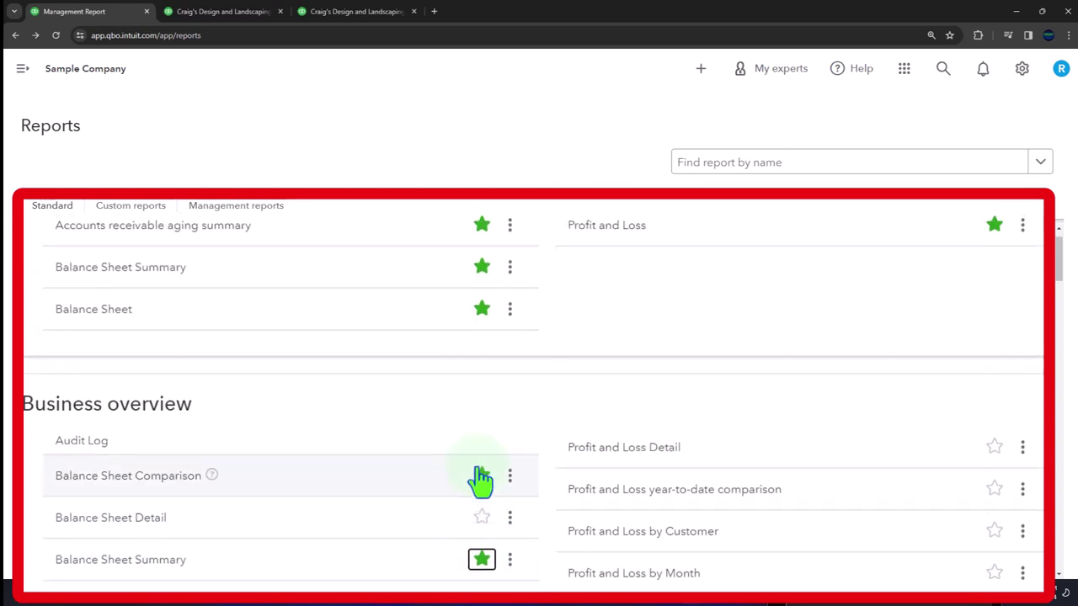
scroll(481, 478, "down", 3)
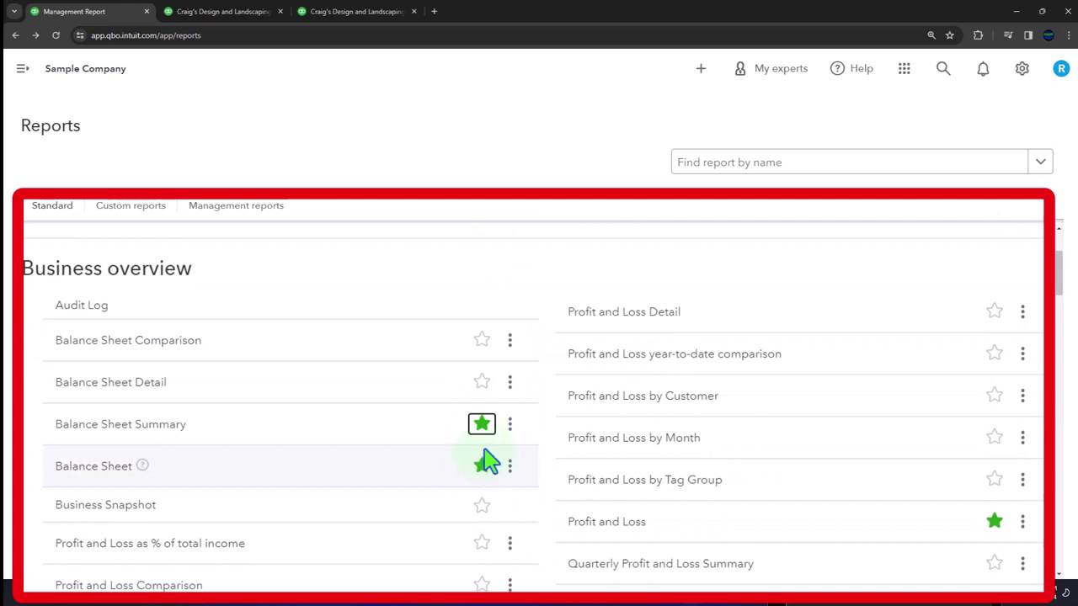
scroll(486, 442, "up", 1)
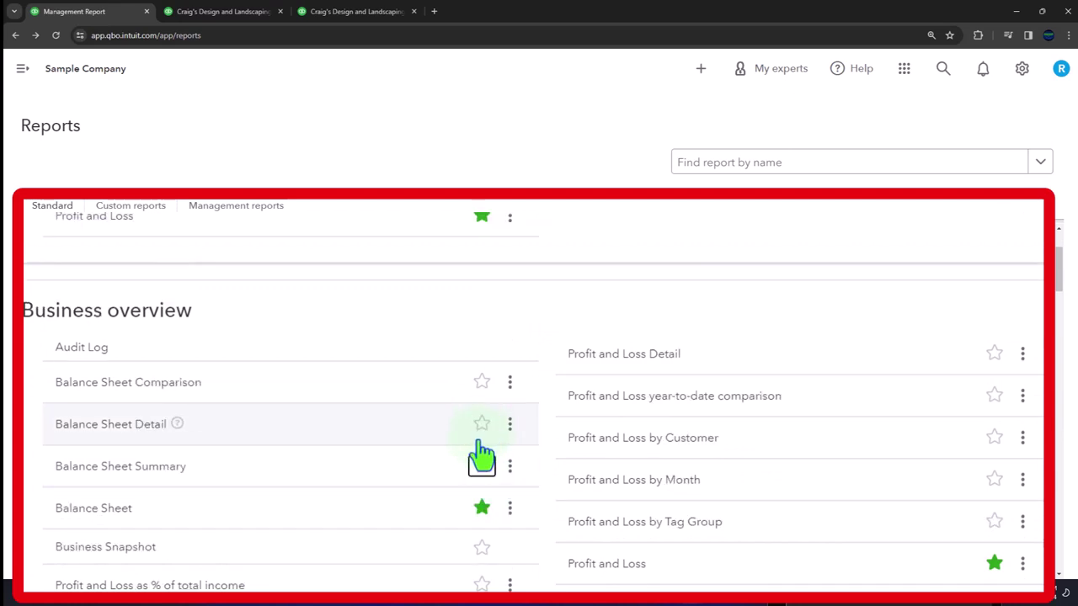
left_click(478, 469)
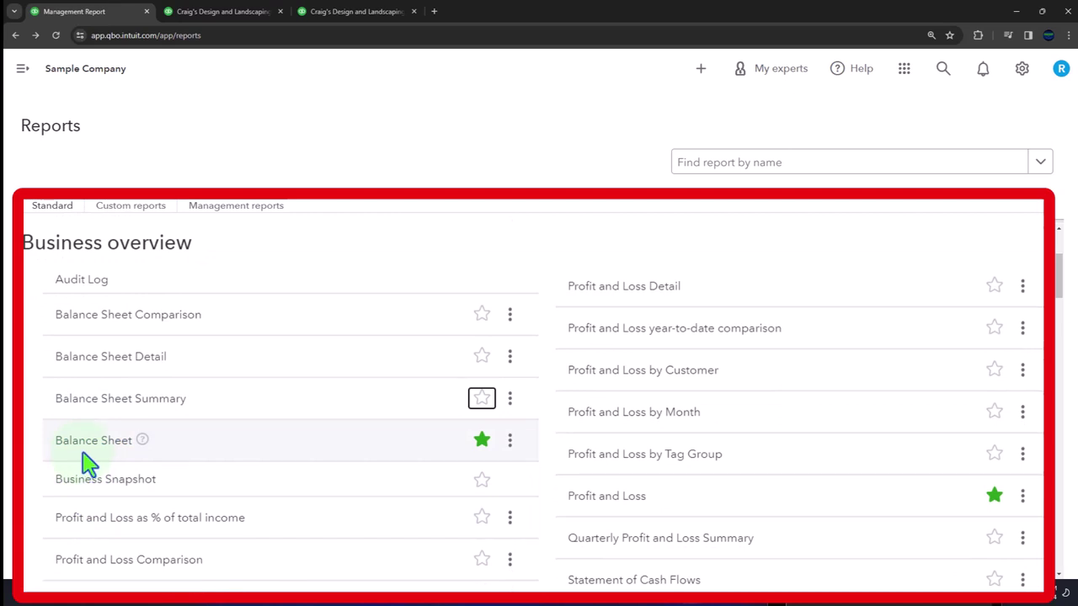
Step: View the Balance Sheet Comparison report in a separate browser tab and close it to return to the reports list
right_click(93, 319)
left_click(113, 333)
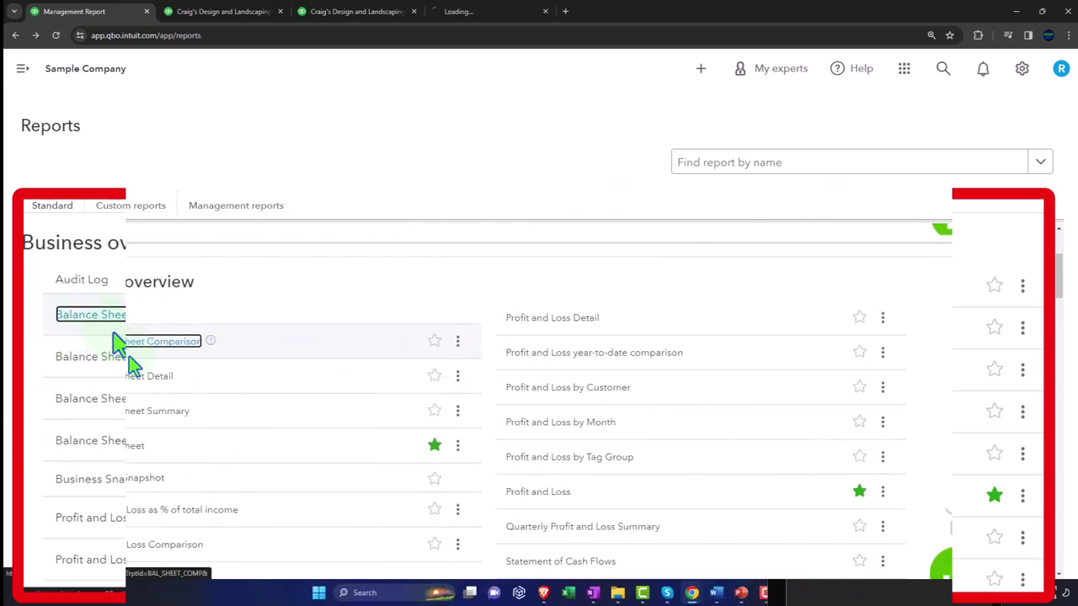
left_click(470, 15)
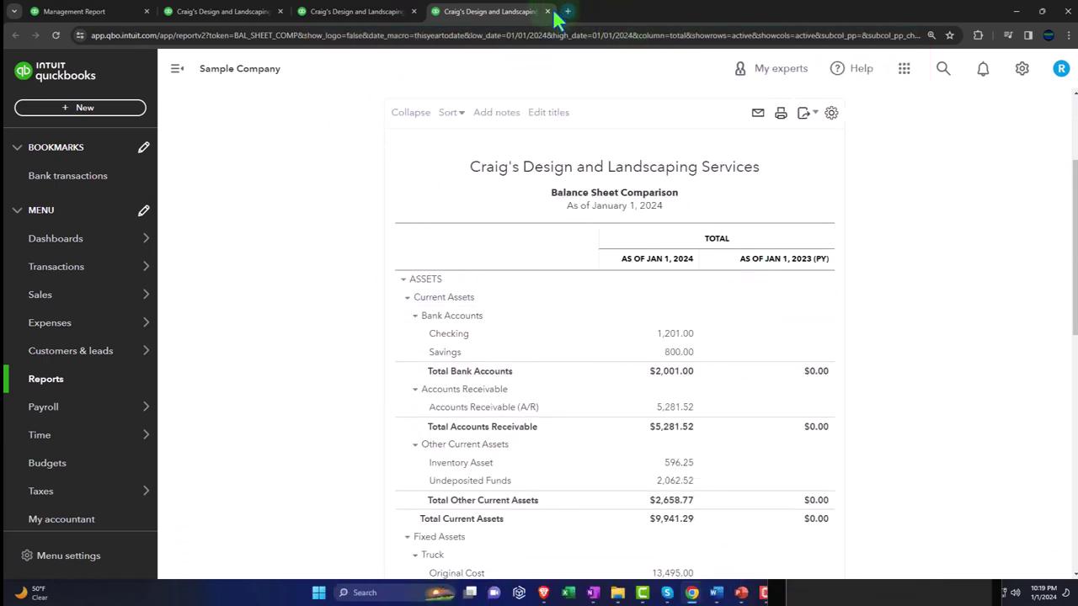
left_click(547, 12)
left_click(107, 17)
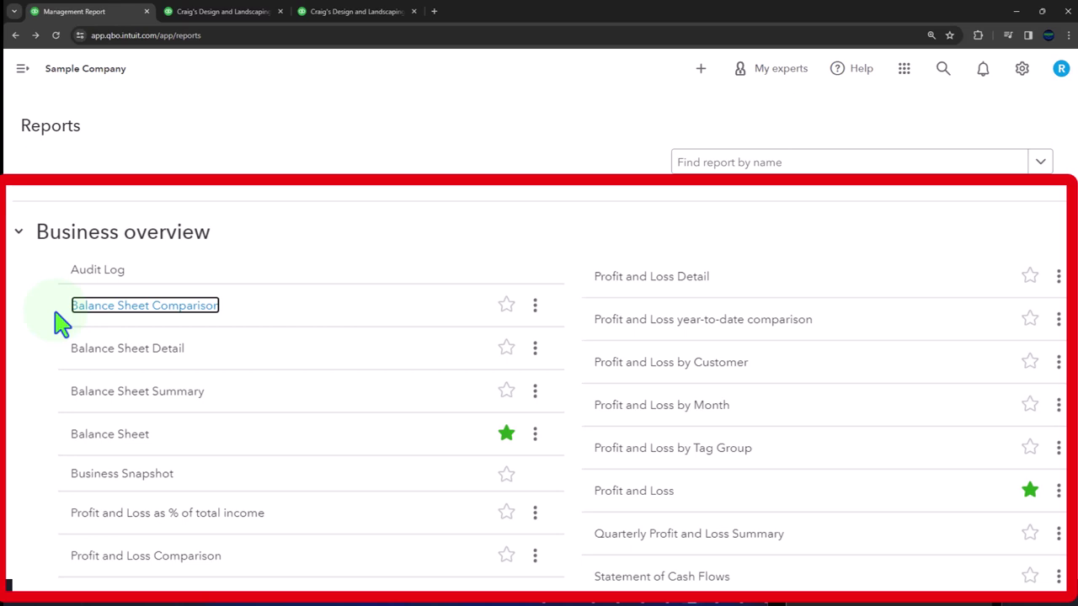
Step: View the Balance Sheet Summary report in a separate browser tab, close it, and check the open 2023 Balance Sheet for comparison
scroll(42, 329, "down", 1)
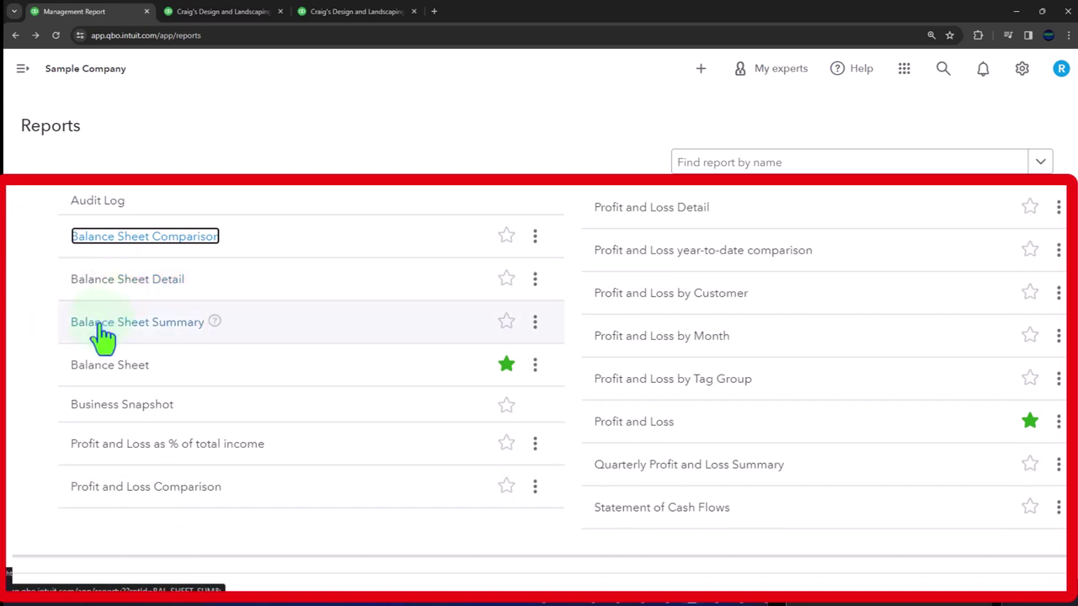
right_click(102, 335)
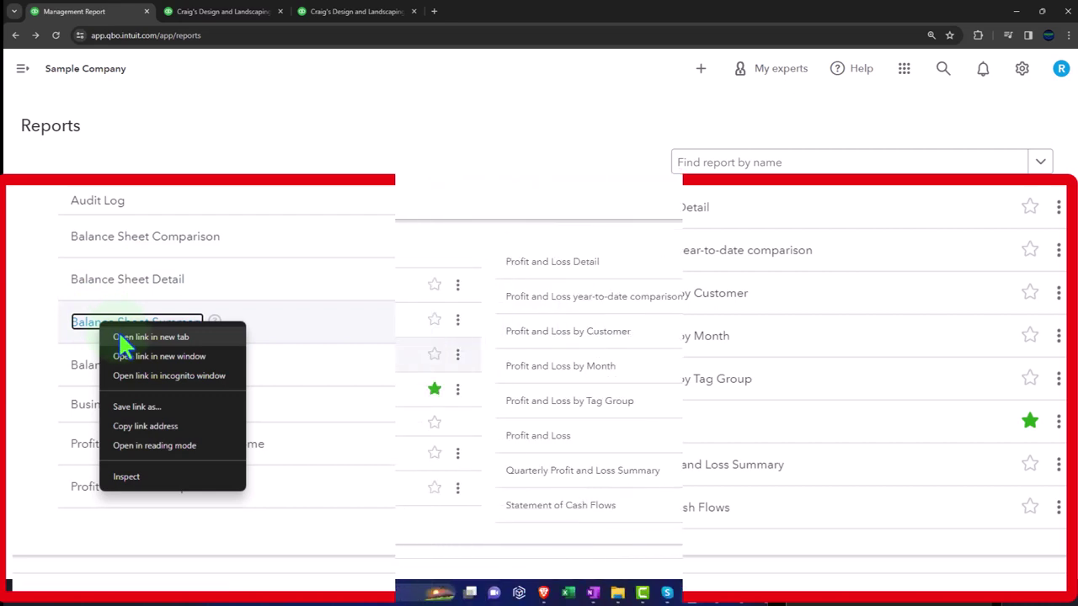
left_click(118, 333)
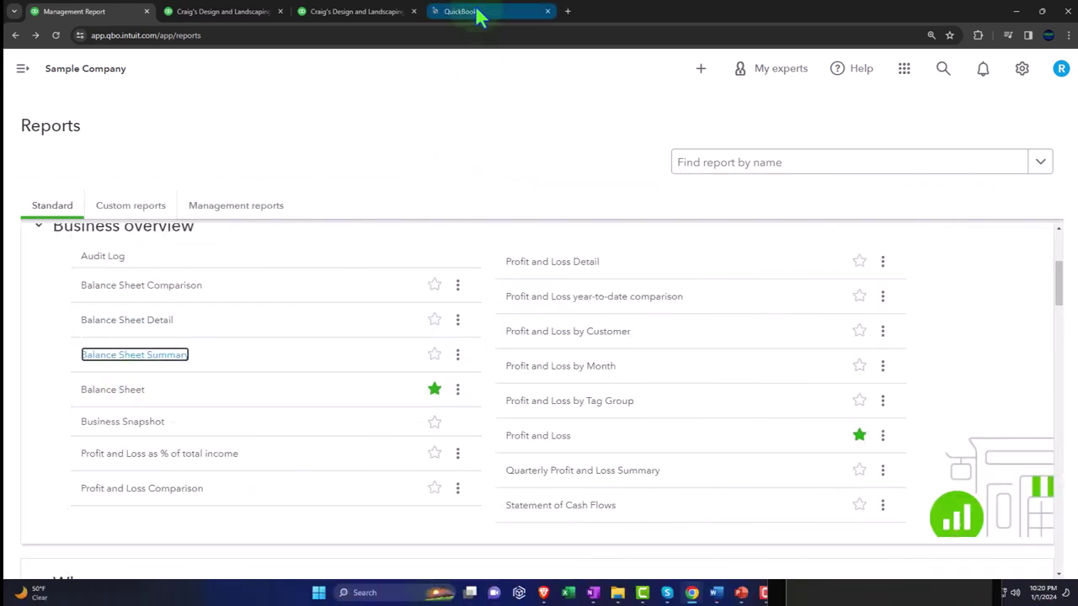
left_click(476, 12)
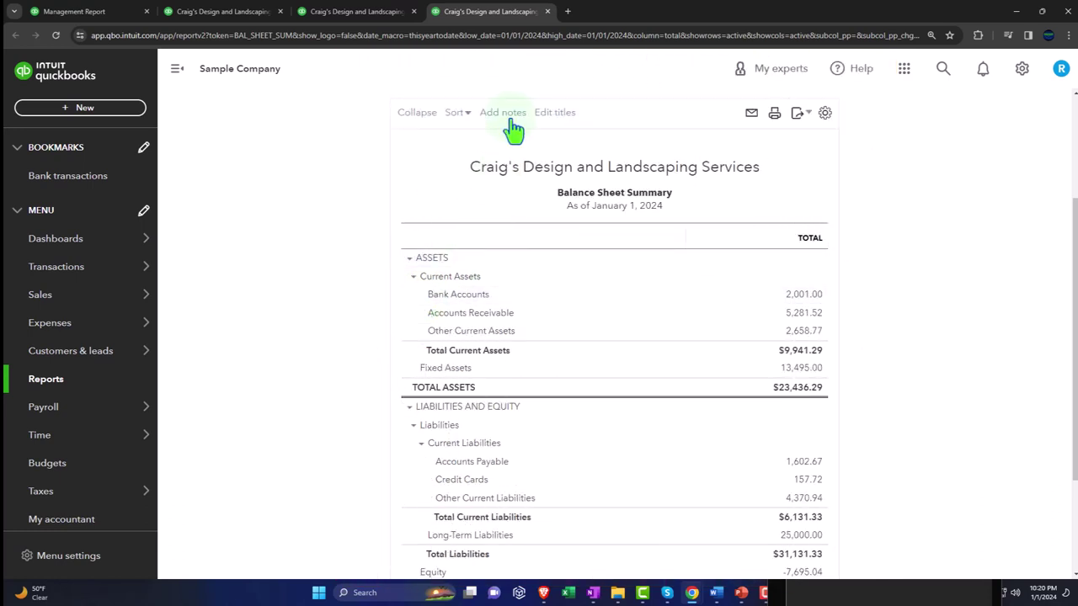
left_click(547, 12)
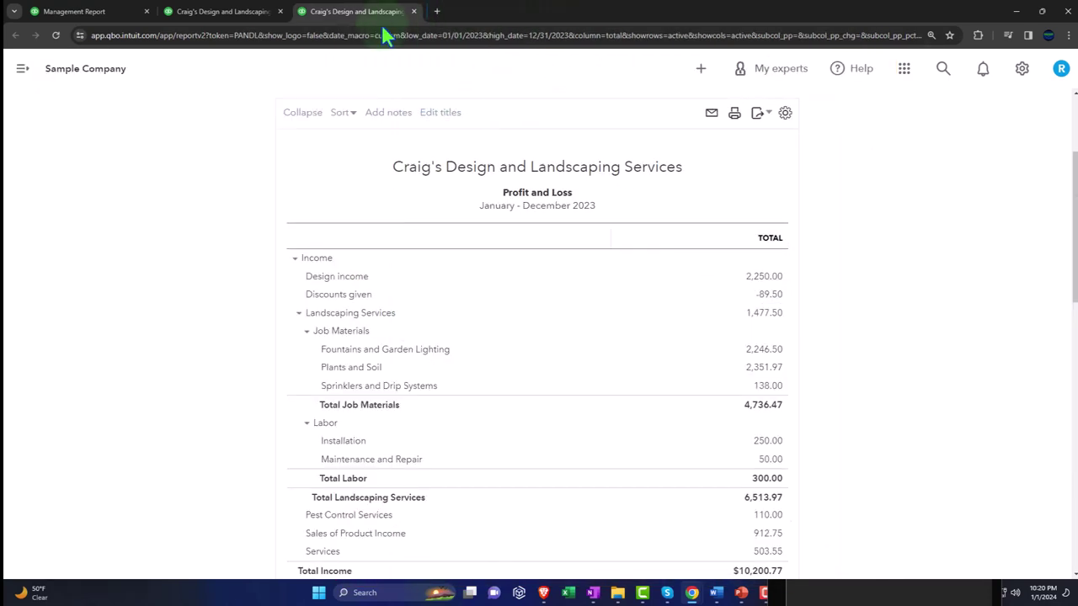
left_click(105, 15)
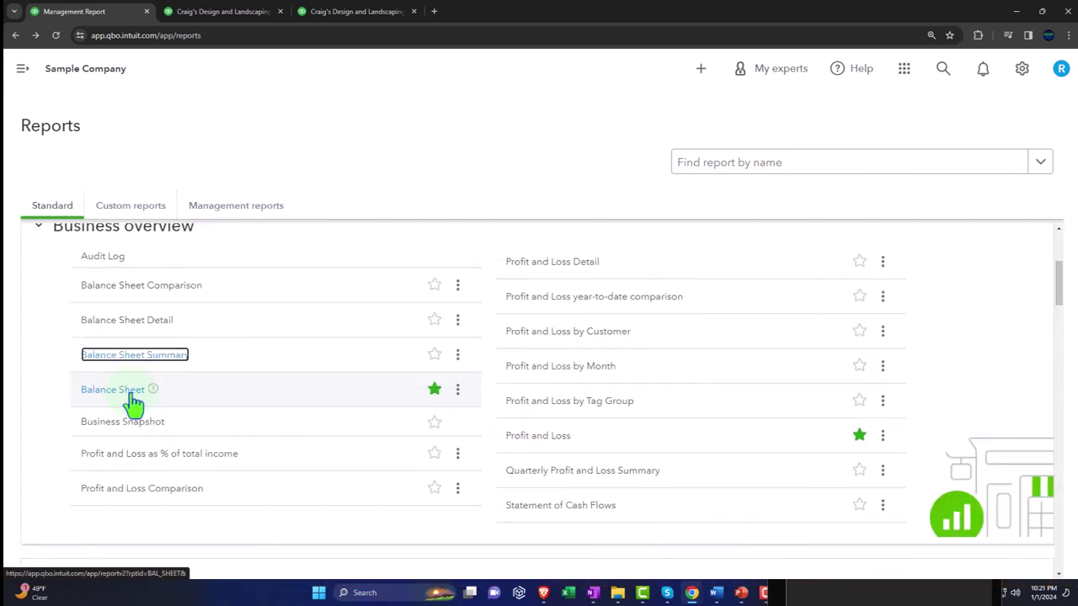
left_click(227, 12)
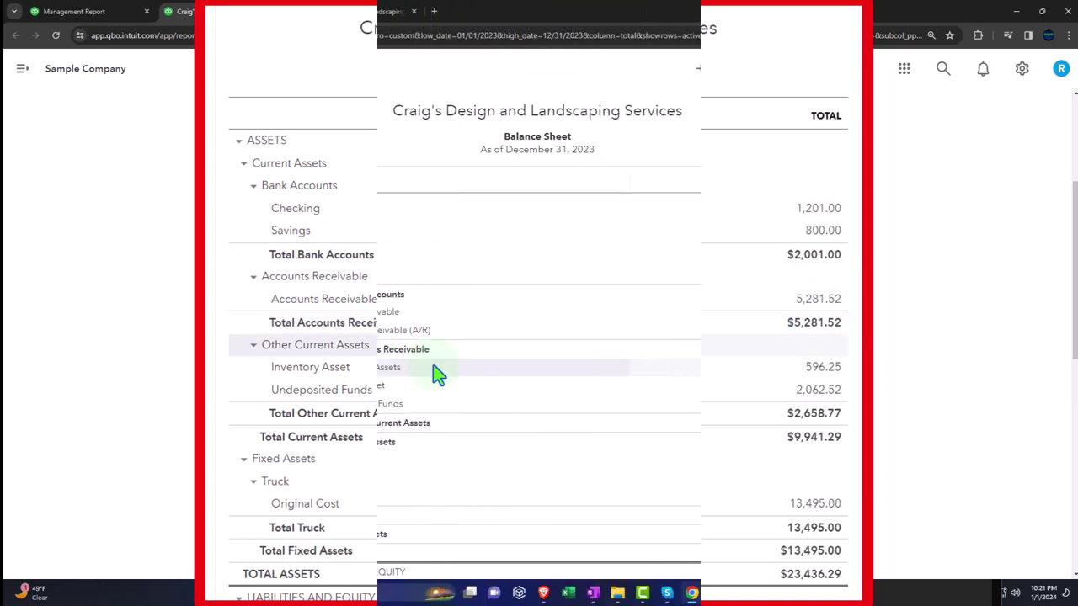
left_click(50, 10)
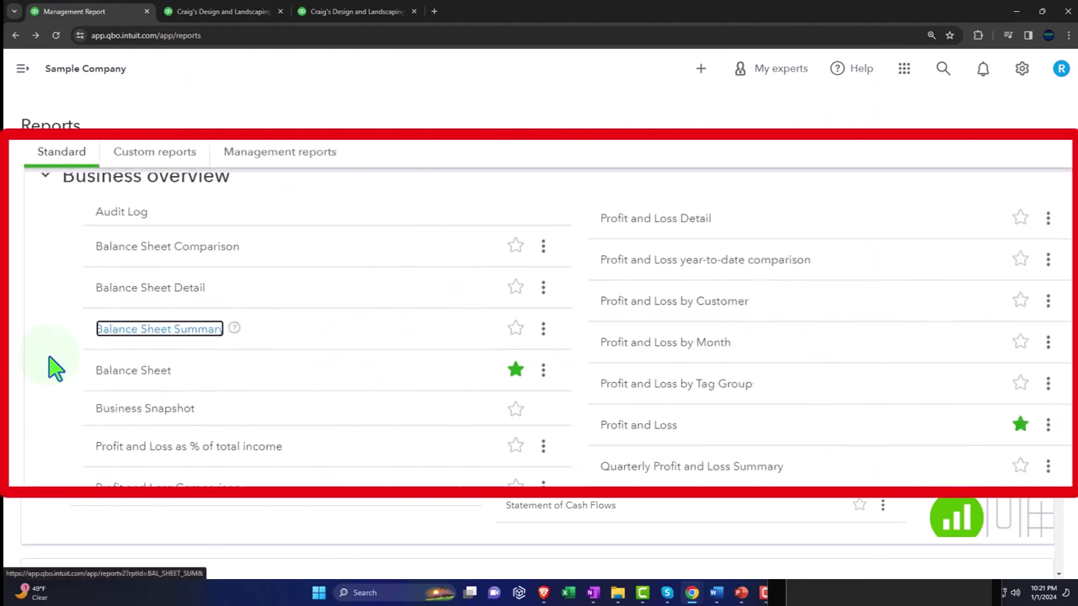
Step: View the Business Snapshot's income, expense and amounts-owed sections in a separate browser tab and close it to return to the reports list
scroll(48, 375, "down", 2)
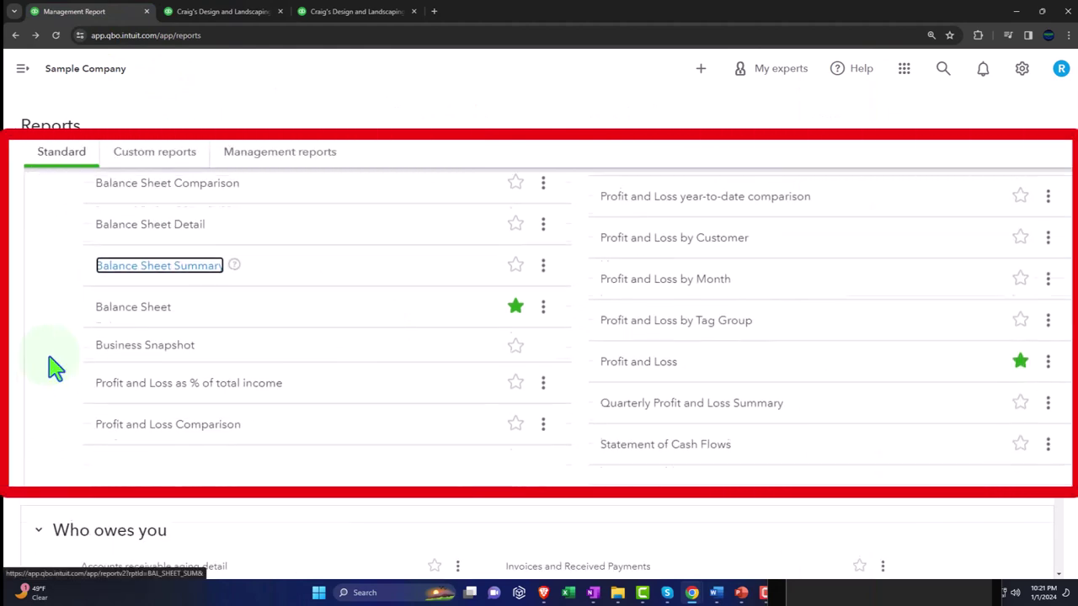
right_click(113, 356)
left_click(149, 357)
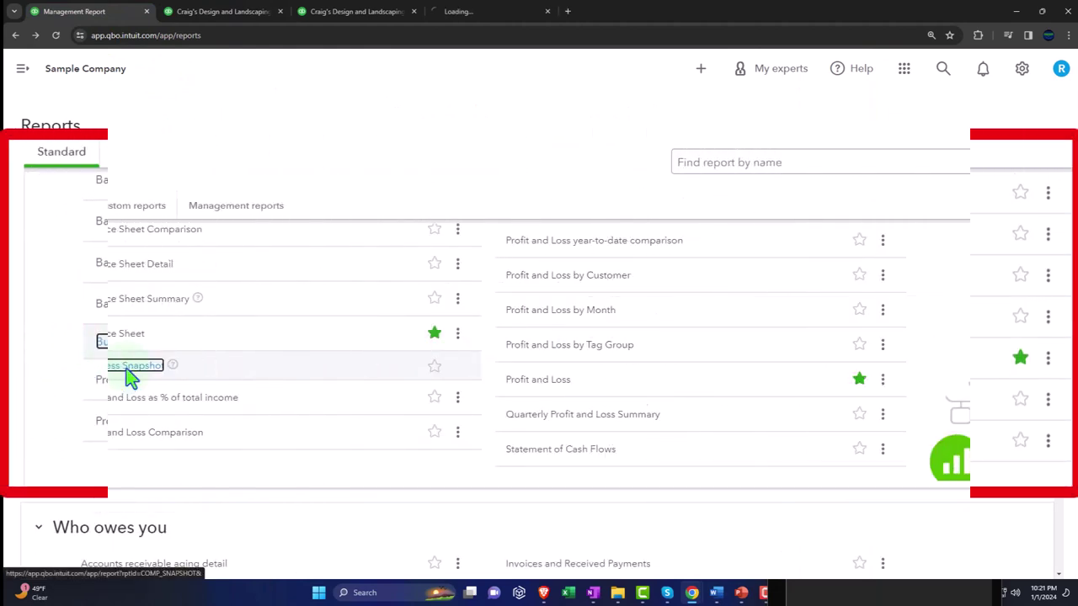
left_click(479, 12)
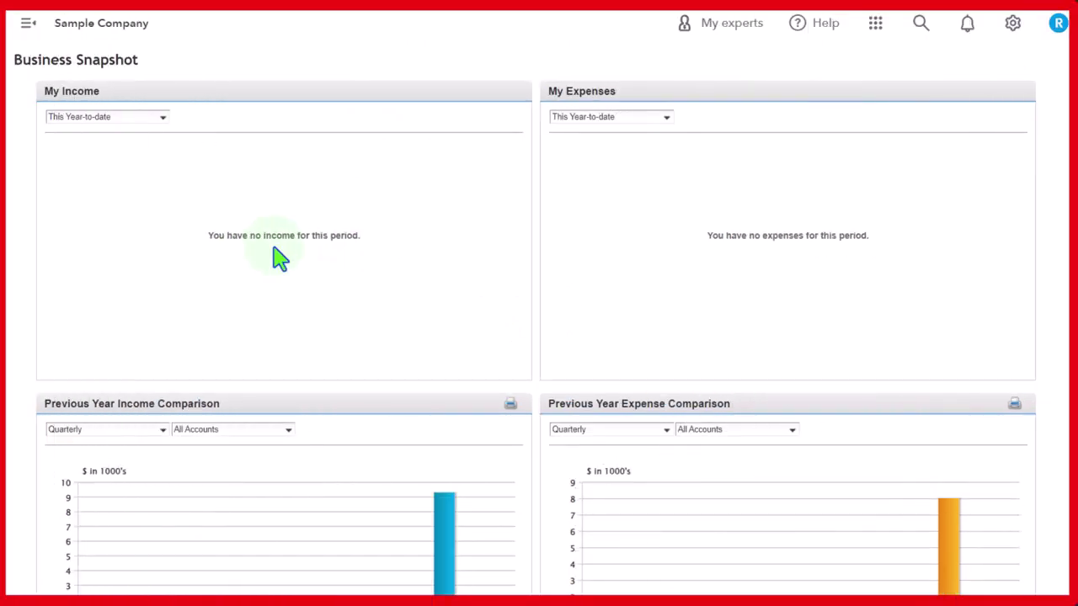
scroll(280, 258, "down", 5)
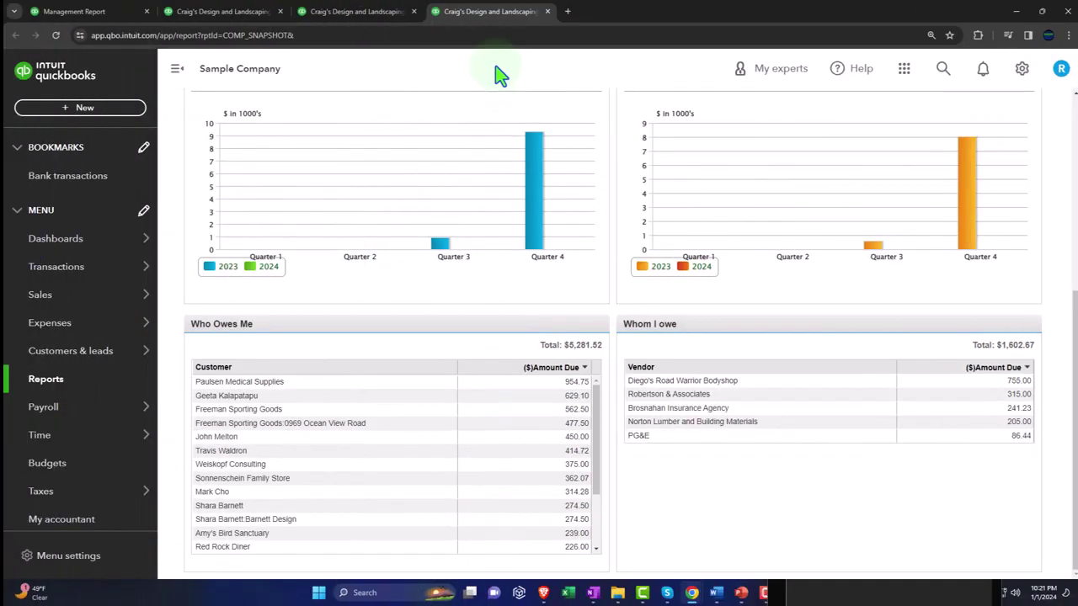
left_click(547, 12)
left_click(103, 11)
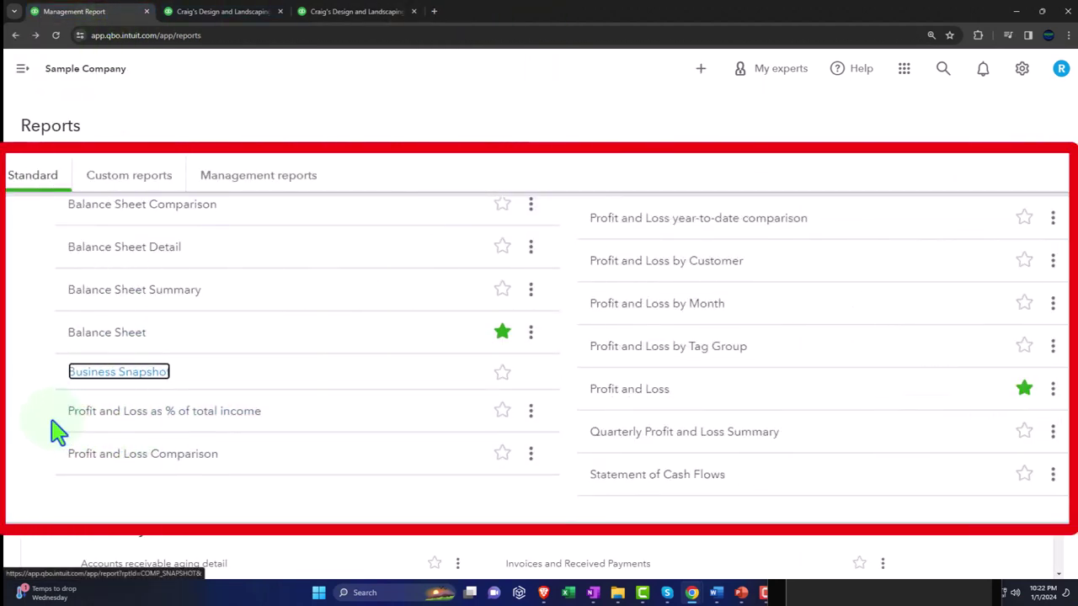
Step: Open the Profit and Loss as % of total income report in a separate browser tab
right_click(106, 414)
left_click(126, 423)
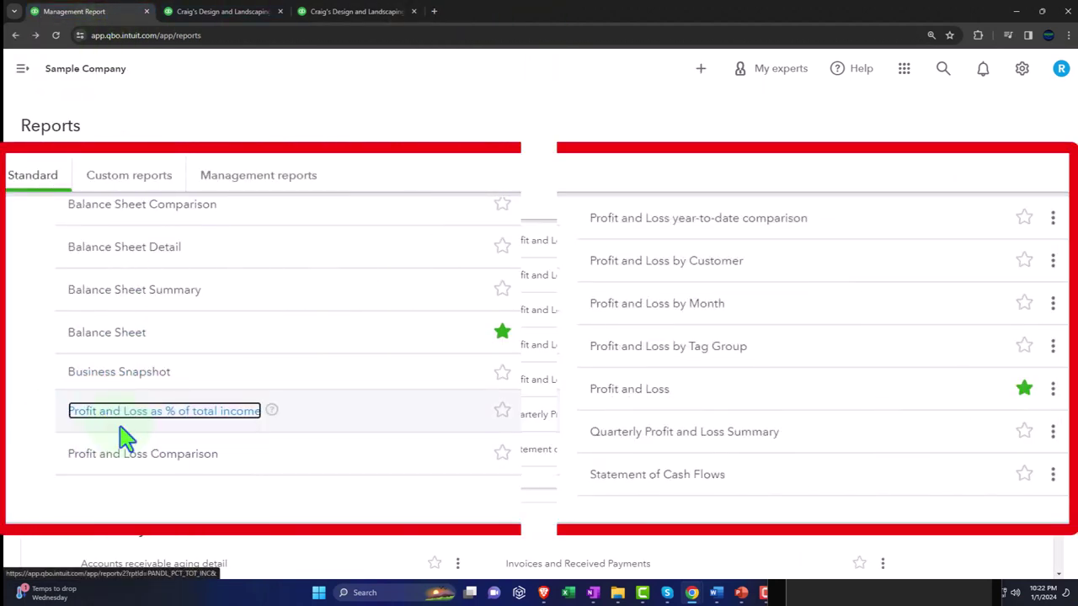
left_click(488, 12)
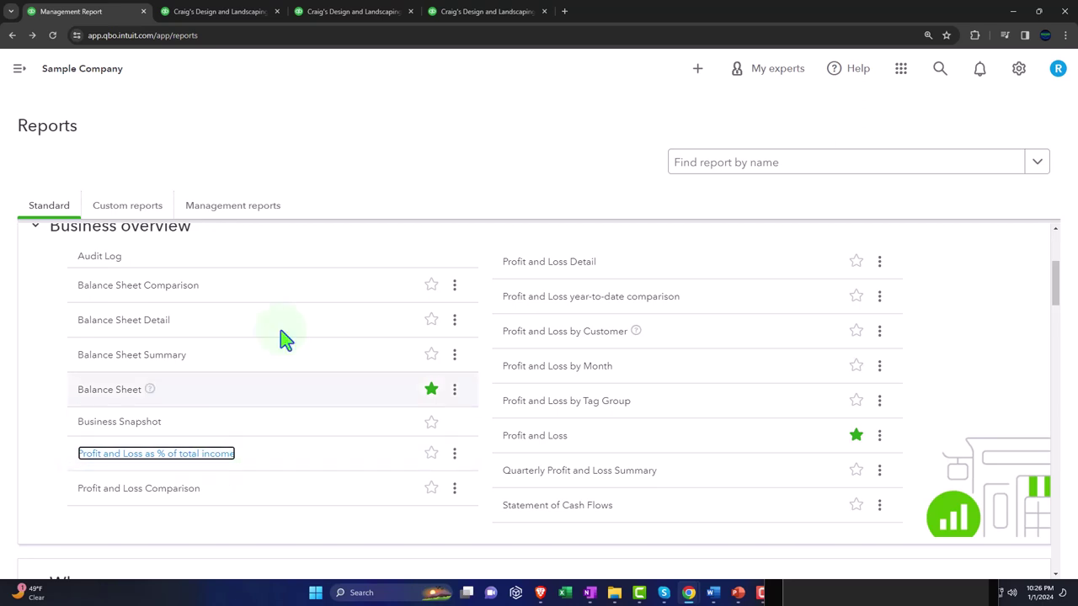
left_click(535, 13)
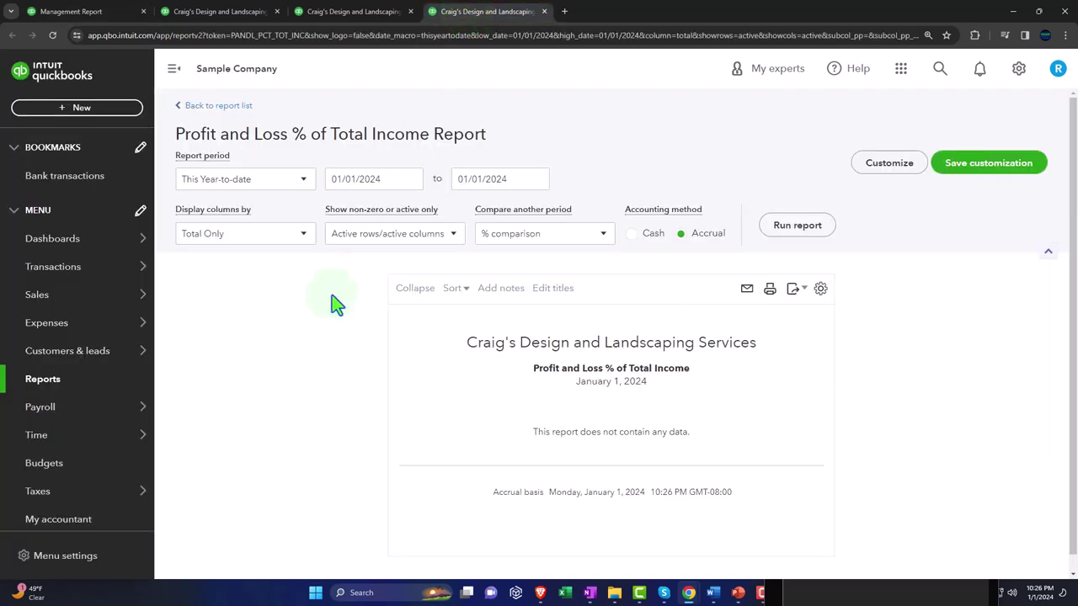
Step: Run the Profit and Loss % of Total Income report for 01/01/2023 to 12/31/2023
left_click(362, 180)
type("01/01/2023")
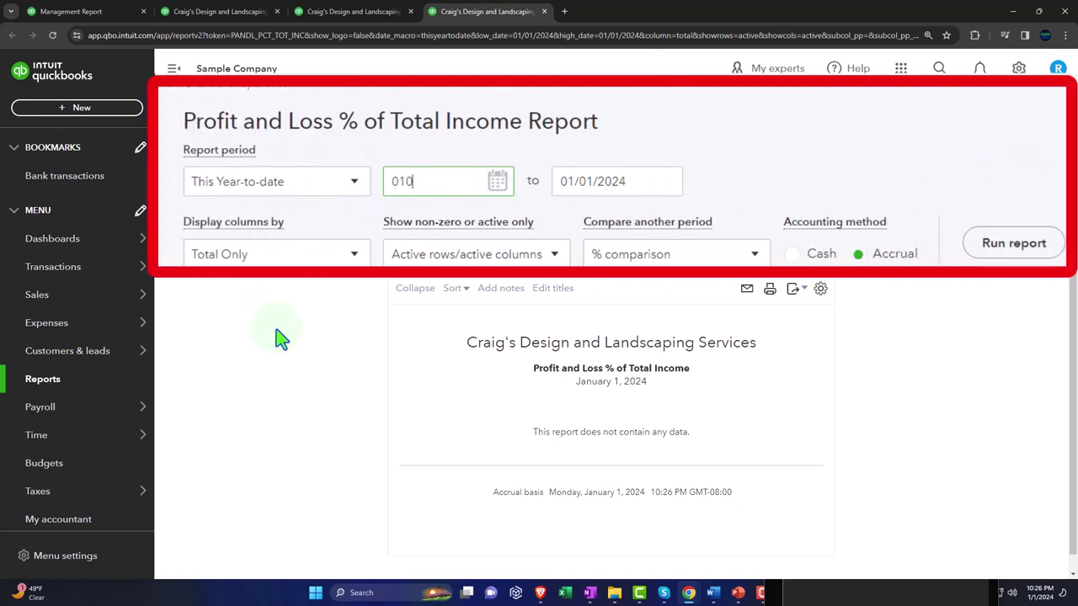
key("Tab")
type("123123")
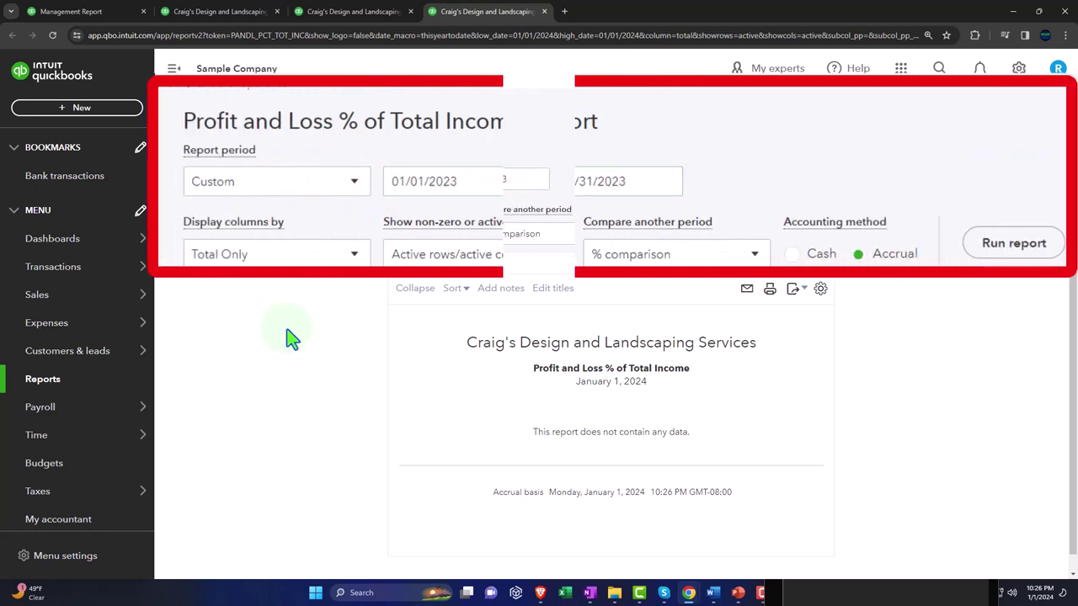
left_click(796, 225)
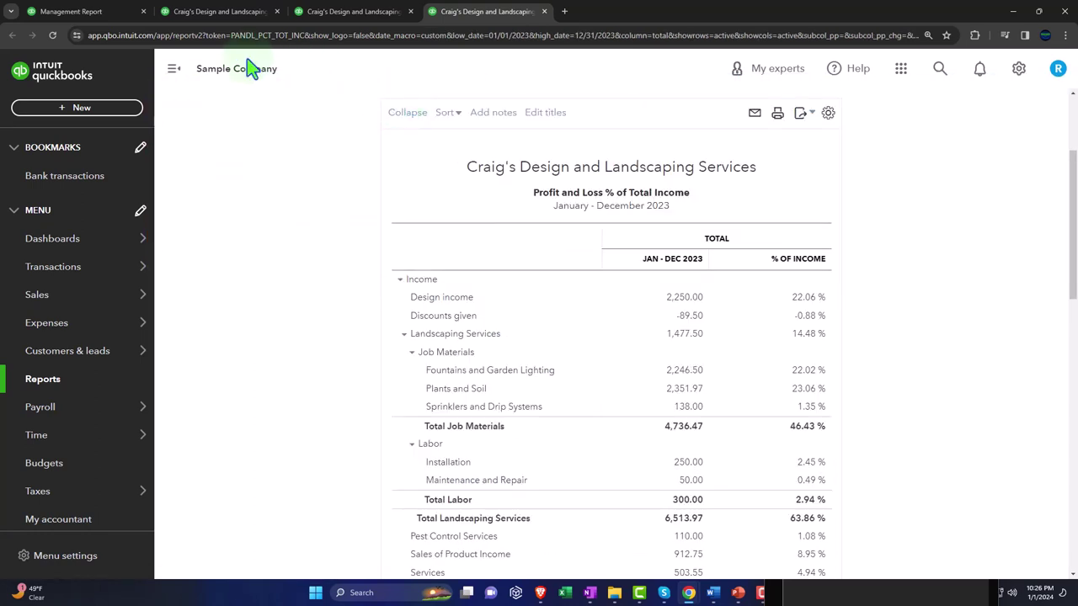
Step: Examine the report's % of income column with the navigation menu collapsed, and close the report to return to the reports list
left_click(174, 69)
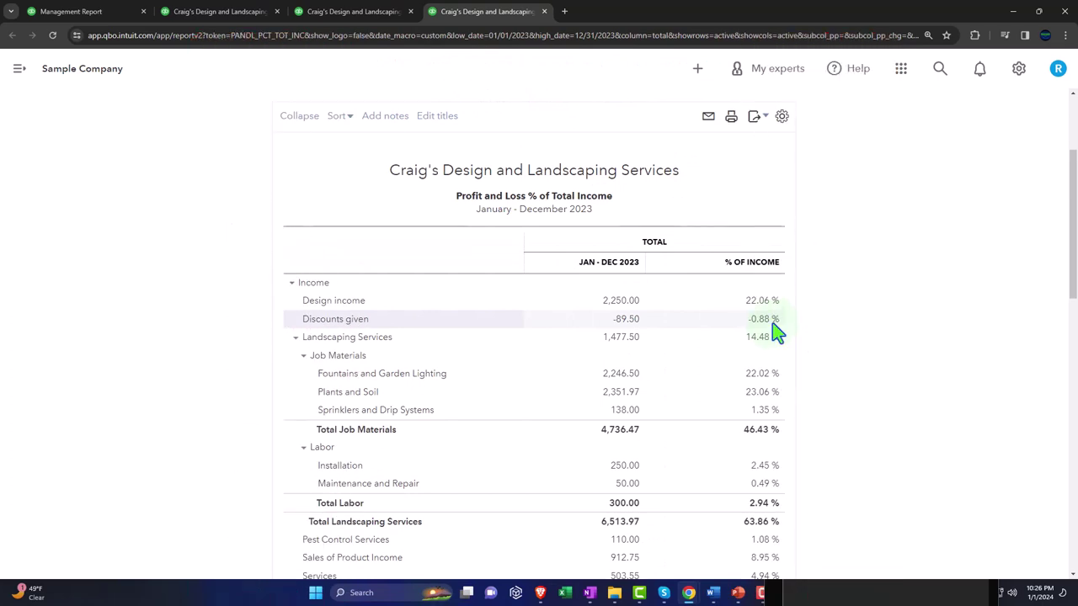
scroll(774, 332, "up", 2)
left_click(544, 11)
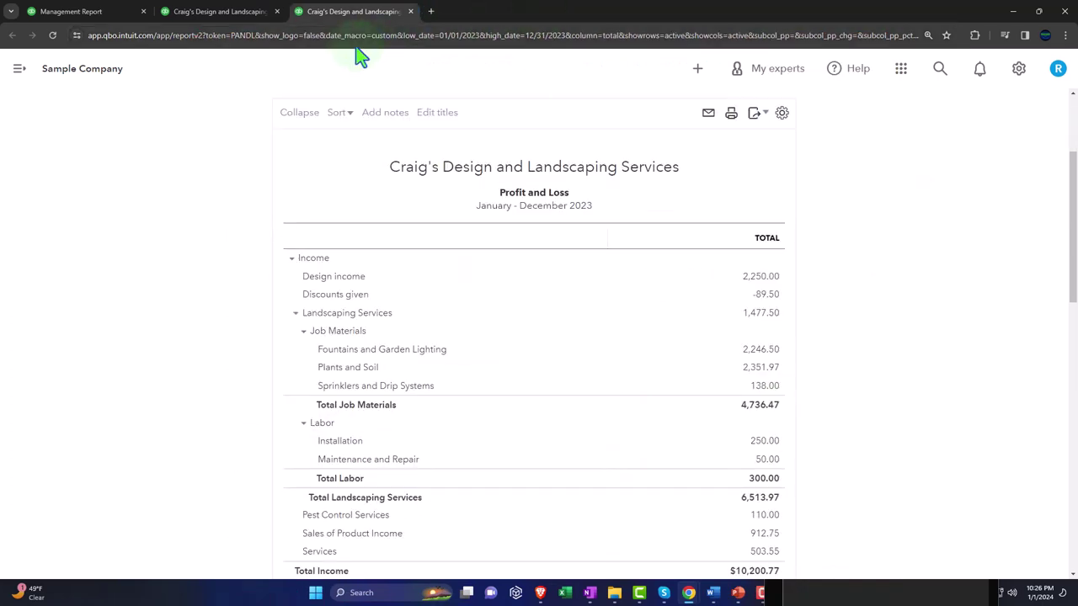
left_click(47, 12)
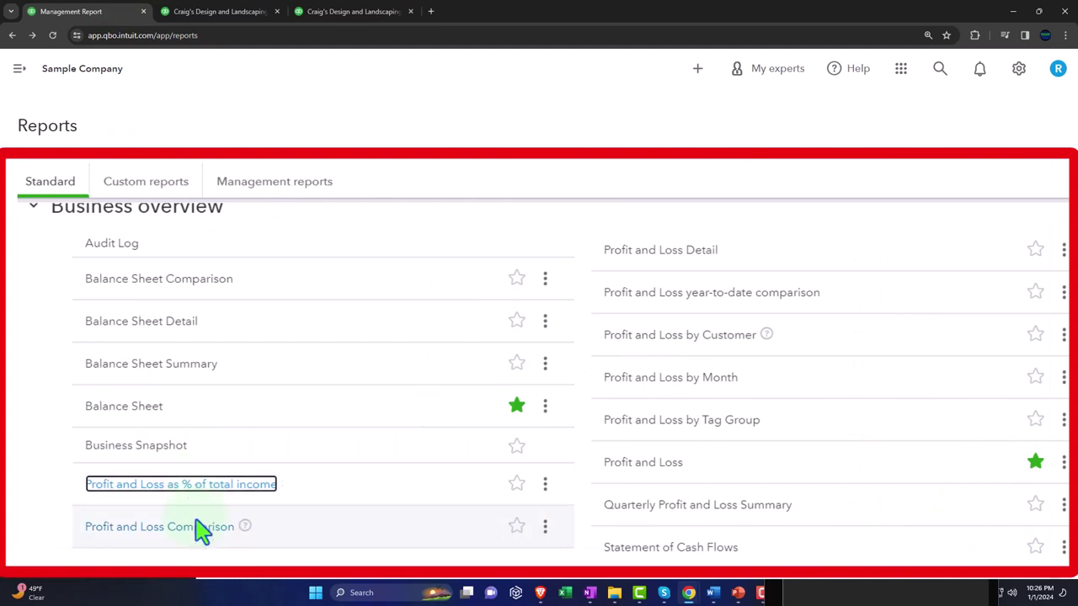
right_click(195, 539)
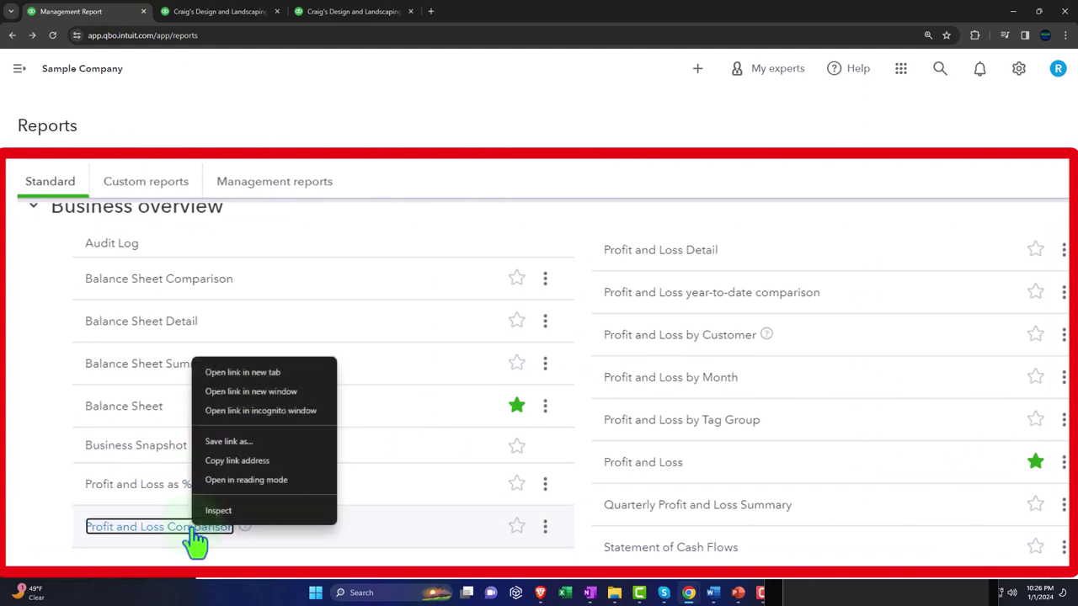
key("Escape")
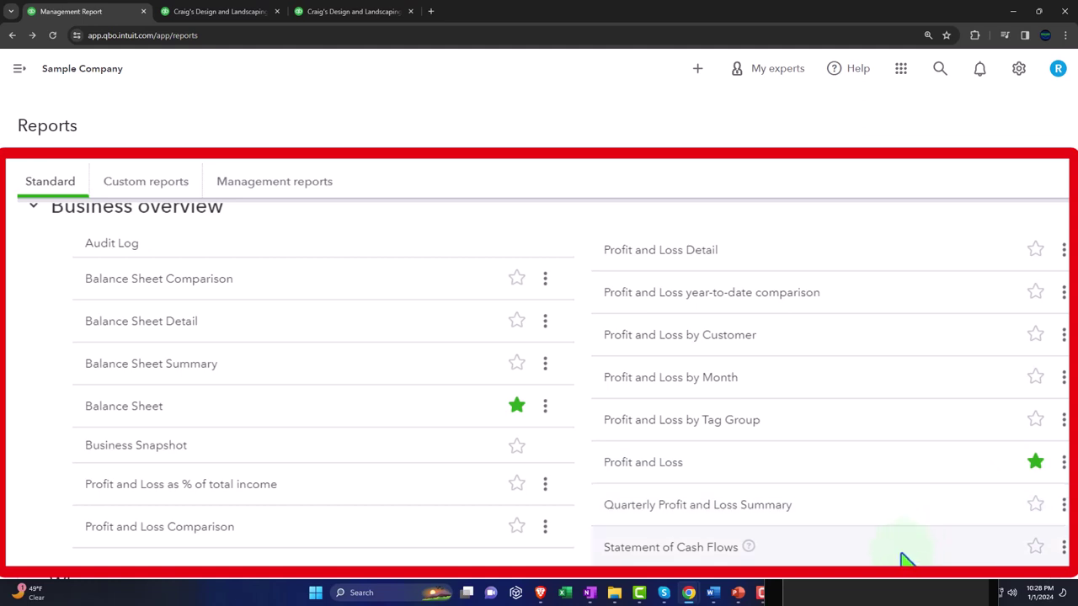
Step: Open the Statement of Cash Flows in a separate browser tab and collapse its navigation menu
right_click(707, 549)
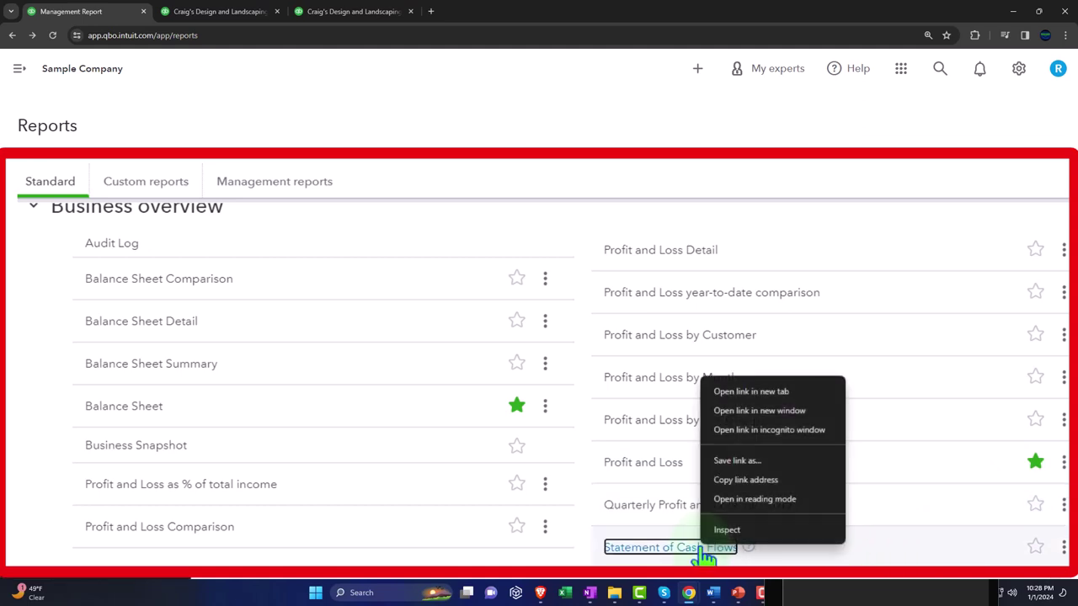
left_click(723, 390)
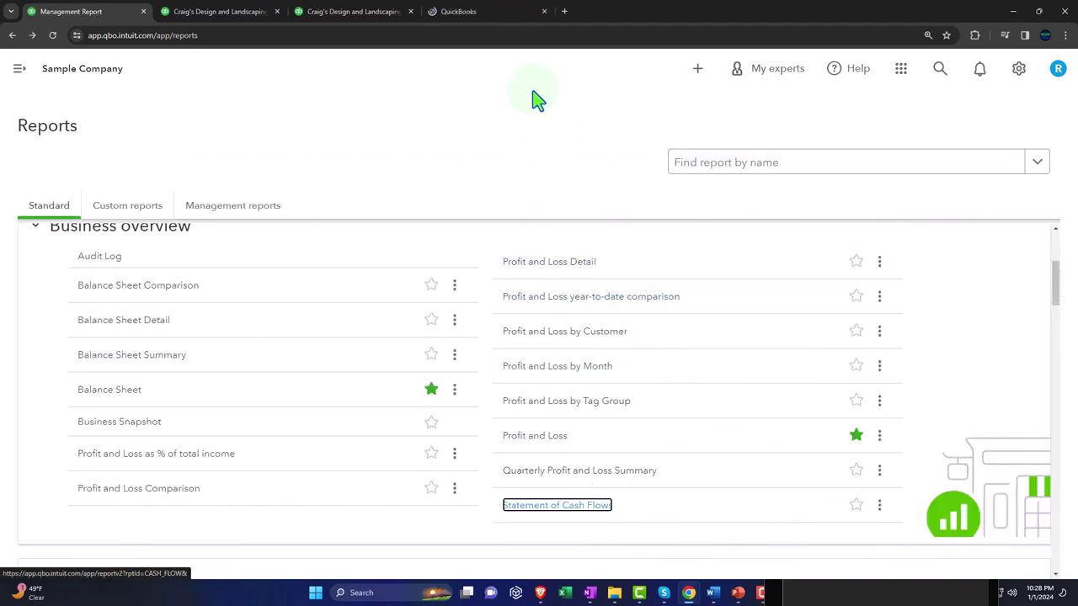
left_click(490, 19)
left_click(174, 70)
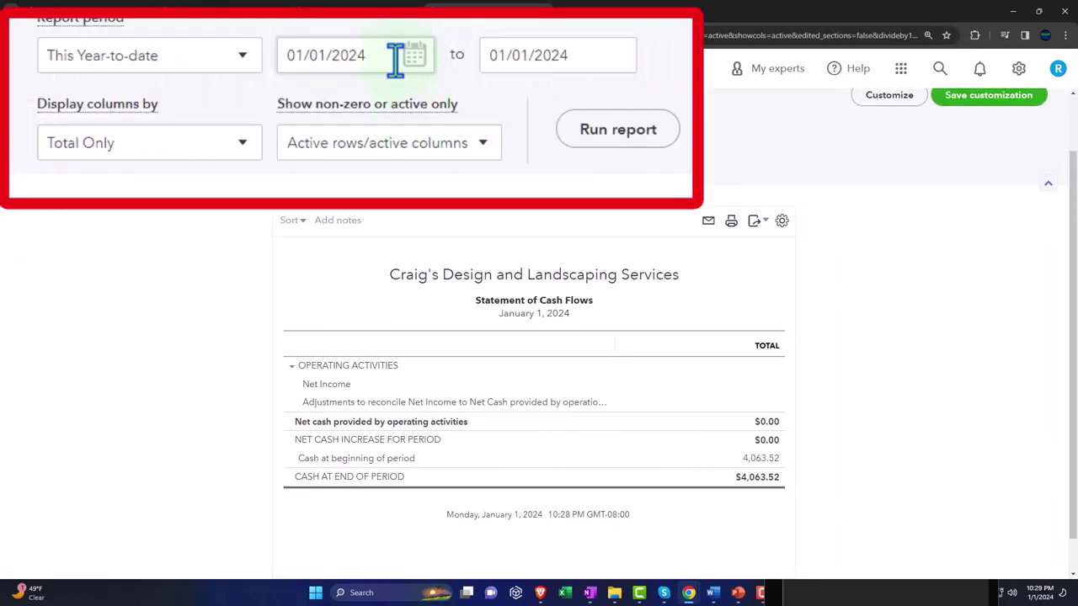
Step: Run the Statement of Cash Flows for 01/01/2023 to 12/31/2023
left_click(395, 59)
type("01")
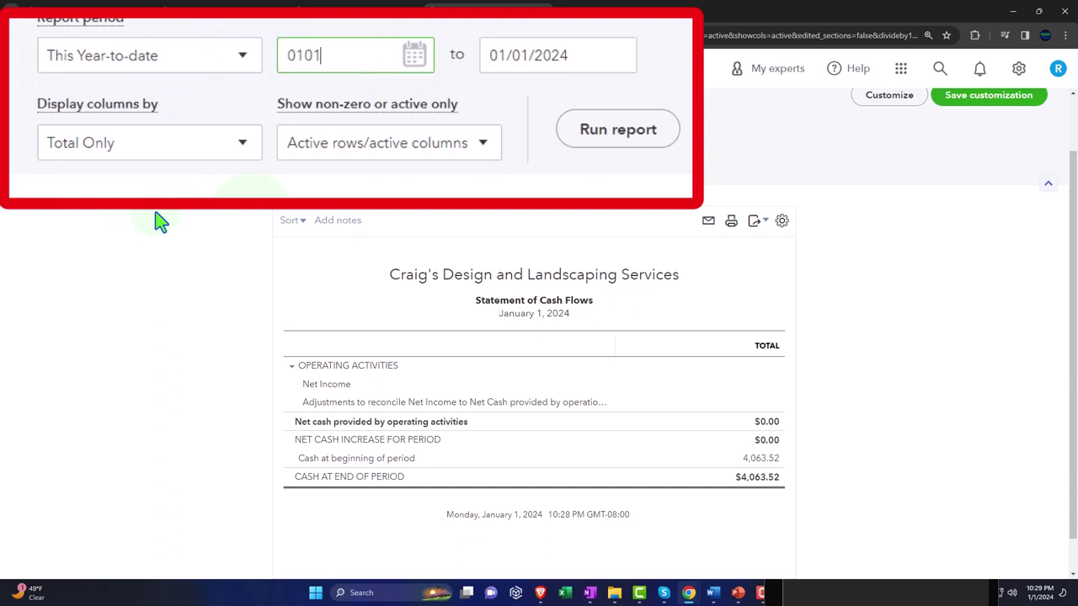
type("/01/2023")
key("Tab")
type("12312")
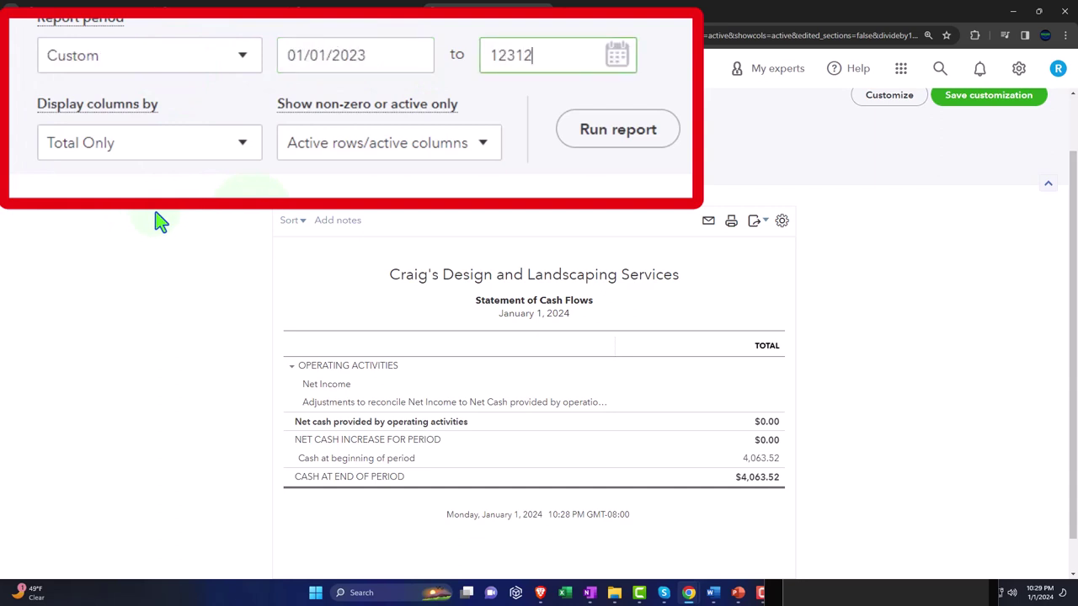
type("023")
left_click(383, 164)
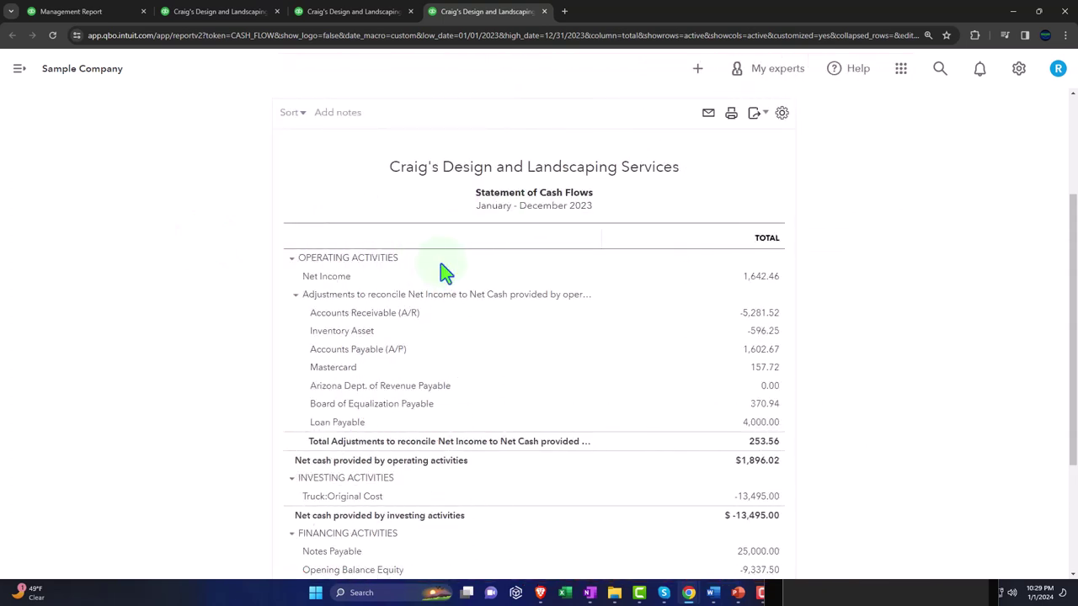
Step: Enlarge the cash flow statement to 175% to read its operating activities, and dismiss the browser's storage space notice
key("ctrl+plus")
key("ctrl+plus")
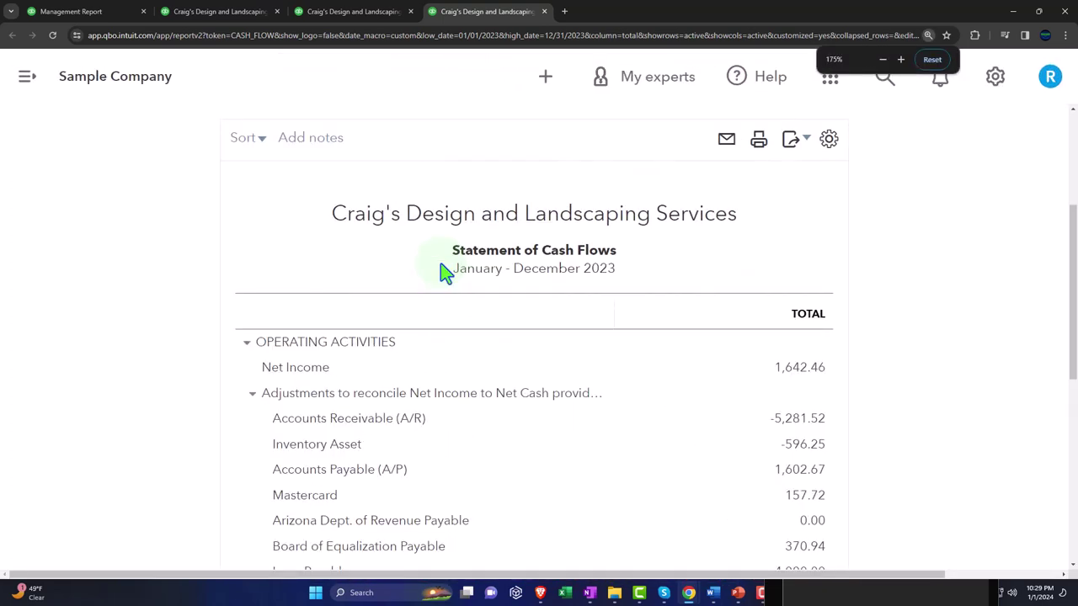
scroll(446, 271, "down", 1)
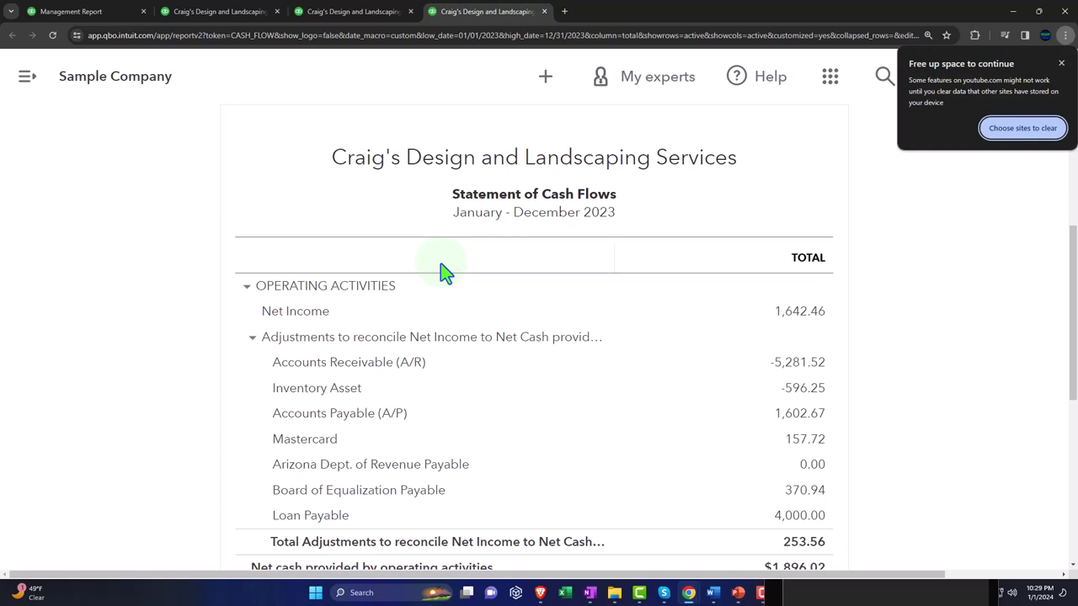
left_click(444, 271)
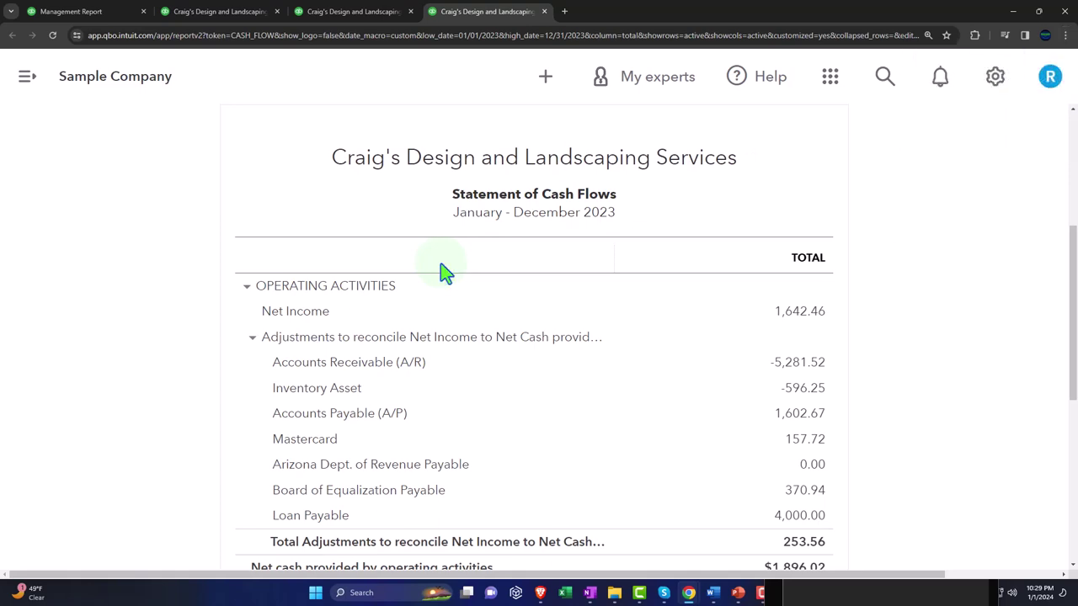
Step: Display the list of new transaction forms and go through the customer forms as far as Sales receipt
key("shift+Tab")
key("shift+Tab")
key("shift+Tab")
key("shift+Tab")
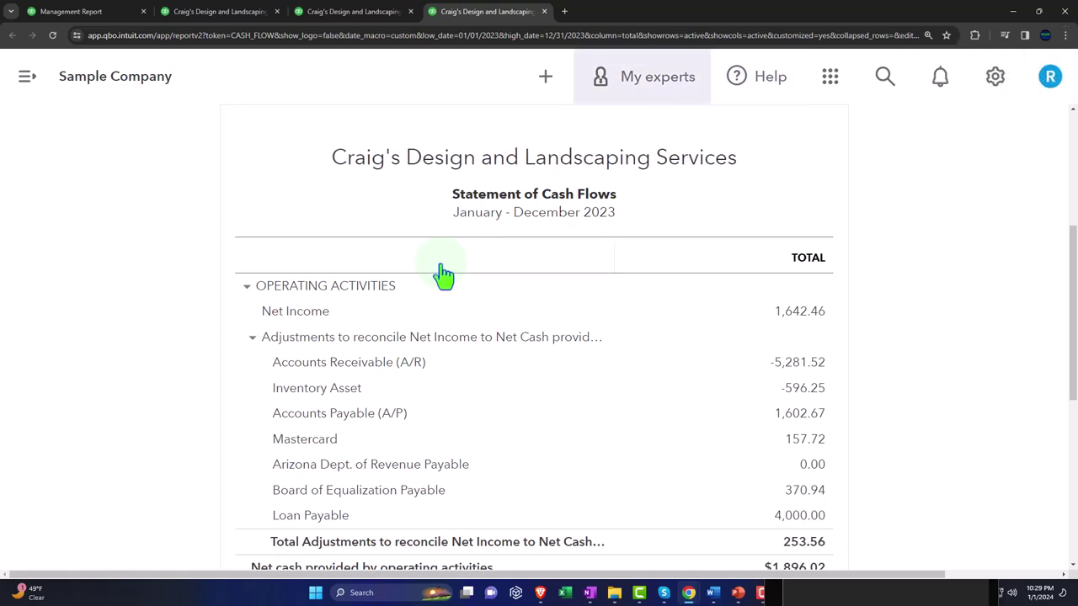
key("Return")
key("Tab")
key("Tab")
key("Tab")
key("Tab")
key("Tab")
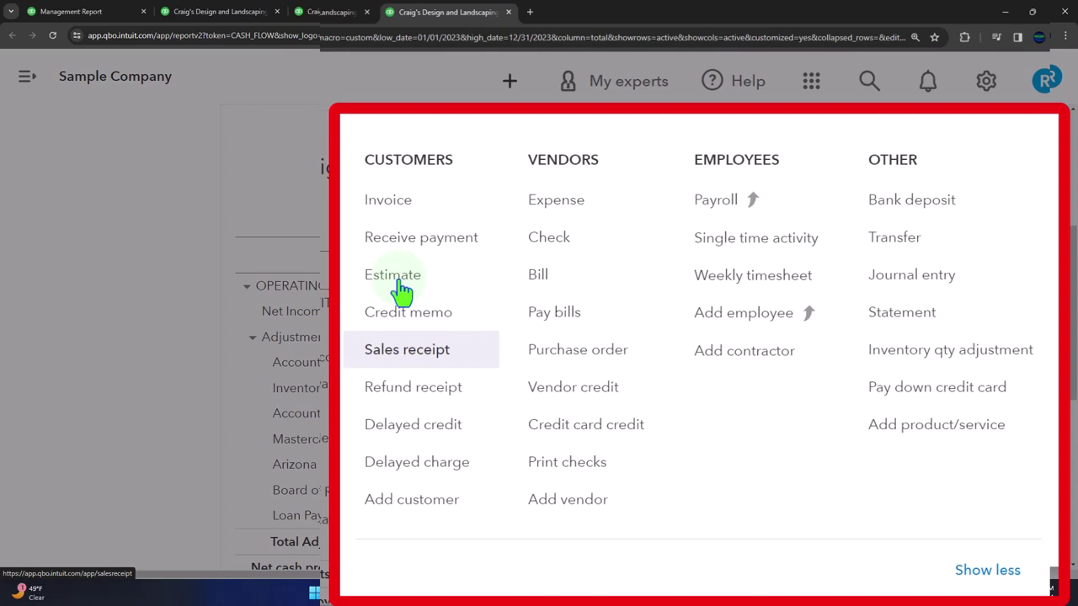
Step: Close the new transaction list and collapse the operating, investing and financing activities in the Statement of Cash Flows
key("Escape")
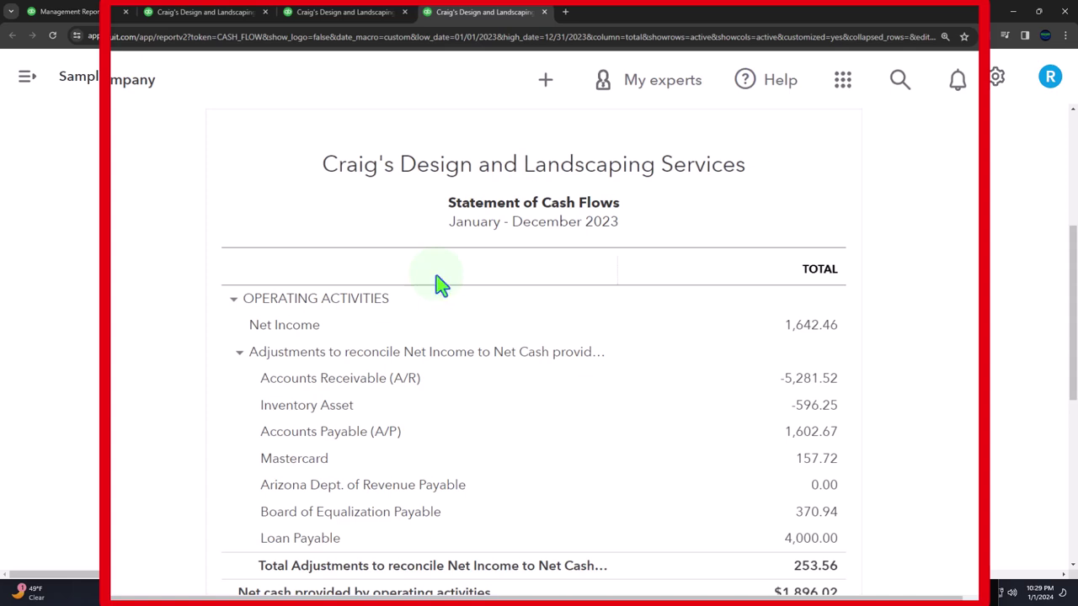
key("ctrl+minus")
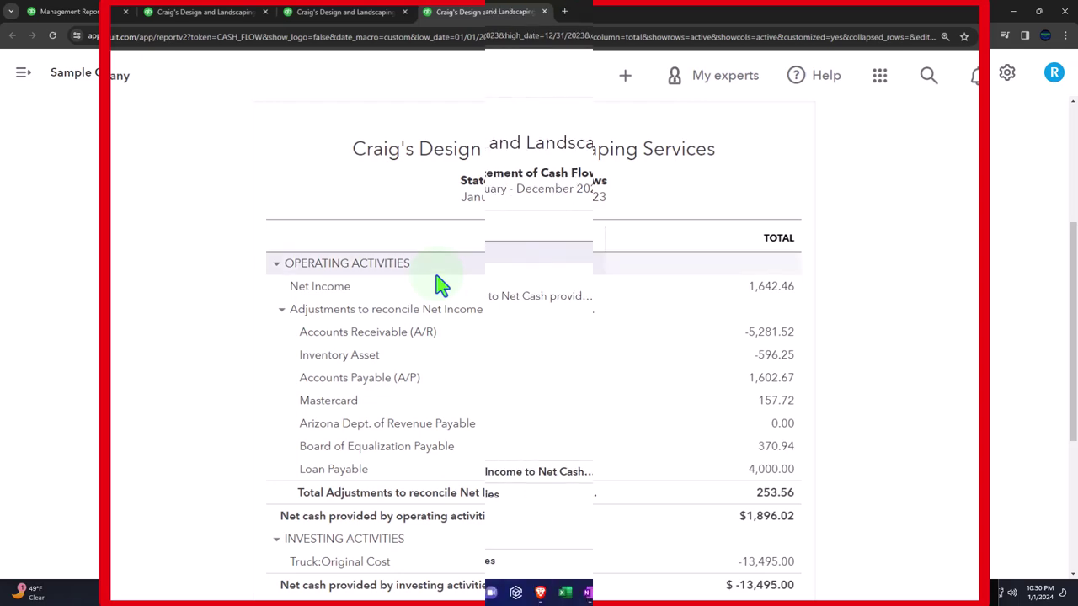
left_click(433, 264)
left_click(408, 304)
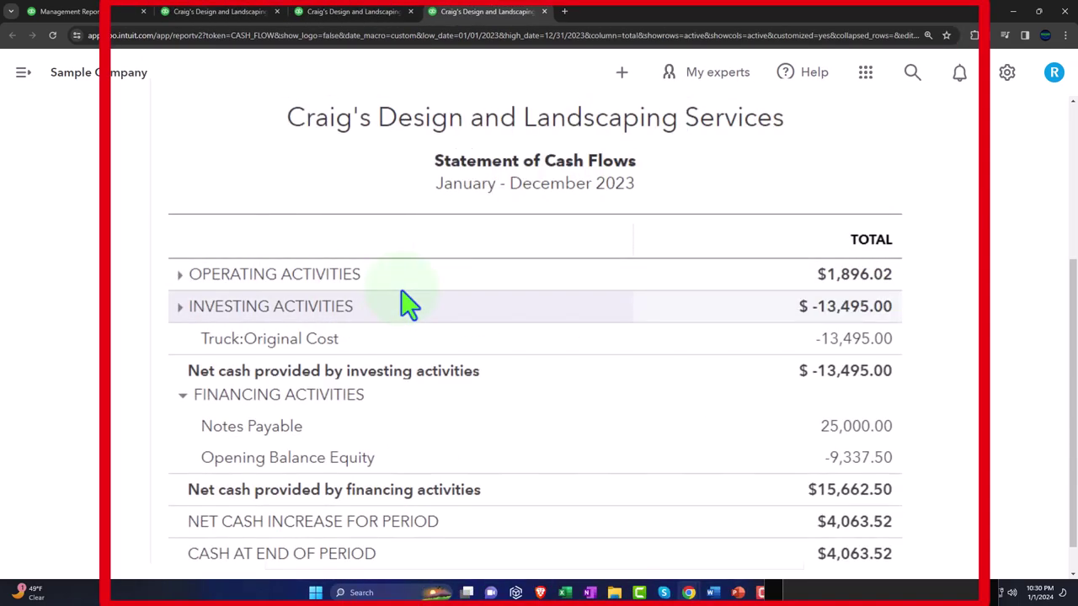
left_click(395, 340)
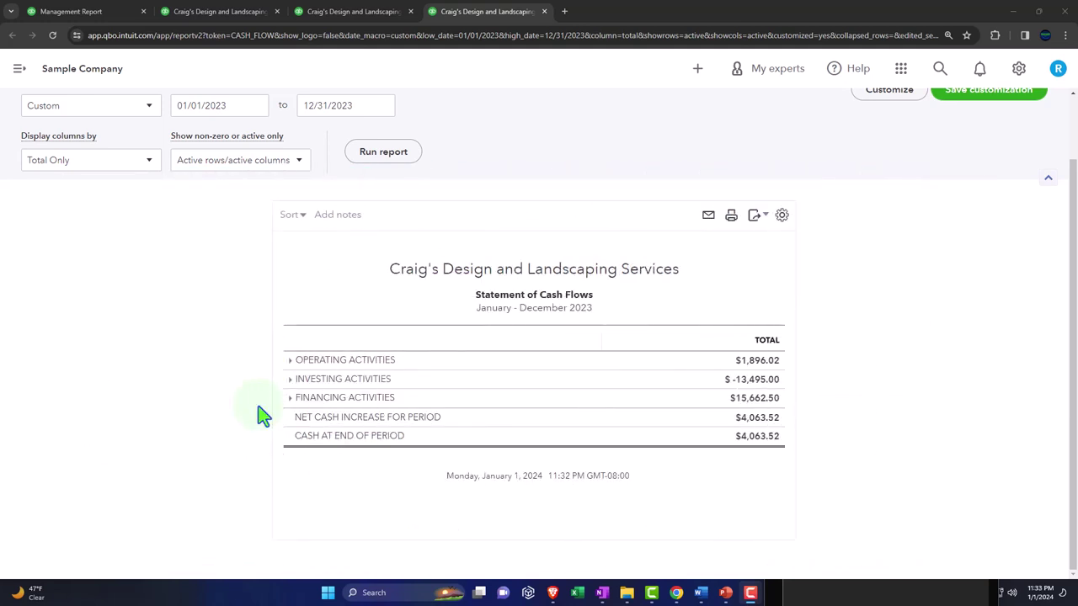
Step: Compare the Balance Sheet's total bank accounts with the cash at end of period, and close the Statement of Cash Flows
left_click(237, 10)
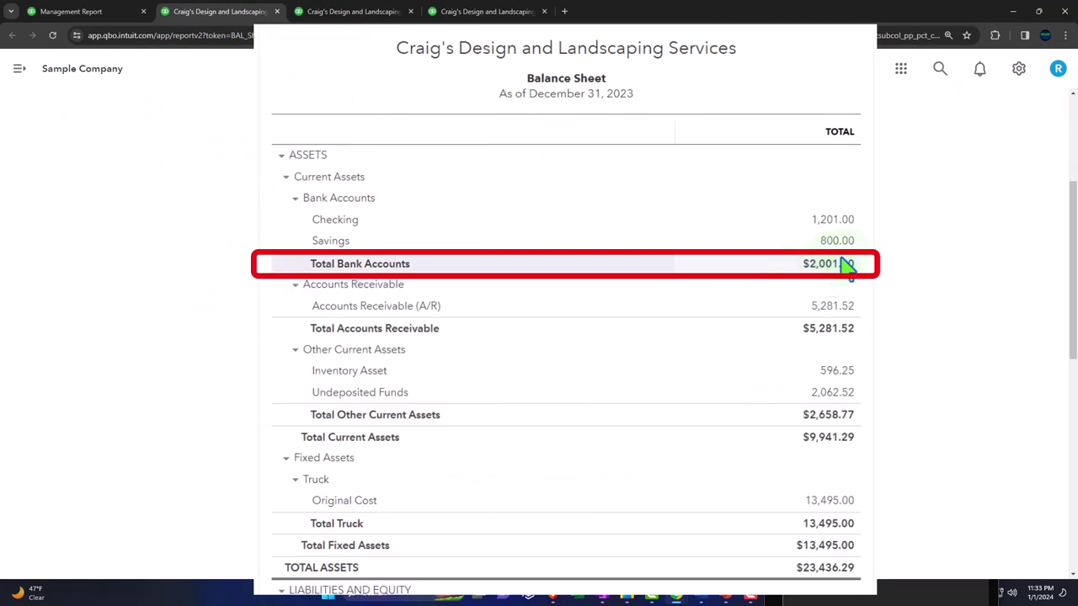
left_click(494, 13)
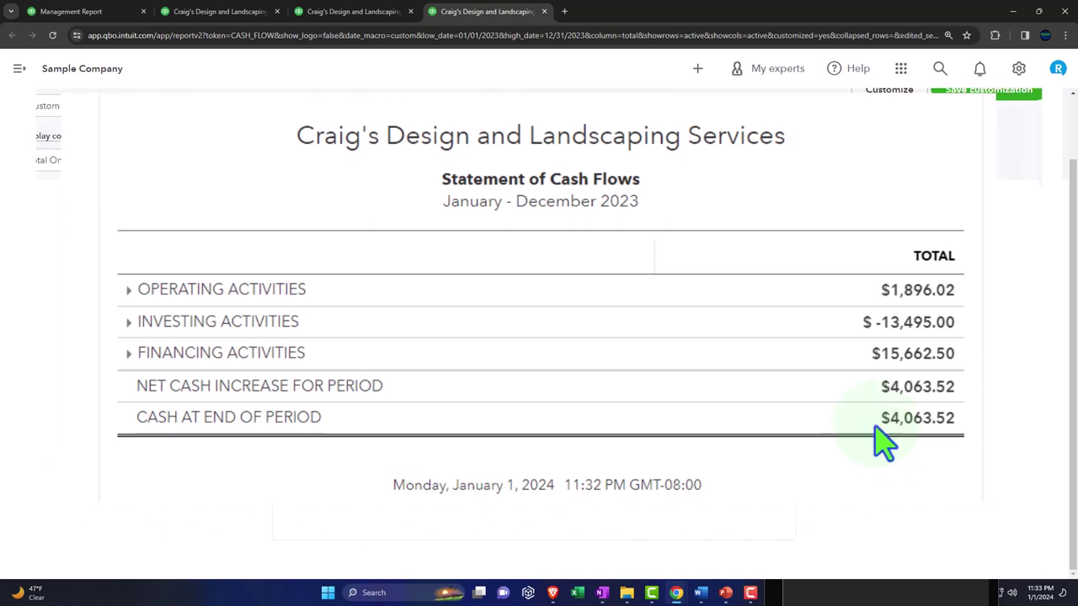
left_click(544, 12)
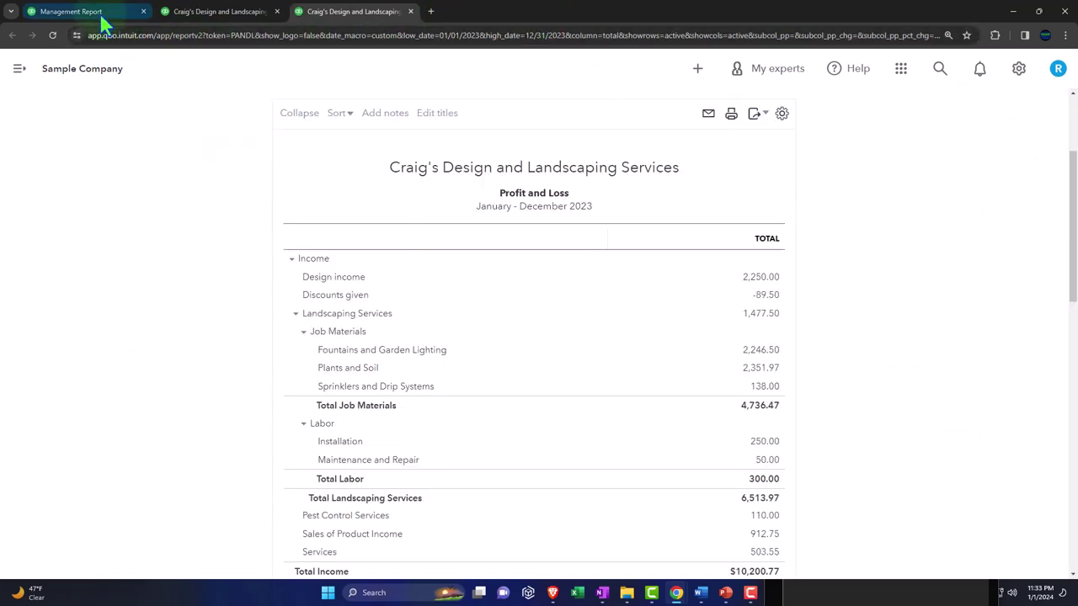
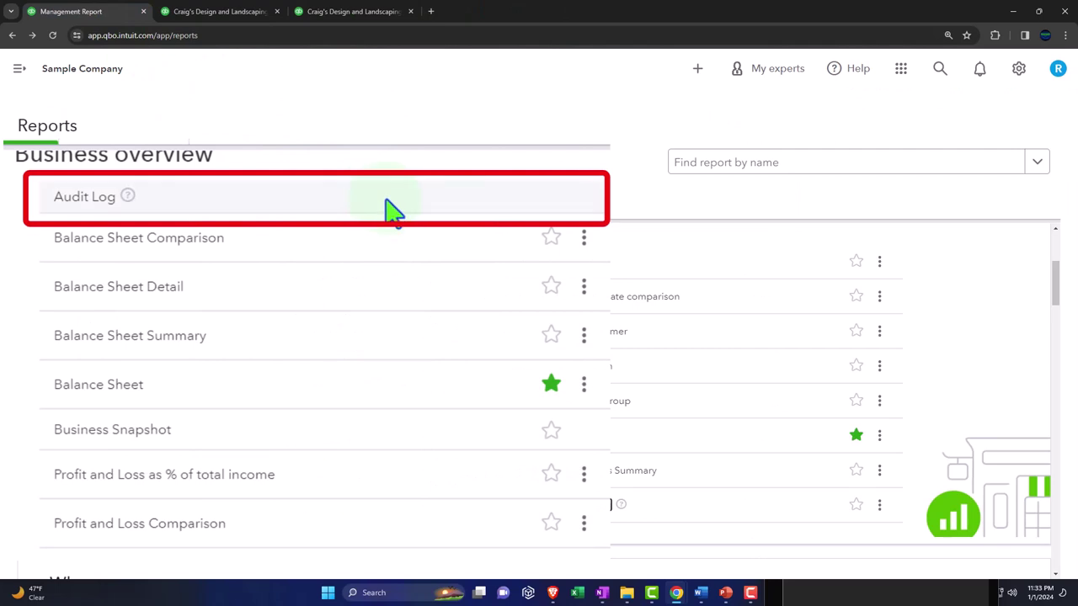
Step: Locate the Who owes you reports in the standard report list and check the accounts receivable line on the Balance Sheet
scroll(315, 265, "down", 5)
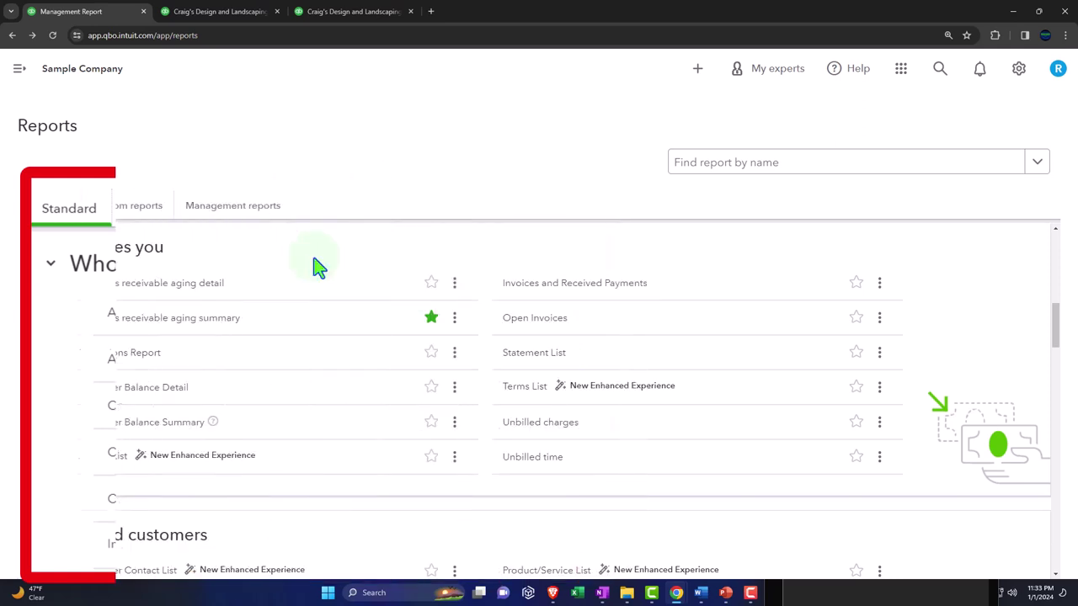
left_click(223, 17)
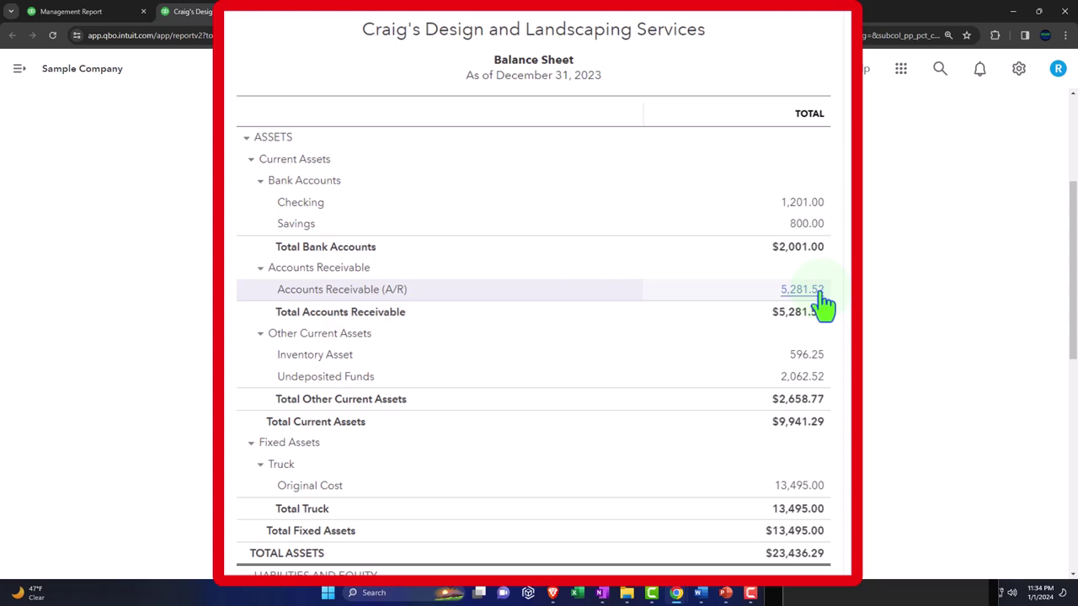
left_click(97, 13)
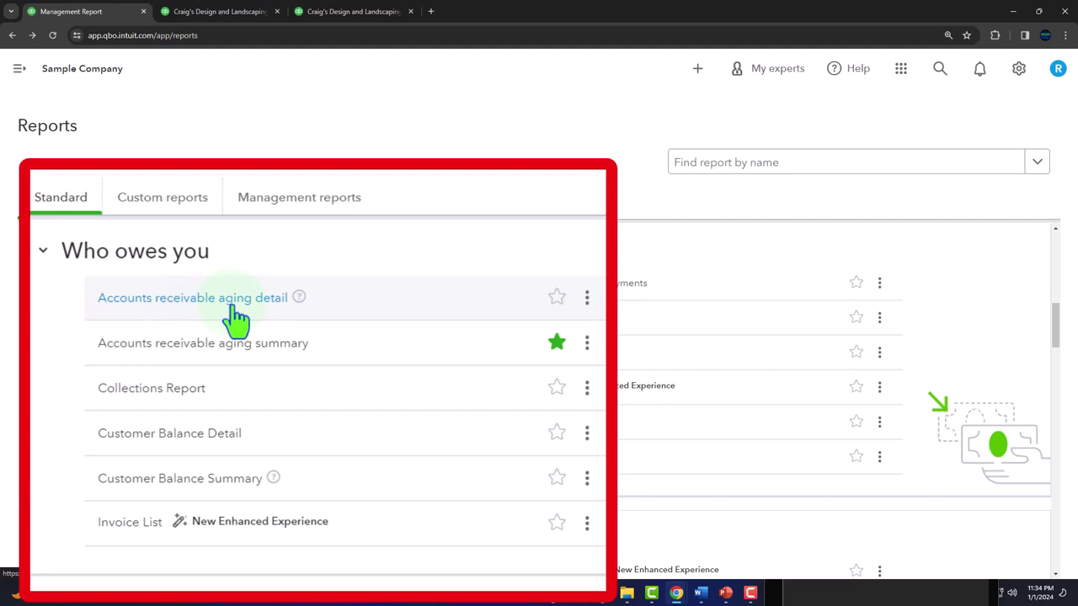
Step: Open the Accounts receivable aging summary in a separate browser tab, review its customer balances down to the total, and close it
right_click(225, 354)
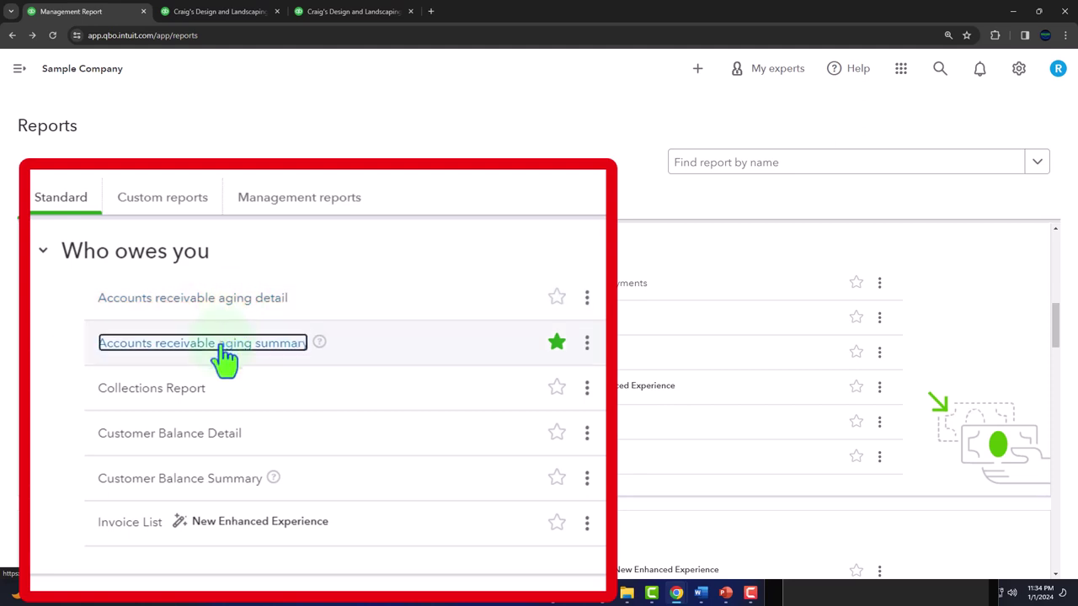
left_click(238, 353)
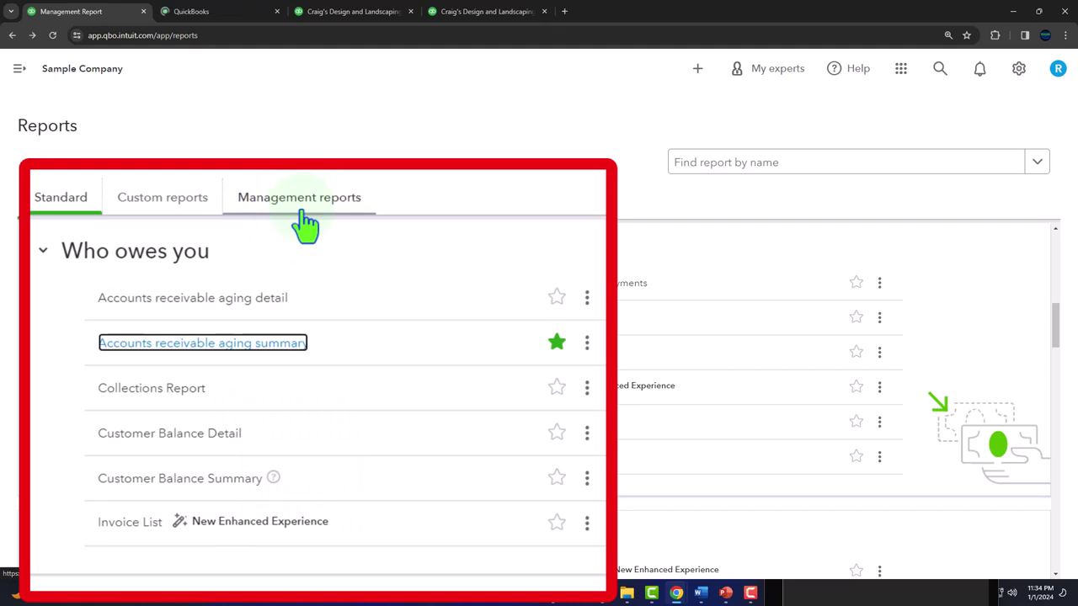
left_click(220, 17)
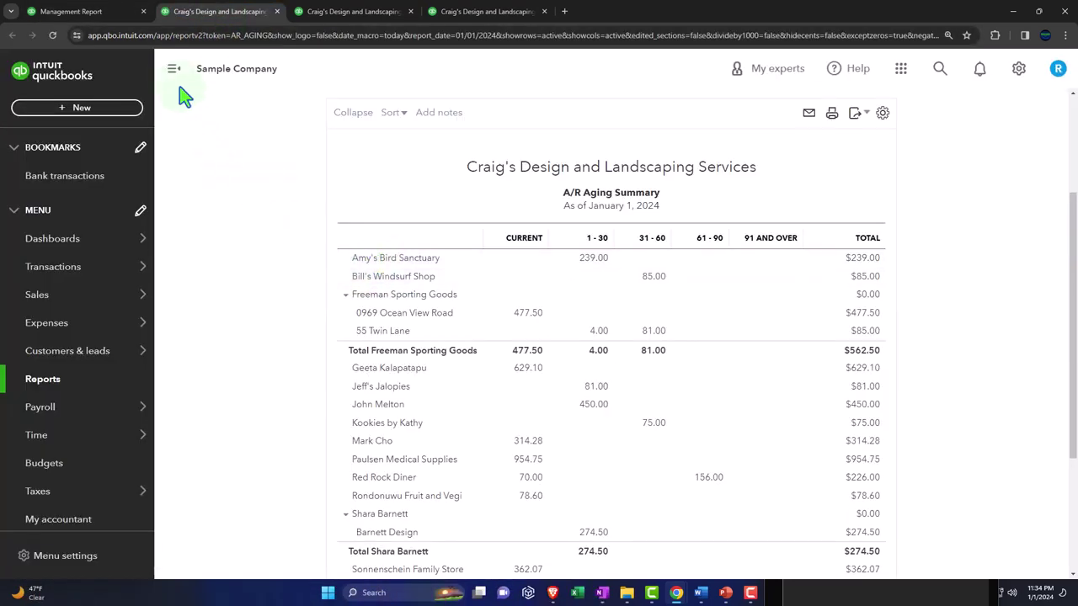
left_click(173, 68)
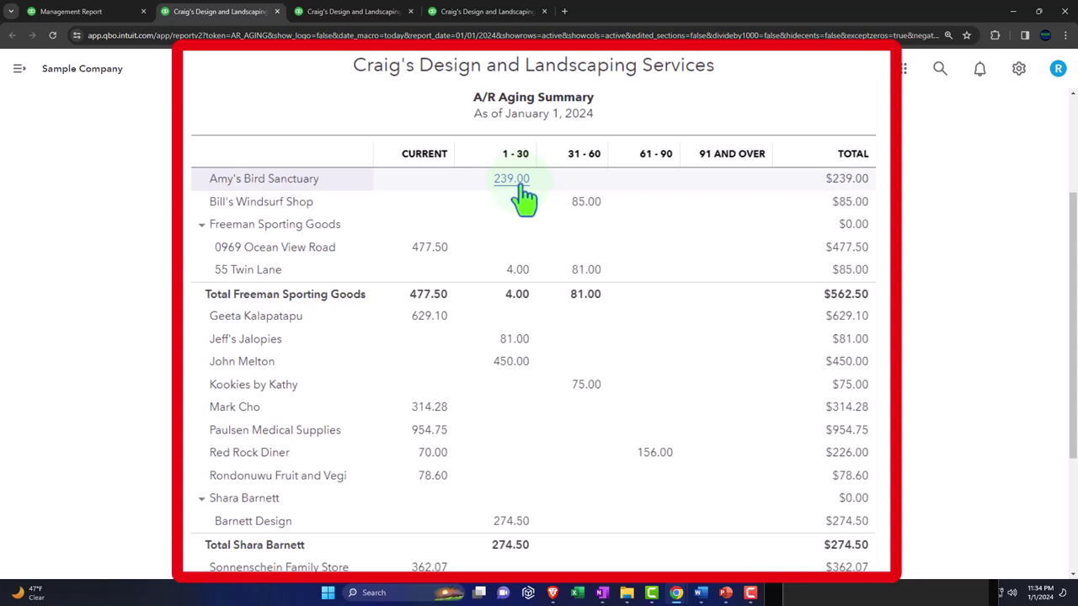
scroll(522, 272, "down", 3)
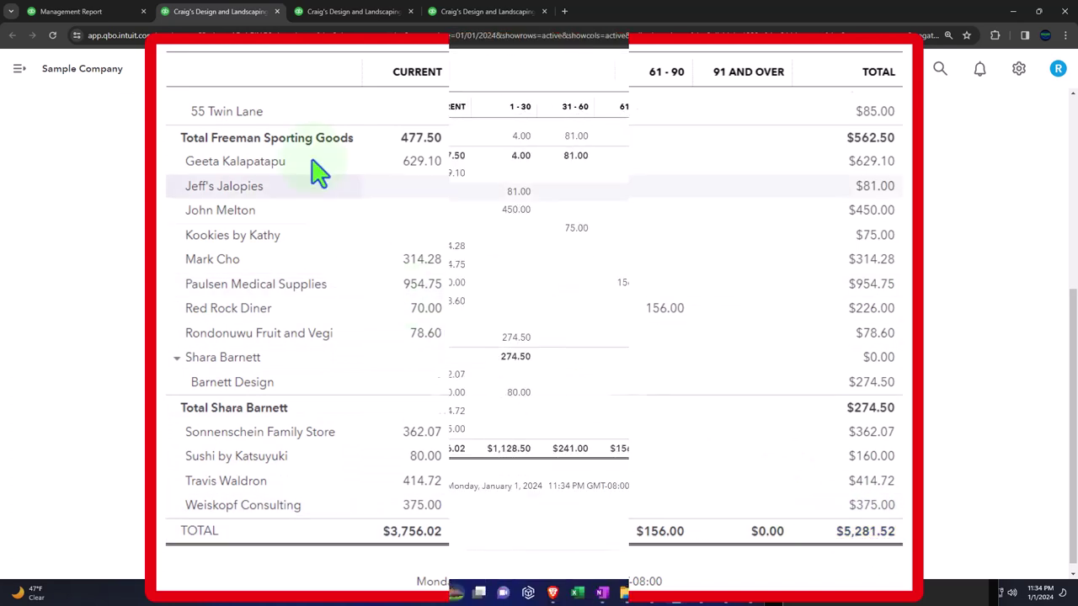
left_click(277, 12)
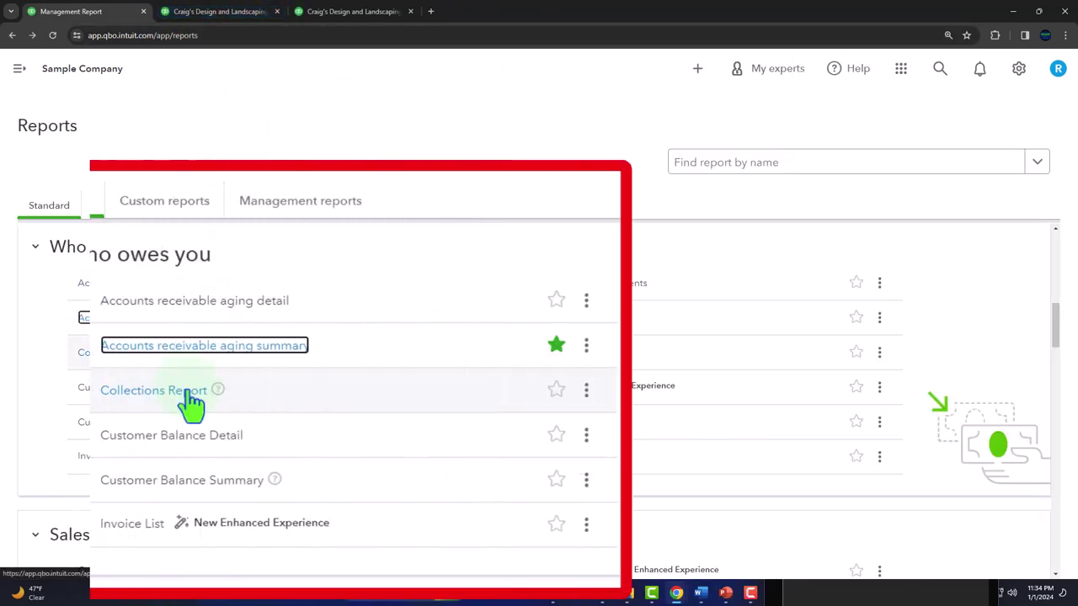
Step: Open the Customer Balance Summary in a separate browser tab, collapse its navigation menu and review the balances down to the total
right_click(193, 487)
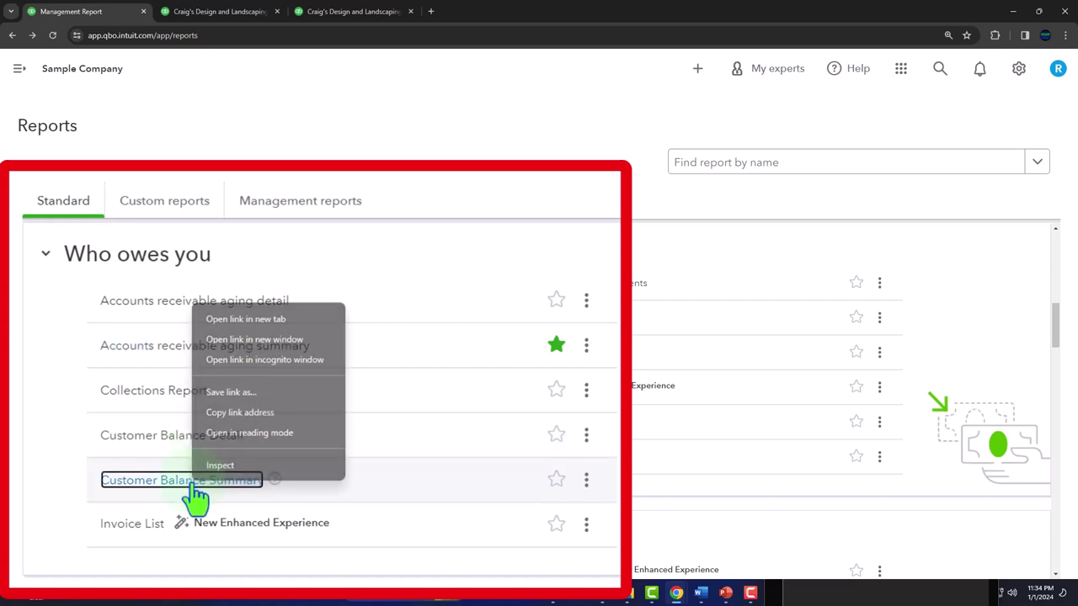
left_click(240, 320)
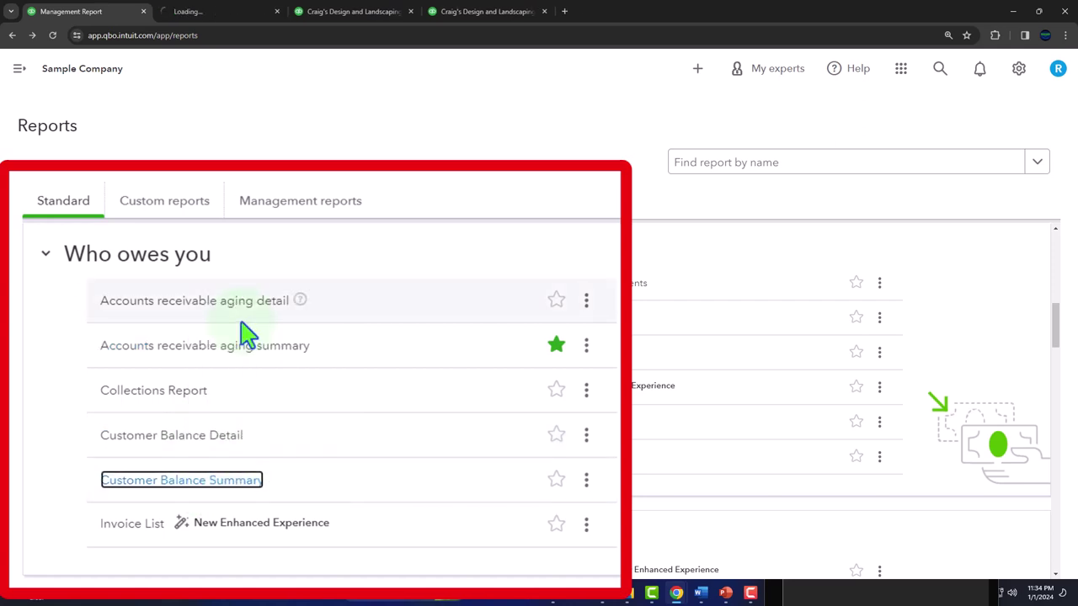
left_click(210, 13)
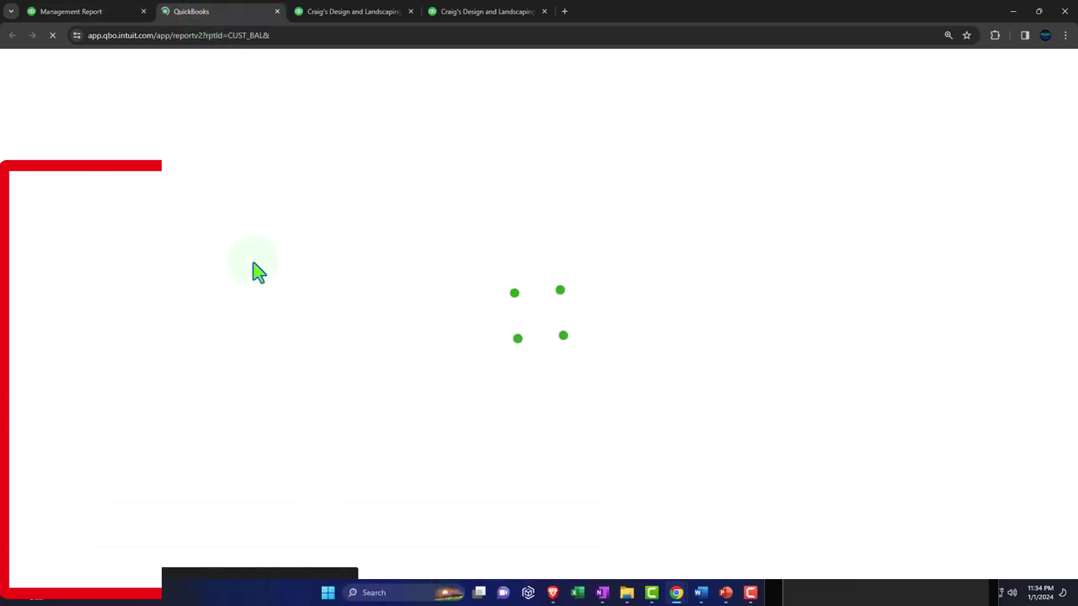
left_click(173, 68)
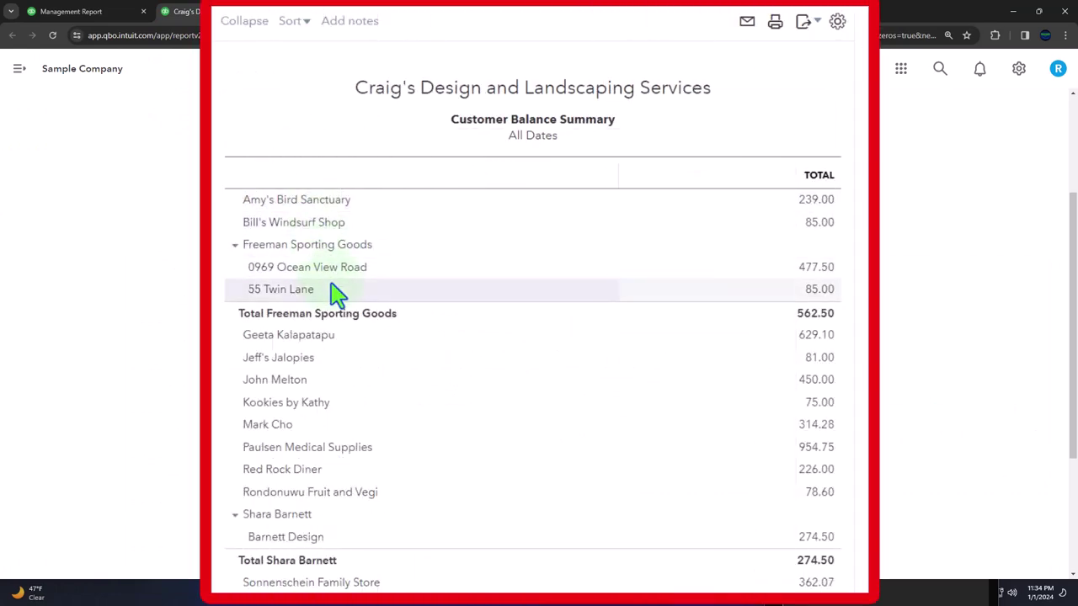
scroll(337, 291, "down", 2)
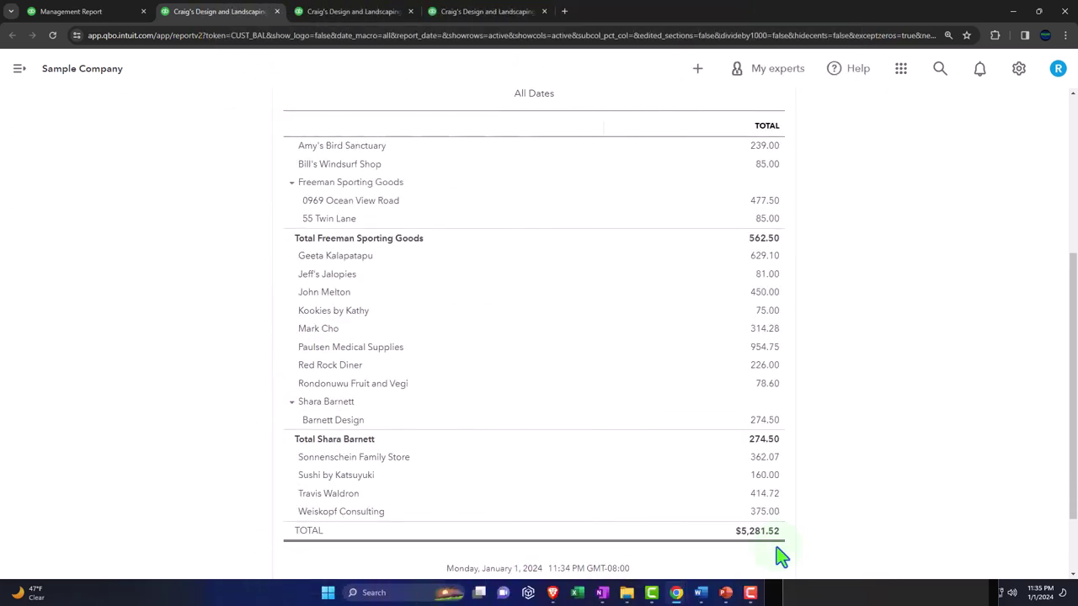
Step: Compare the Customer Balance Summary total with accounts receivable on the Balance Sheet, and close the customer report
left_click(361, 11)
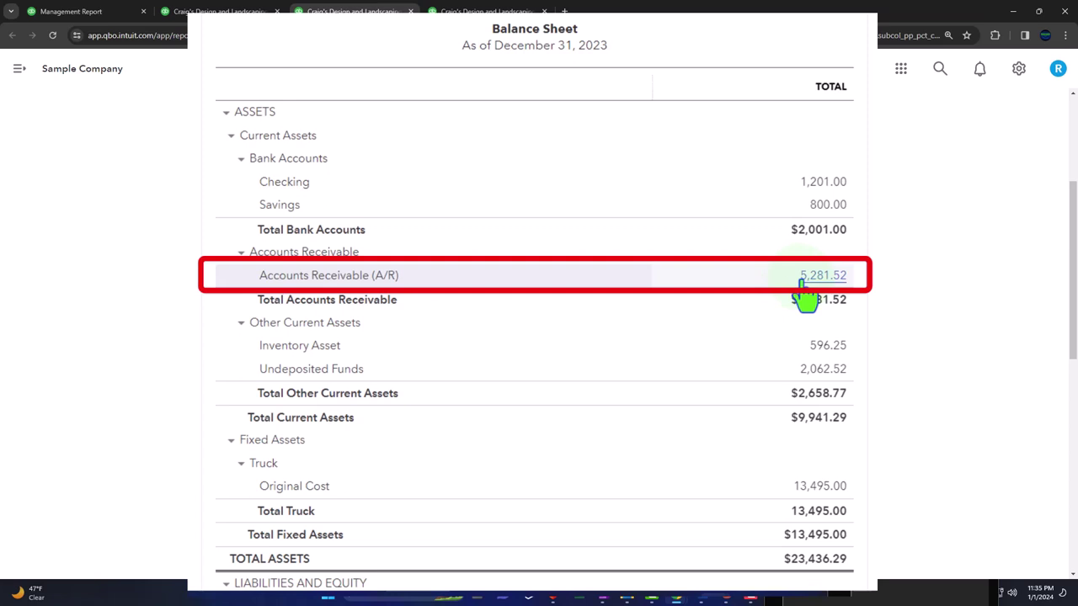
left_click(233, 19)
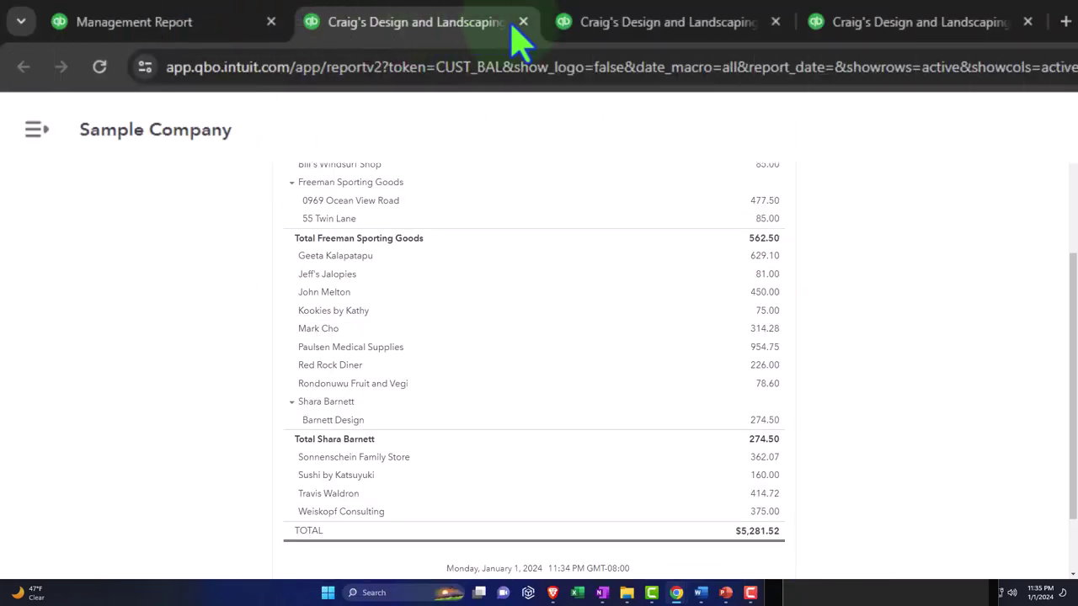
left_click(523, 23)
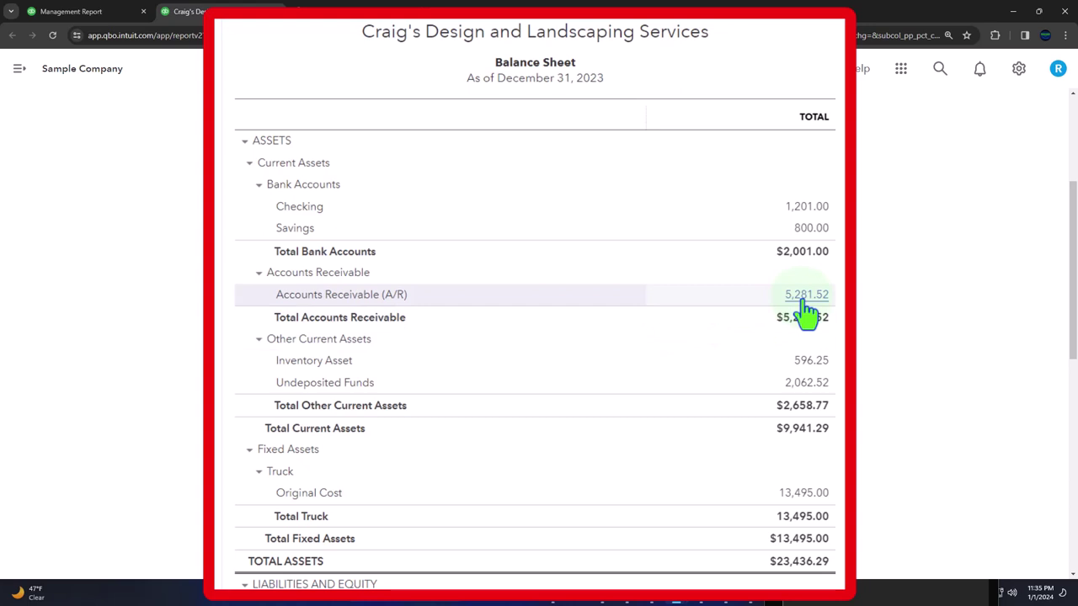
Step: Open the Statement List report from the Who owes you section in a separate browser tab, look it over and close it
left_click(84, 12)
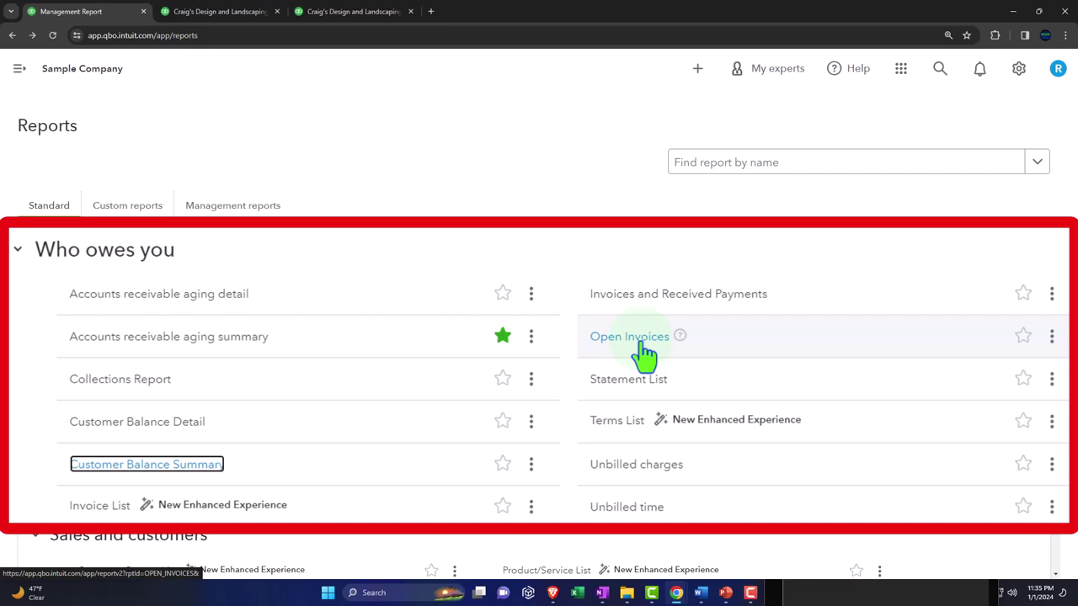
right_click(633, 394)
left_click(637, 397)
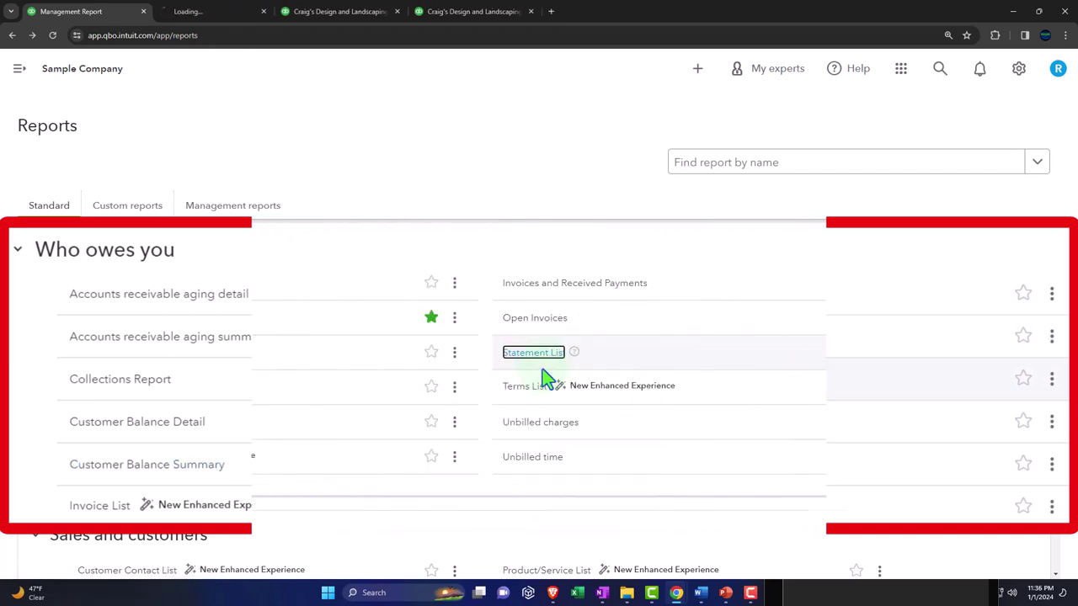
left_click(261, 11)
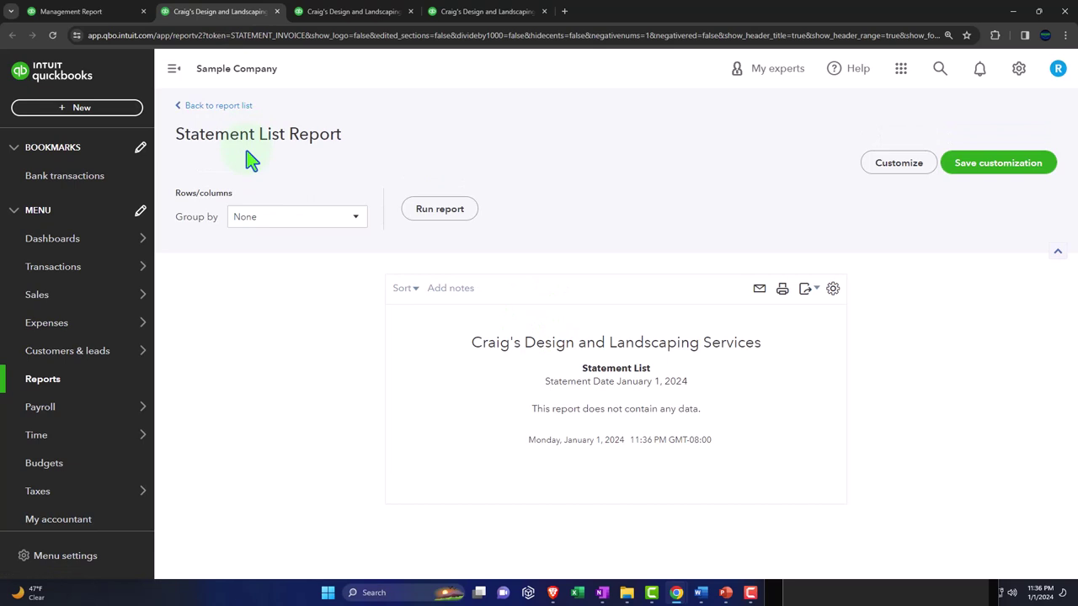
left_click(277, 12)
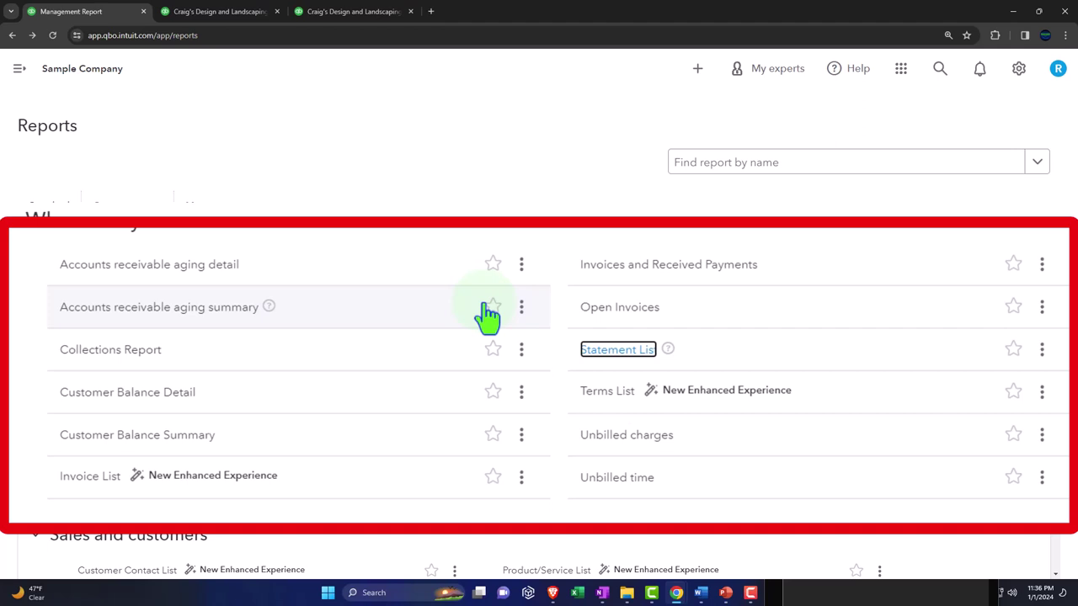
Step: Mark the Accounts receivable aging summary as a favorite and proceed to the Sales and customers reports
left_click(490, 307)
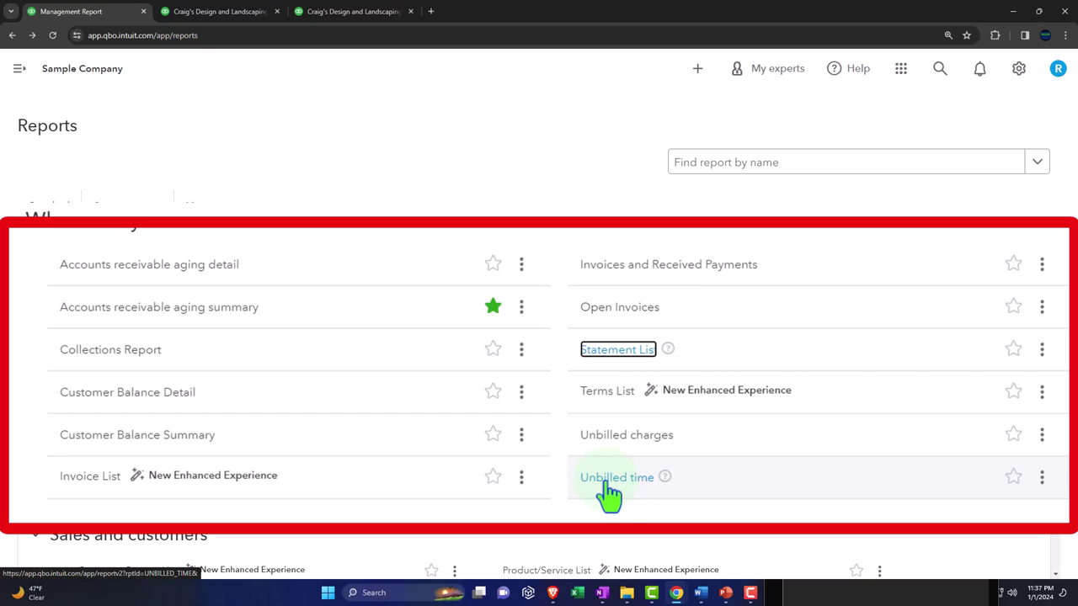
scroll(607, 495, "down", 4)
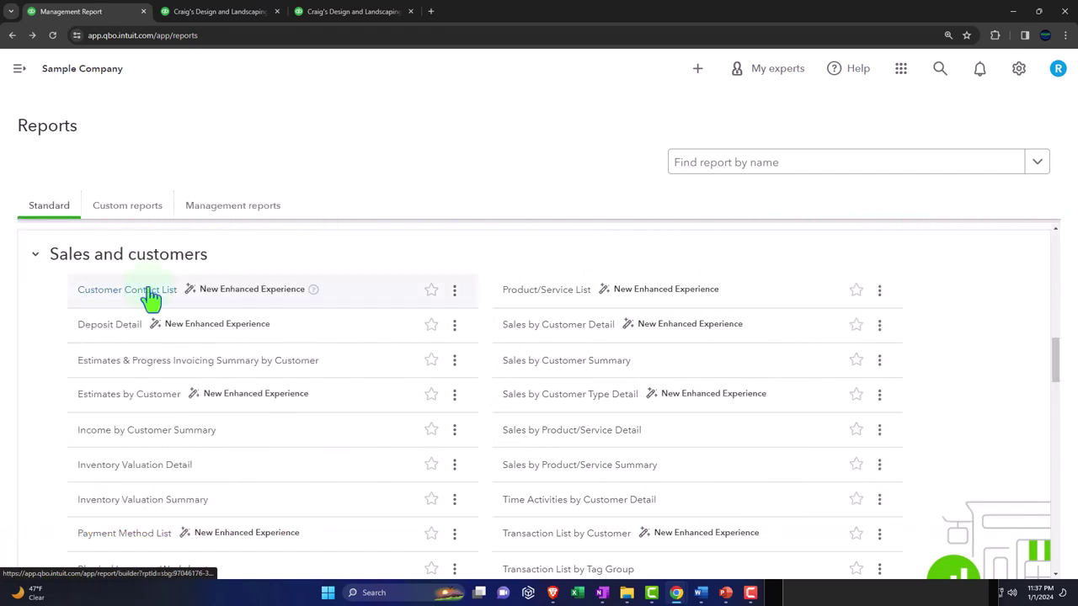
Step: Collapse the Income section of the 2023 Profit and Loss, and return via the report list to the Balance Sheet's bank accounts
left_click(325, 14)
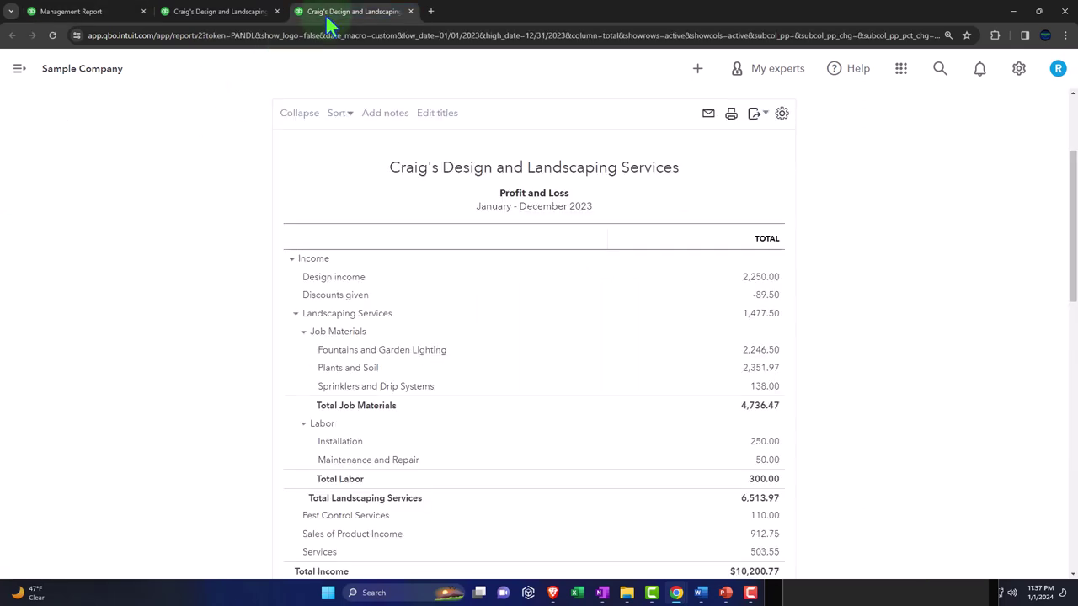
left_click(291, 259)
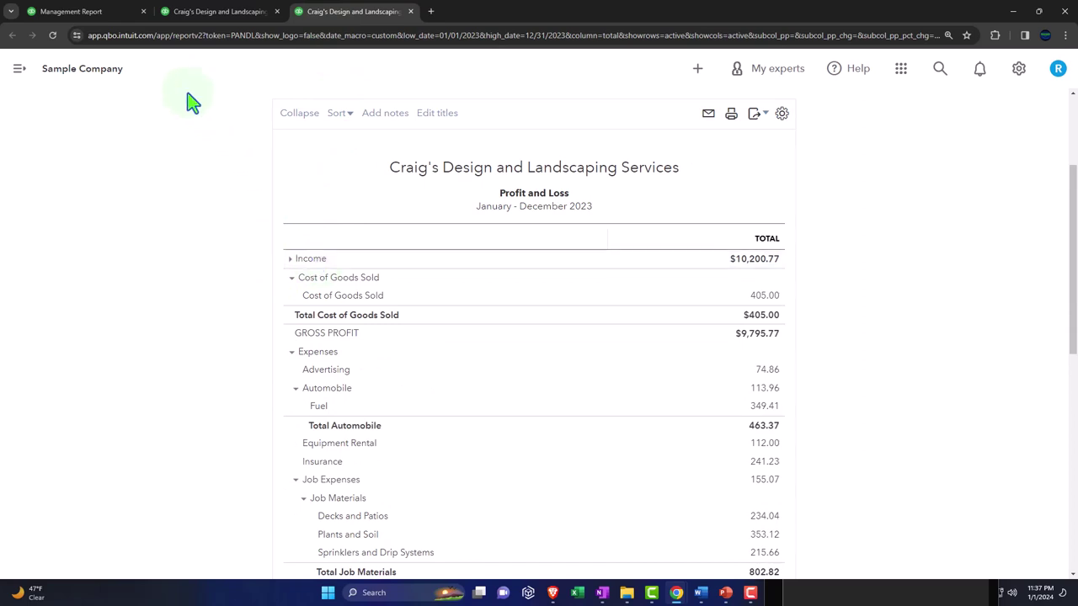
left_click(108, 15)
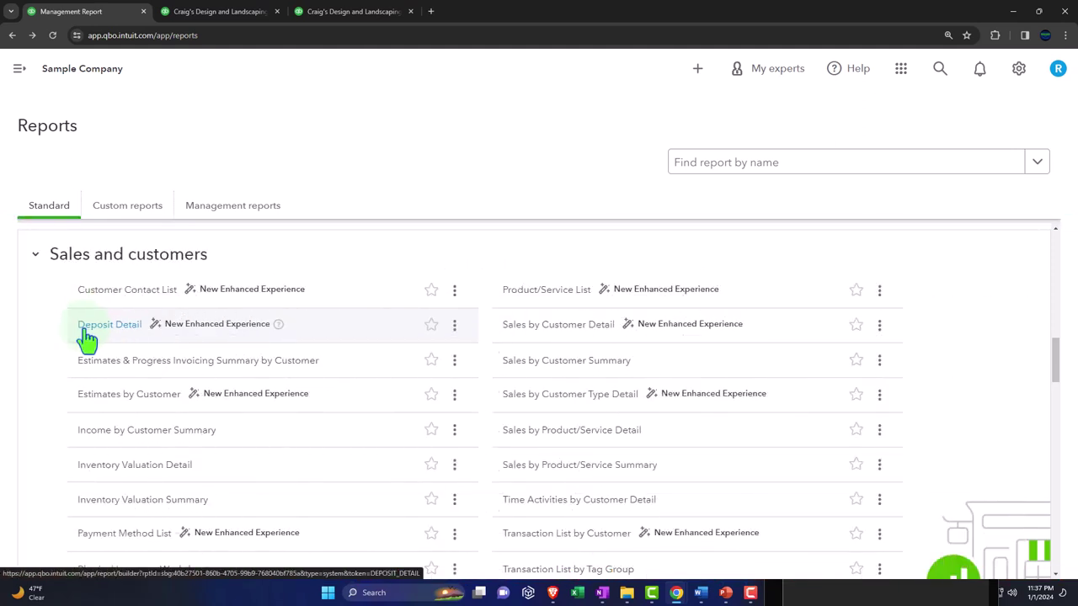
left_click(218, 23)
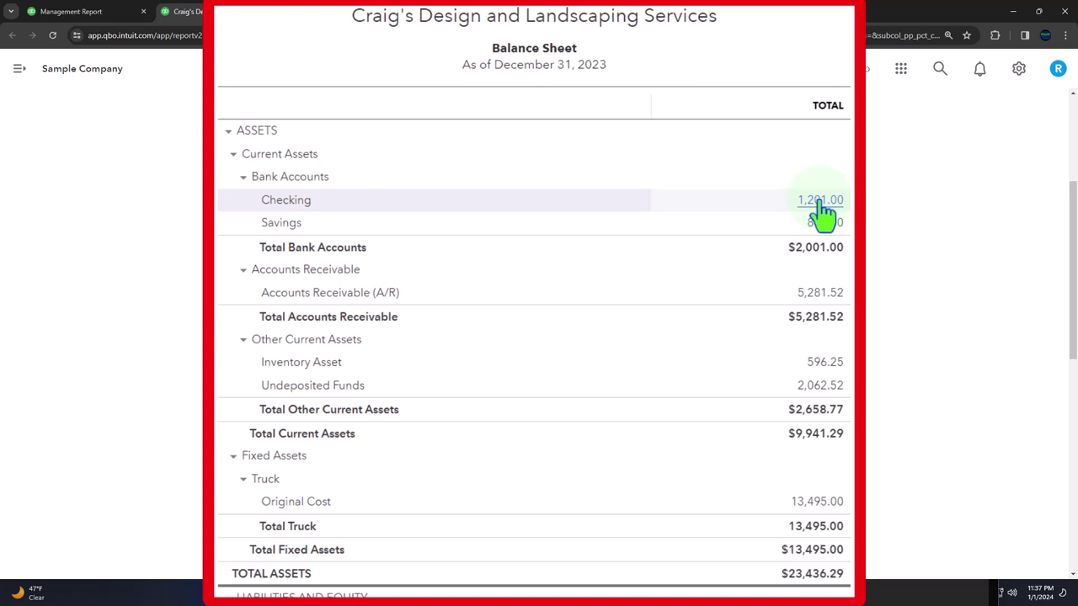
Step: Drill into the Checking balance on the 2023 Balance Sheet, inspect the transaction report's account filter, and return to the Balance Sheet
left_click(761, 261)
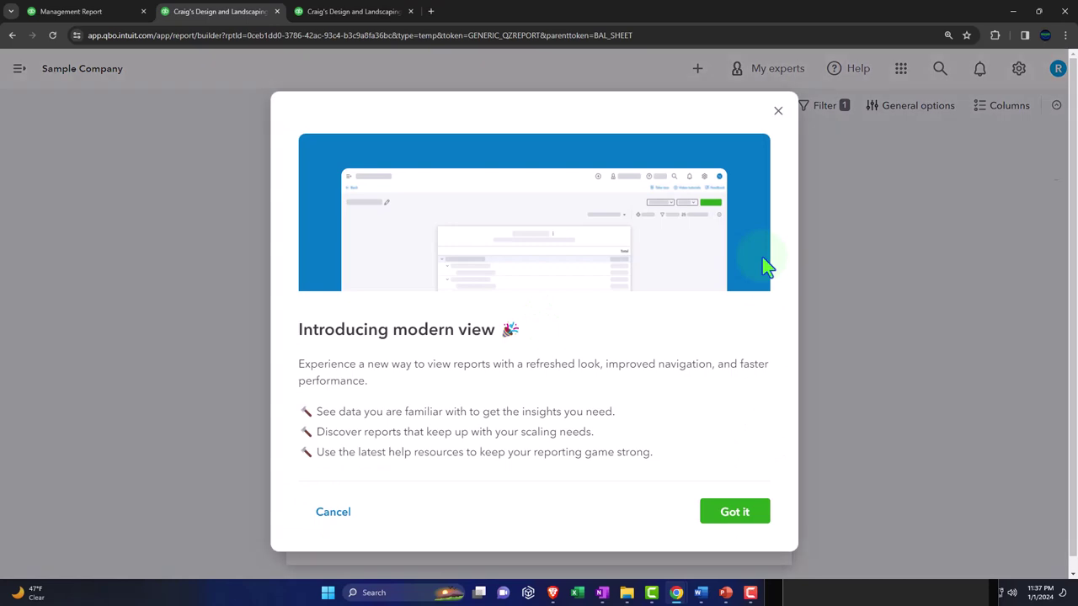
left_click(777, 112)
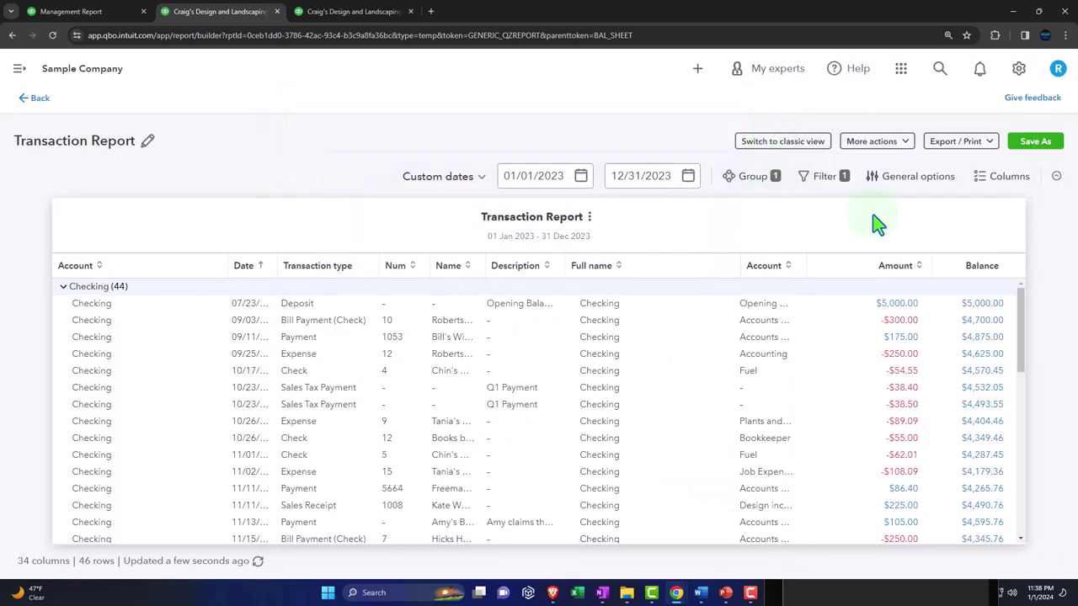
left_click(833, 181)
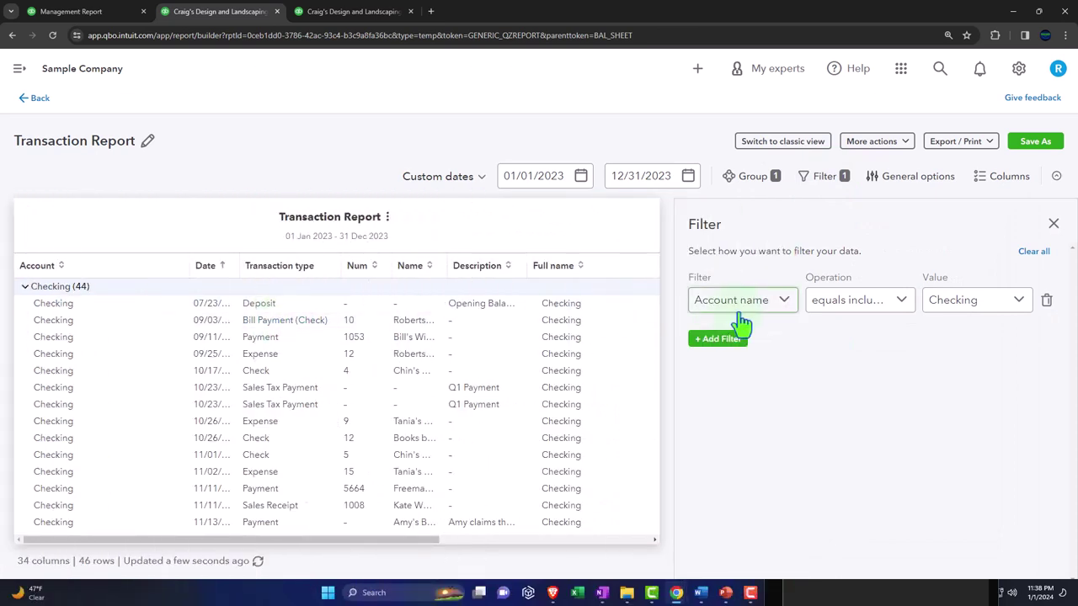
left_click(41, 100)
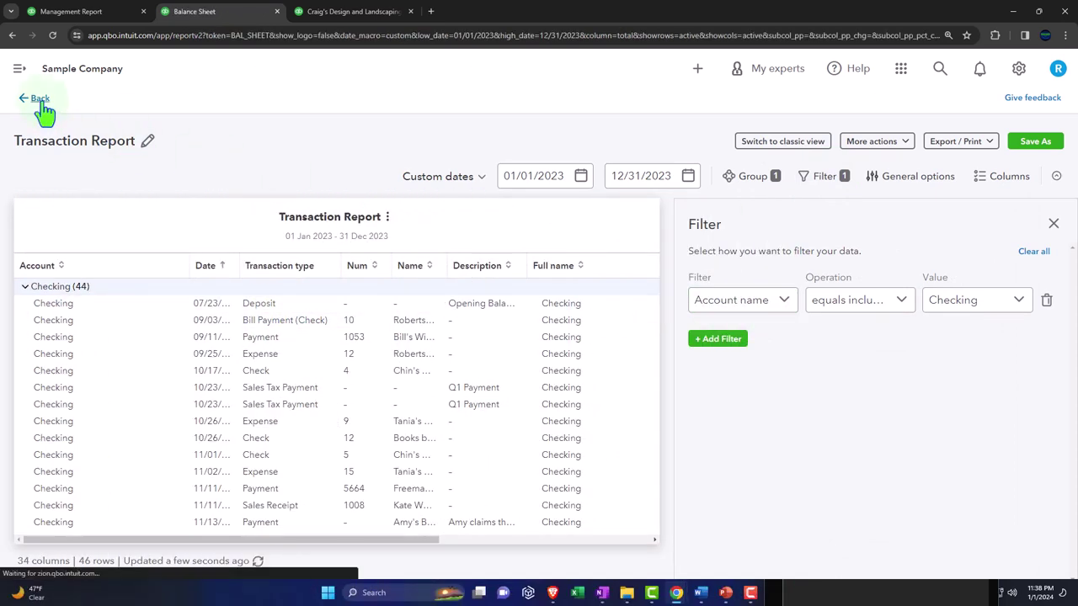
Step: Open the Deposit Detail report in a separate browser tab for 01/01/2023 to 12/31/2023, look through its deposits and close it
left_click(72, 13)
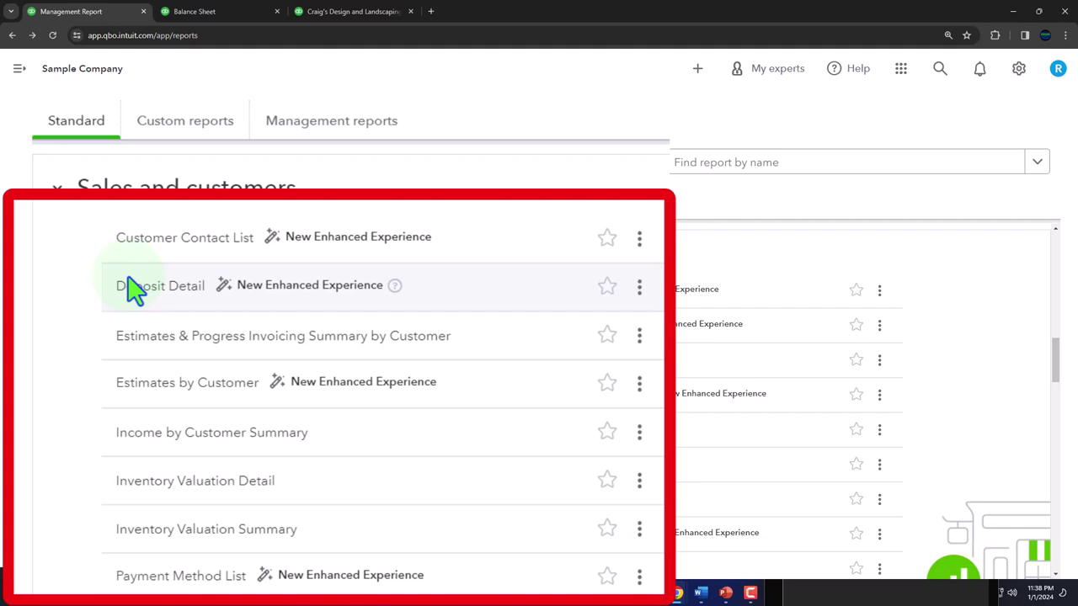
left_click(132, 286)
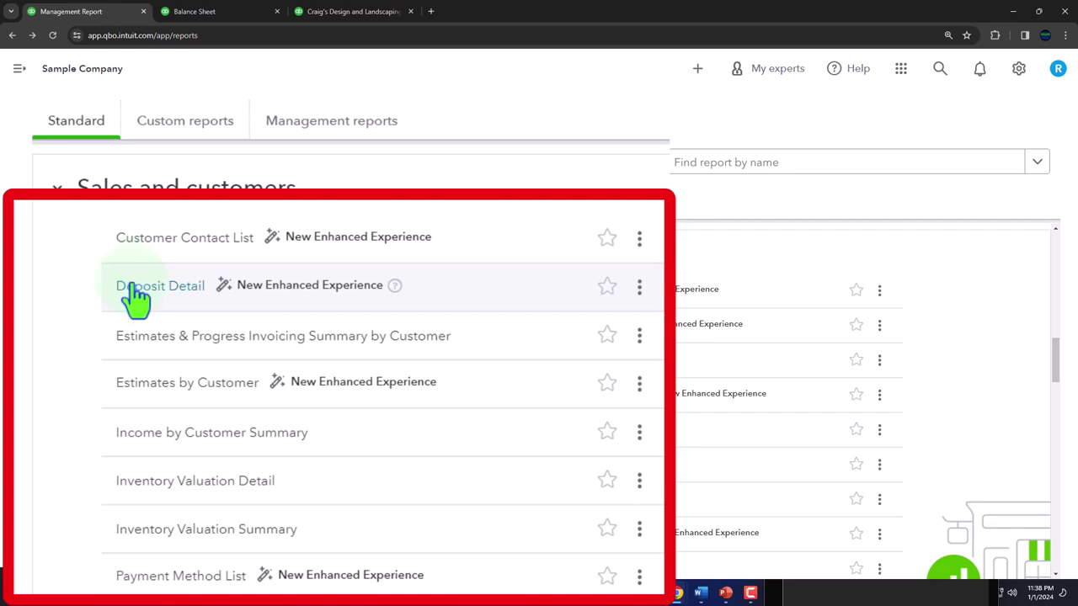
right_click(141, 297)
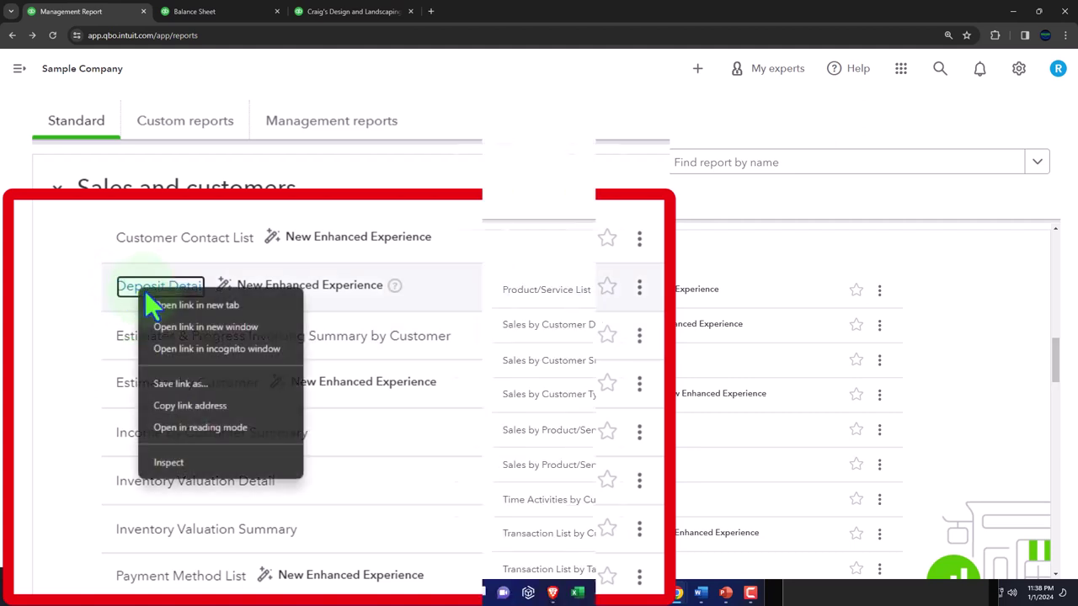
left_click(109, 334)
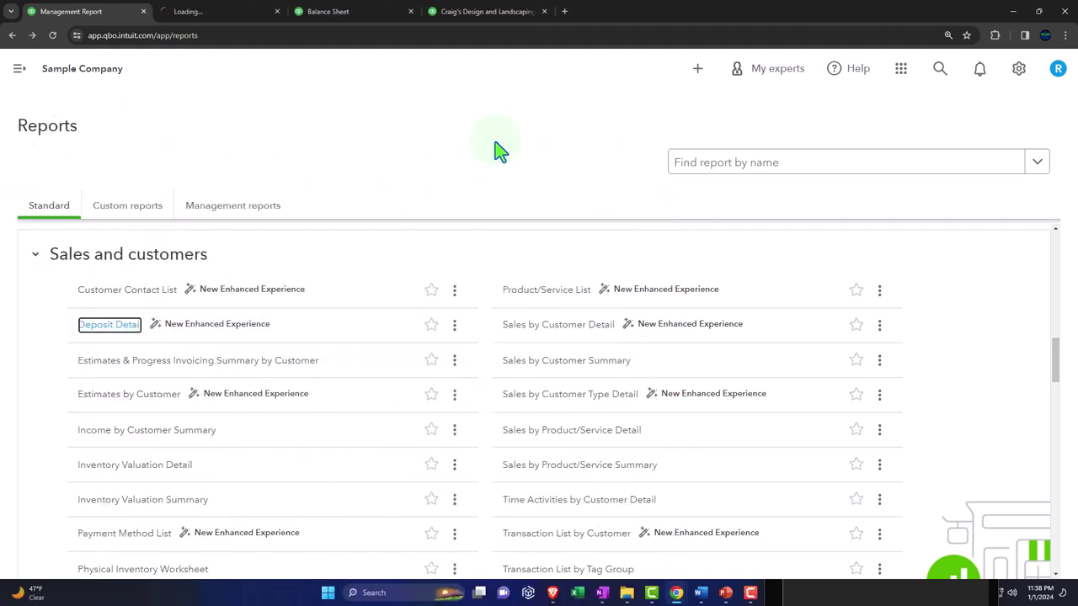
left_click(224, 19)
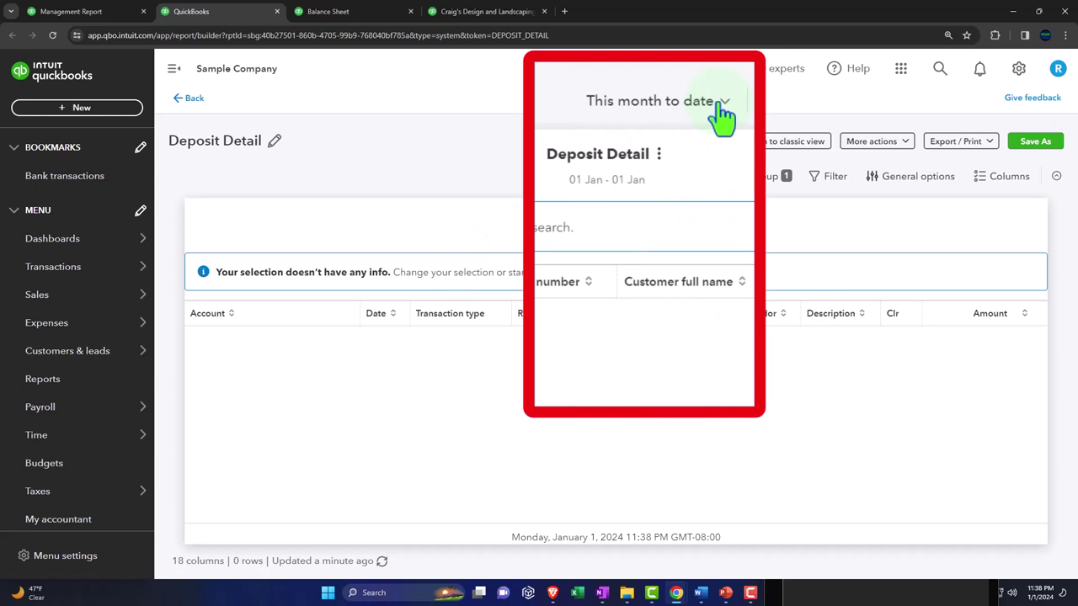
left_click(704, 177)
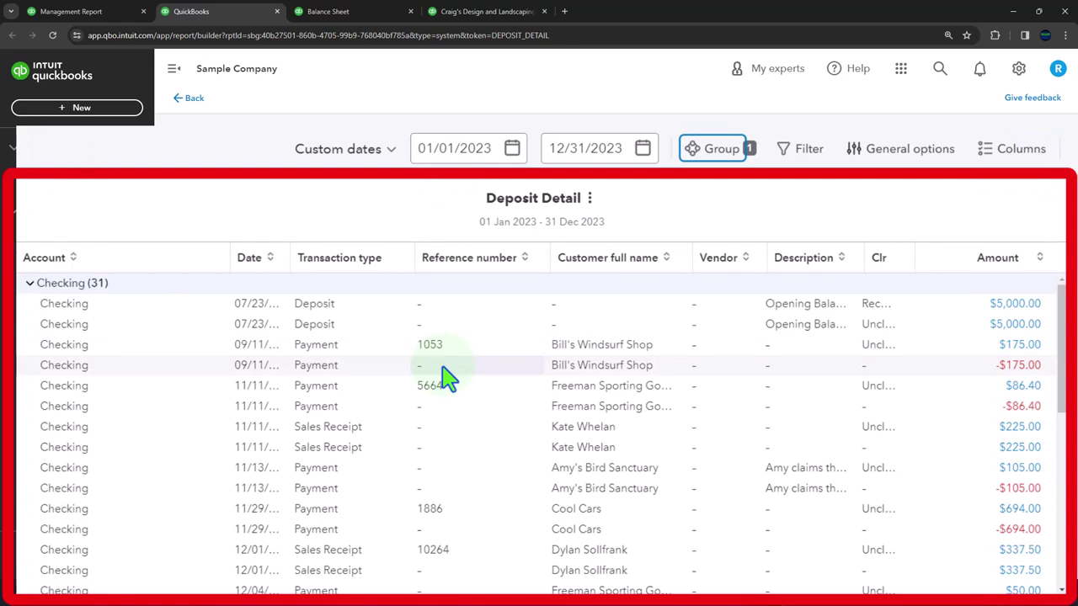
scroll(449, 378, "down", 6)
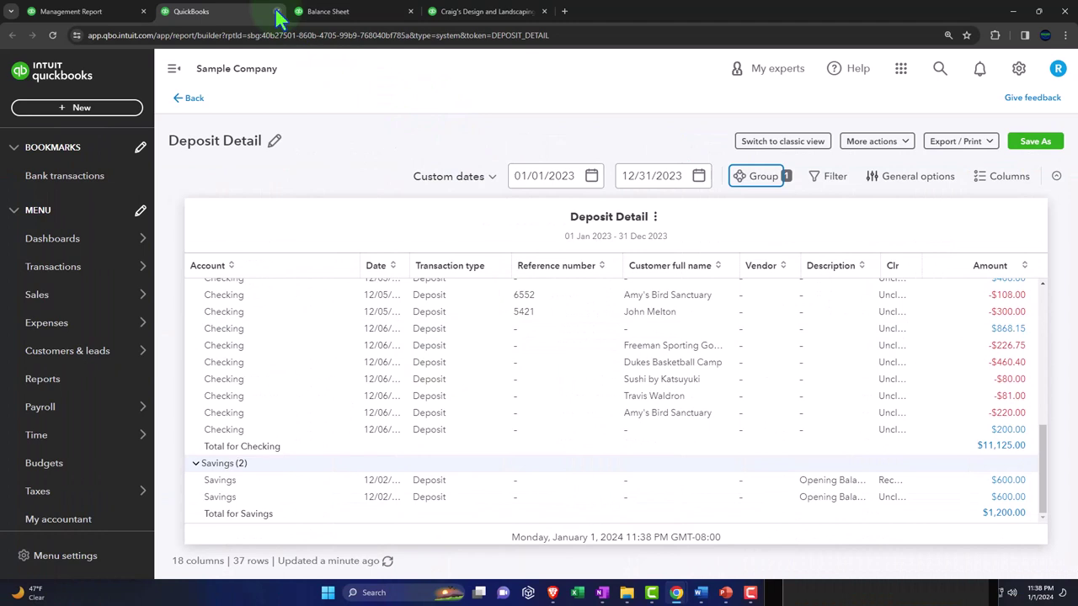
left_click(277, 11)
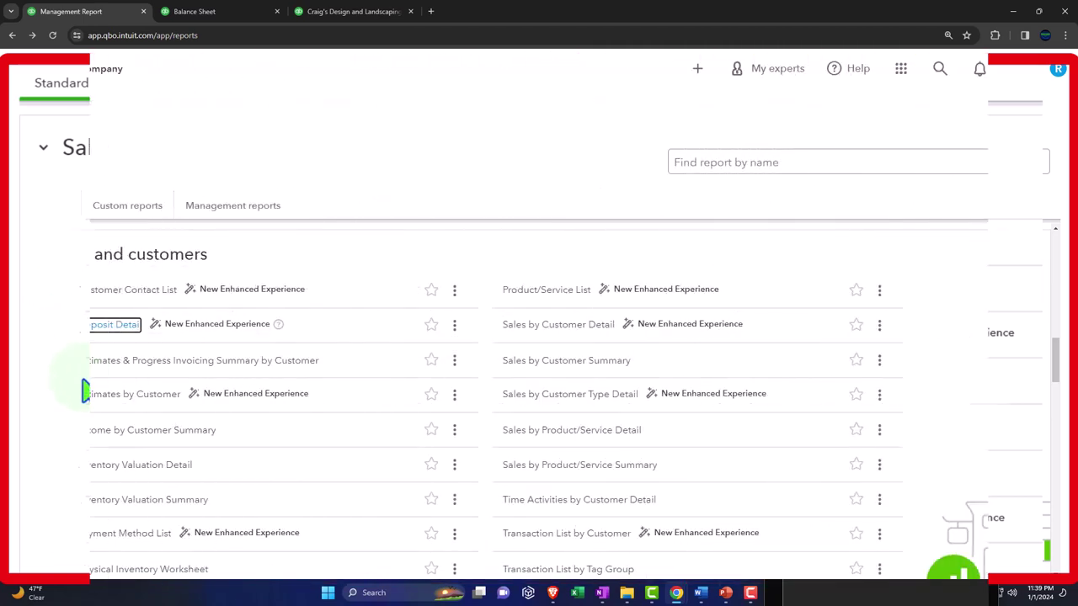
Step: Glance at the 2023 Profit and Loss, and open Income by Customer Summary from the Sales and customers reports in a separate browser tab
left_click(350, 13)
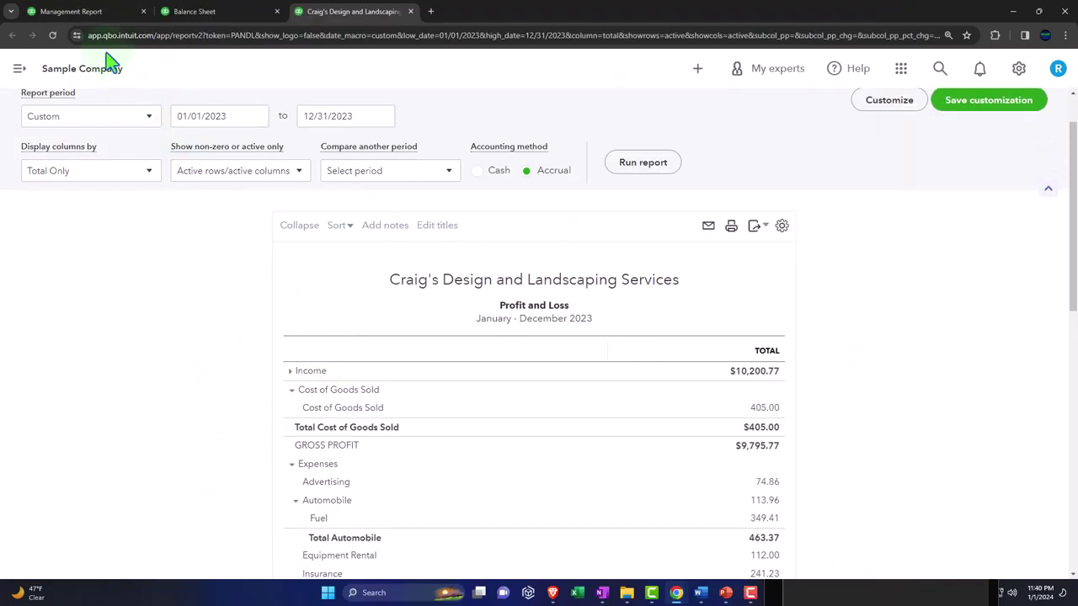
left_click(82, 11)
right_click(137, 431)
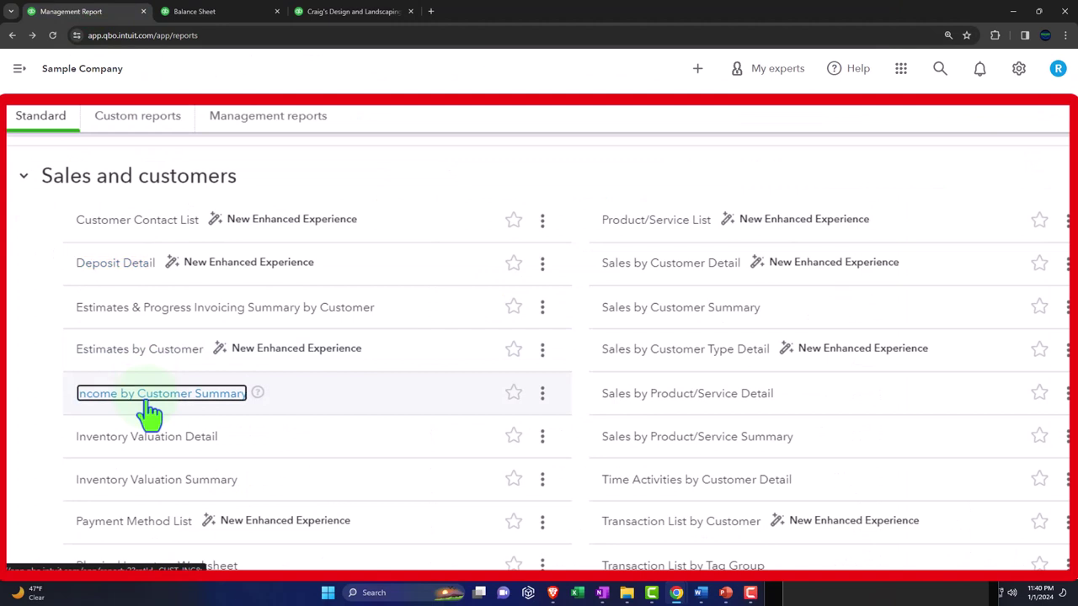
left_click(187, 241)
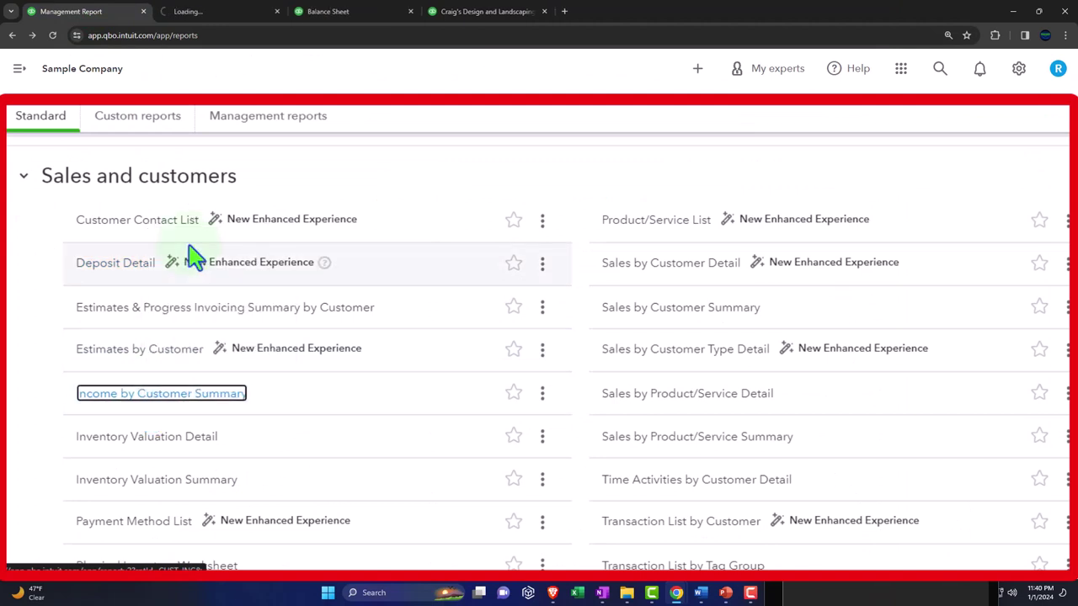
Step: Expand the Income section of the 2023 Profit and Loss and review the individual income accounts
left_click(457, 15)
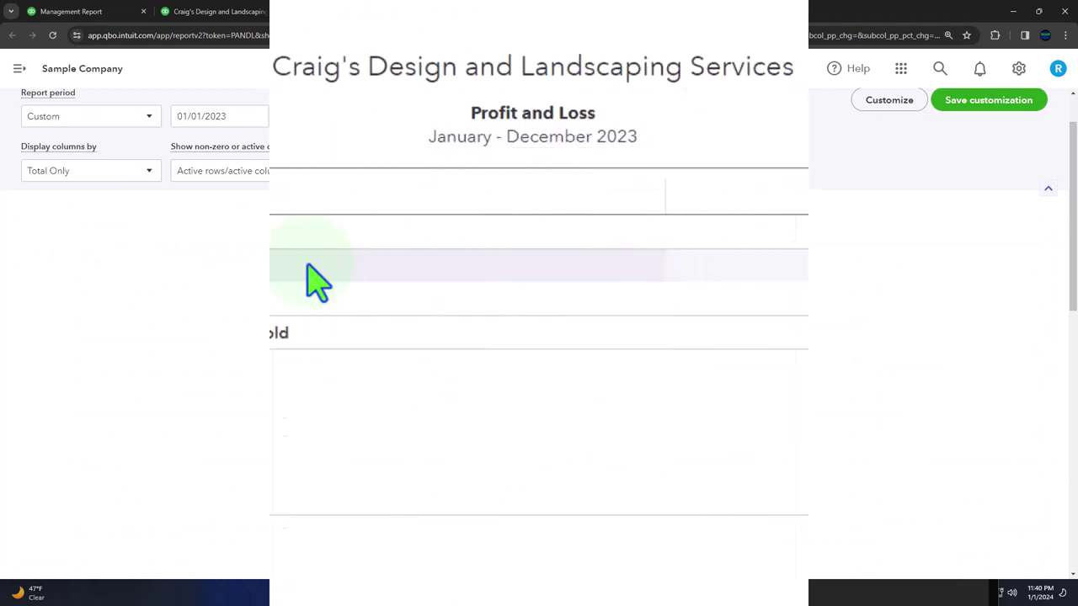
left_click(94, 233)
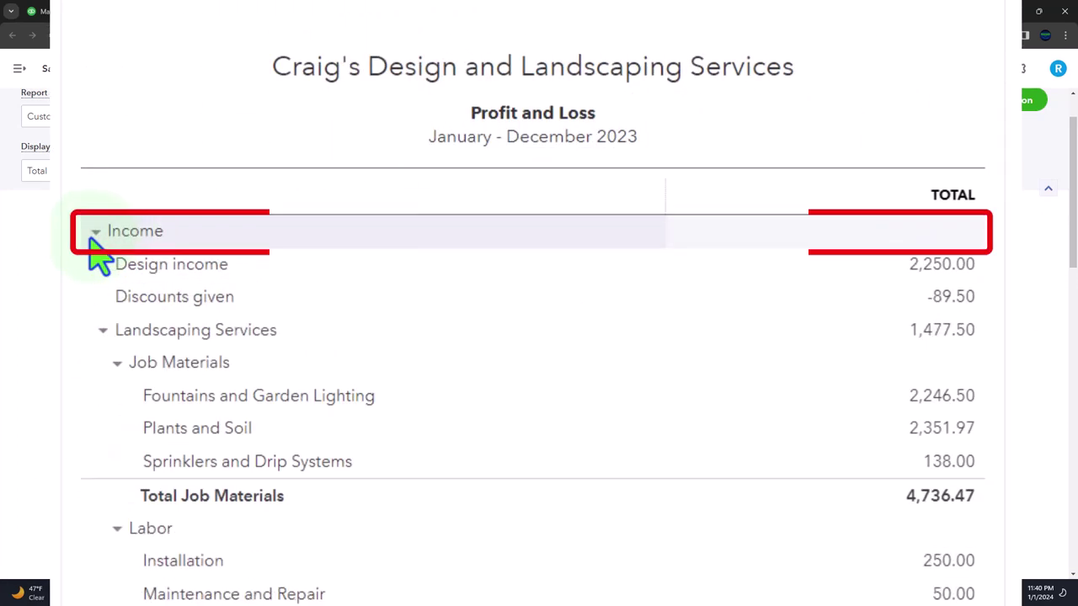
scroll(113, 291, "down", 3)
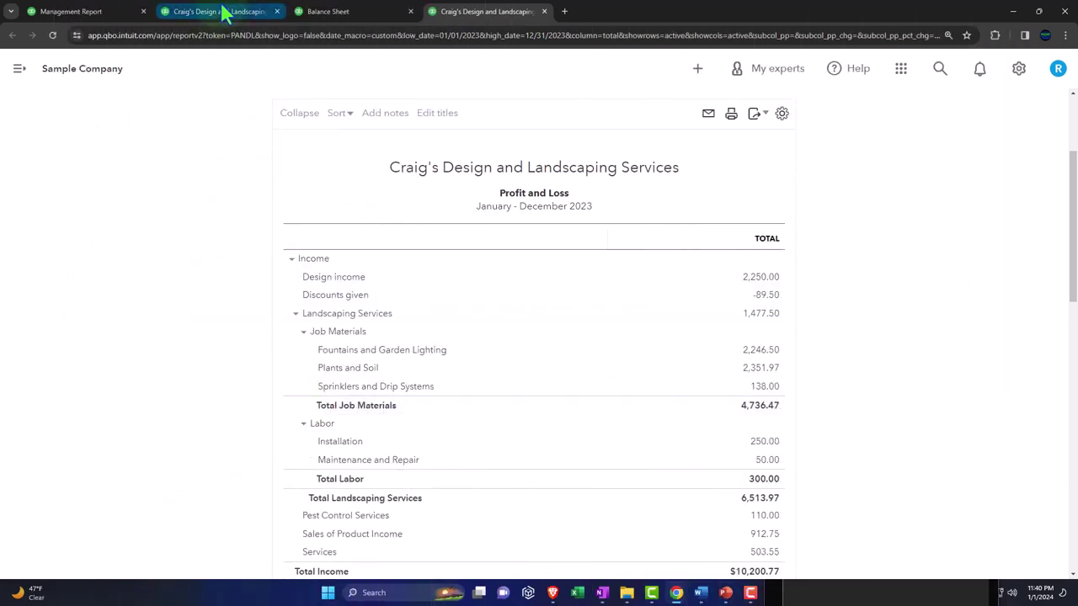
Step: Run the Income by Customer Summary report for 01/01/2023 to 12/31/2023
left_click(223, 12)
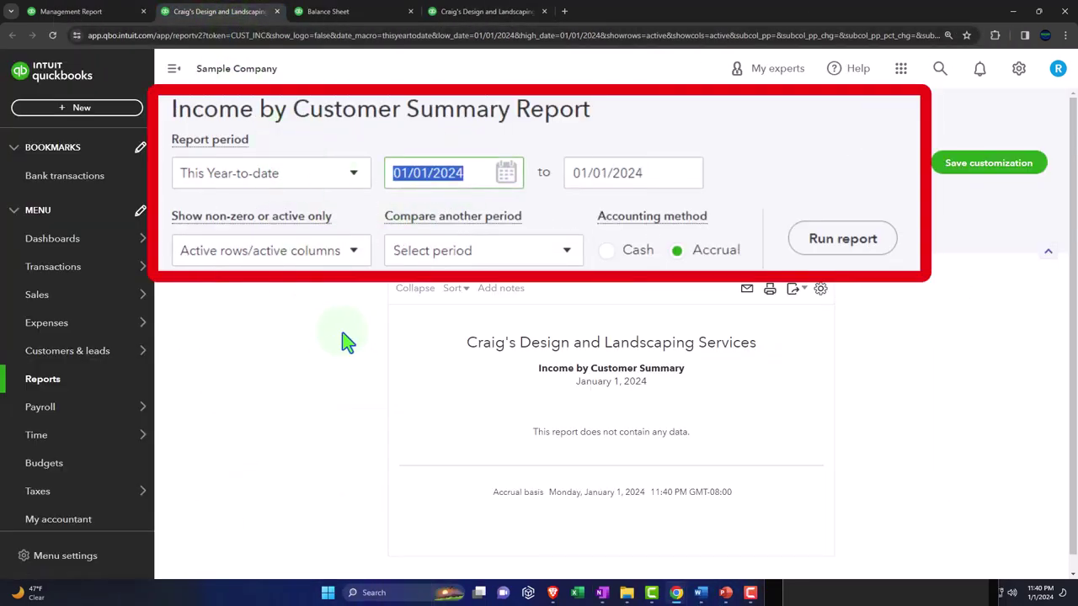
type("01012023")
key("Tab")
type("12312023")
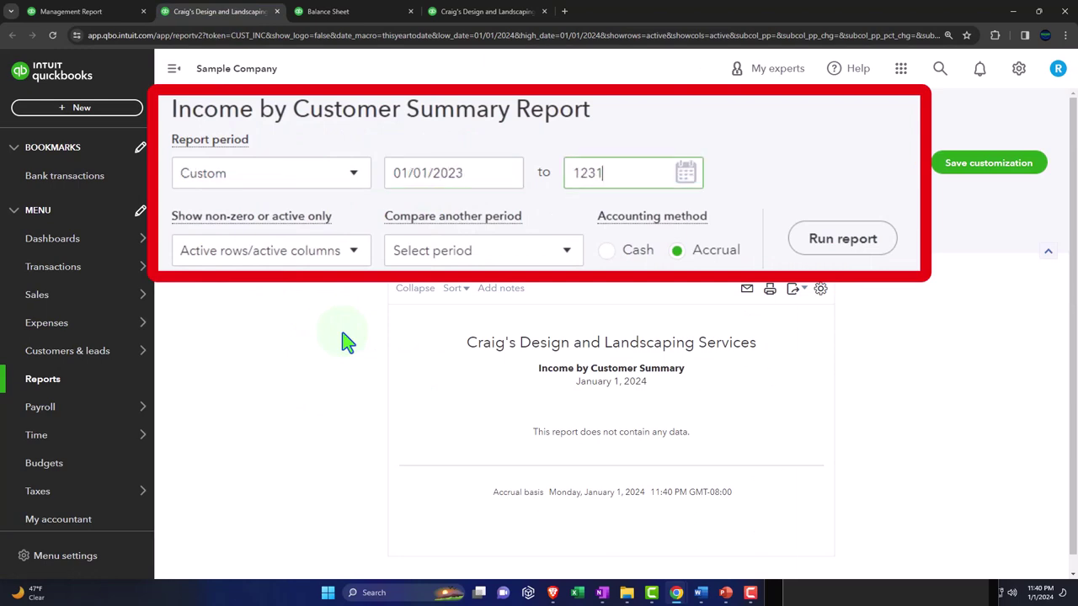
left_click(644, 228)
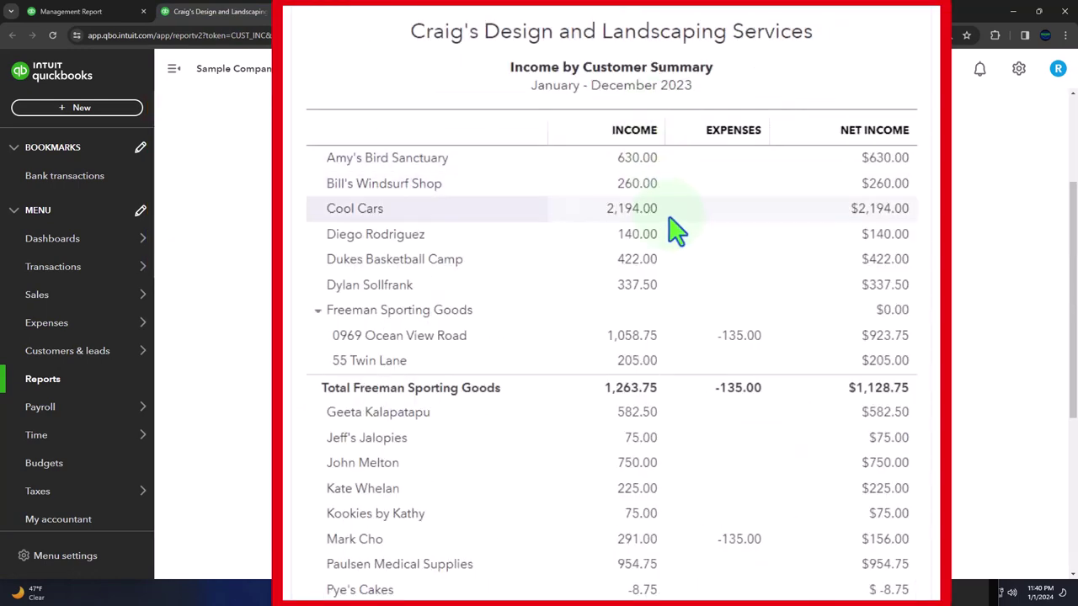
Step: Compare the Income by Customer Summary total with collapsed Profit and Loss income, and check accounts receivable on the Balance Sheet after dismissing the feedback survey
scroll(673, 229, "down", 5)
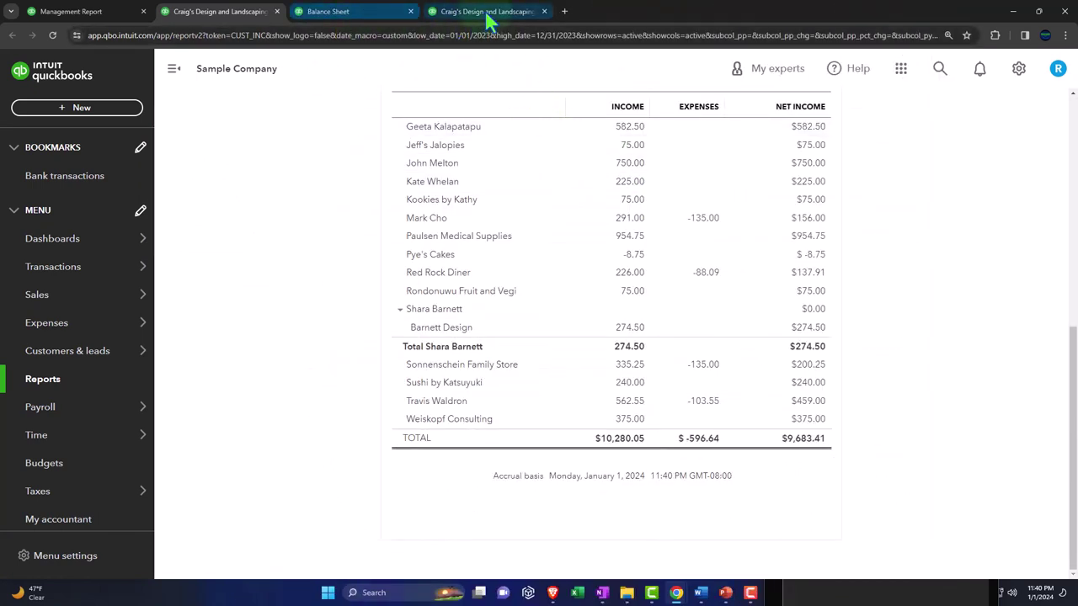
left_click(487, 18)
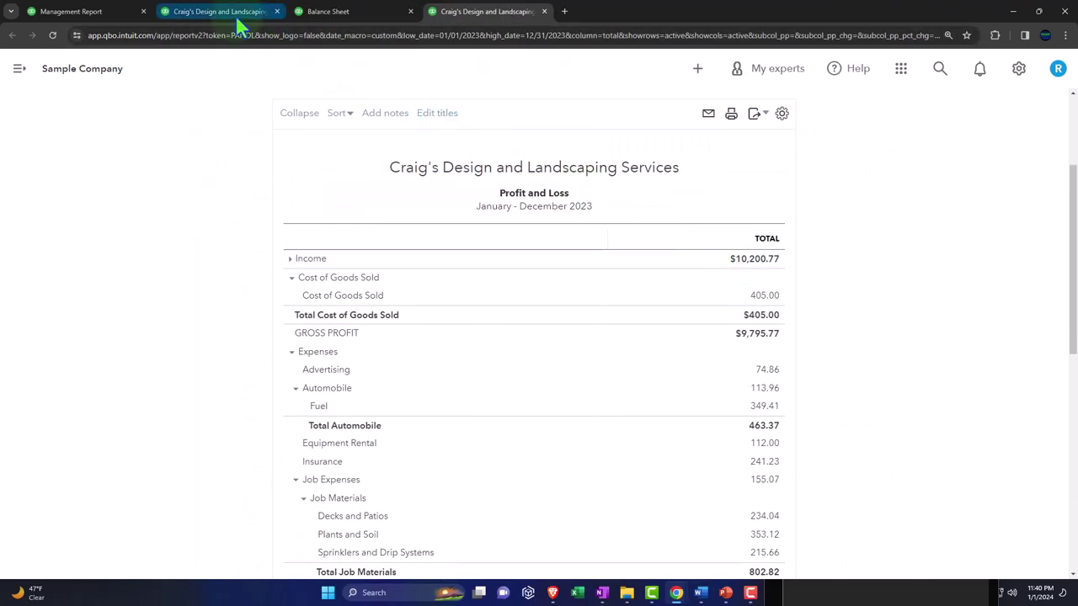
left_click(324, 15)
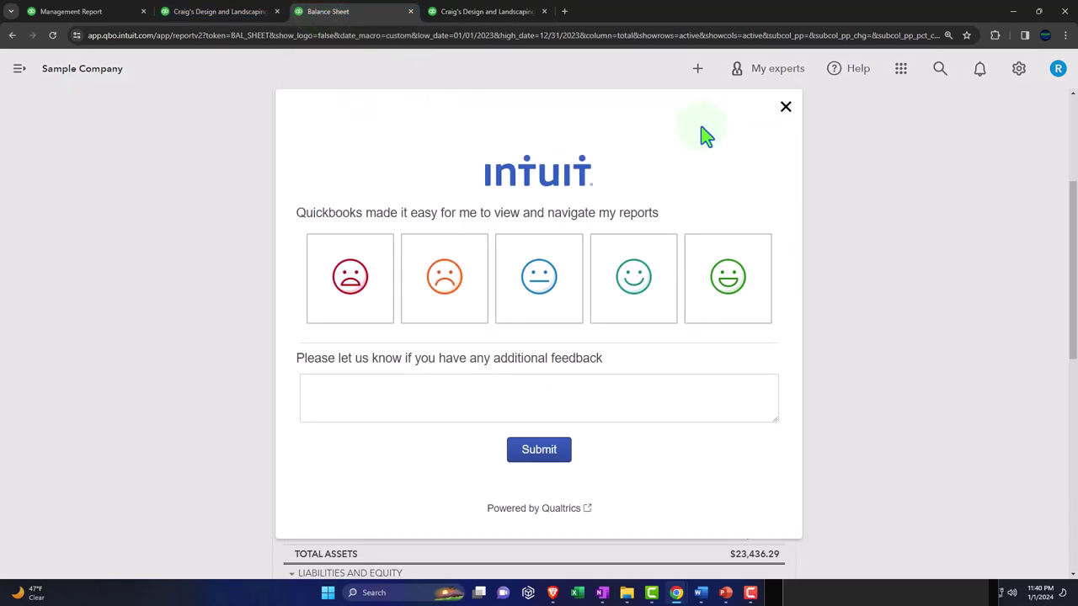
left_click(785, 106)
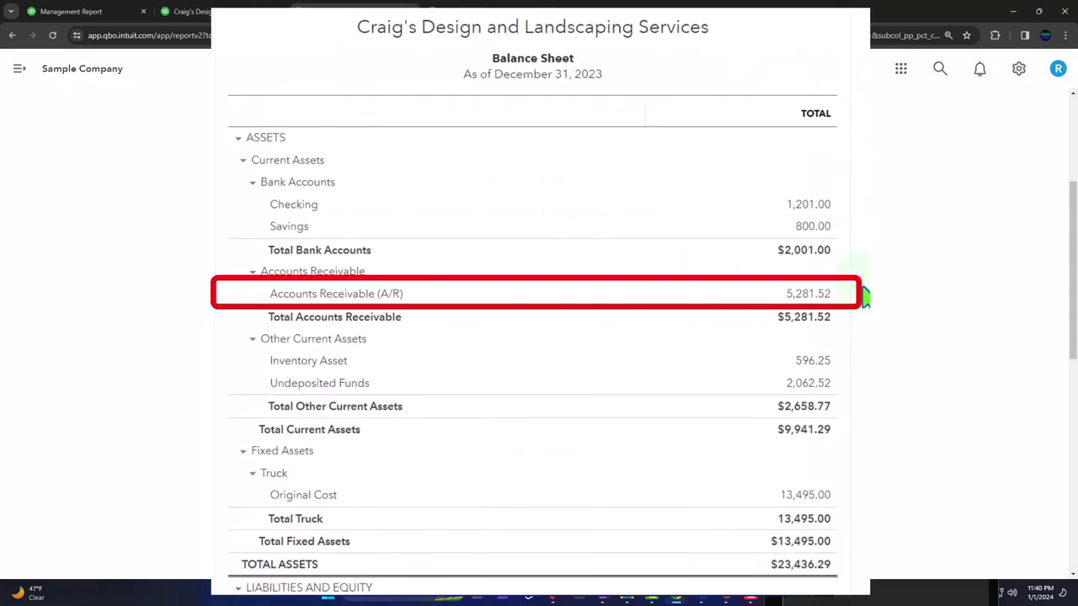
left_click(830, 296)
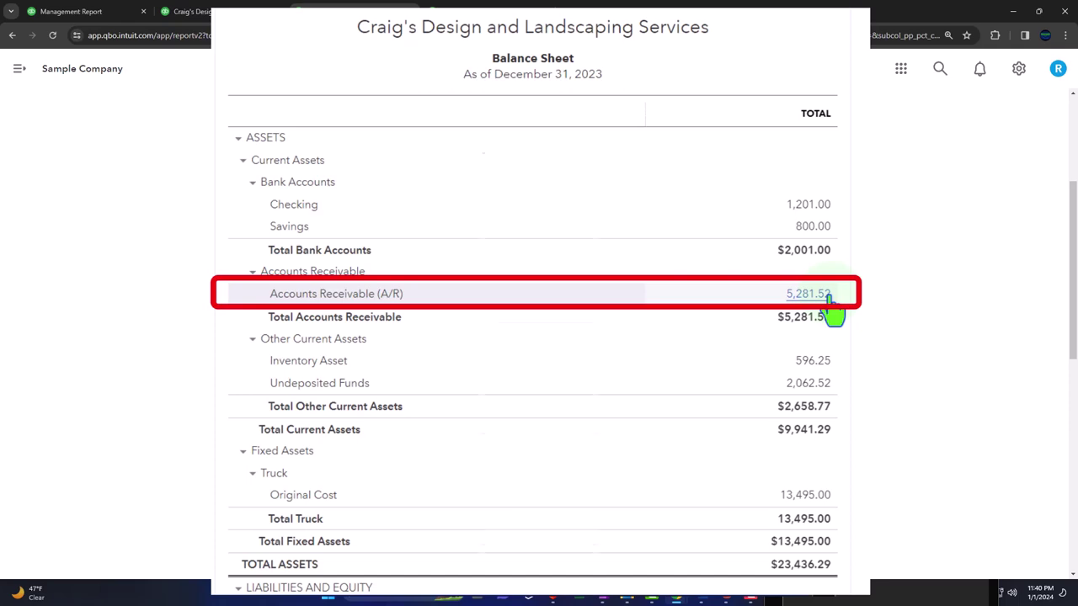
Step: Review the customer rows in the Income by Customer Summary, and look over the new-transaction form options without creating anything
left_click(229, 13)
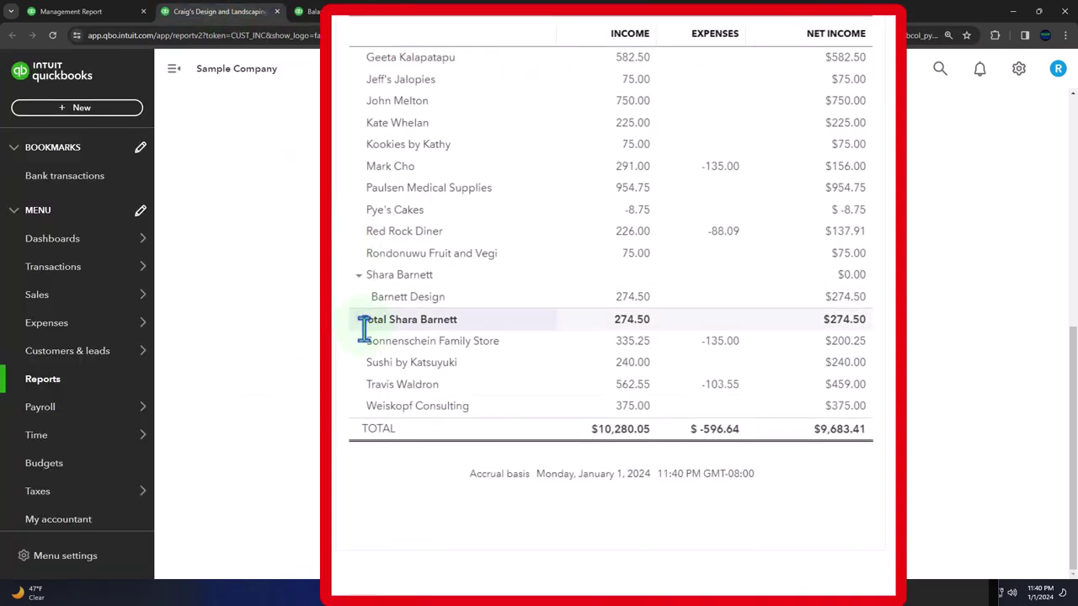
scroll(363, 328, "up", 5)
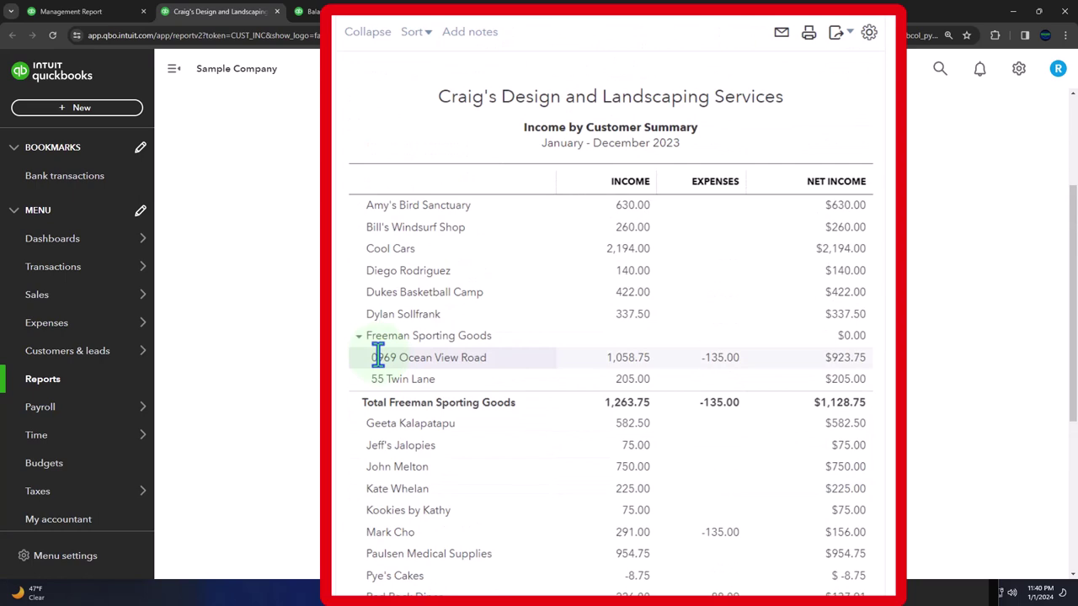
left_click(114, 110)
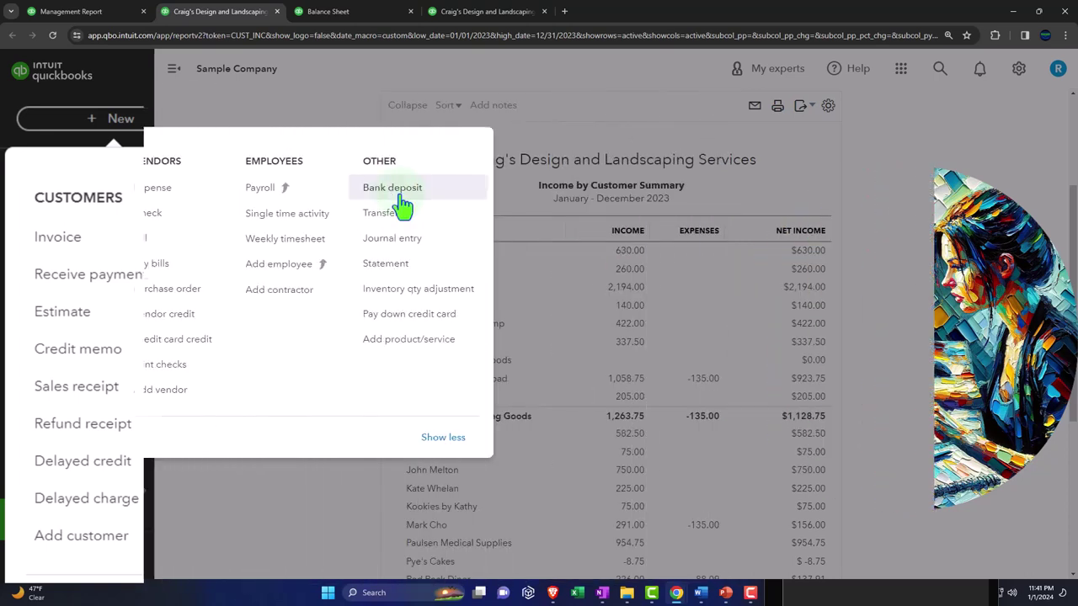
left_click(893, 263)
Step: Check income on the 2023 Profit and Loss again, and close the Income by Customer Summary report
left_click(478, 12)
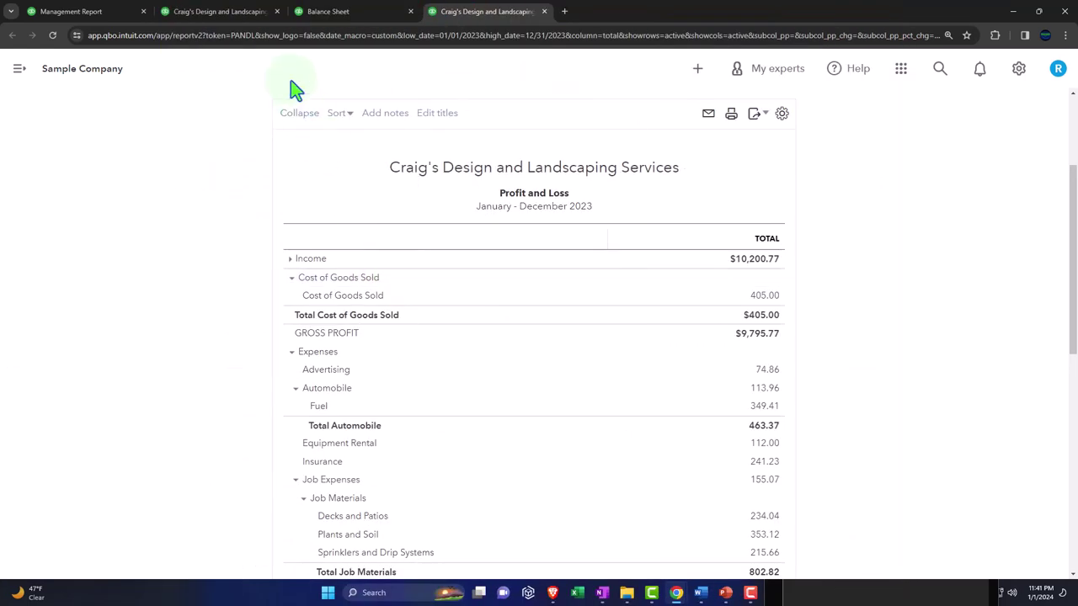
left_click(237, 20)
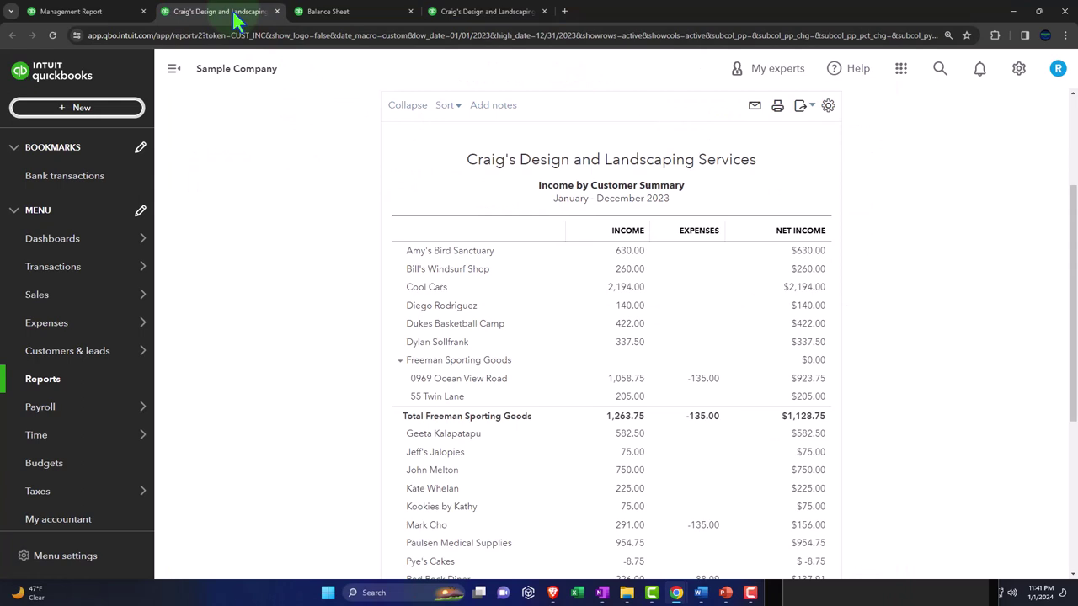
left_click(277, 12)
Step: Return to the standard report list and look over the inventory valuation reports under Sales and customers
left_click(108, 15)
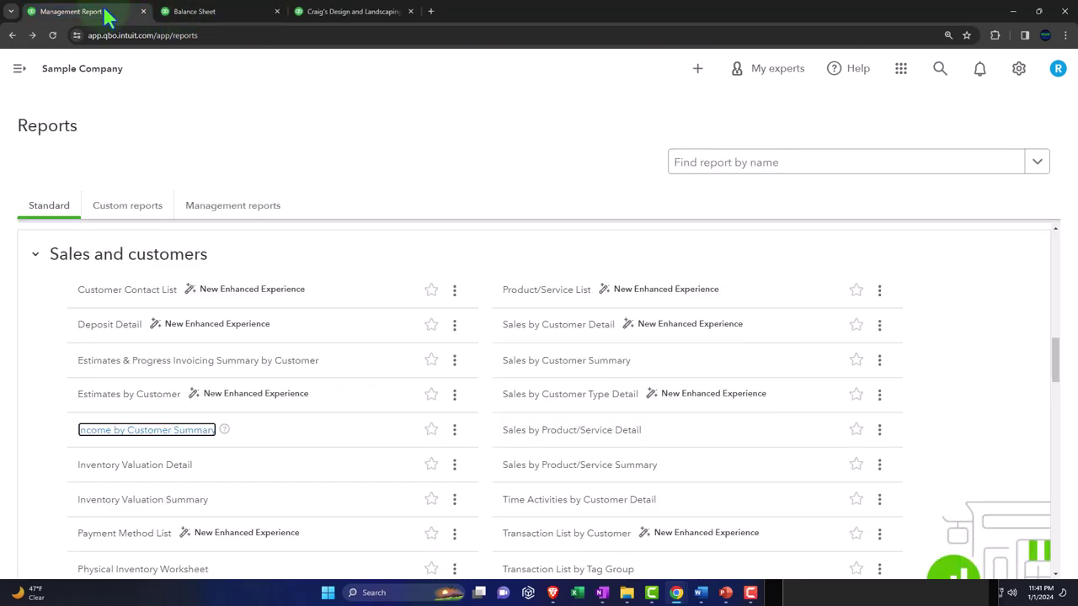
scroll(137, 442, "down", 1)
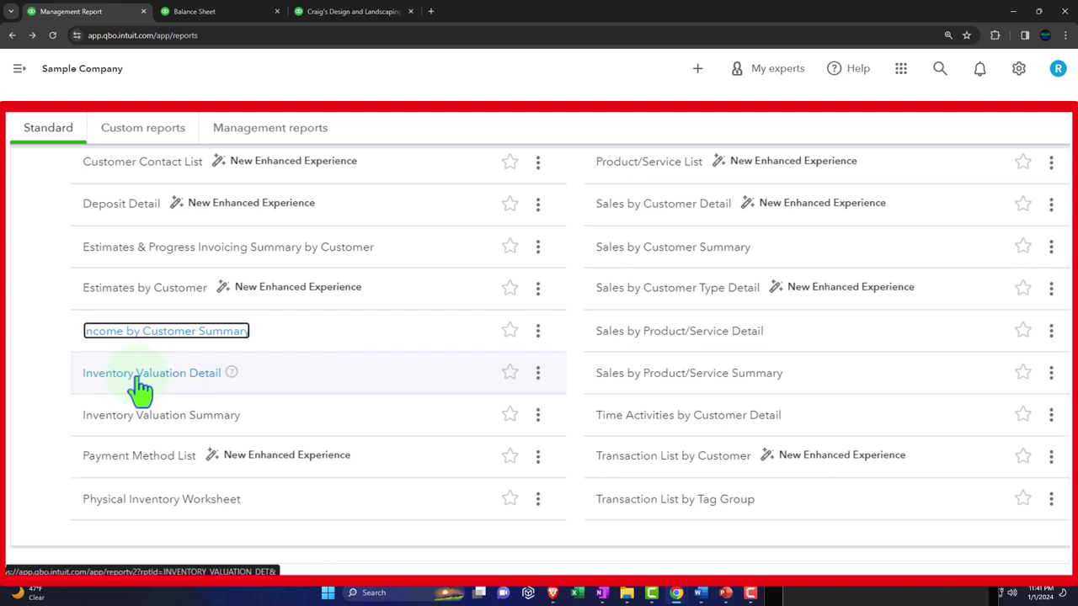
scroll(139, 387, "up", 1)
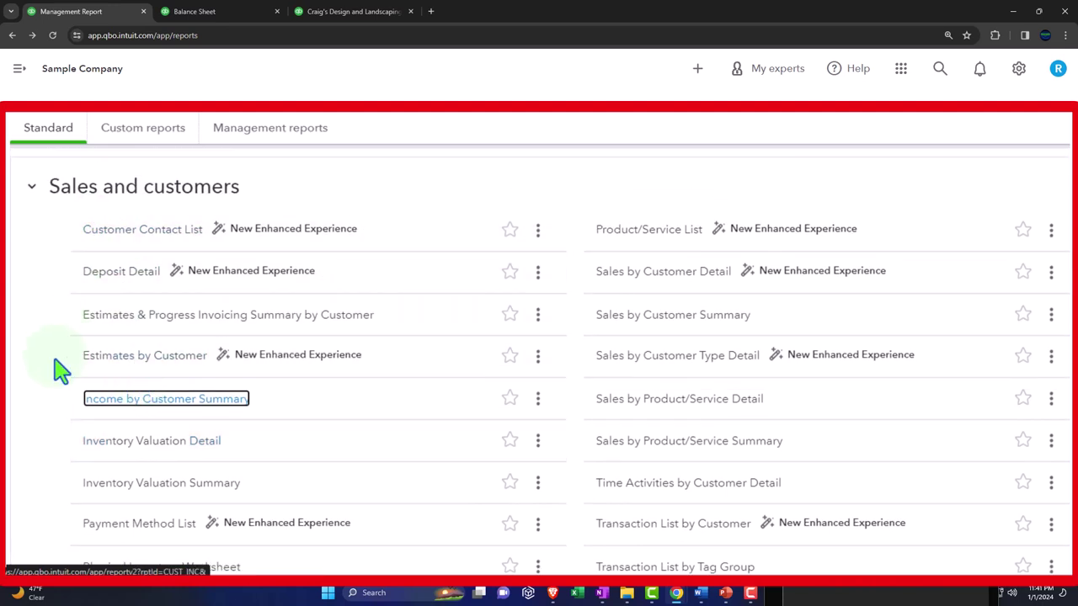
scroll(60, 370, "down", 1)
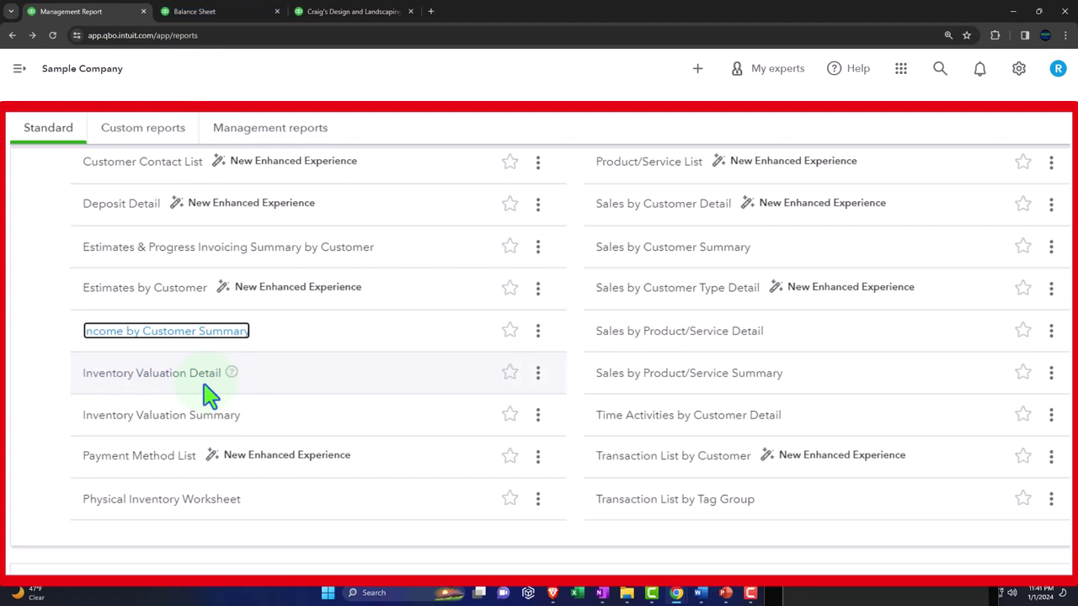
Step: Open the Inventory Valuation Summary report in a new browser tab and collapse the navigation menu
right_click(195, 417)
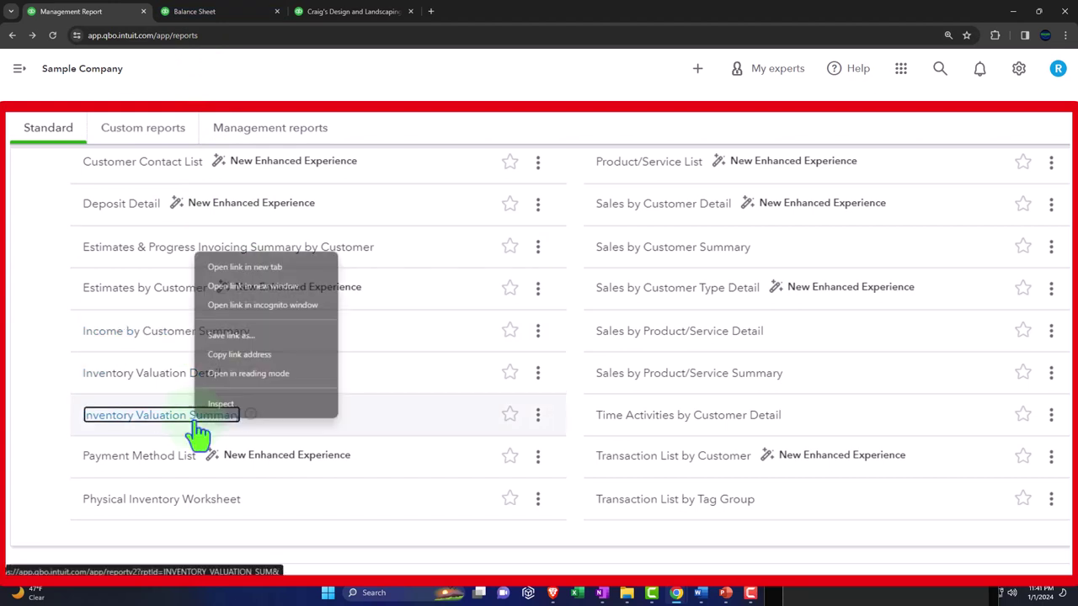
left_click(232, 262)
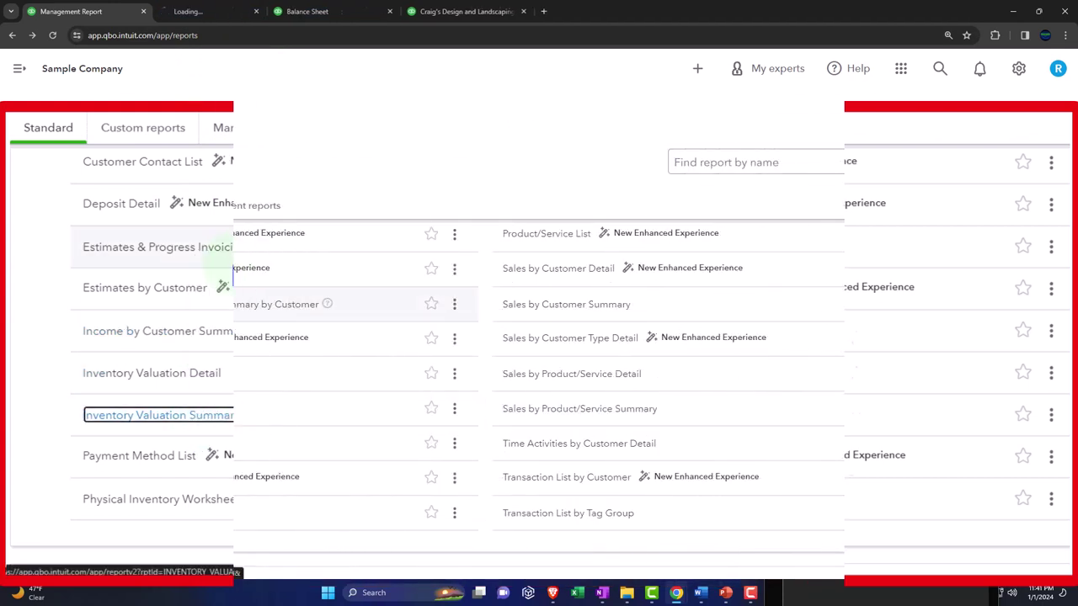
left_click(217, 17)
scroll(283, 226, "down", 2)
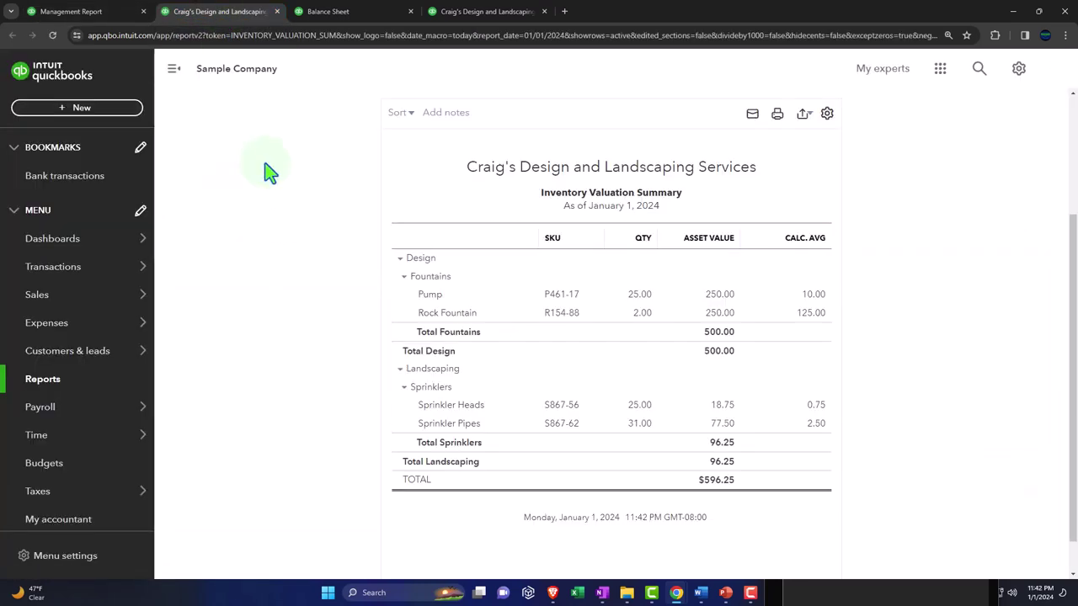
left_click(174, 69)
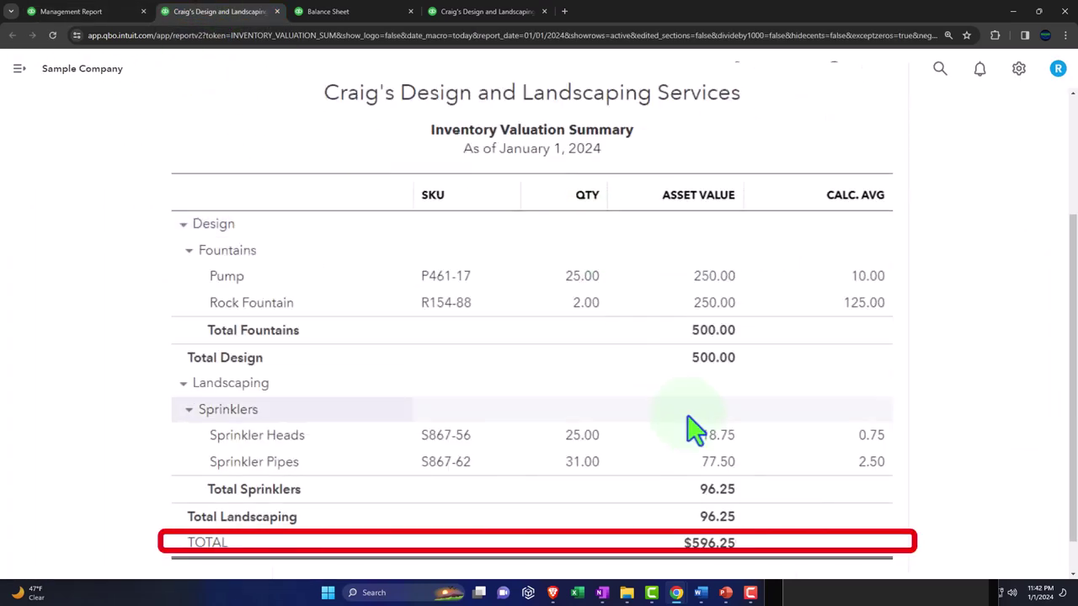
Step: Run the Inventory Valuation Summary as of 12/31/2023 and show its total row
scroll(680, 493, "up", 5)
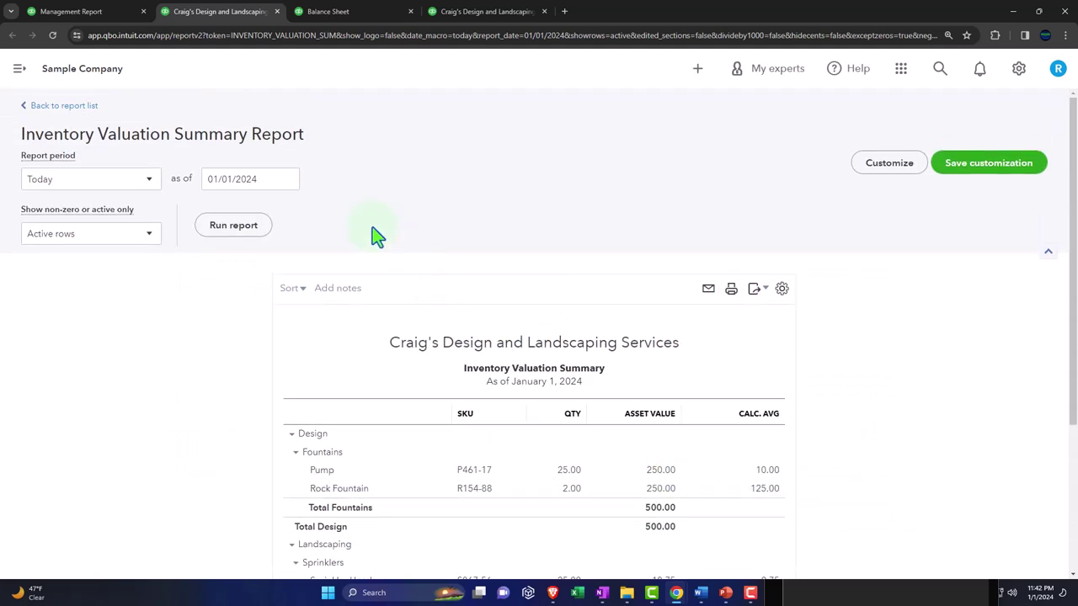
left_click(275, 182)
type("12312023")
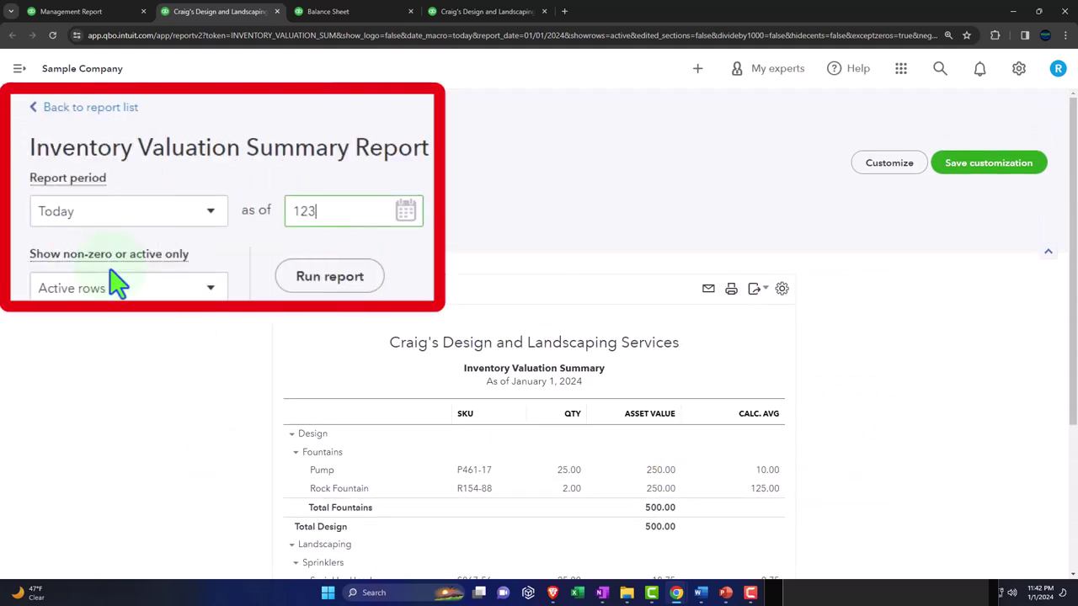
left_click(233, 223)
scroll(334, 313, "down", 5)
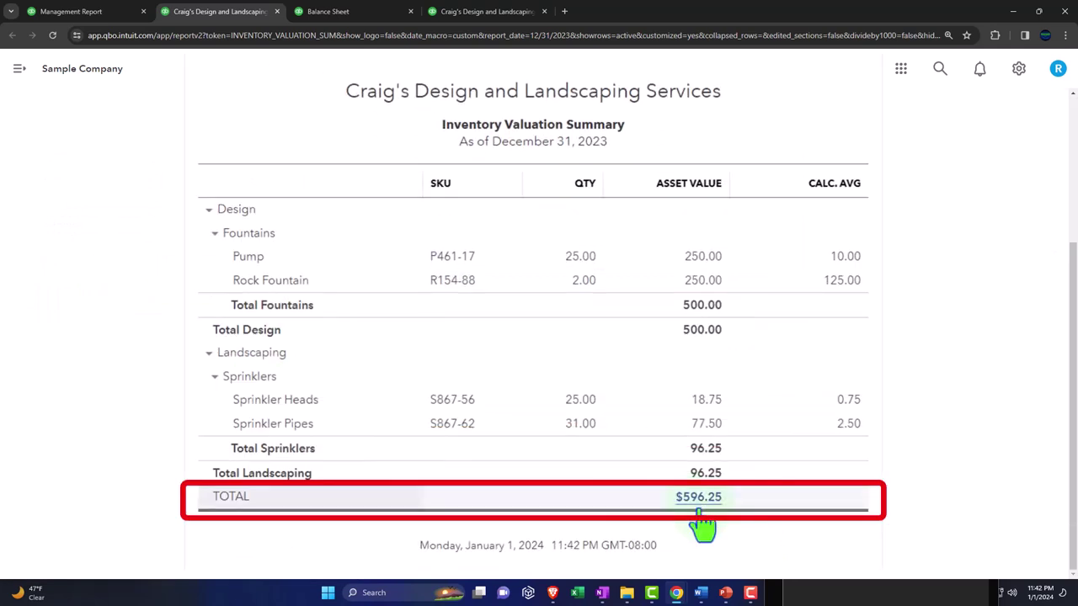
Step: Compare the inventory valuation total with Inventory Asset on the Balance Sheet, close the valuation report and return to the Sales and customers reports
left_click(341, 12)
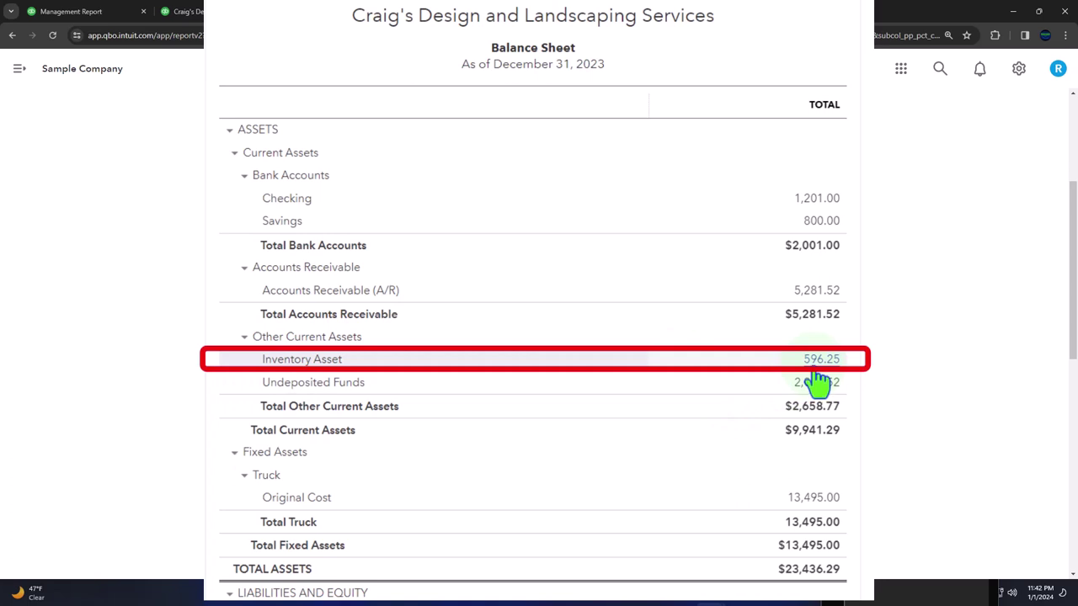
left_click(232, 16)
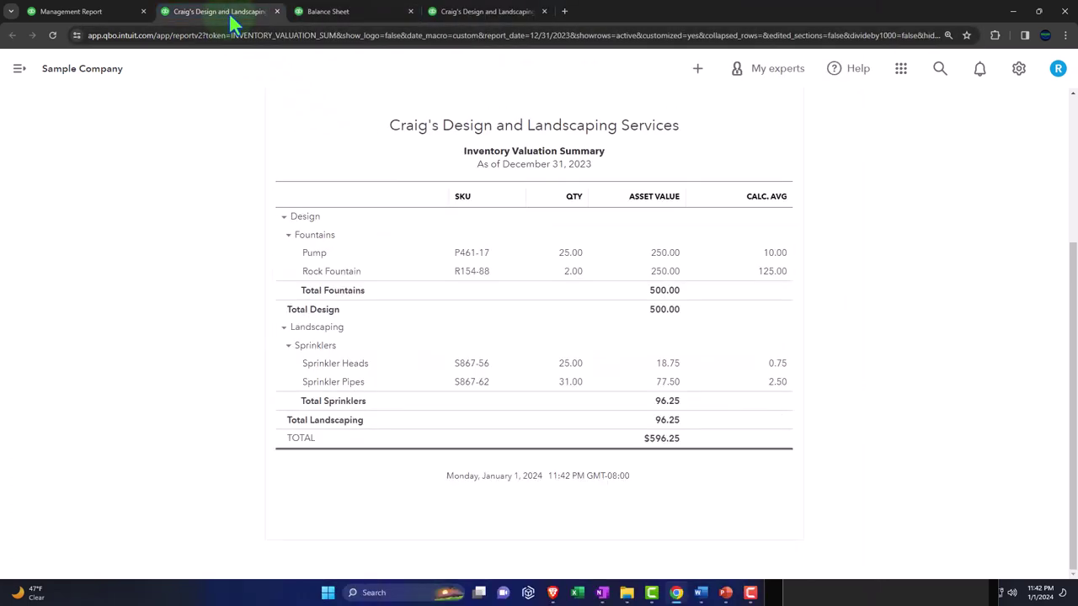
left_click(276, 12)
left_click(84, 12)
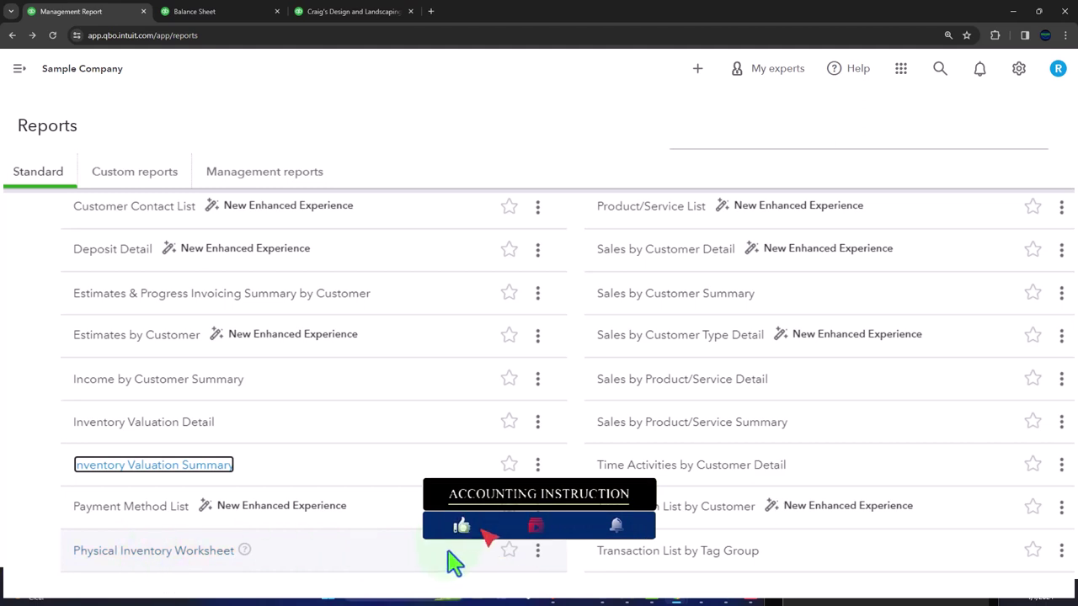
scroll(455, 562, "up", 1)
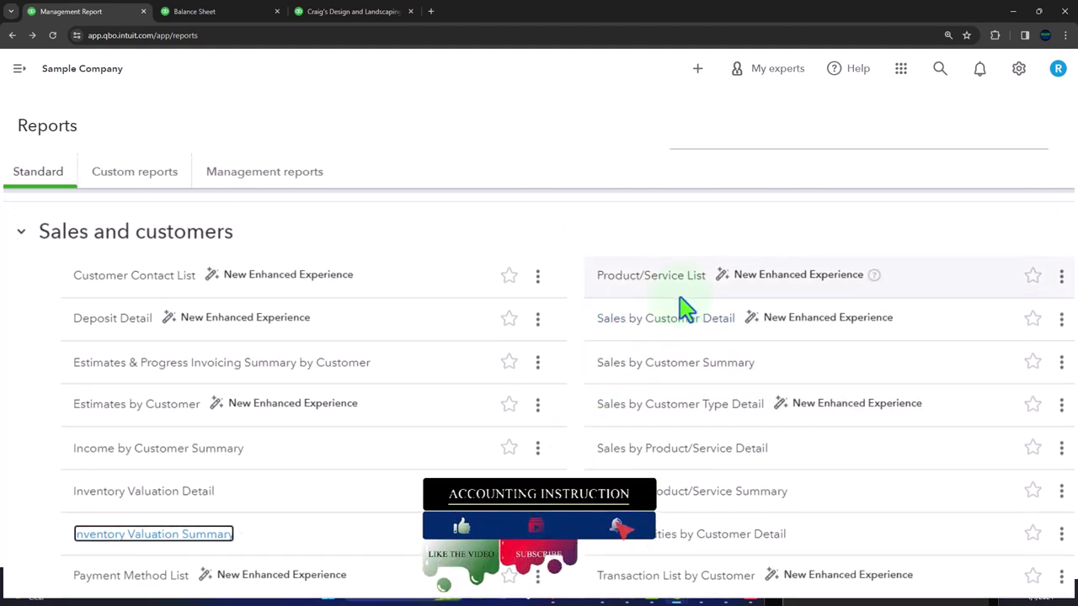
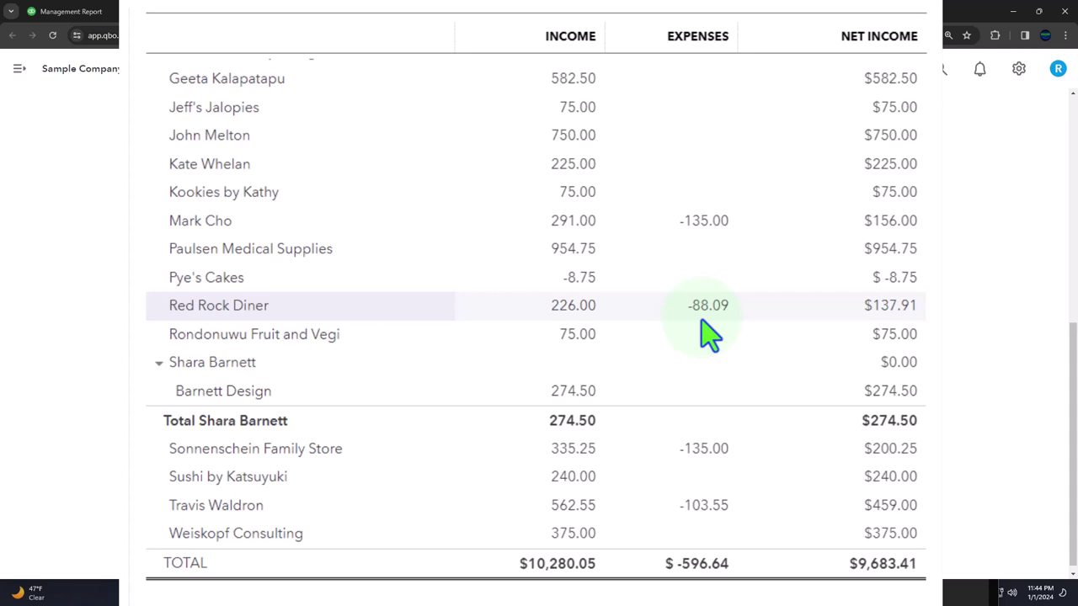
Step: Close the Income by Customer and Sales by Customer summary reports, and check collapsed income on the 2023 Profit and Loss
scroll(640, 295, "up", 10)
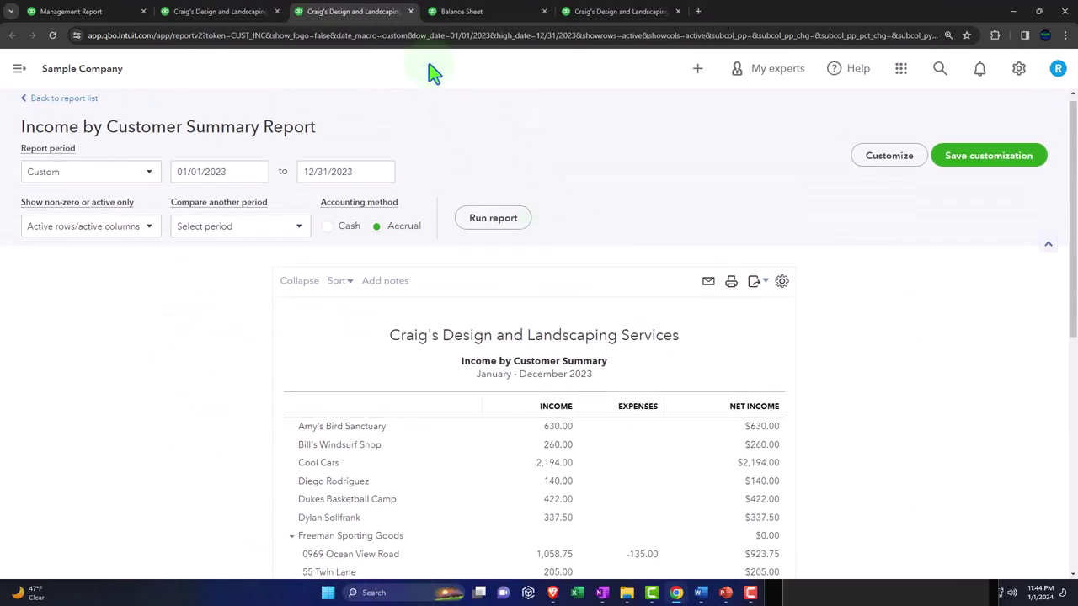
left_click(410, 12)
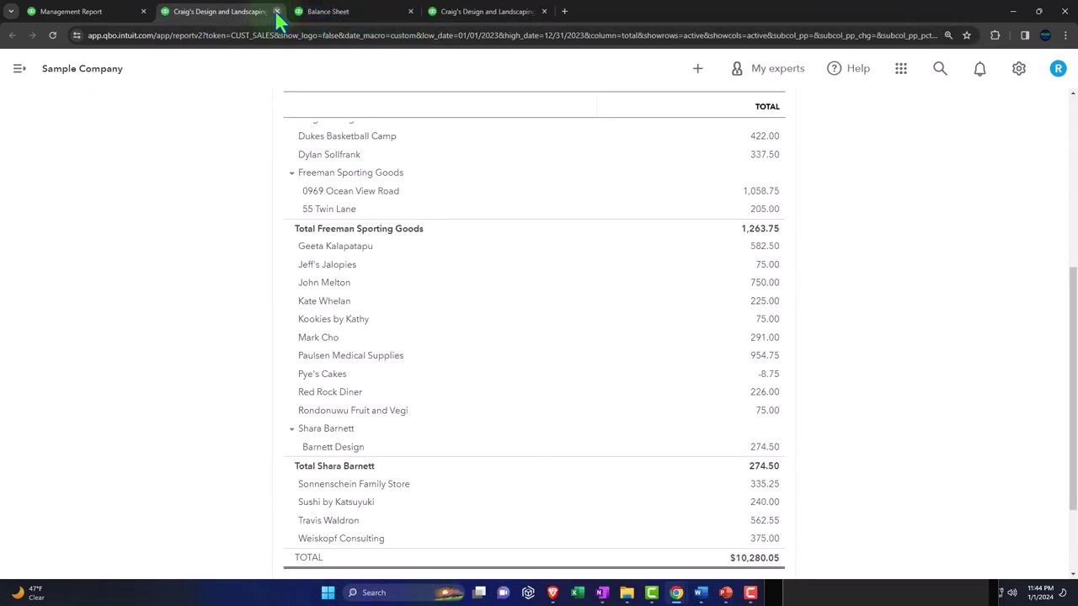
left_click(277, 12)
left_click(333, 17)
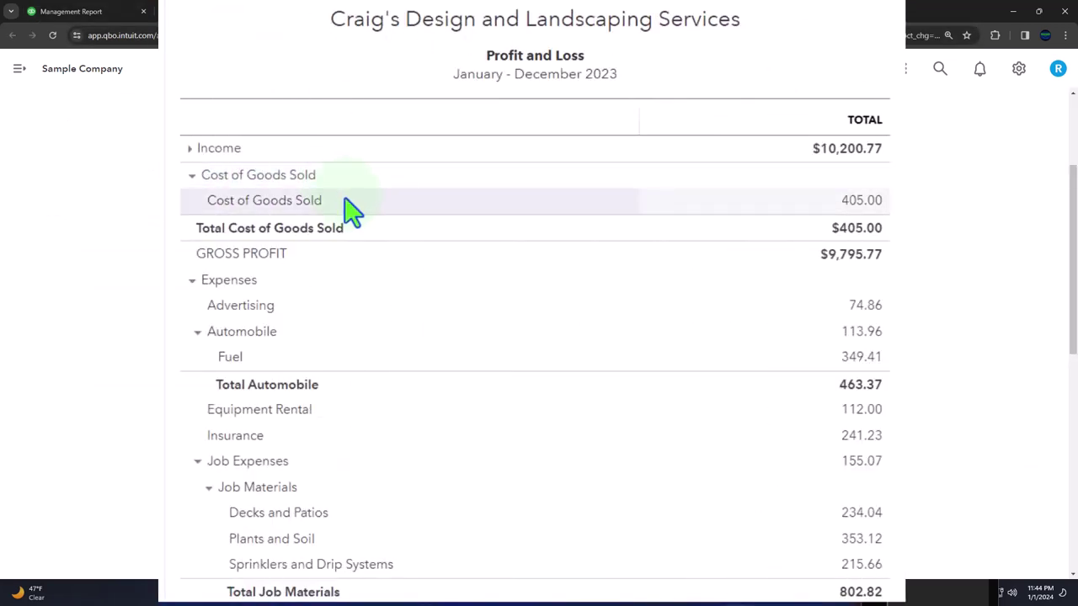
scroll(337, 217, "up", 2)
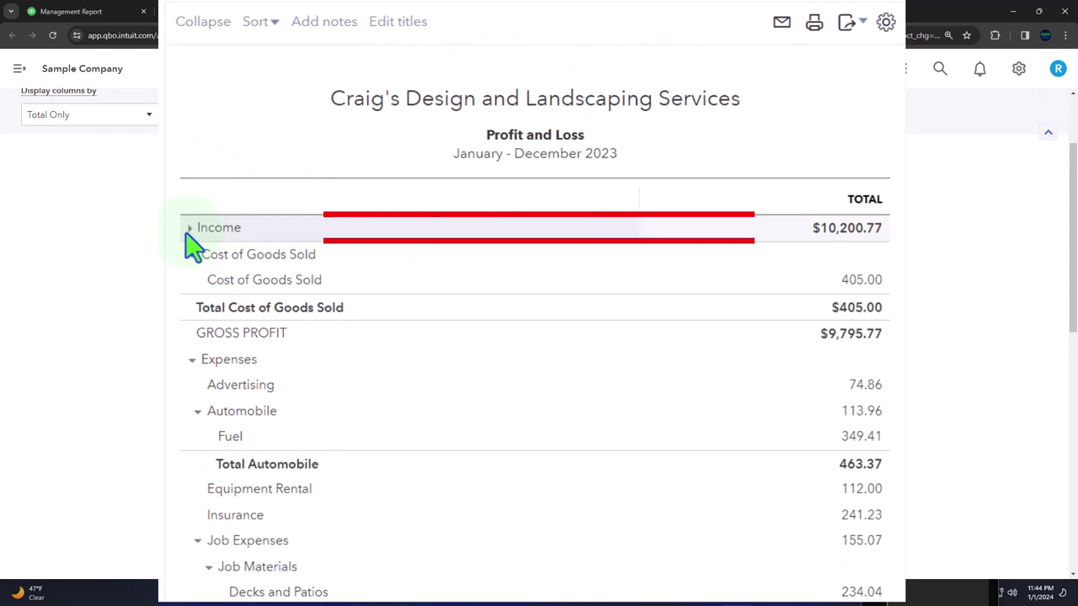
Step: Open the Sales by Product/Service Summary report from the Sales and customers list in a new browser tab
left_click(93, 16)
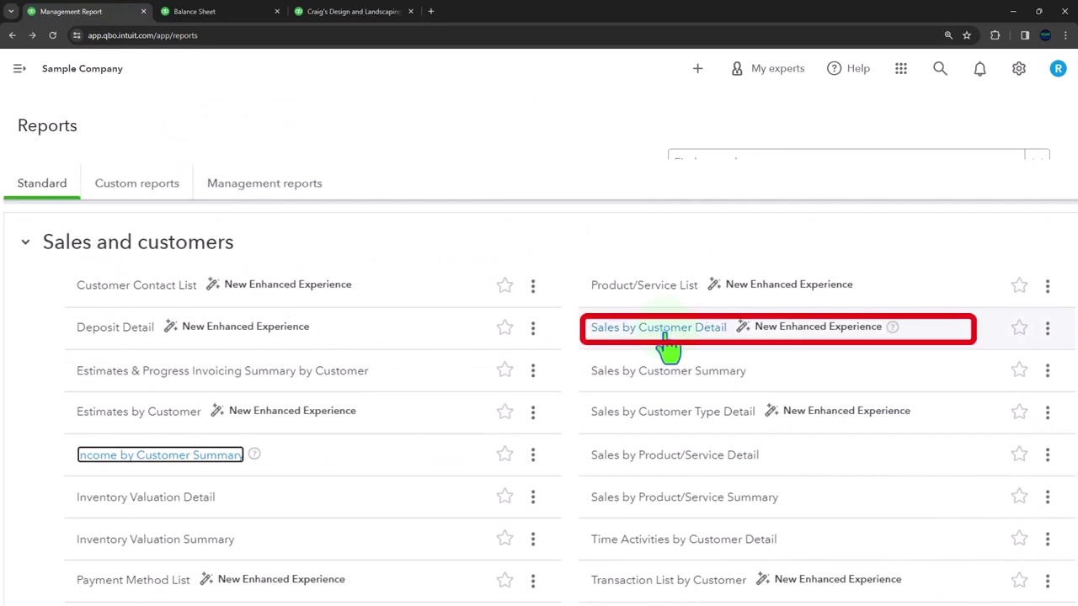
scroll(656, 383, "down", 1)
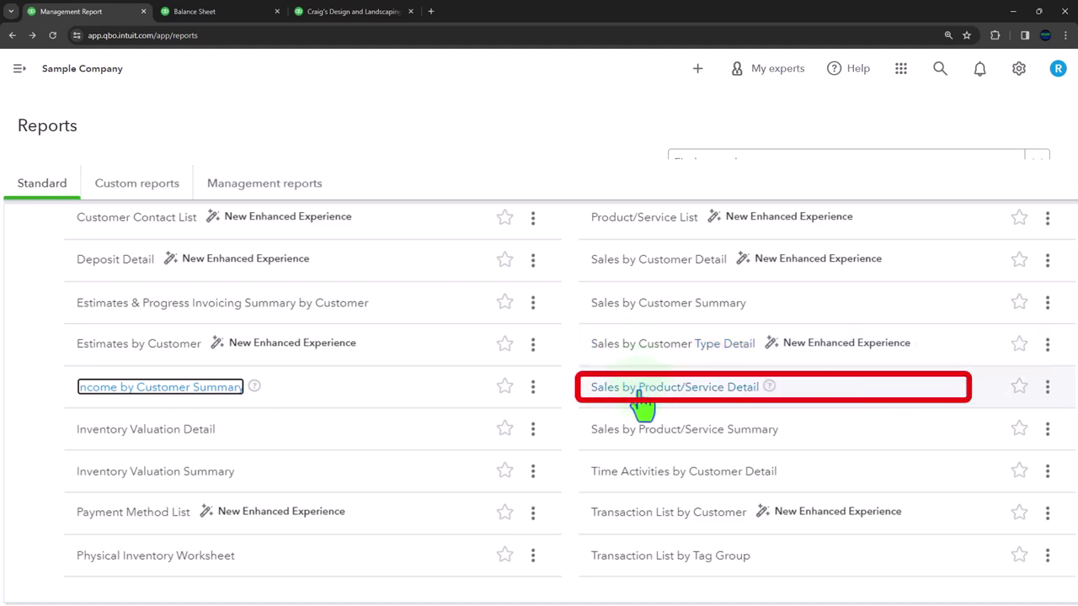
key("shift+Tab")
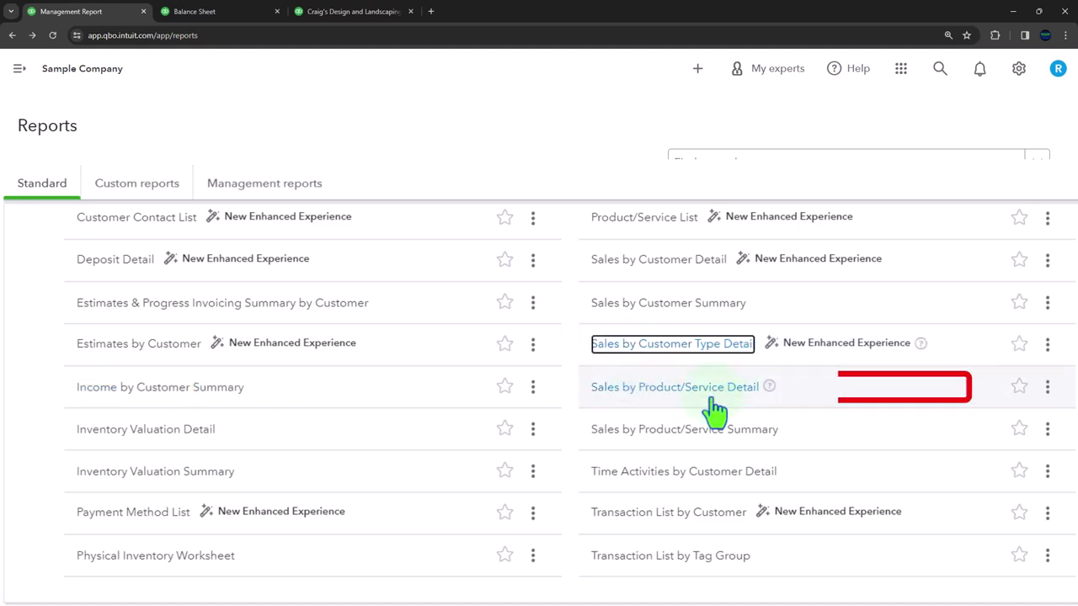
right_click(697, 437)
left_click(716, 443)
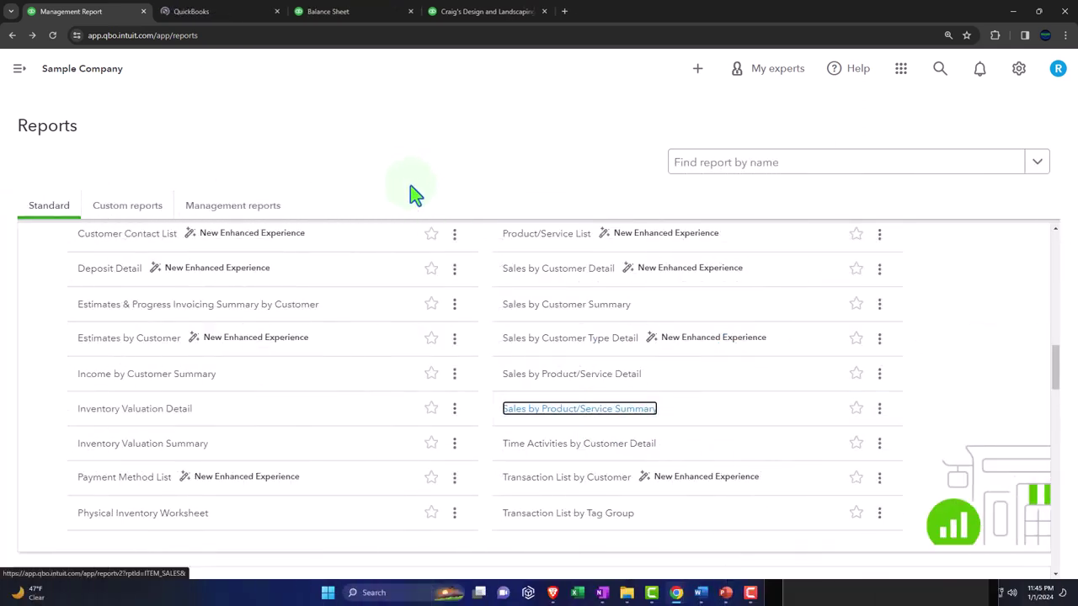
left_click(215, 14)
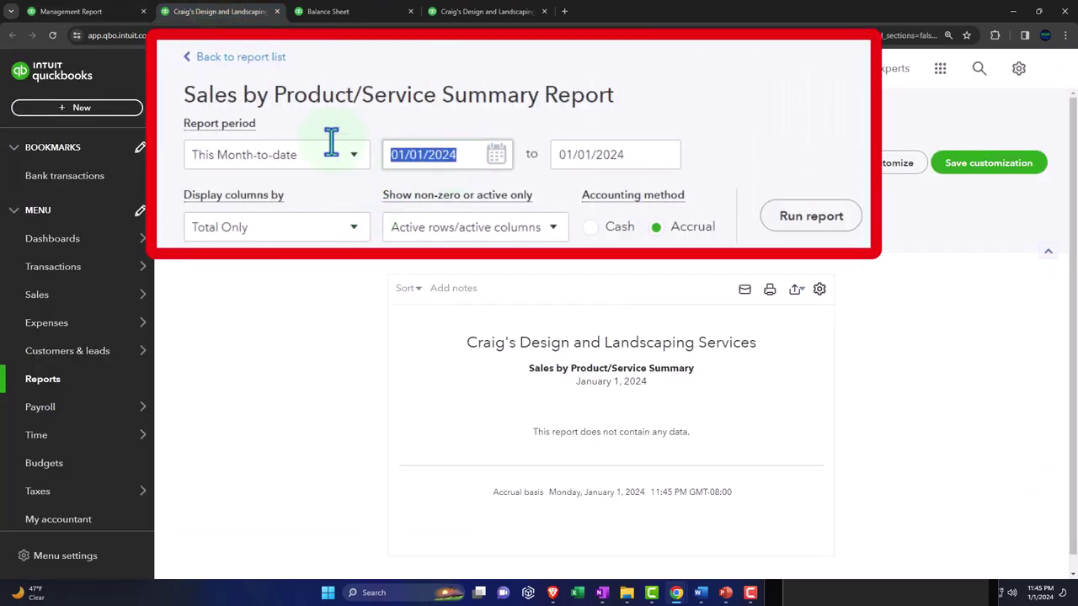
Step: Run the Sales by Product/Service Summary for 01/01/2023 to 12/31/2023 and collapse the navigation menu
type("01/01/2023")
key("Tab")
type("123123")
left_click(345, 290)
left_click(623, 229)
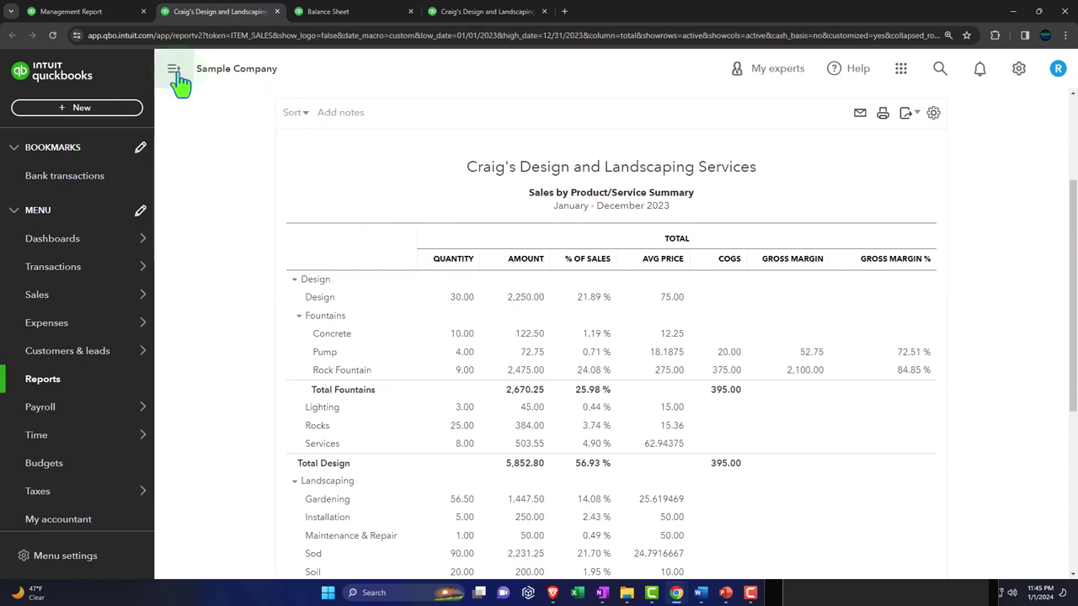
left_click(175, 72)
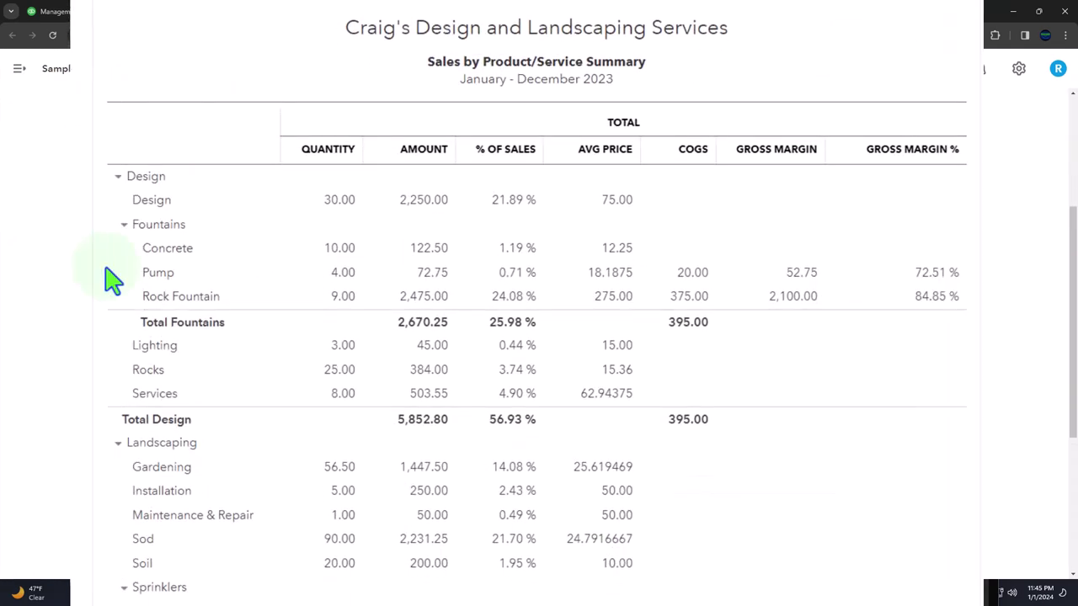
Step: Compare the Sales by Product/Service Summary totals with income and cost of goods sold on the Profit and Loss, glancing at the Balance Sheet
scroll(112, 278, "down", 3)
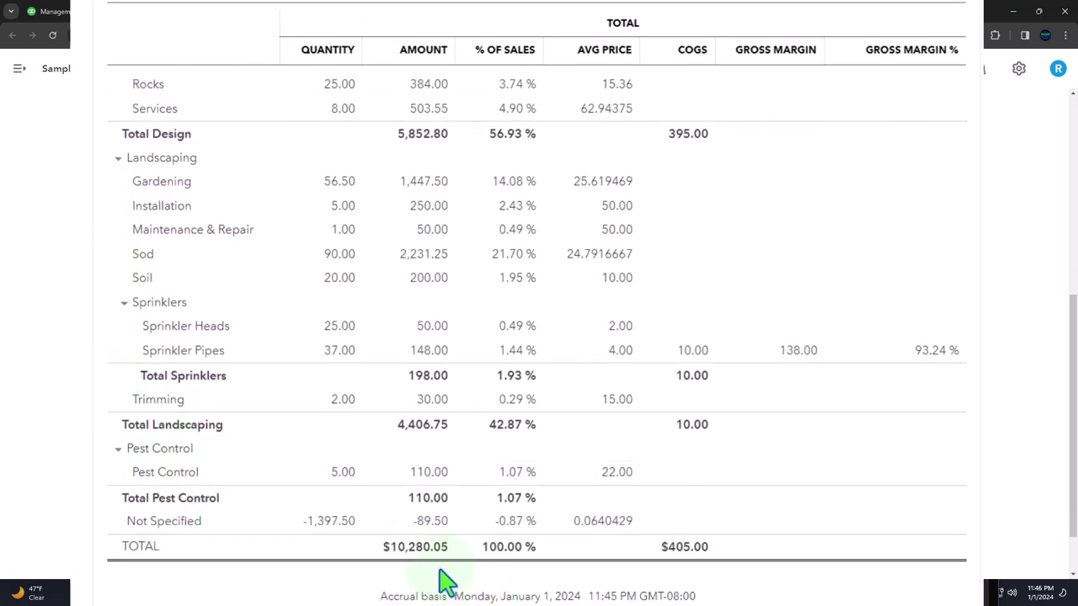
left_click(487, 13)
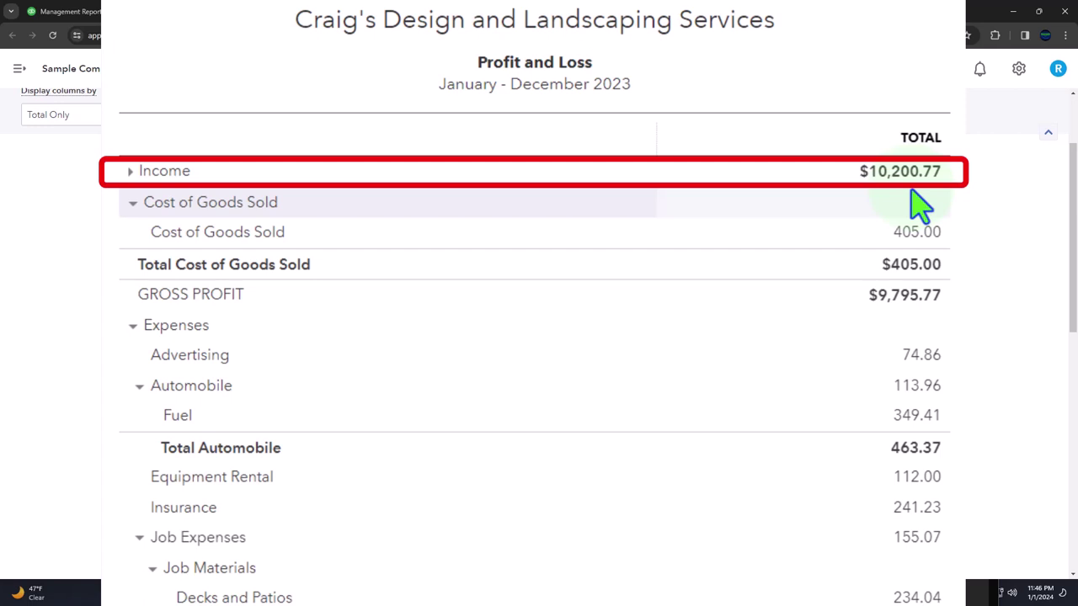
left_click(357, 15)
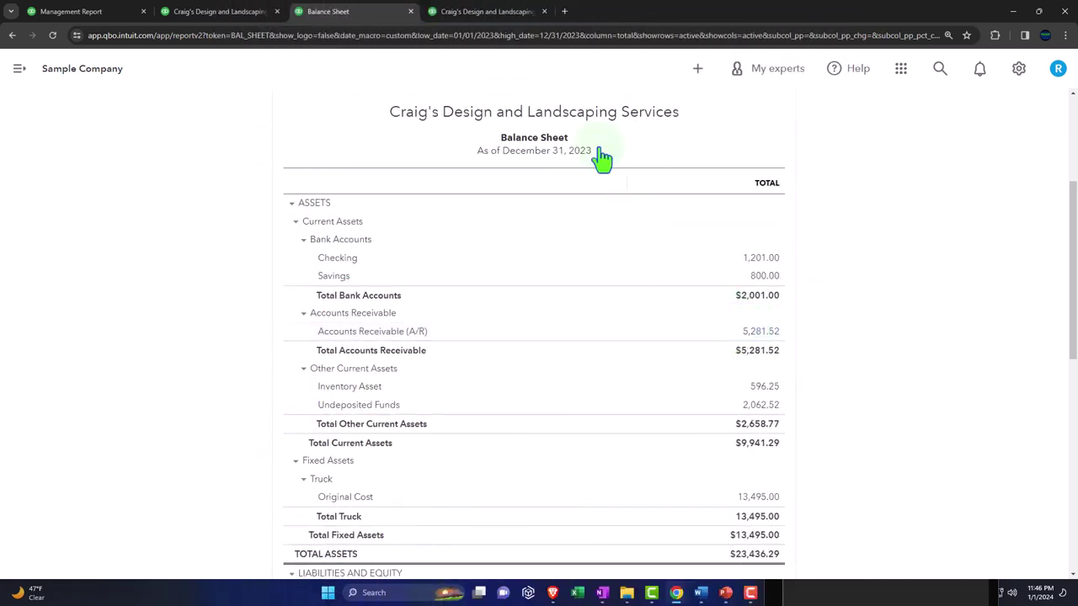
left_click(492, 16)
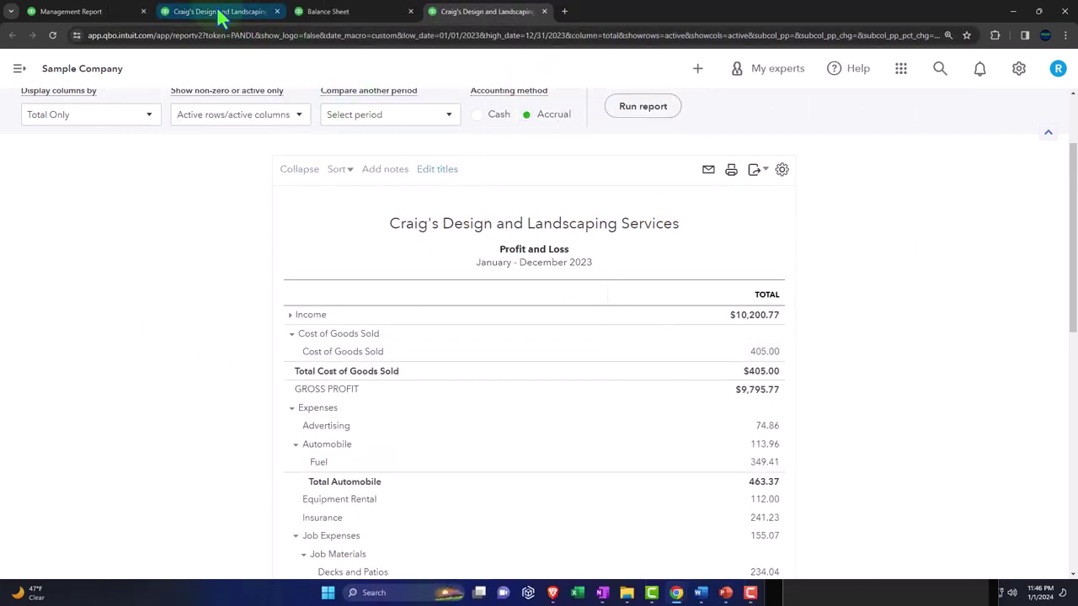
left_click(221, 17)
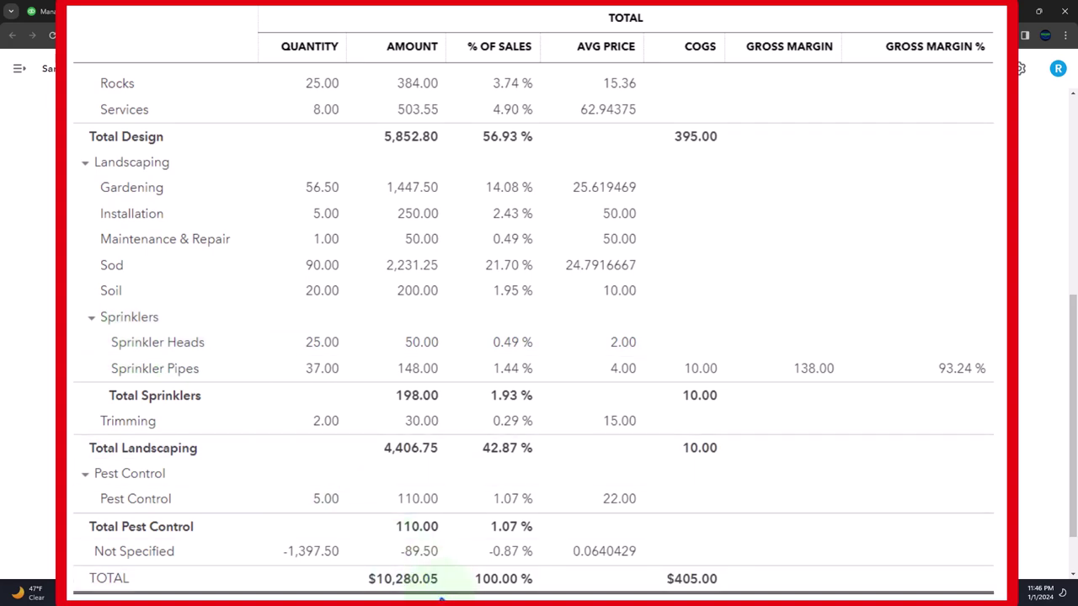
scroll(272, 500, "up", 5)
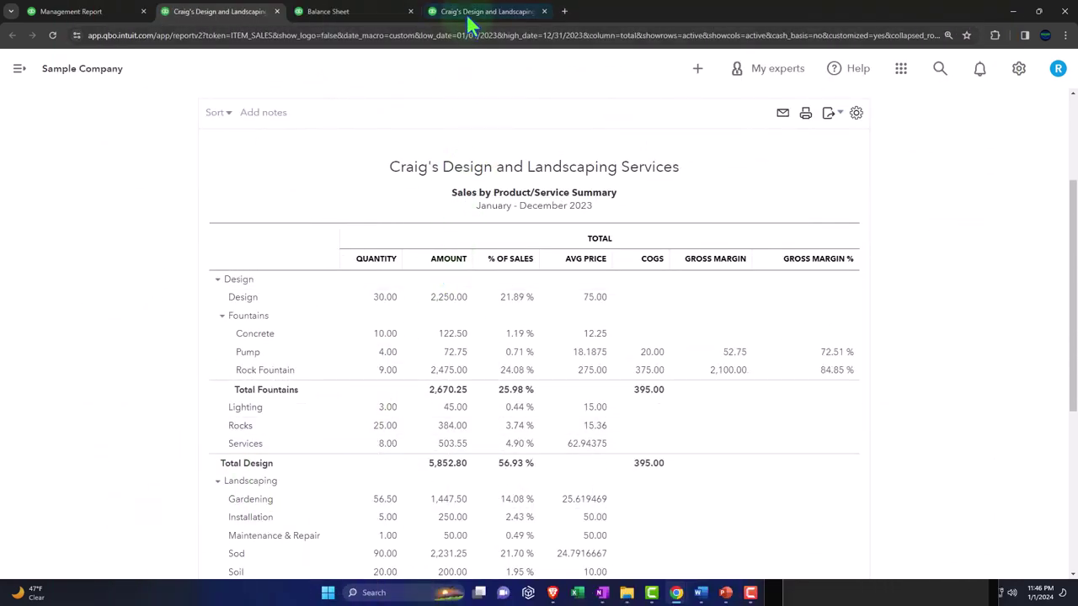
Step: Expand the Income accounts on the 2023 Profit and Loss, and close the Sales by Product/Service Summary report
left_click(471, 13)
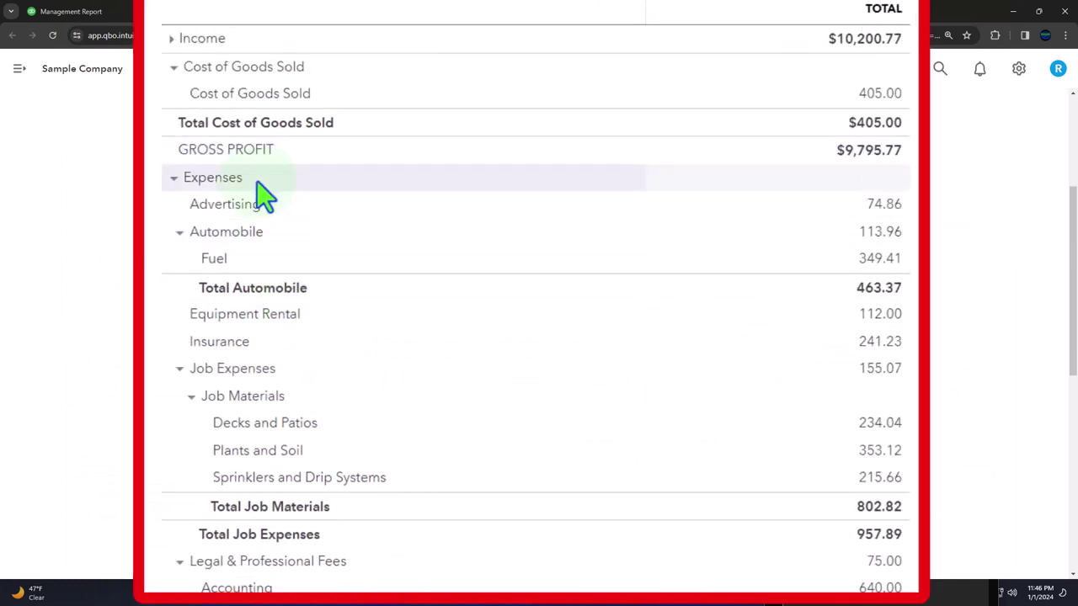
left_click(171, 38)
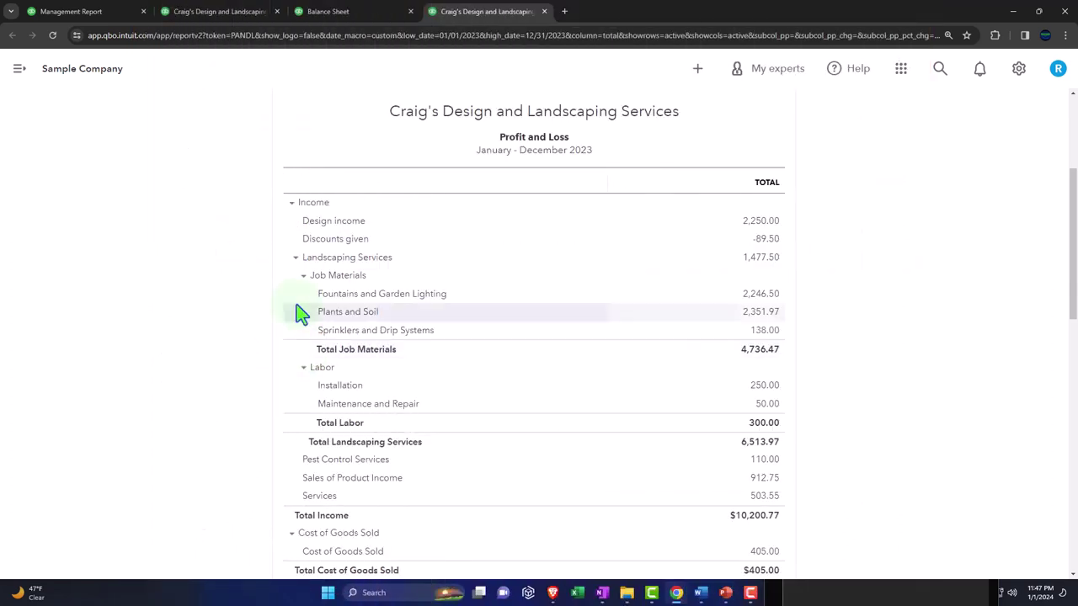
left_click(209, 10)
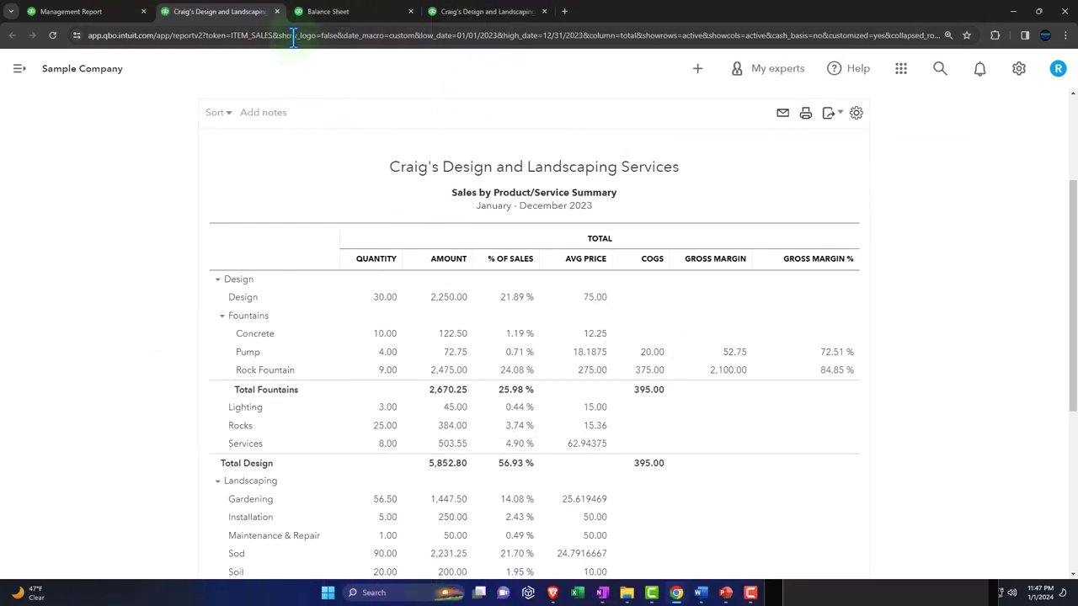
left_click(277, 12)
Step: Look over the new-transaction forms from the Balance Sheet without creating anything, and return to the standard report list
left_click(696, 74)
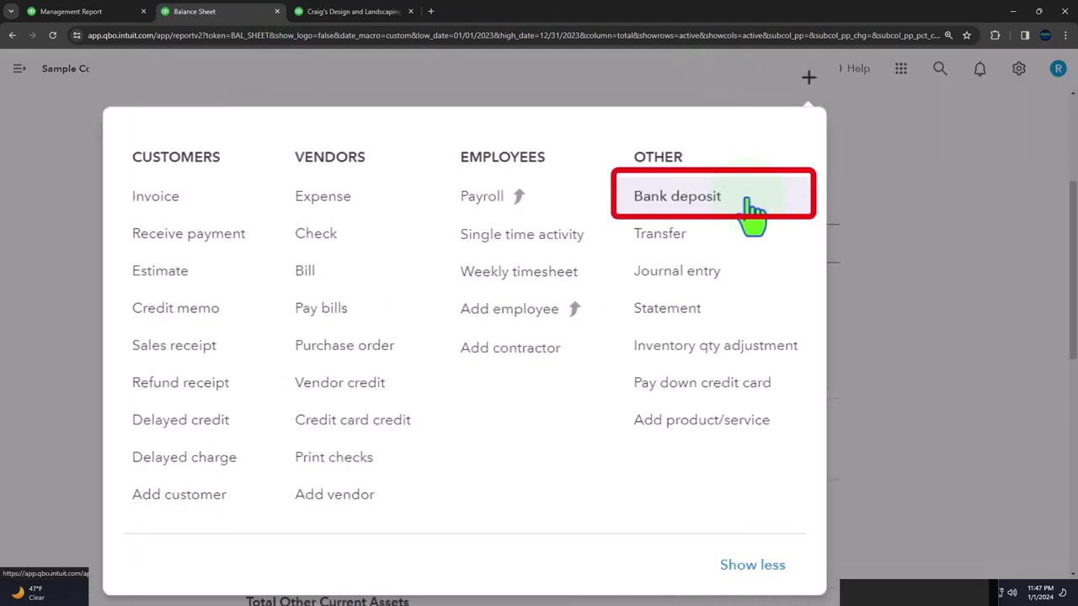
left_click(118, 194)
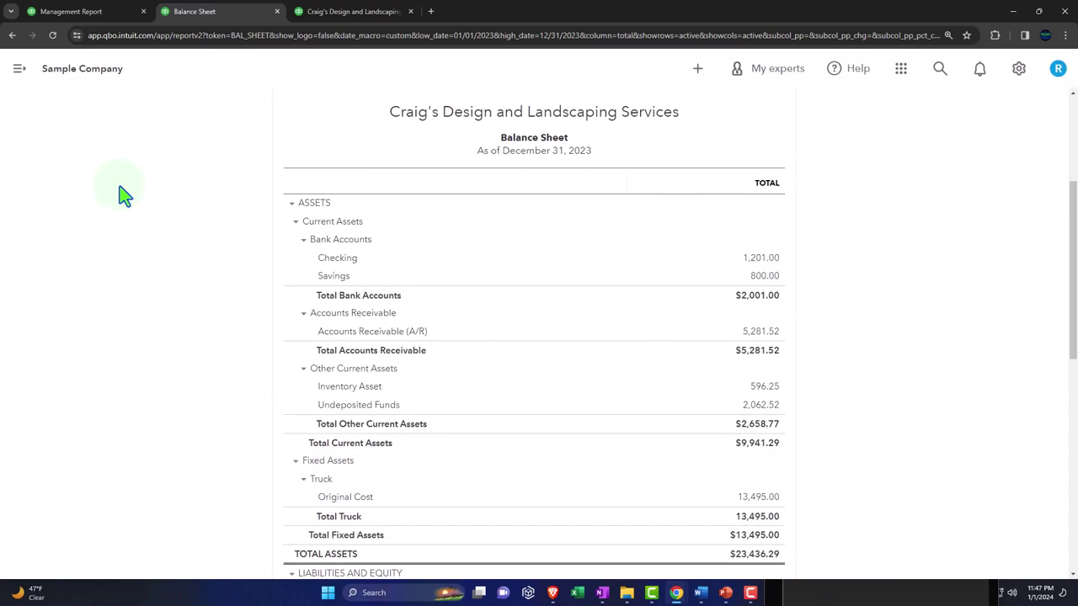
left_click(95, 17)
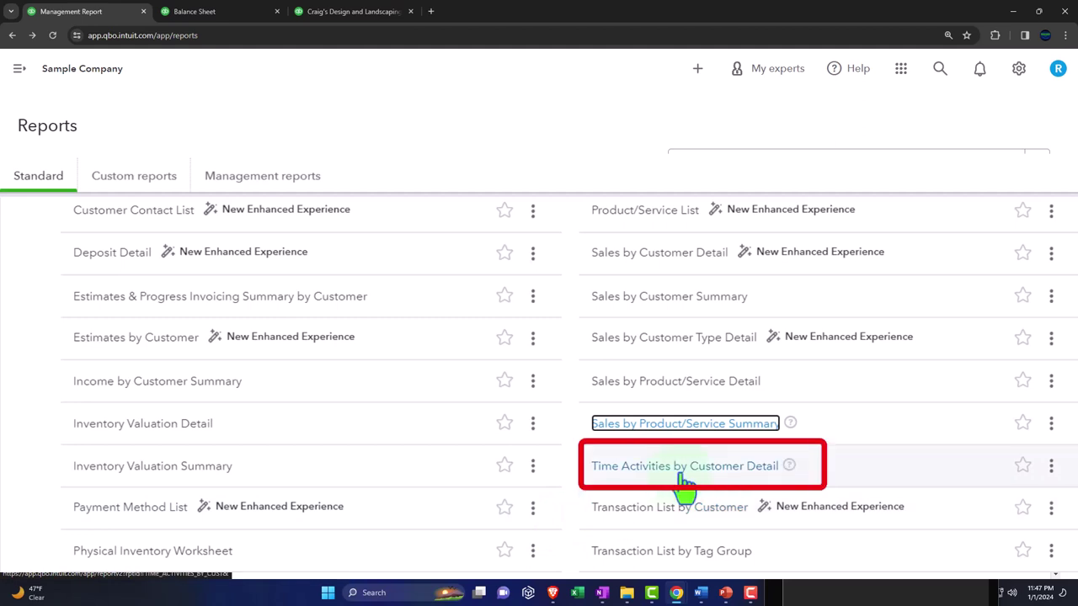
Step: Look through the remaining customer reports in the standard report list, down to the What you owe group
scroll(683, 484, "down", 1)
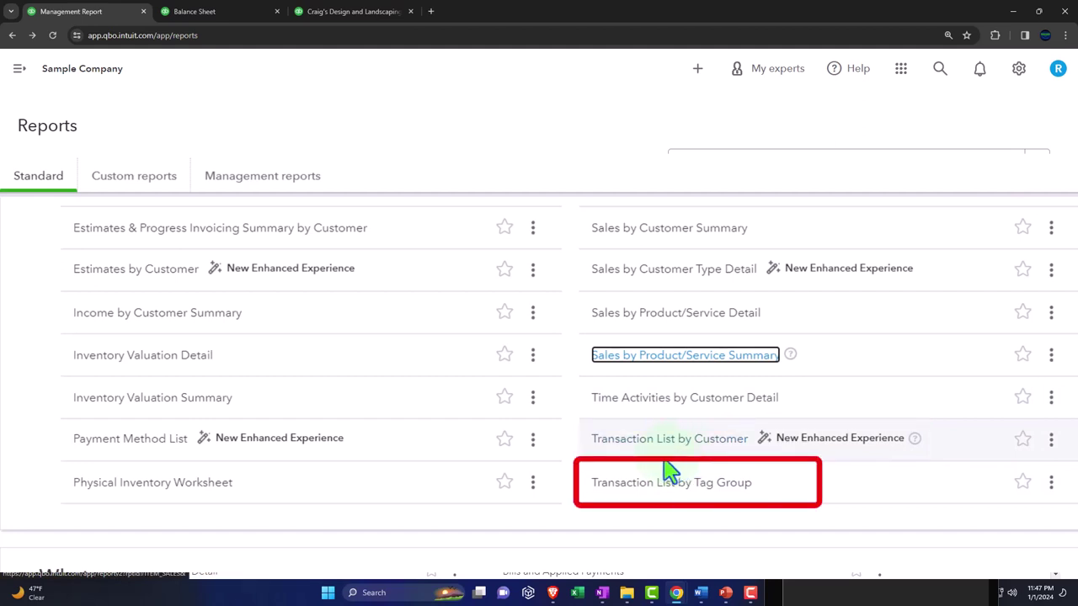
left_click(594, 488)
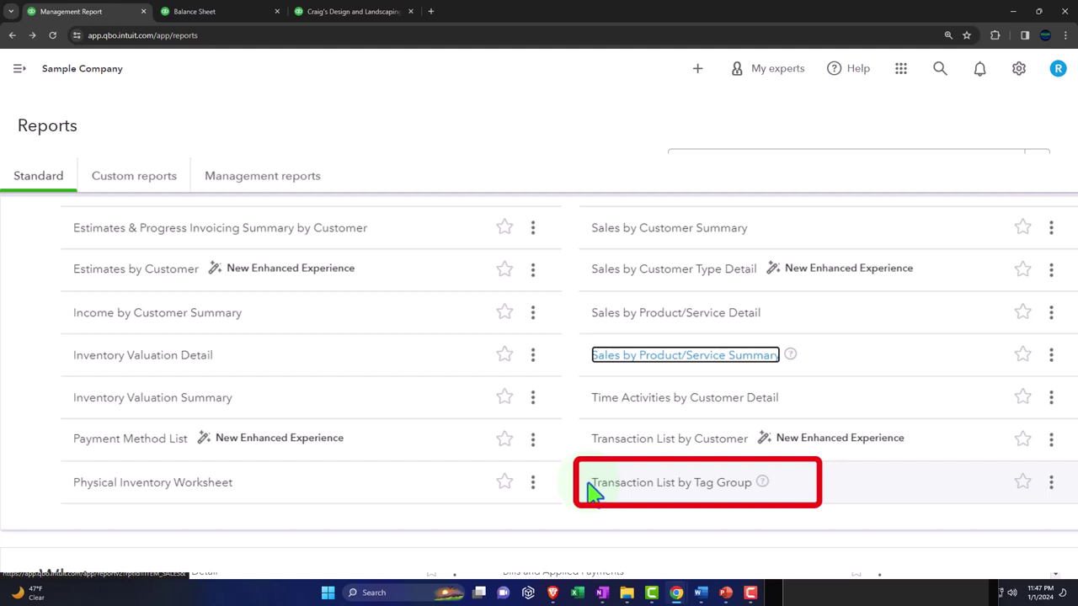
scroll(592, 493, "down", 2)
scroll(592, 494, "down", 1)
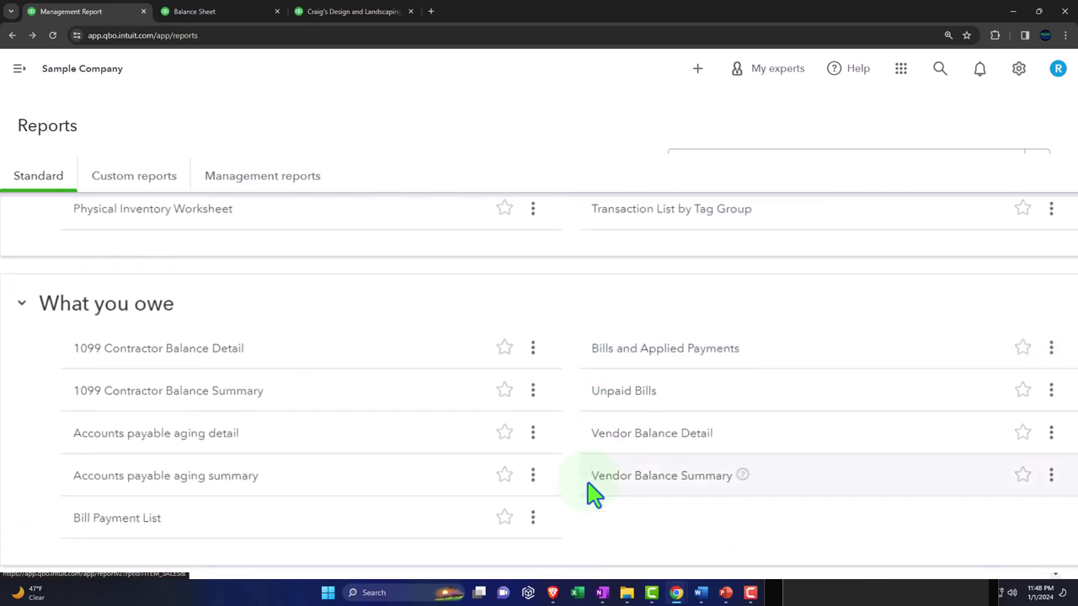
scroll(593, 494, "down", 1)
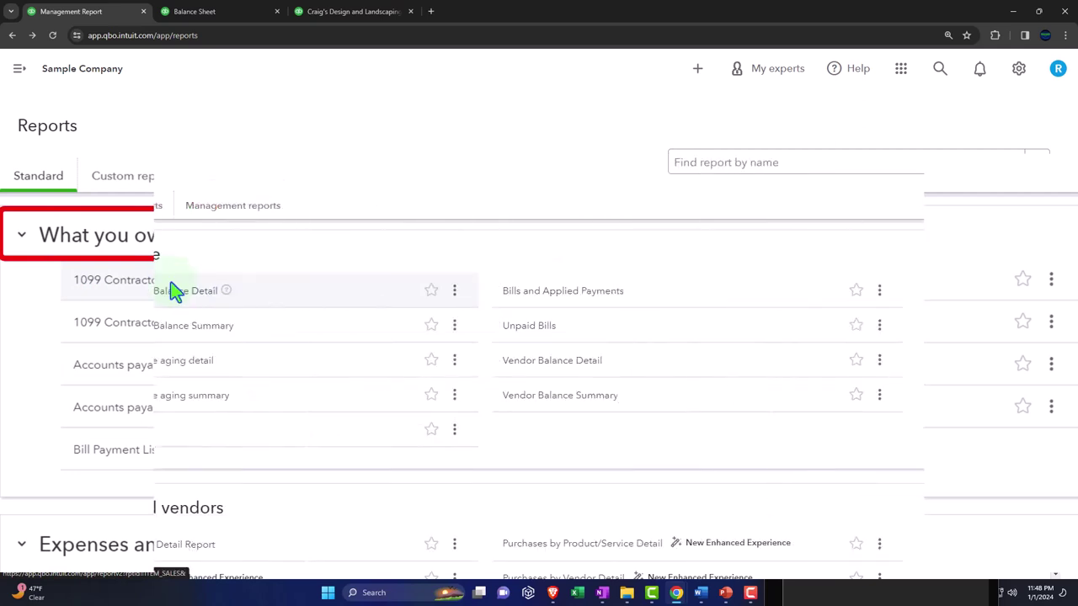
Step: Look over the new-transaction forms from the Balance Sheet without creating one, and examine its Accounts Payable balance
left_click(214, 16)
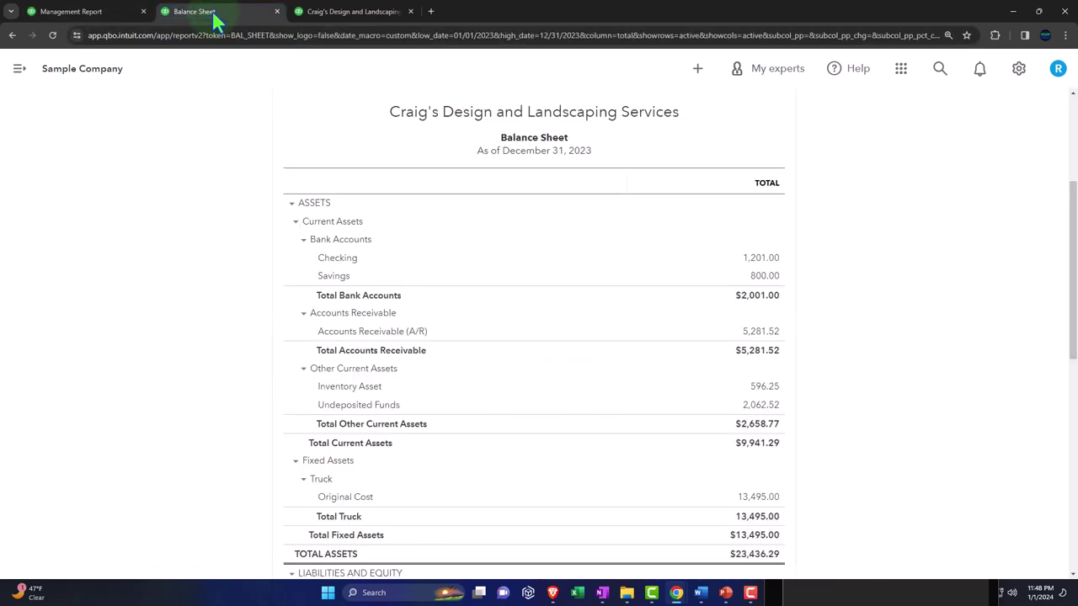
left_click(697, 70)
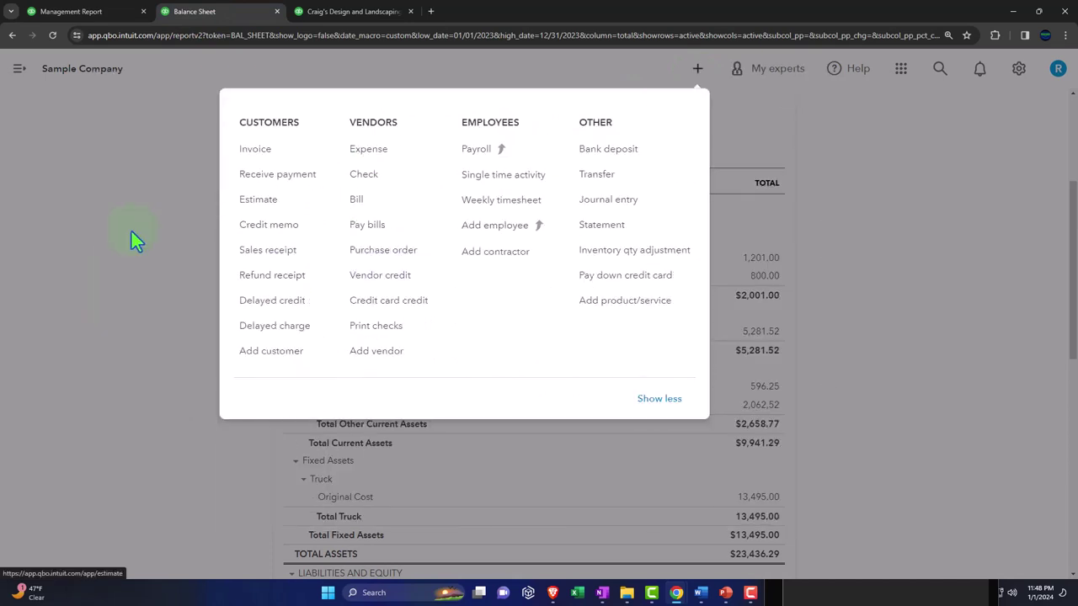
left_click(142, 275)
scroll(145, 287, "down", 4)
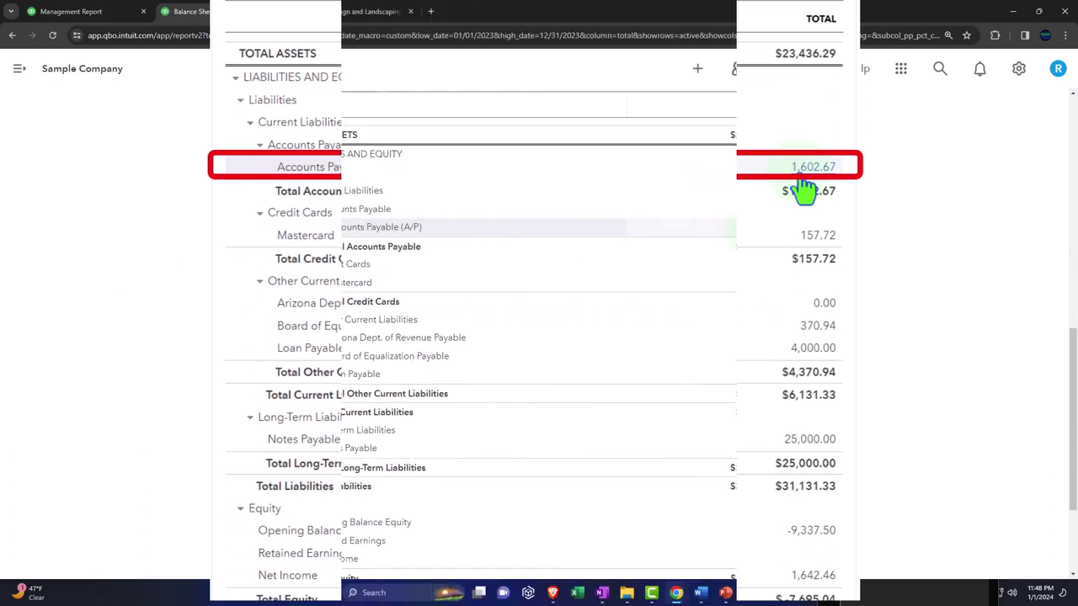
Step: Open the Accounts payable aging summary in a new tab, review the vendor balances by aging period, and close the report
left_click(98, 12)
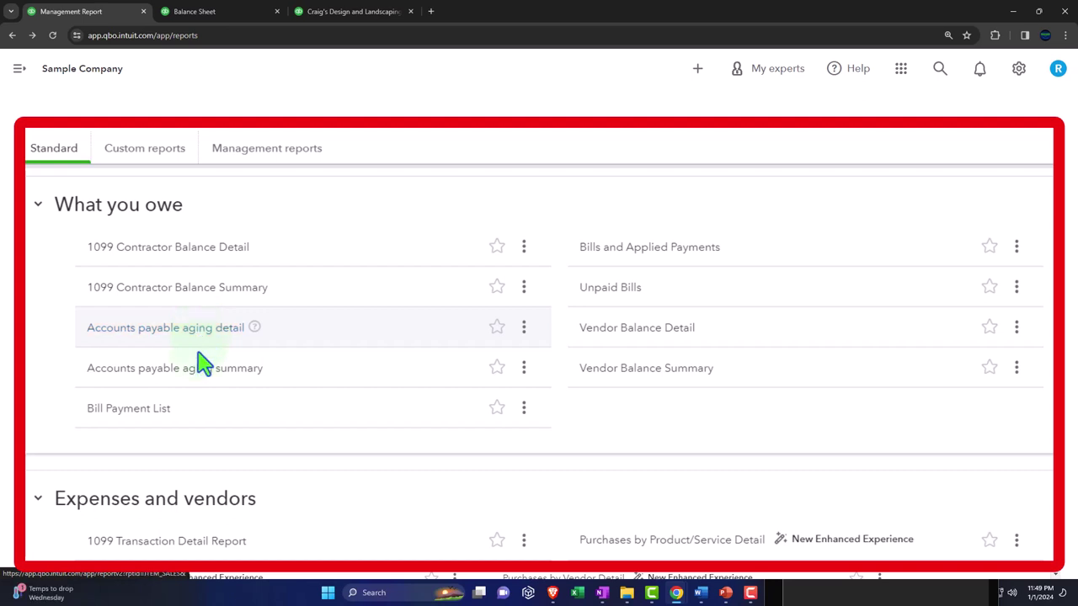
right_click(177, 395)
left_click(202, 409)
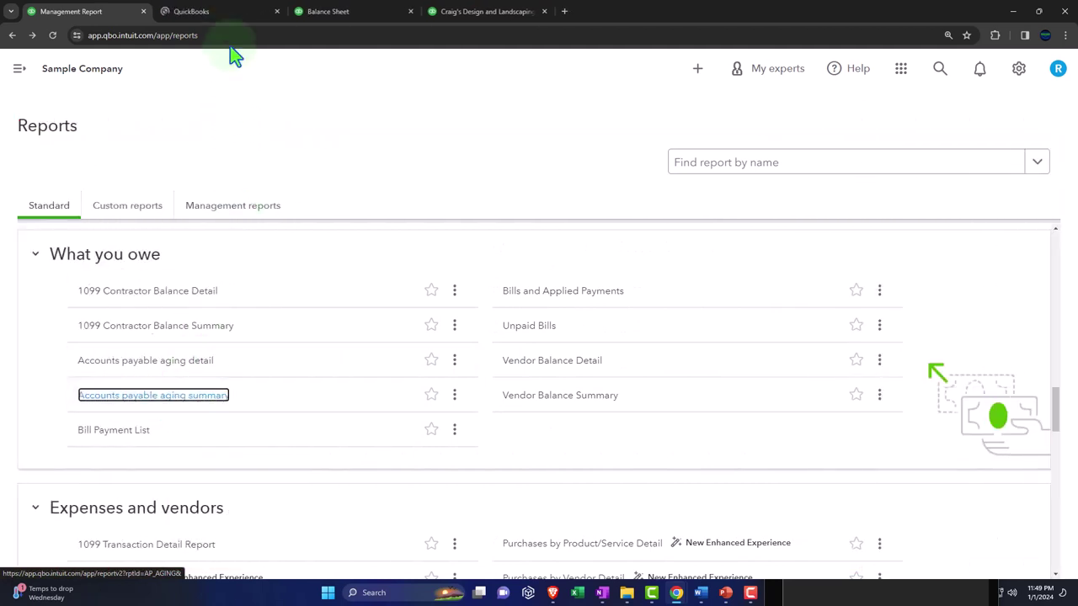
left_click(221, 16)
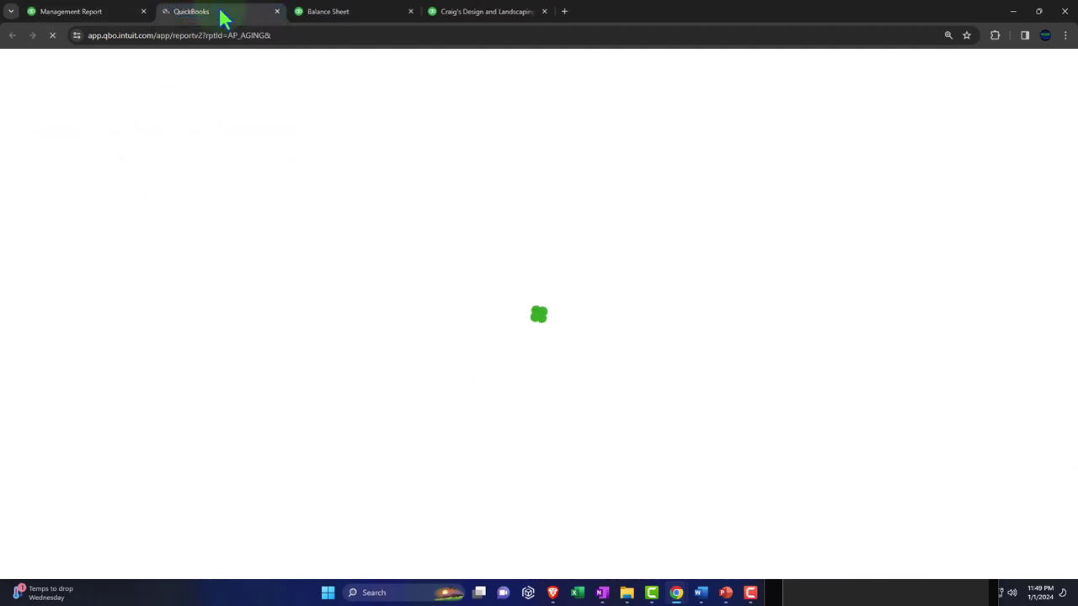
scroll(281, 289, "down", 1)
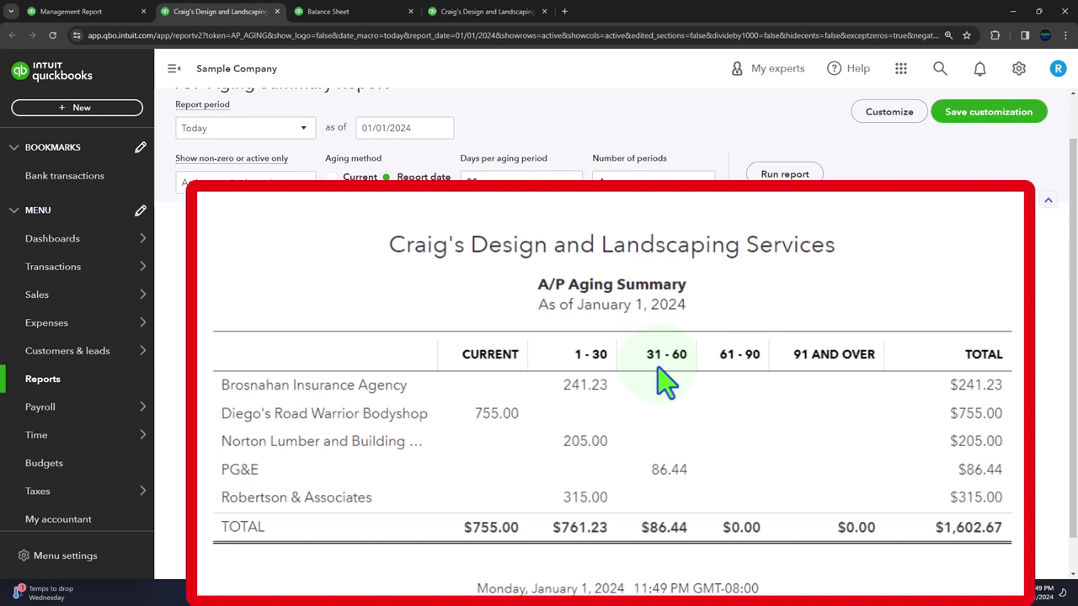
left_click(276, 12)
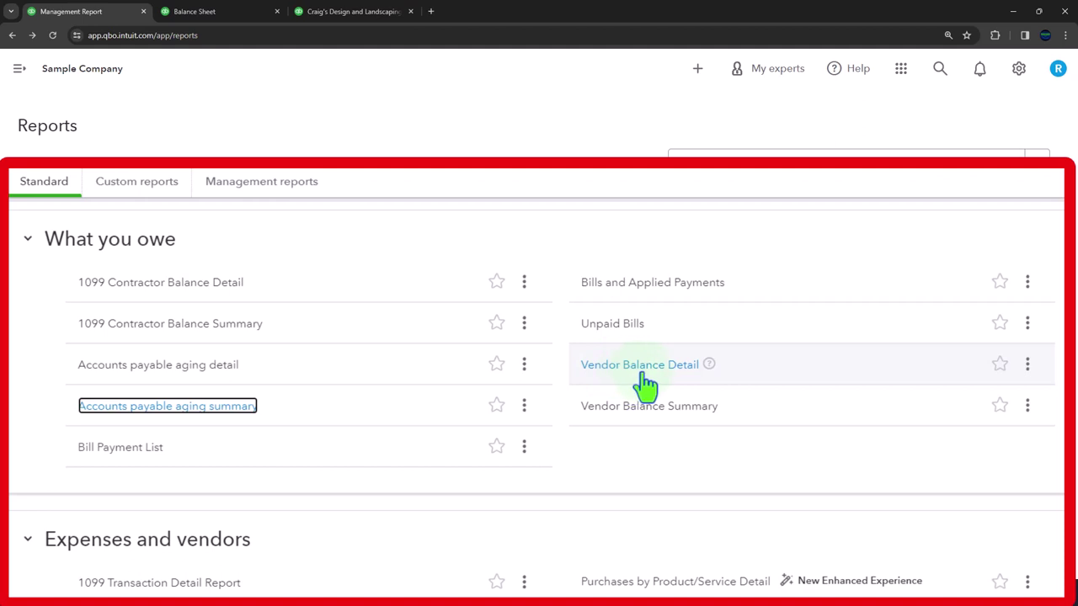
Step: Open the Vendor Balance Summary report in a new tab and view it
right_click(639, 413)
left_click(652, 421)
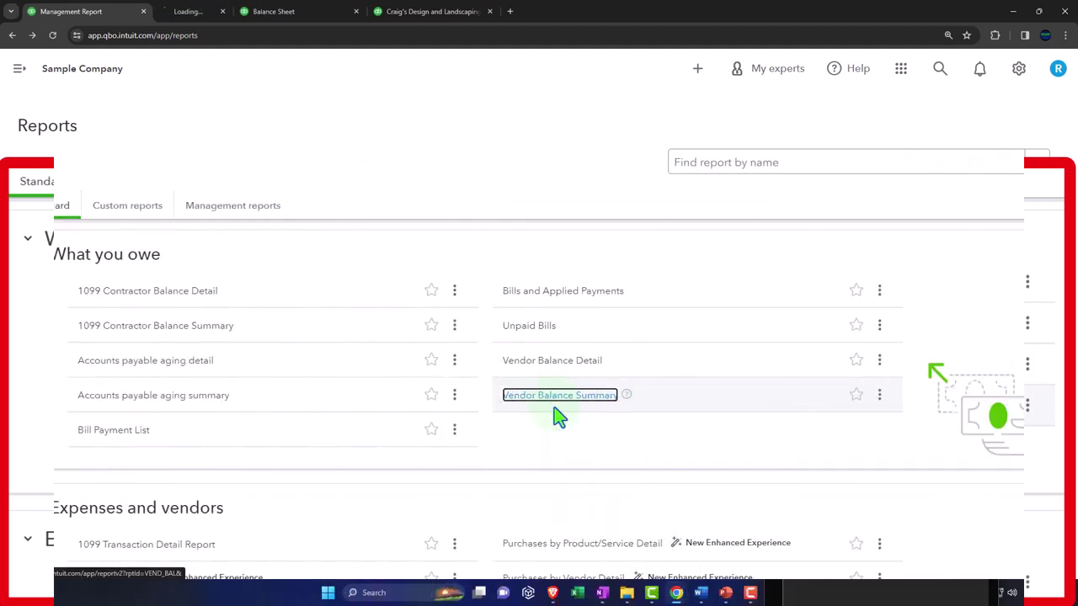
left_click(223, 21)
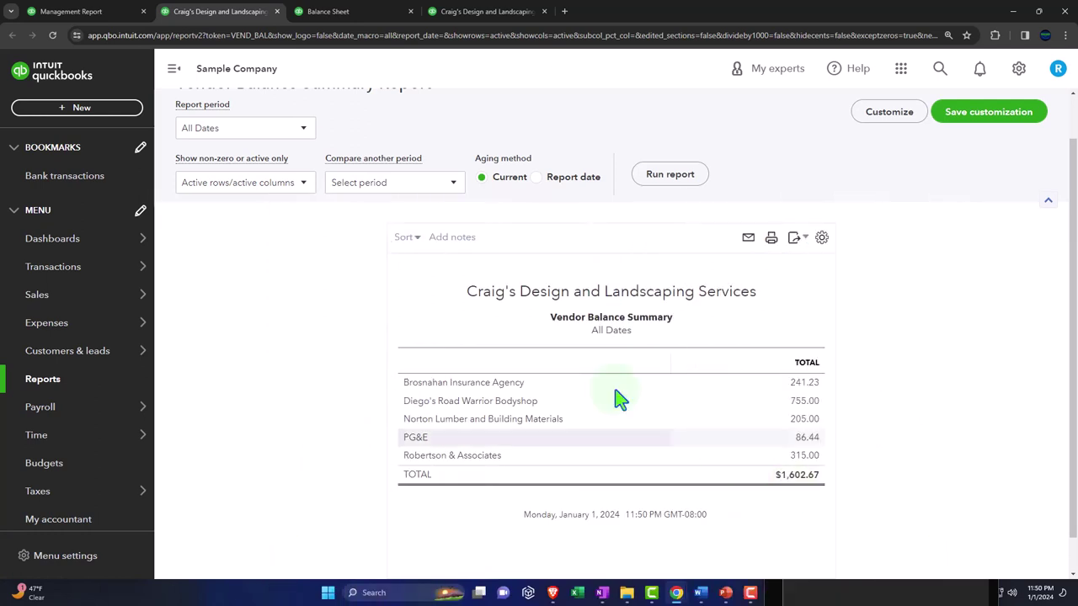
Step: Compare the Vendor Balance Summary total with Accounts Payable on the Balance Sheet, and close the summary report
left_click(332, 12)
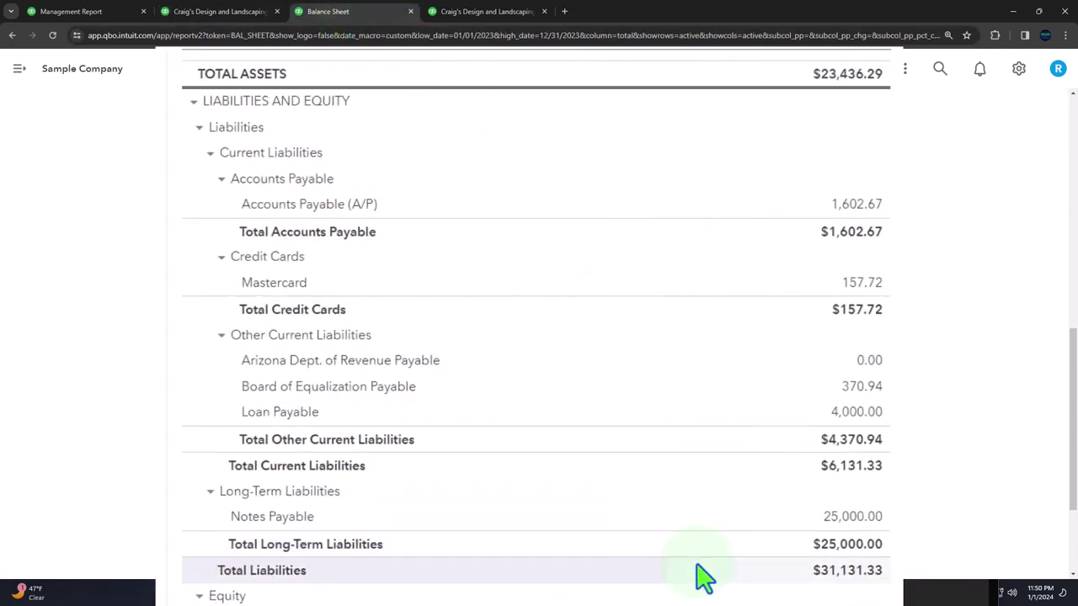
scroll(703, 578, "down", 2)
scroll(704, 572, "up", 1)
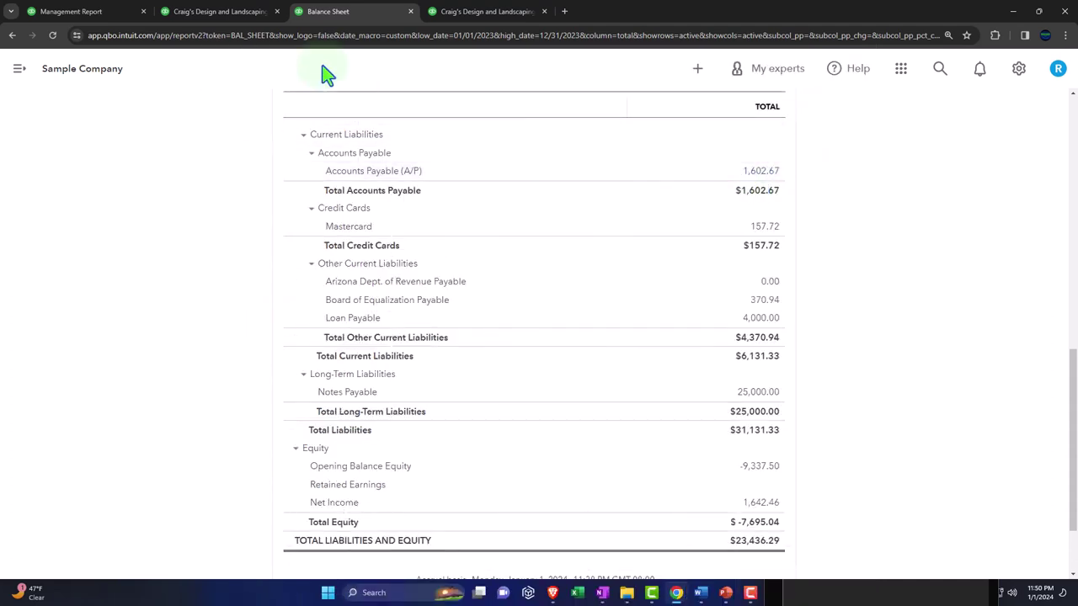
left_click(227, 13)
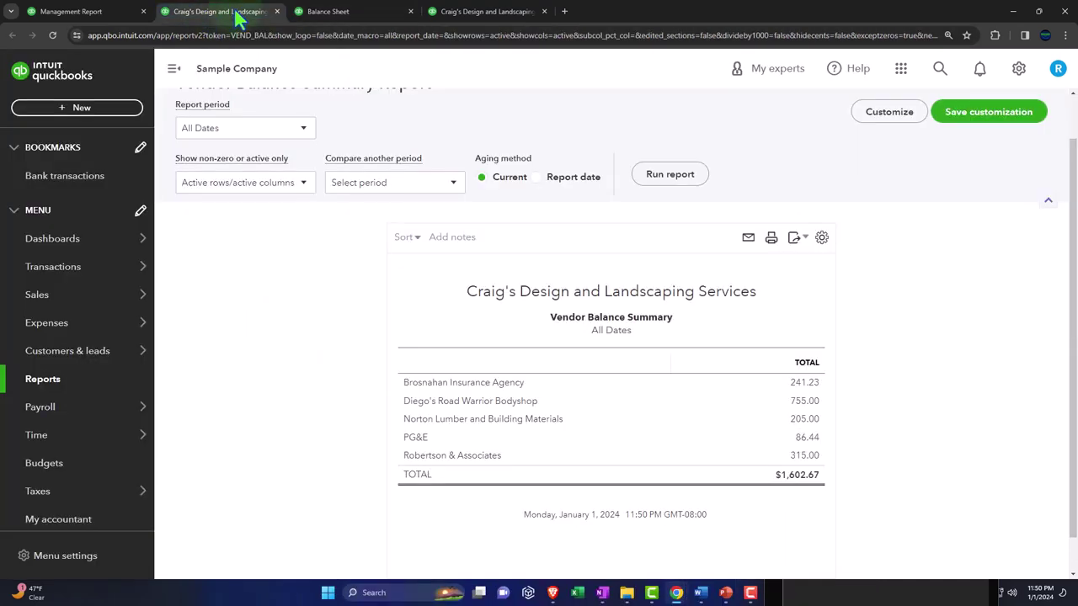
left_click(277, 12)
left_click(94, 13)
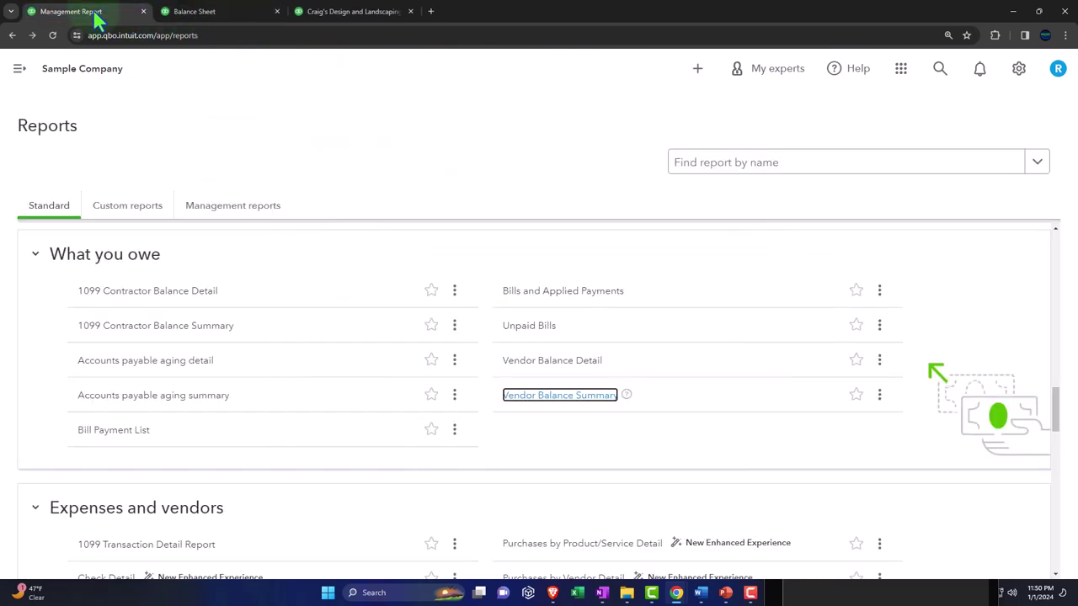
Step: Review the Expenses and vendors report group against the expense accounts on the 2023 Profit and Loss
scroll(315, 329, "down", 3)
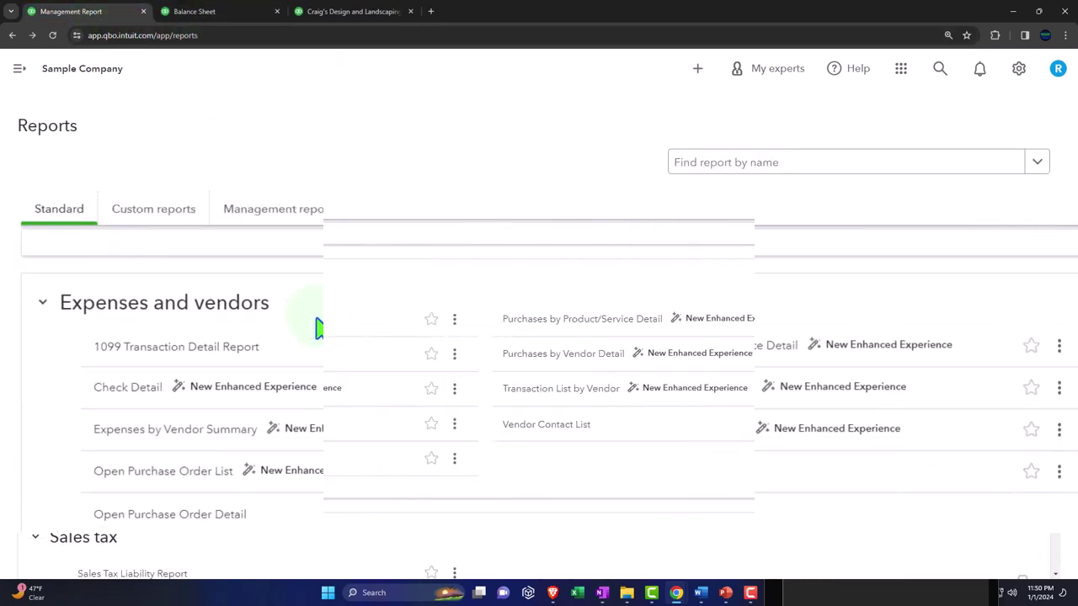
left_click(342, 11)
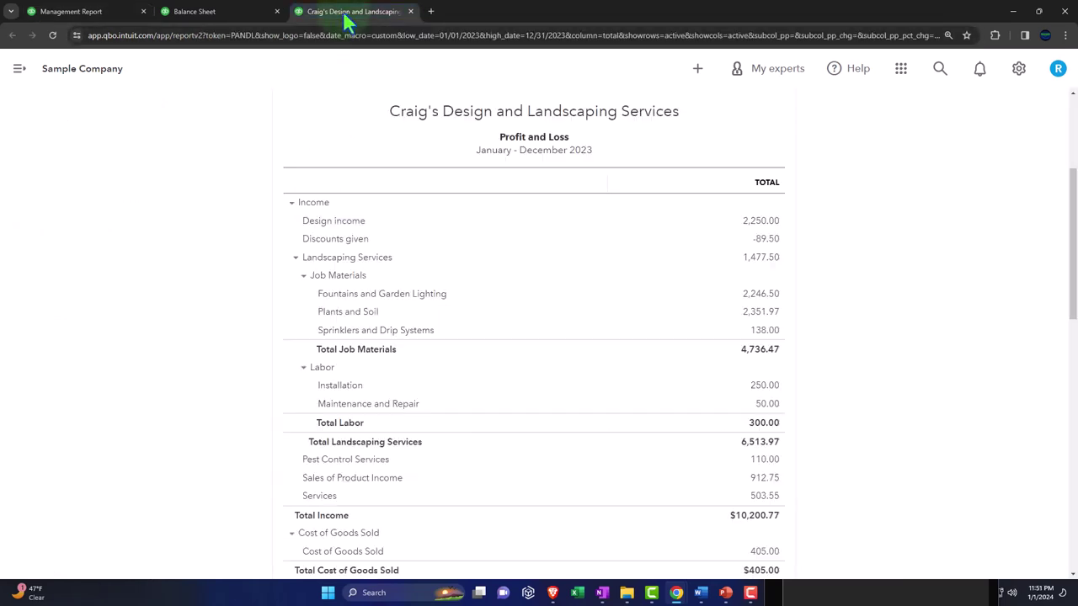
scroll(187, 283, "down", 3)
scroll(188, 284, "down", 3)
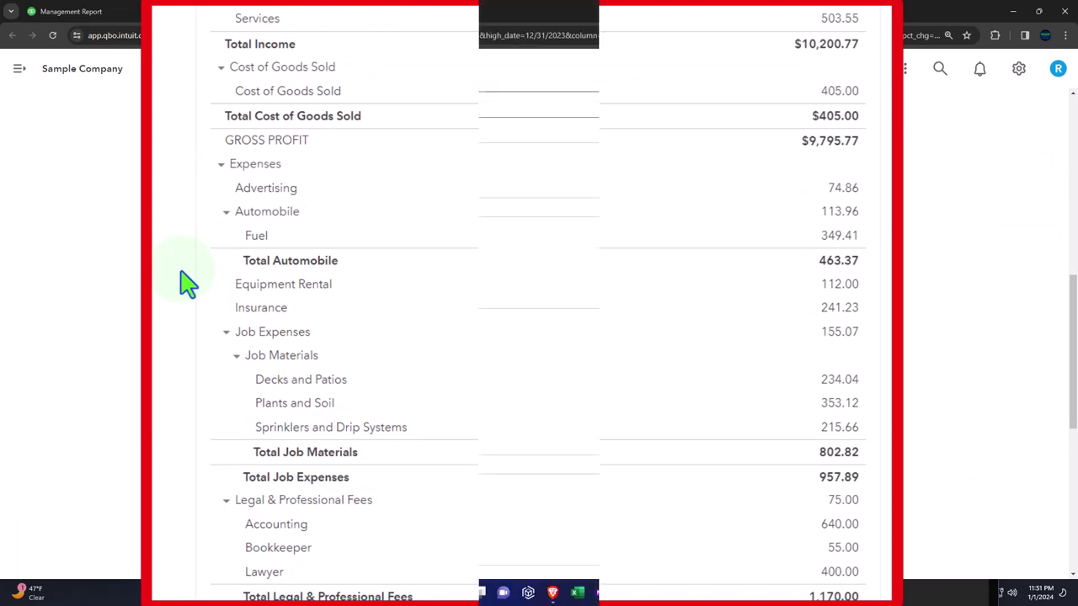
left_click(102, 12)
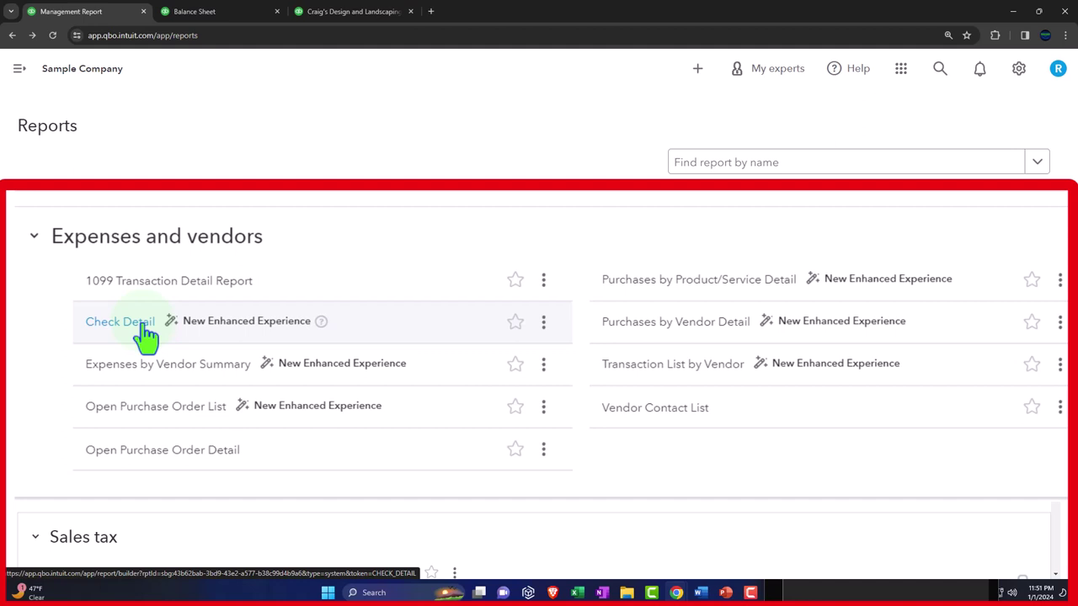
Step: Open the transaction detail behind the Balance Sheet's Checking balance, view its filter settings, and return to the Balance Sheet
left_click(211, 18)
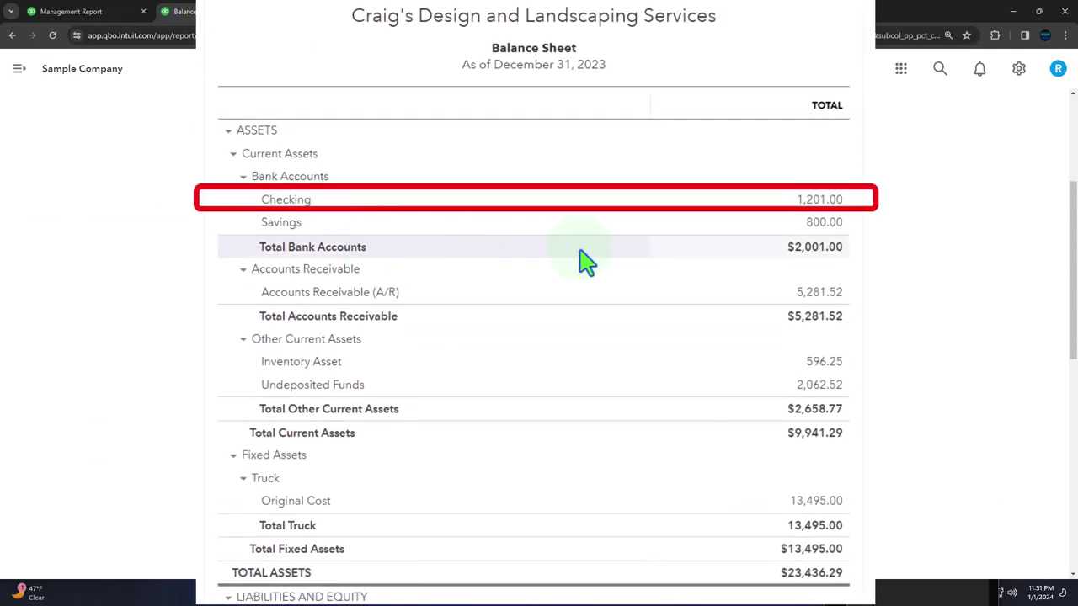
left_click(762, 259)
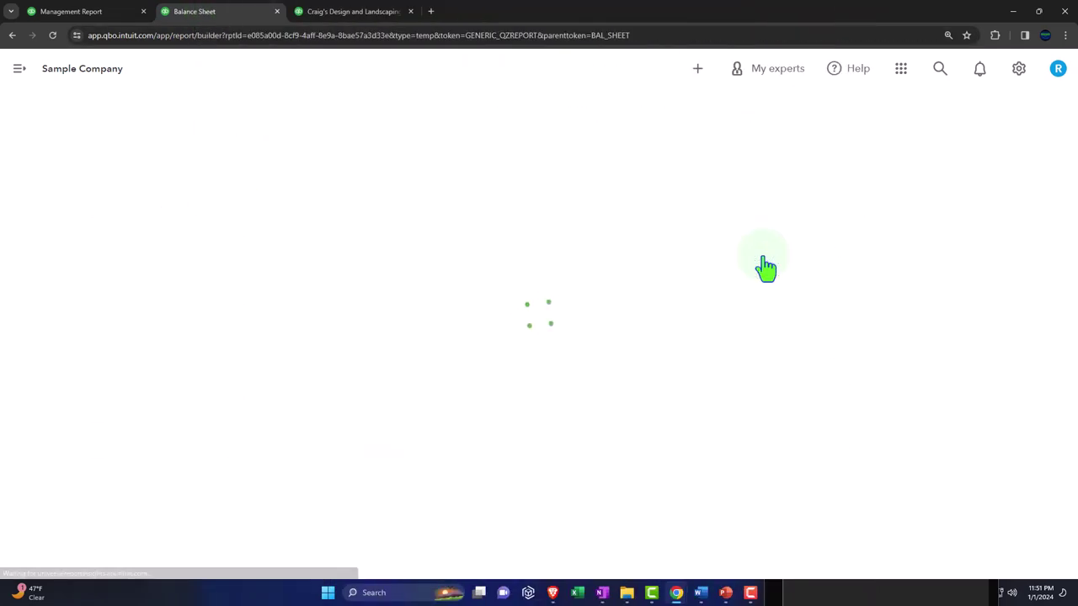
left_click(816, 178)
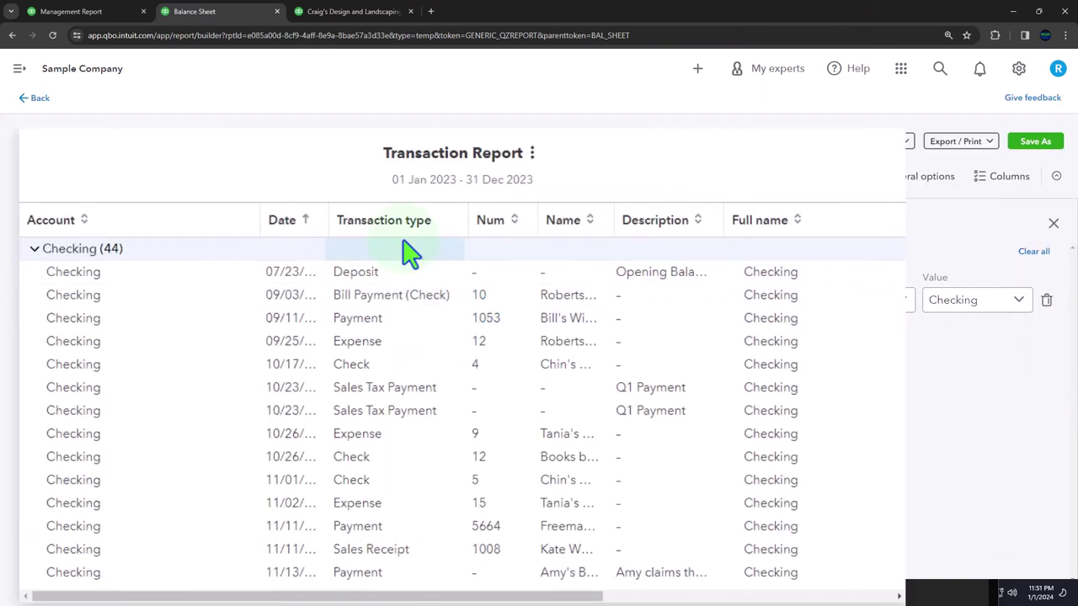
left_click(1053, 223)
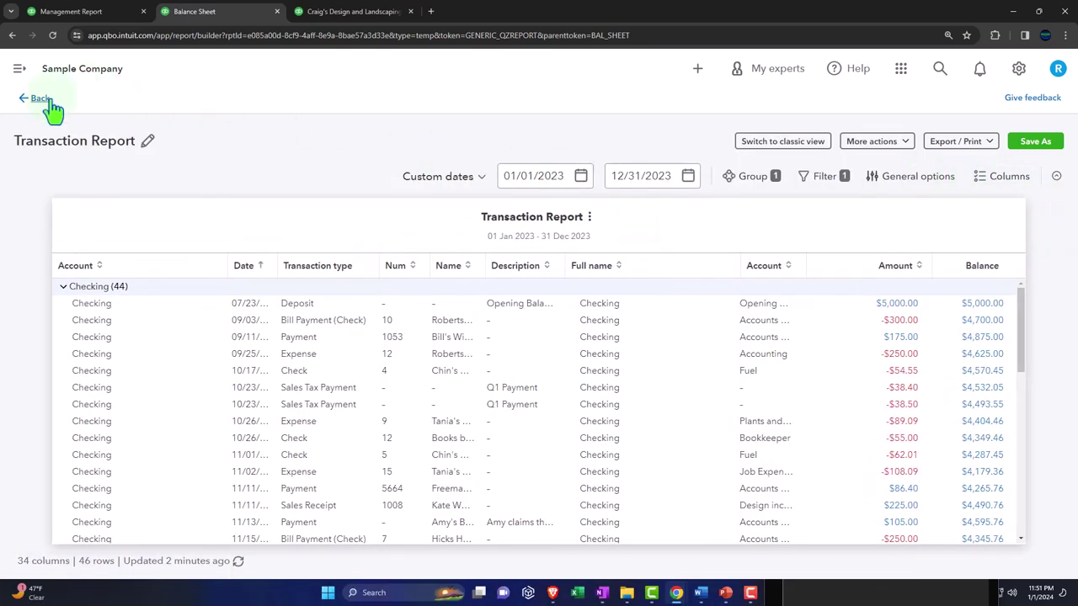
left_click(39, 97)
Step: Locate Expenses by Vendor Summary in the report list, and examine how the Profit and Loss breaks down income and expenses by account
left_click(73, 12)
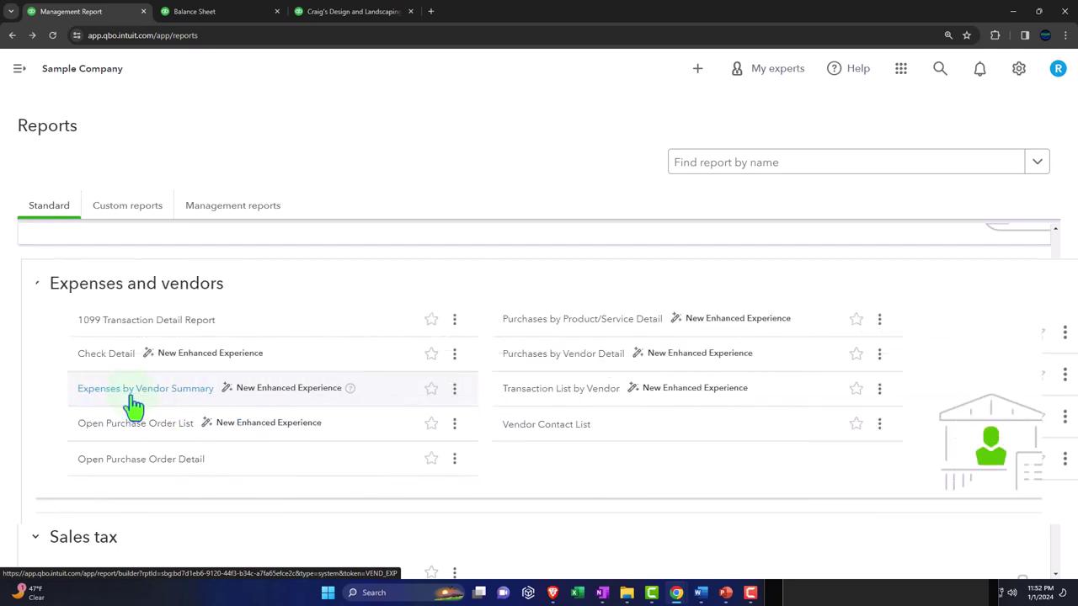
left_click(383, 12)
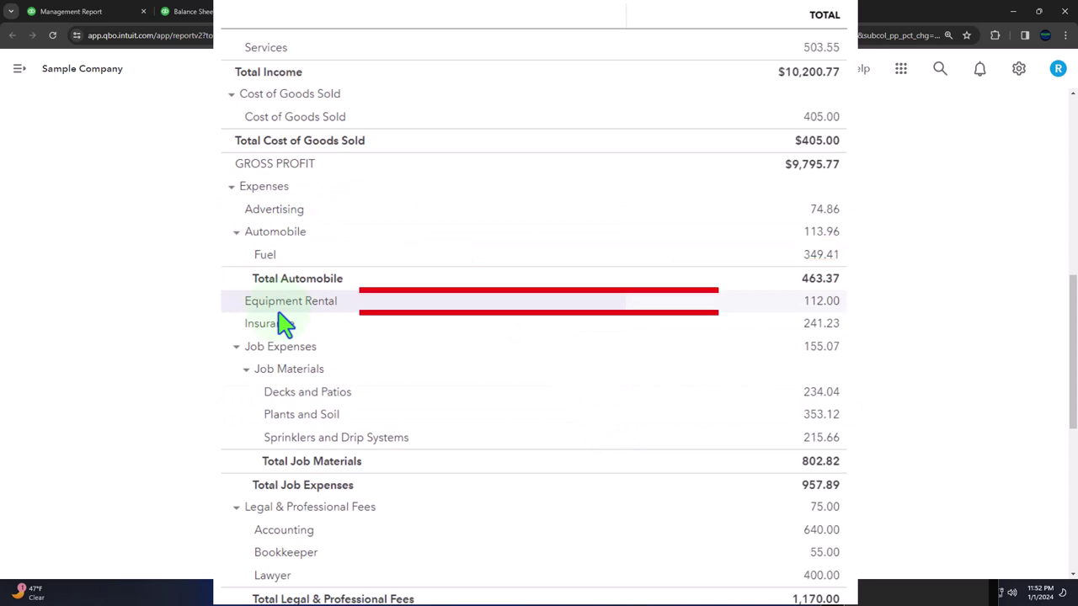
scroll(282, 324, "up", 6)
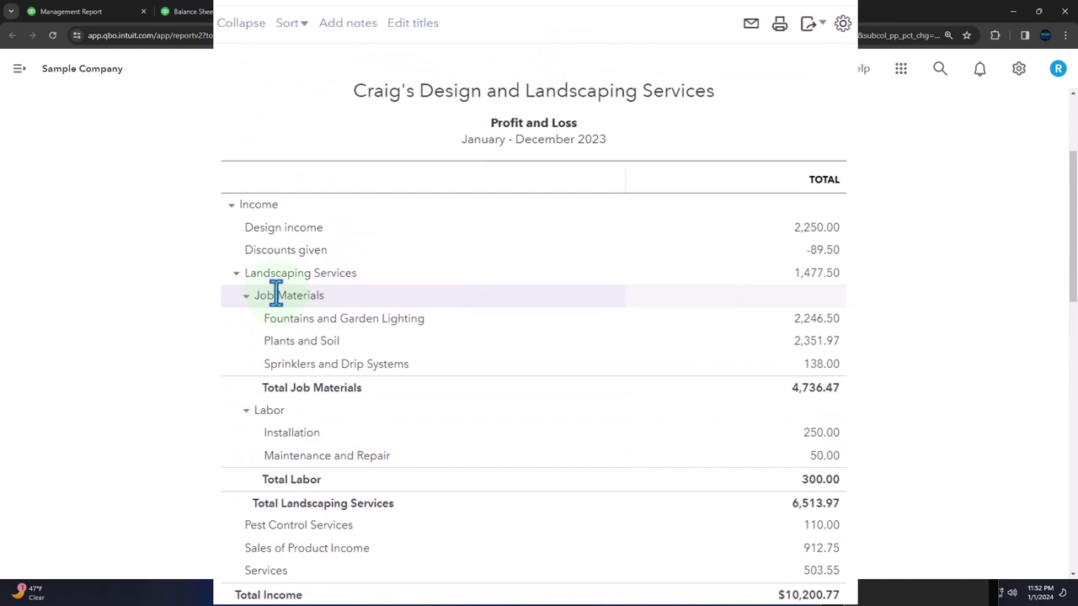
scroll(276, 293, "down", 7)
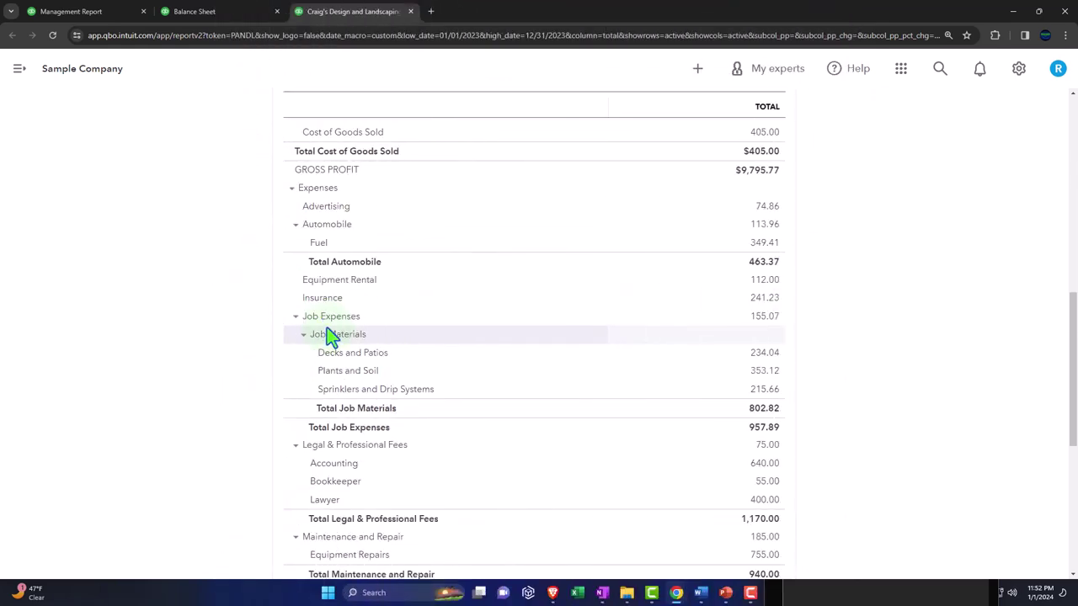
Step: Look over the vendor, Sales tax and Employees report groups, and check the navigation menu for the Taxes area
left_click(103, 16)
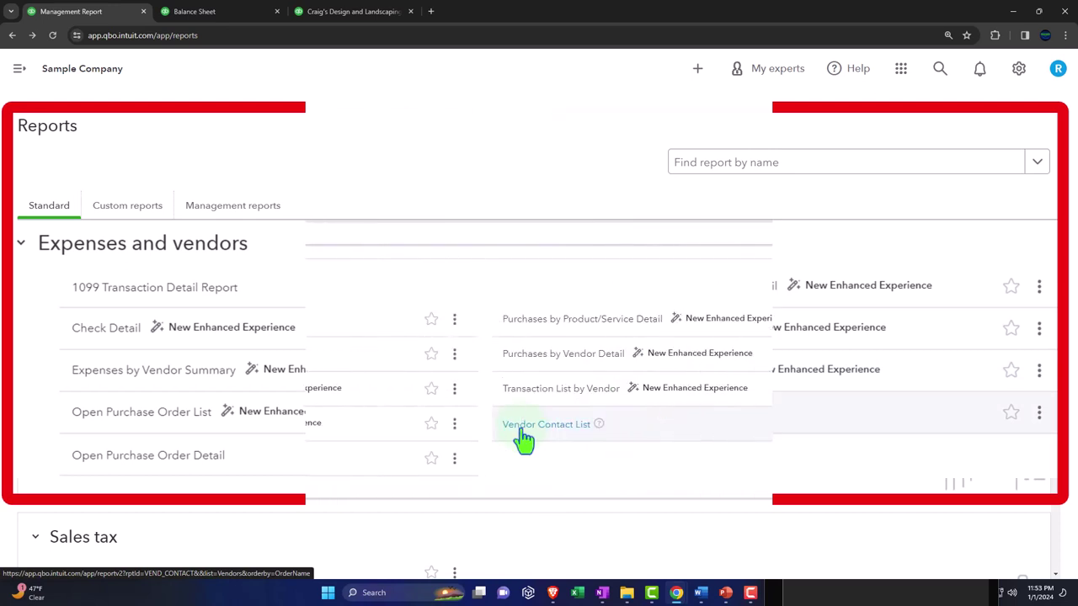
scroll(519, 441, "down", 2)
scroll(519, 440, "down", 2)
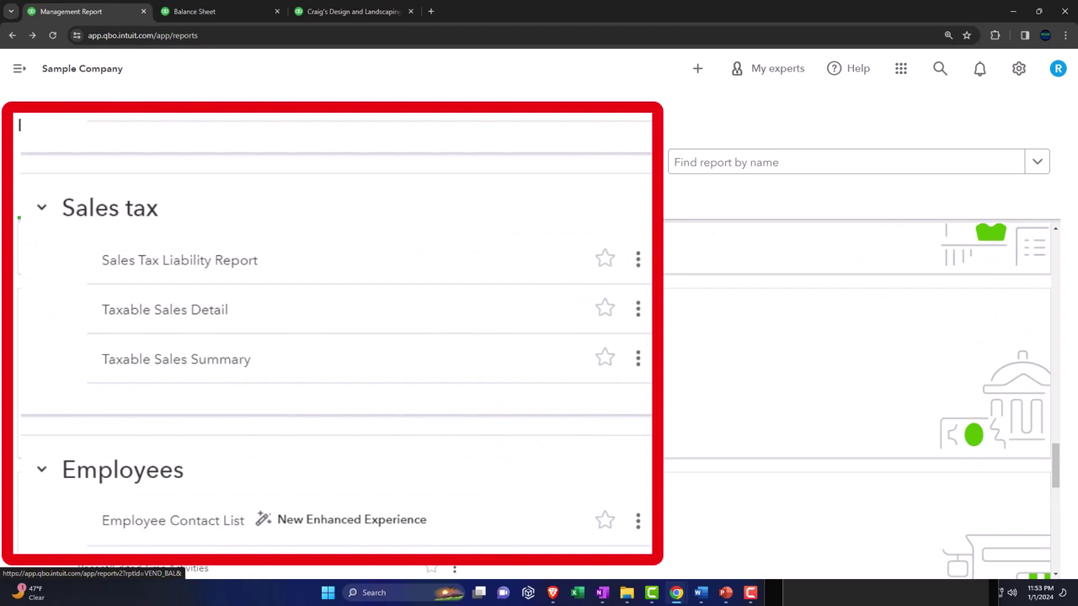
scroll(519, 441, "down", 2)
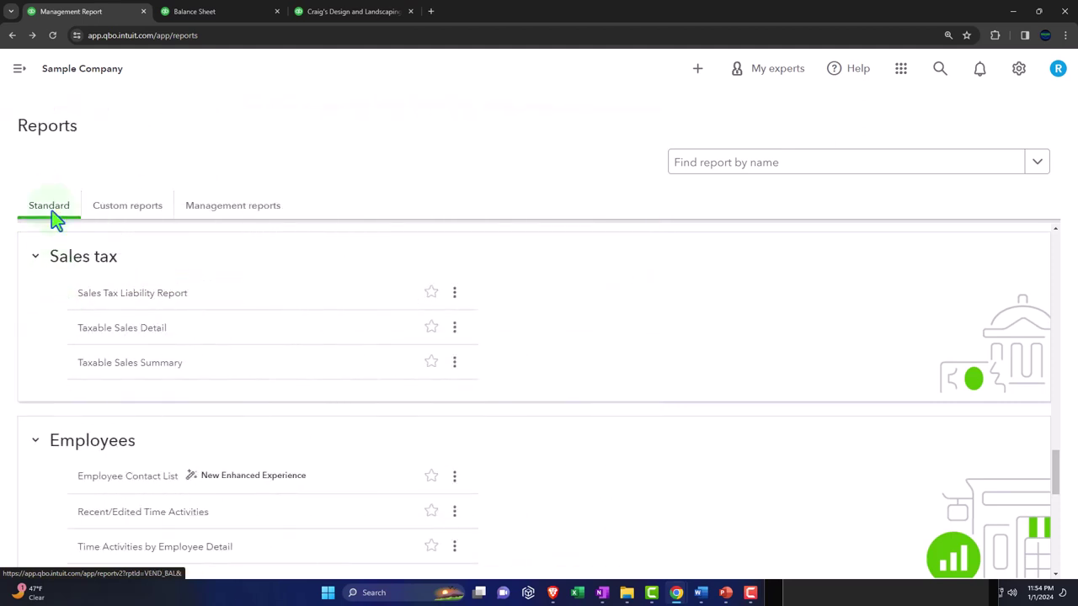
left_click(18, 69)
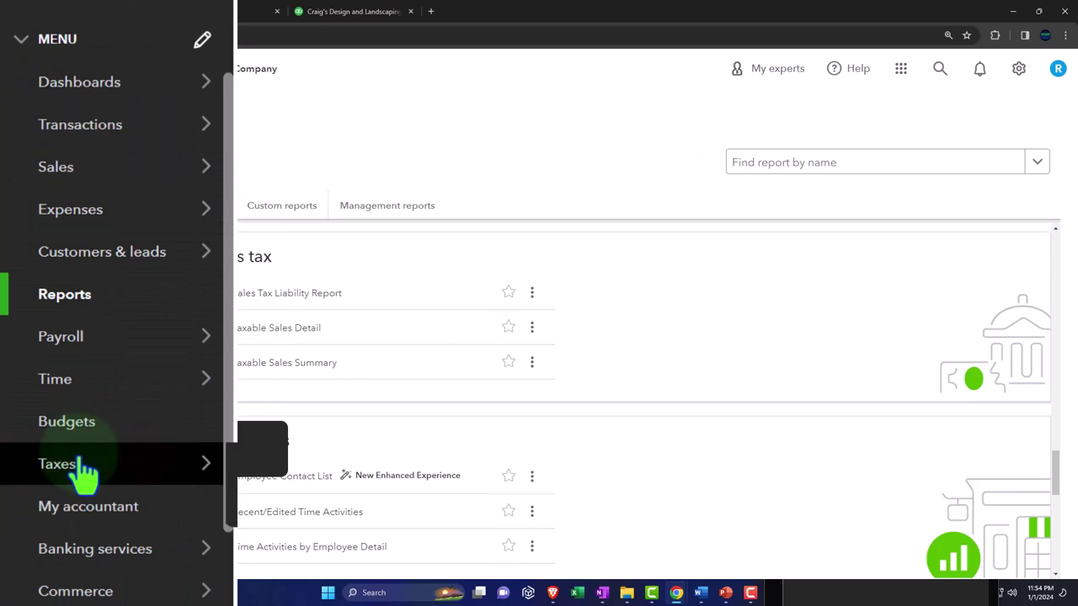
left_click(177, 75)
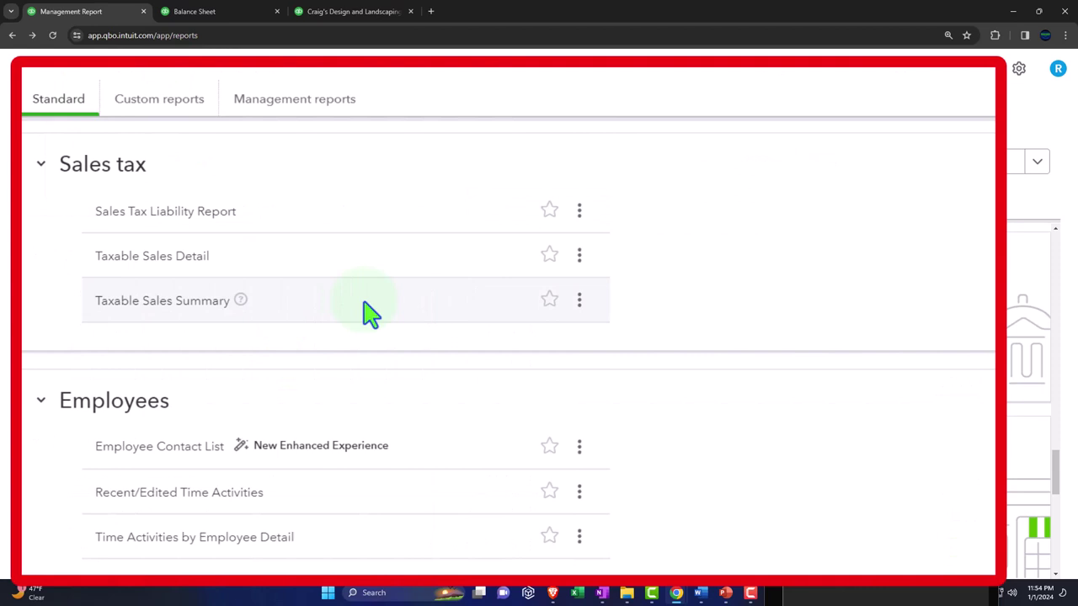
Step: Examine the Balance Sheet's assets, liabilities and equity and the Profit and Loss expenses, and return to the report list
scroll(370, 314, "down", 3)
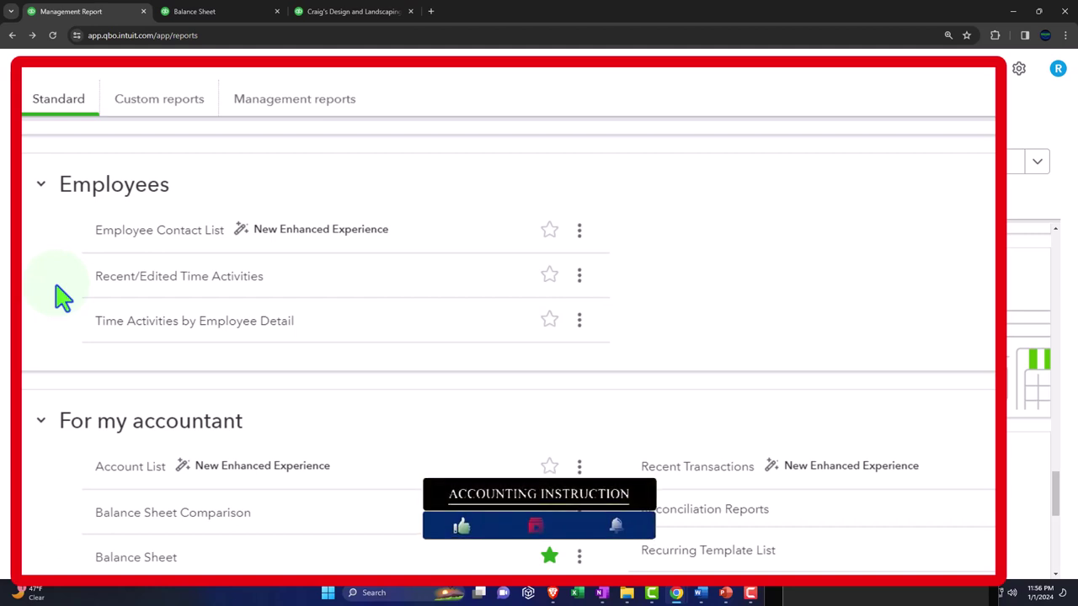
left_click(211, 13)
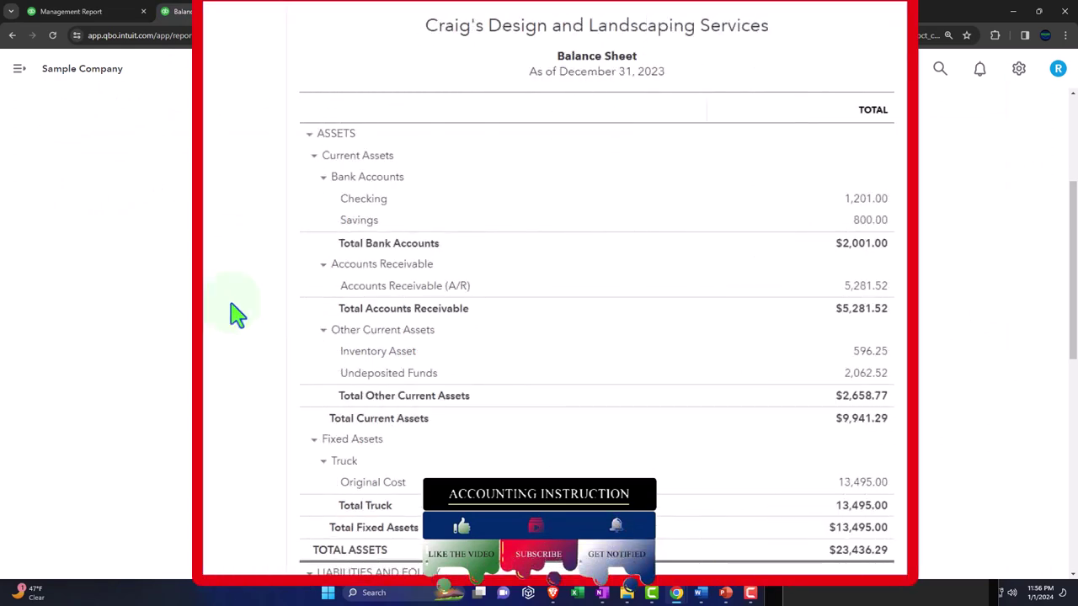
scroll(236, 313, "down", 3)
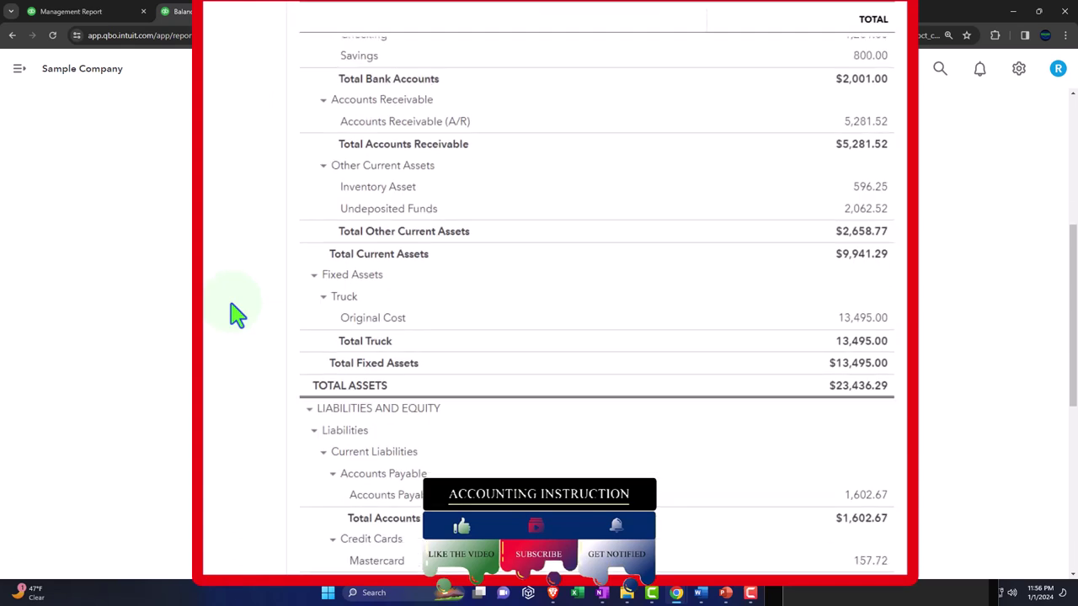
scroll(236, 313, "down", 5)
scroll(236, 313, "down", 2)
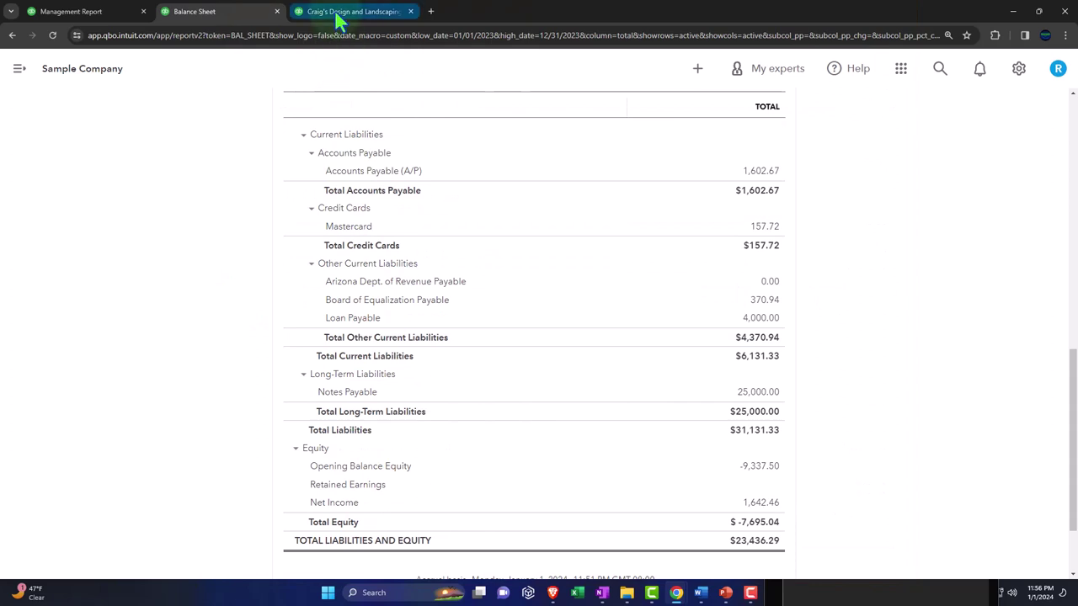
left_click(336, 11)
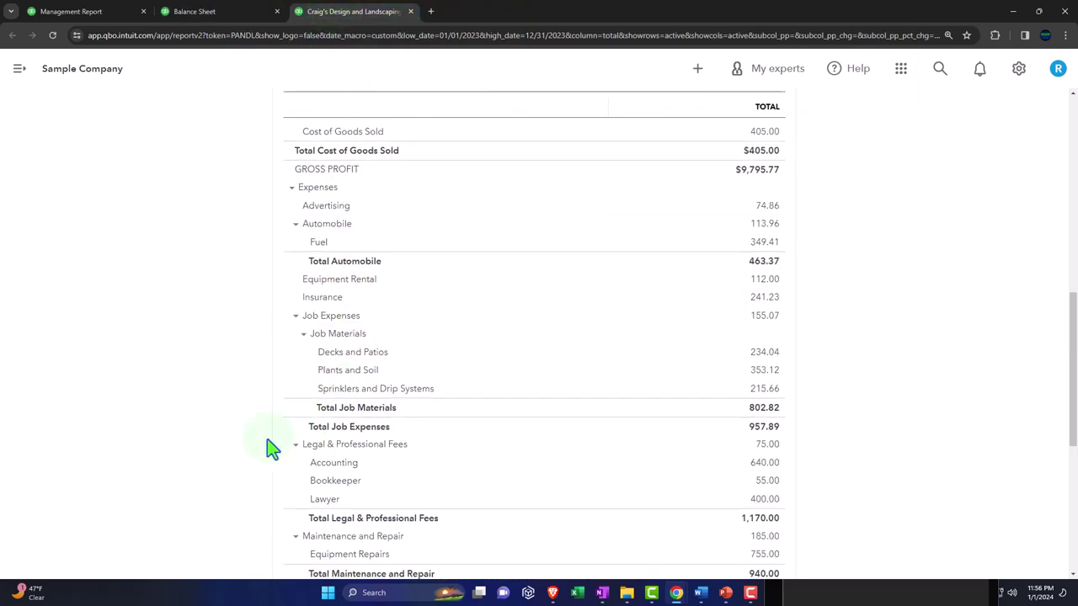
scroll(271, 449, "down", 1)
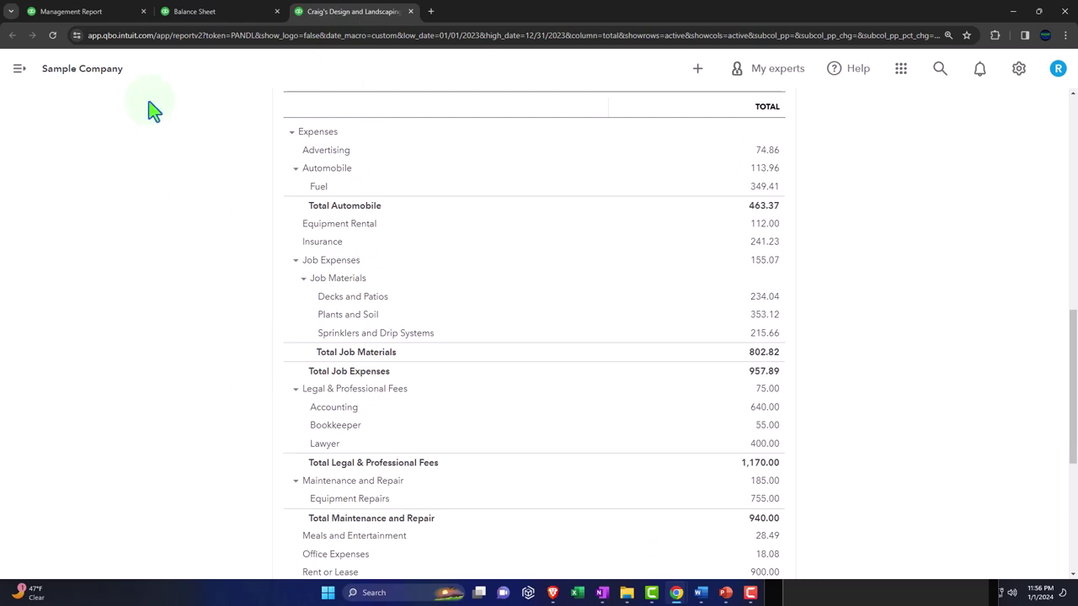
left_click(93, 14)
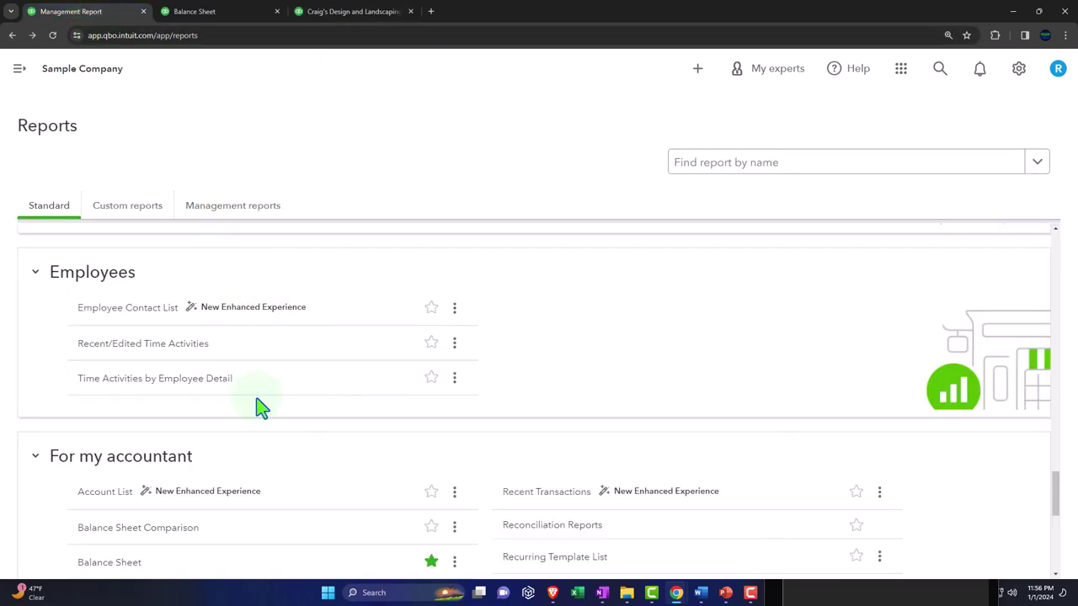
Step: Open the General Ledger report from the For my accountant group in a separate browser tab
scroll(258, 404, "down", 2)
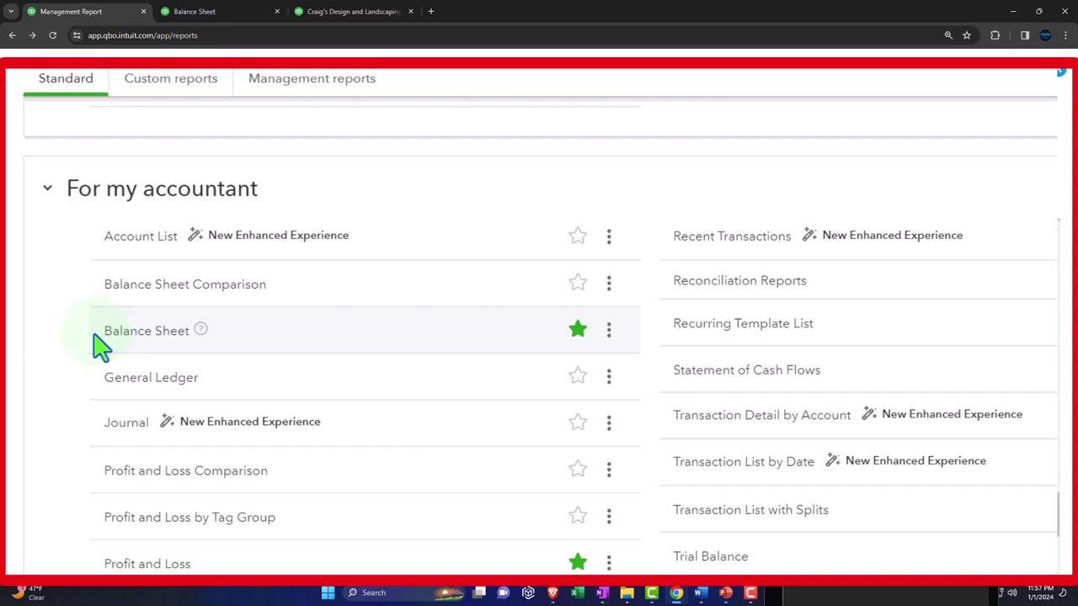
left_click(157, 385)
right_click(157, 385)
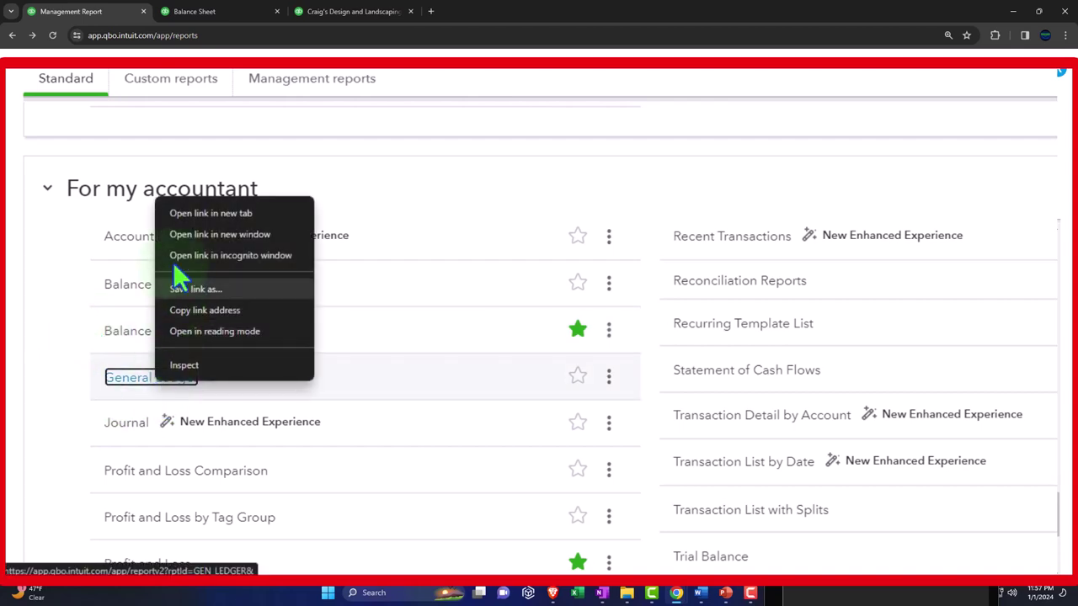
left_click(178, 214)
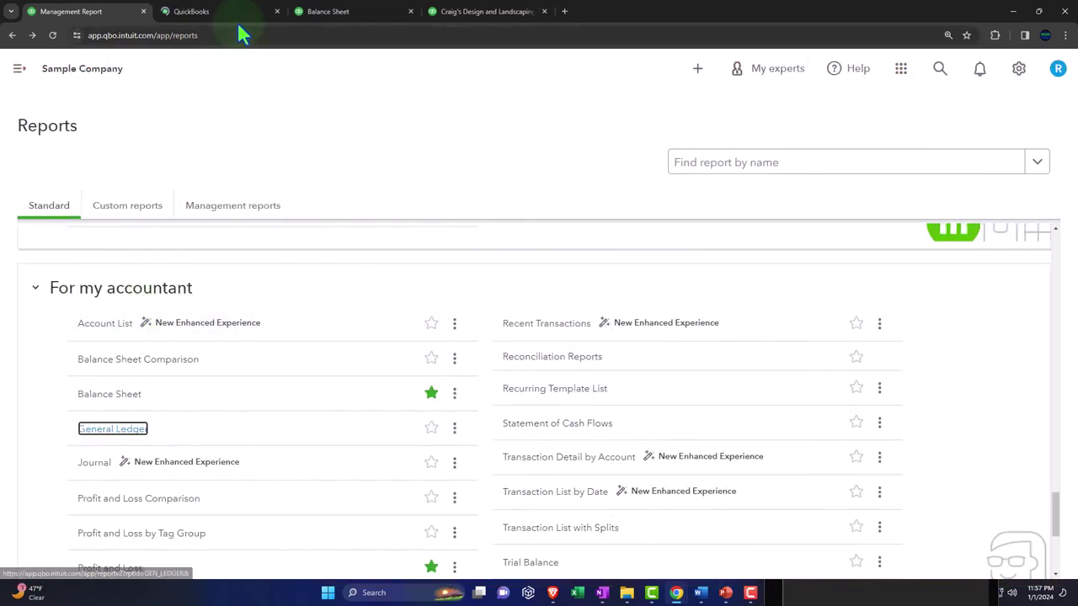
Step: Open the transaction detail behind the Checking balance on the Balance Sheet
left_click(367, 13)
scroll(397, 193, "up", 15)
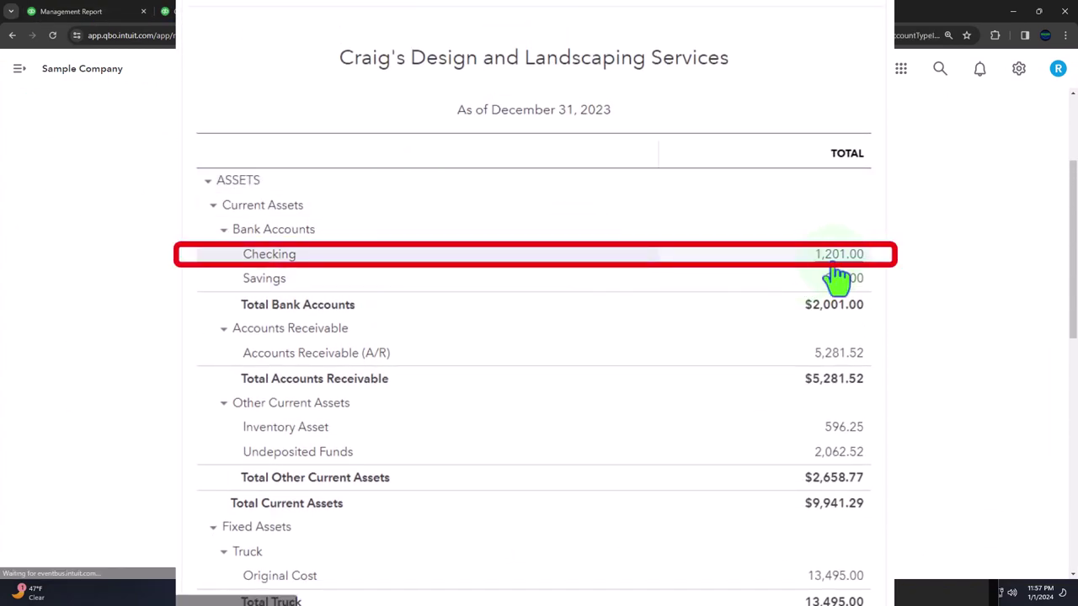
left_click(836, 268)
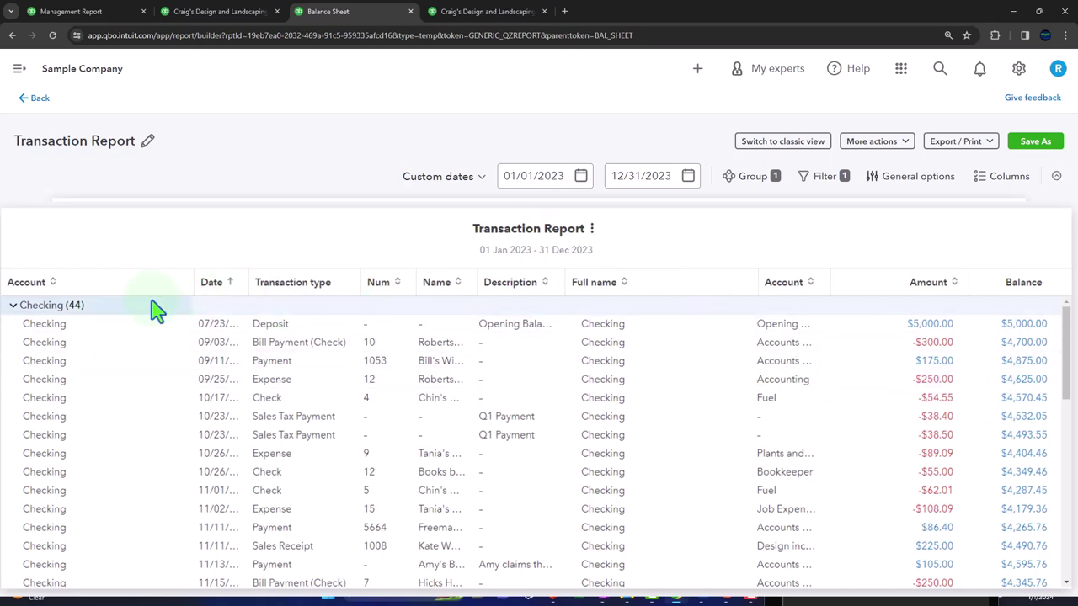
Step: Run the General Ledger report for the period 01/01/2023 to 12/31/2023
left_click(208, 14)
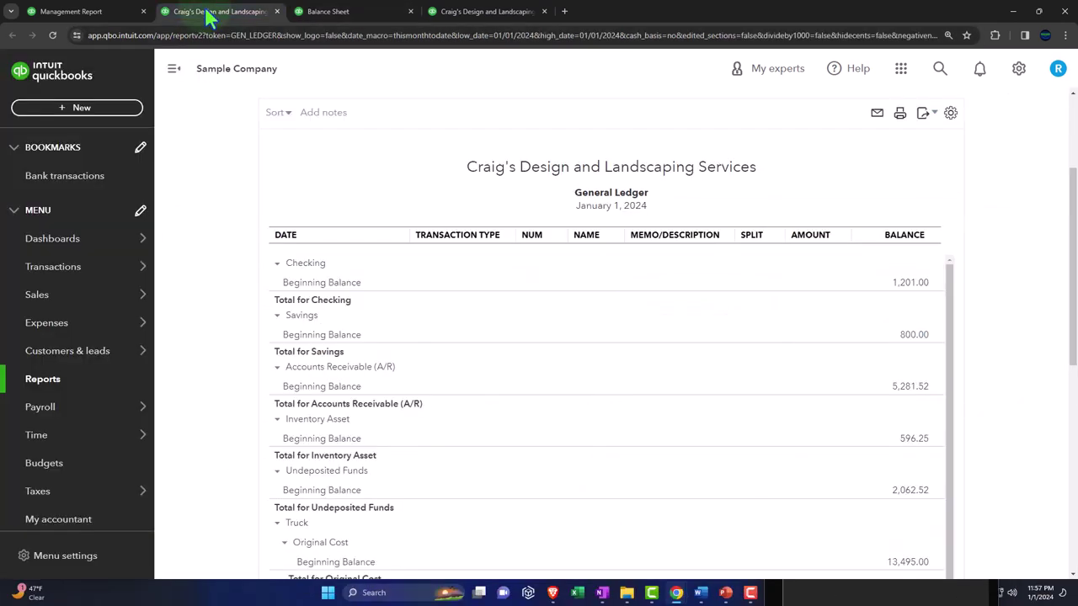
scroll(332, 246, "up", 2)
left_click(385, 180)
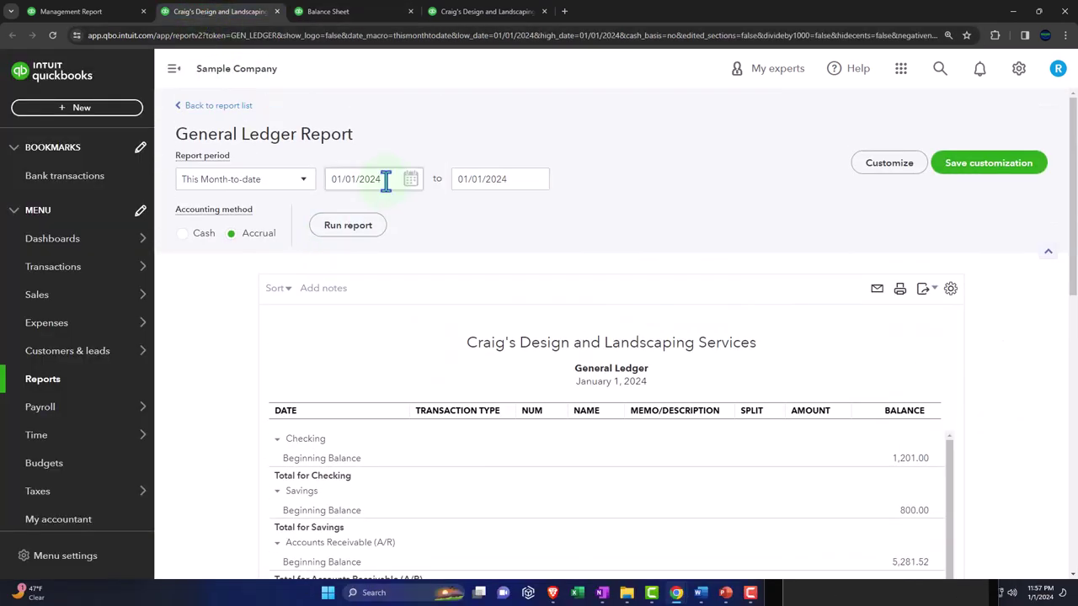
type("01012023")
key("Tab")
type("12/31/2023")
left_click(349, 227)
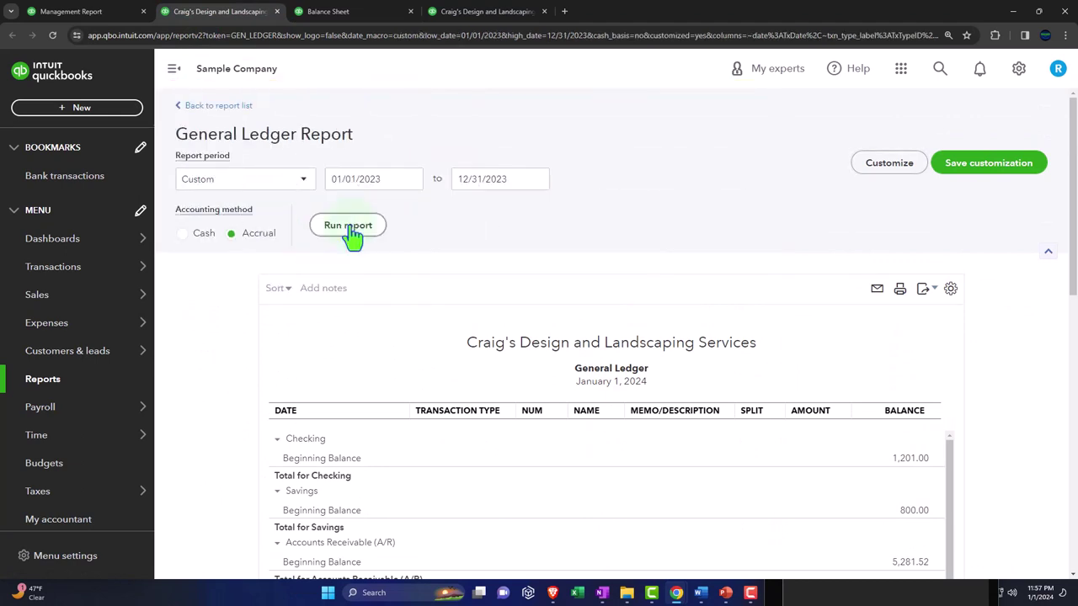
Step: Compare the General Ledger's Checking transactions, amounts and running balance with the Checking Transaction Report
scroll(368, 296, "down", 2)
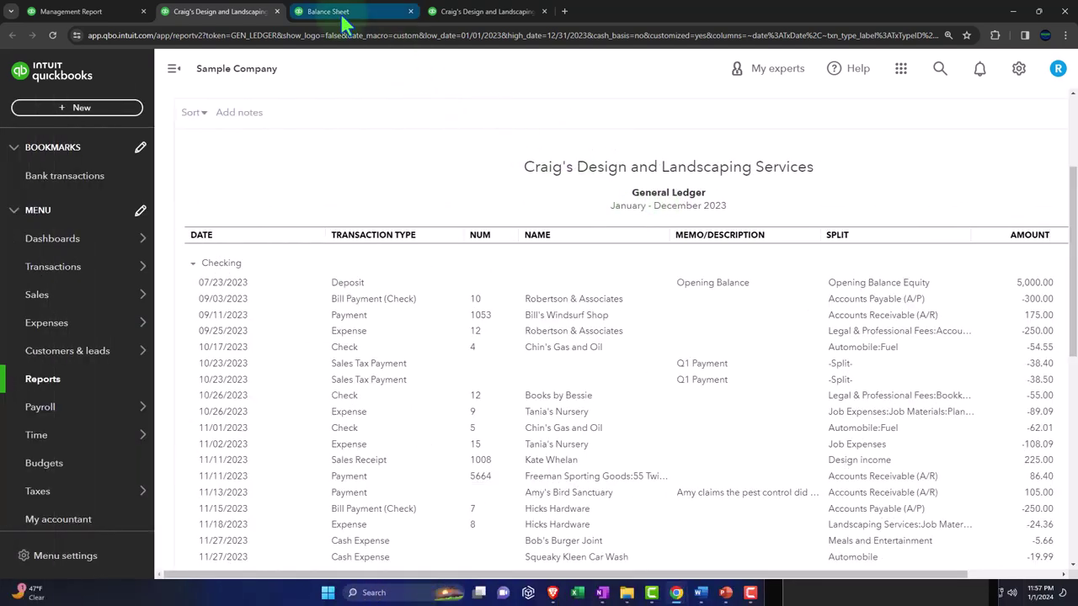
left_click(340, 12)
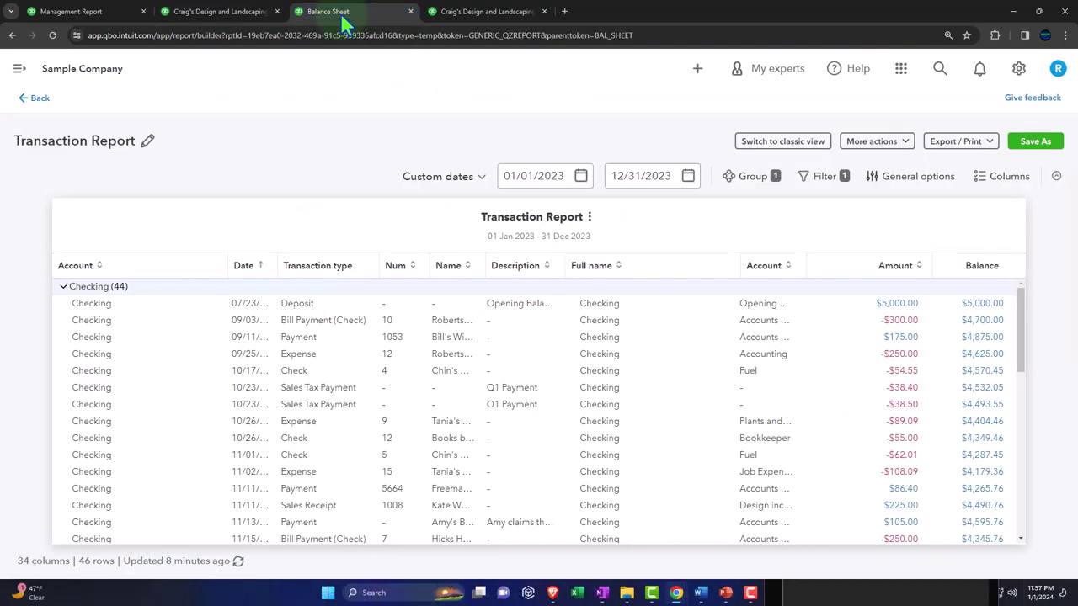
left_click(256, 12)
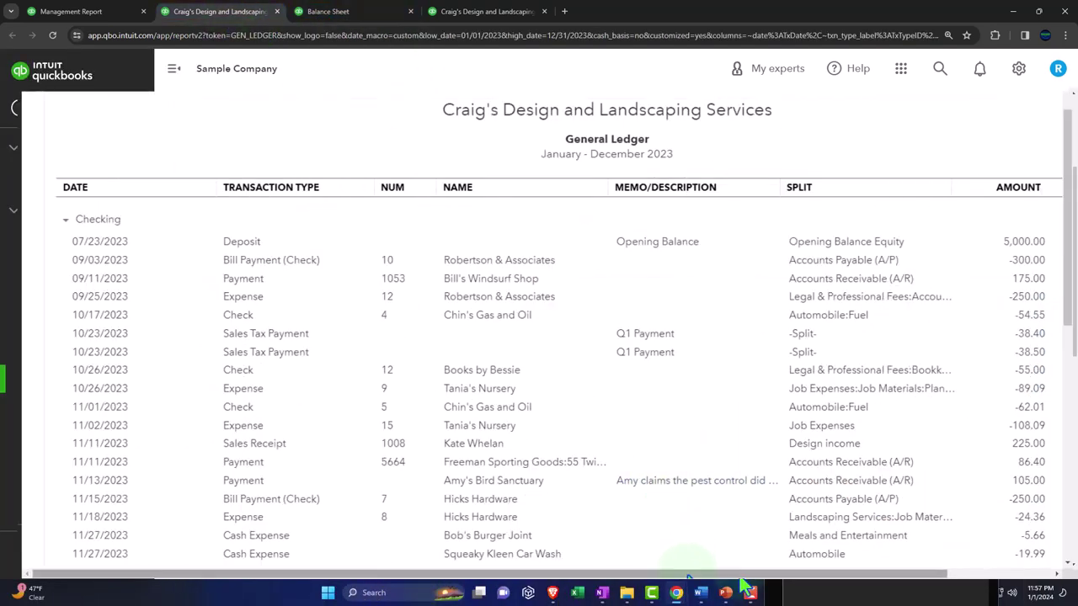
left_click_drag(742, 576, 810, 578)
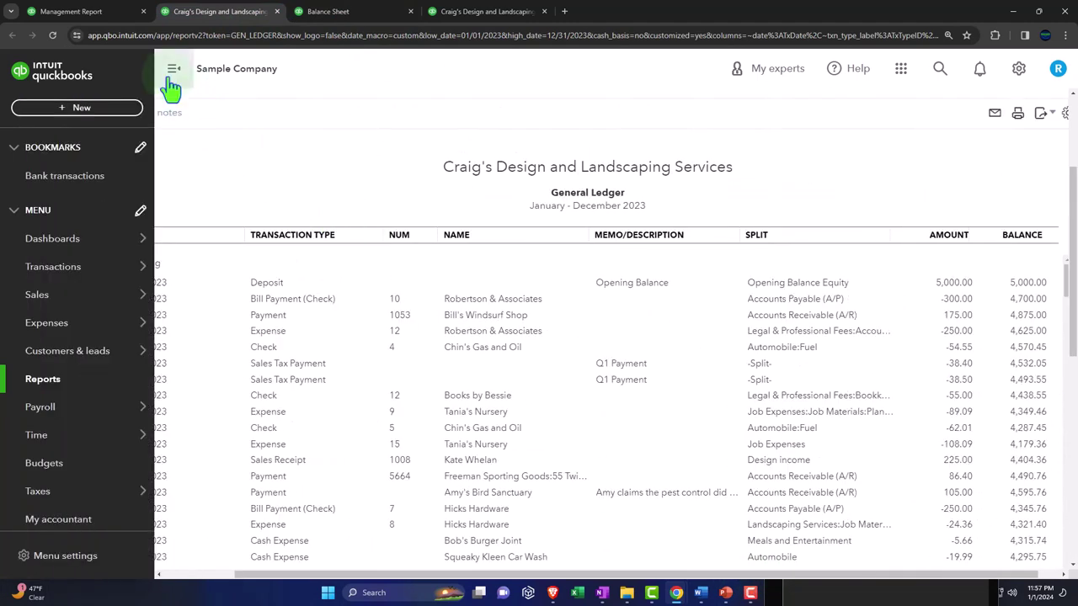
left_click_drag(654, 576, 577, 576)
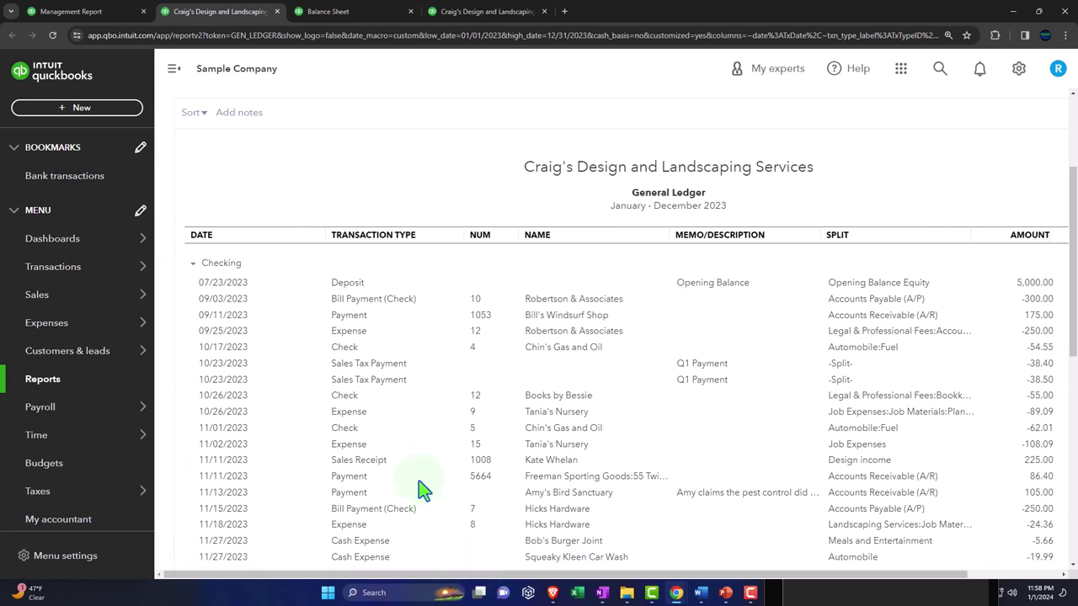
Step: View the account filter options in the General Ledger's customization settings, and close them without changes
scroll(425, 453, "up", 2)
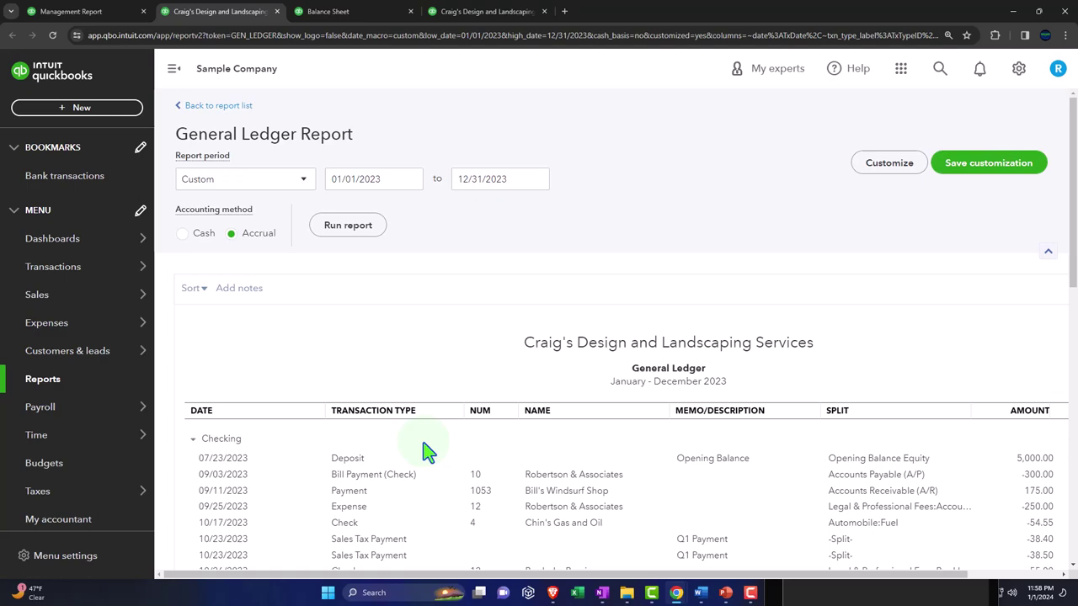
left_click(868, 177)
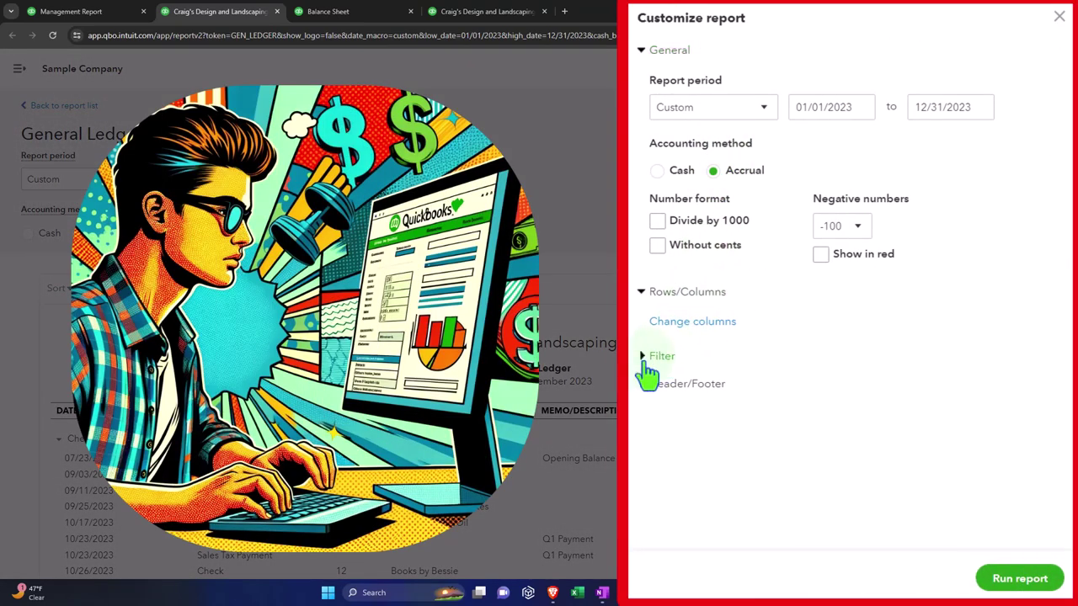
left_click(656, 356)
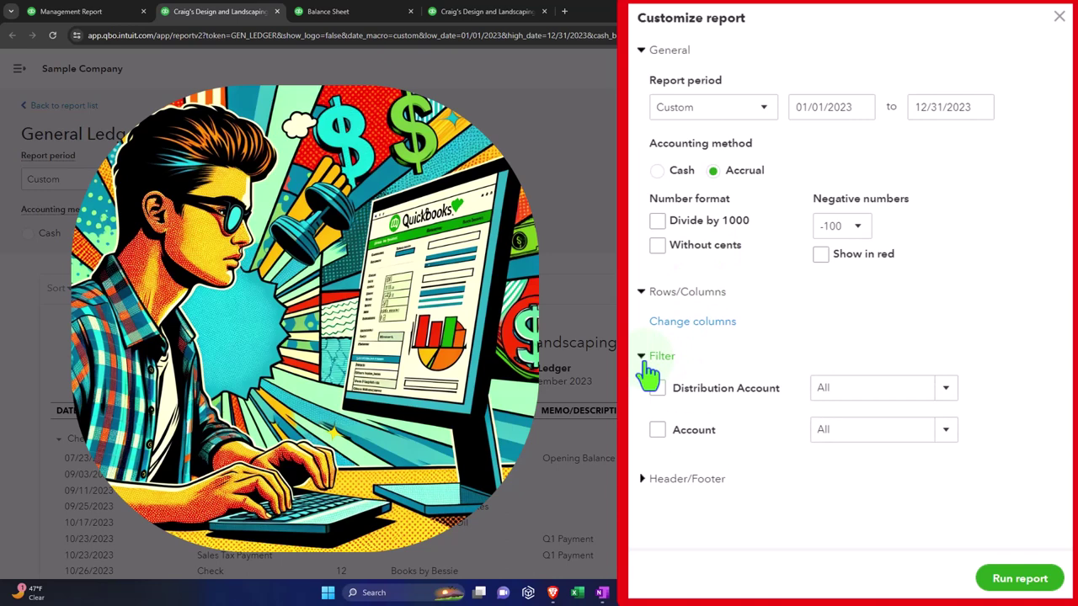
left_click(1058, 17)
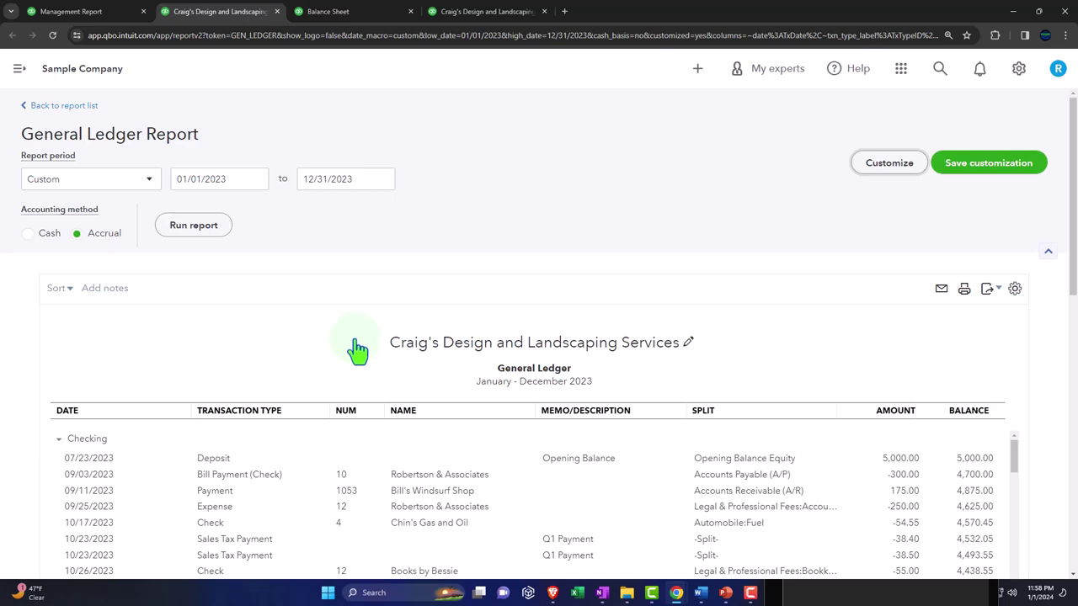
Step: Close the General Ledger report and return from the Checking Transaction Report to the Balance Sheet
left_click(277, 11)
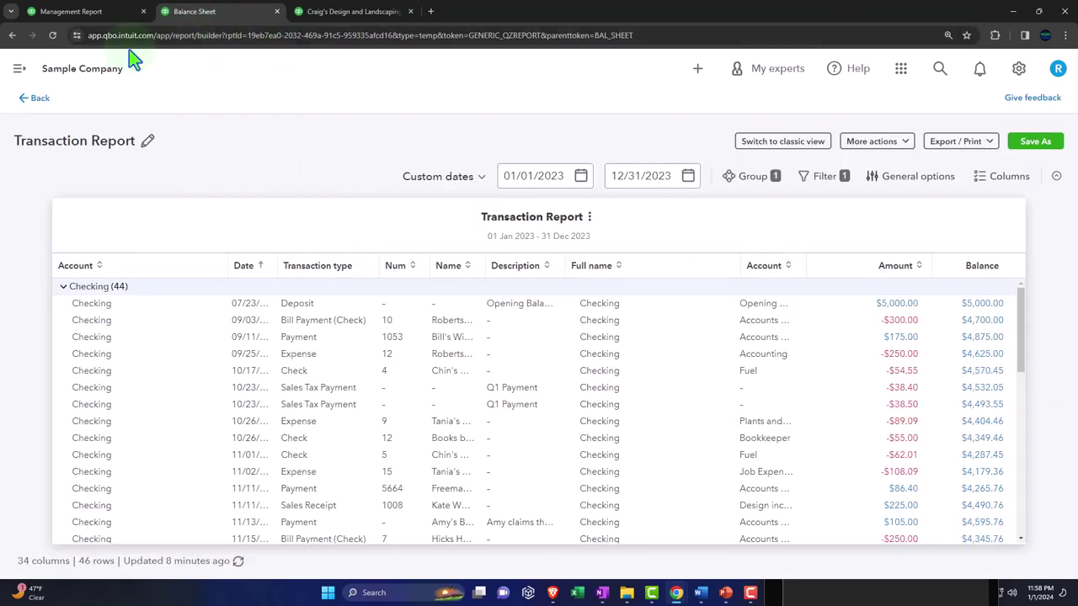
left_click(47, 100)
scroll(84, 160, "down", 2)
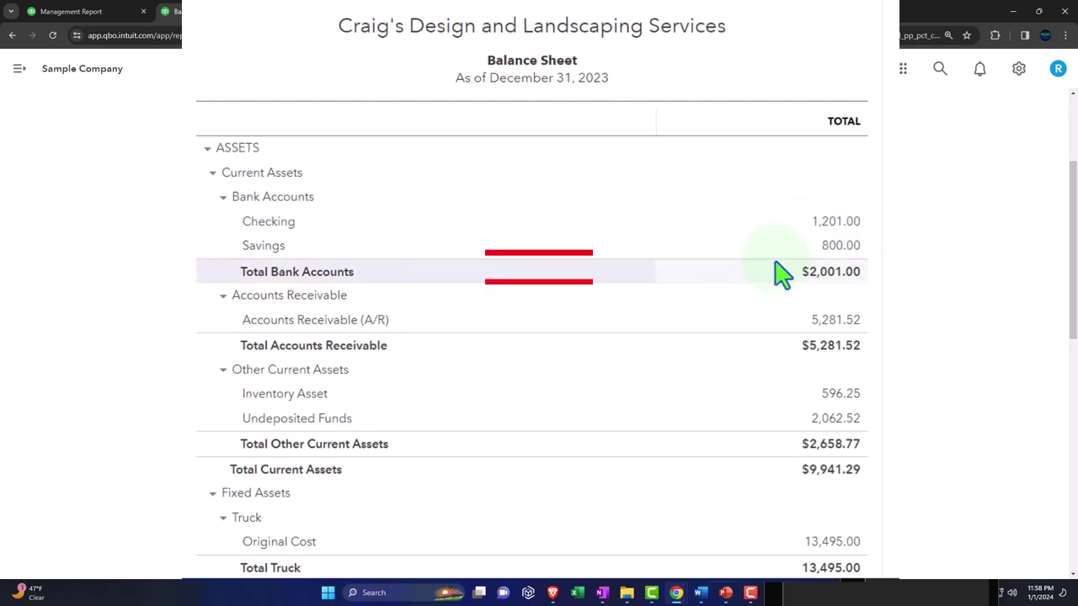
Step: Open the Journal report from the For my accountant group in a separate browser tab and switch to it
left_click(84, 12)
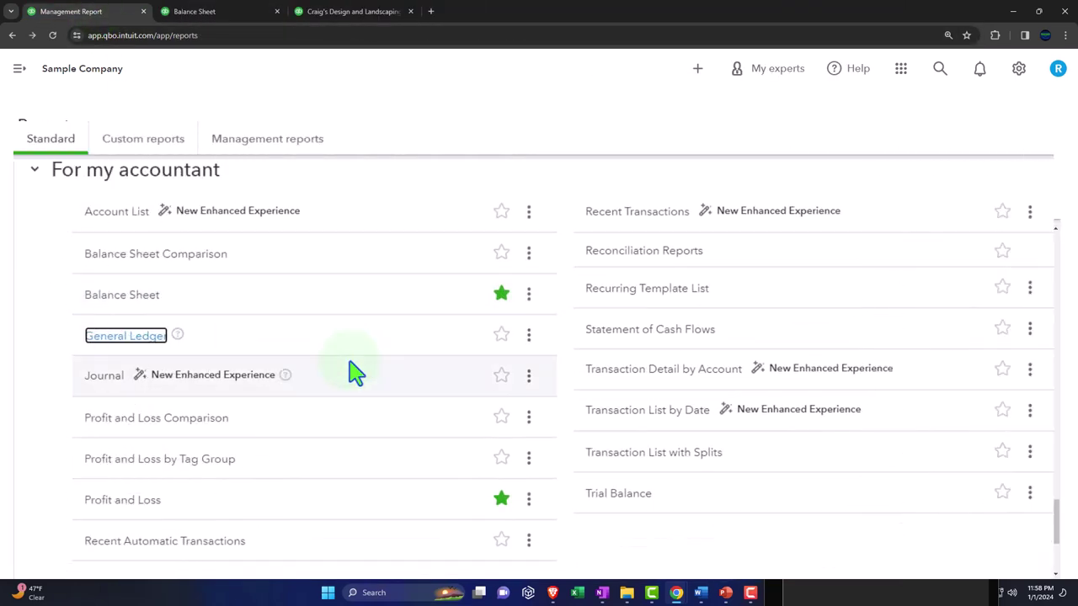
right_click(112, 380)
left_click(127, 392)
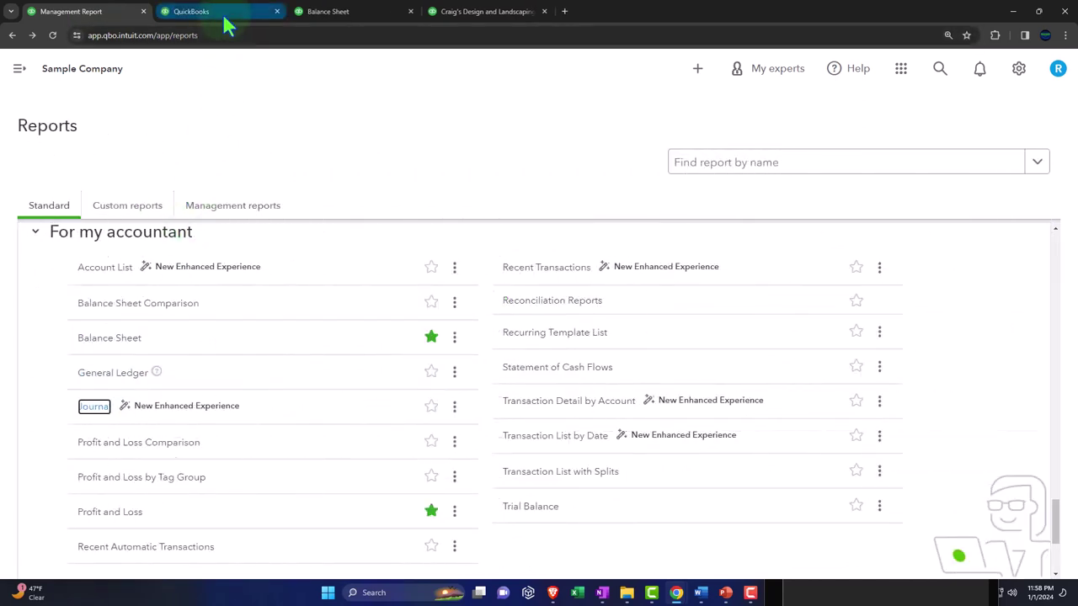
left_click(224, 15)
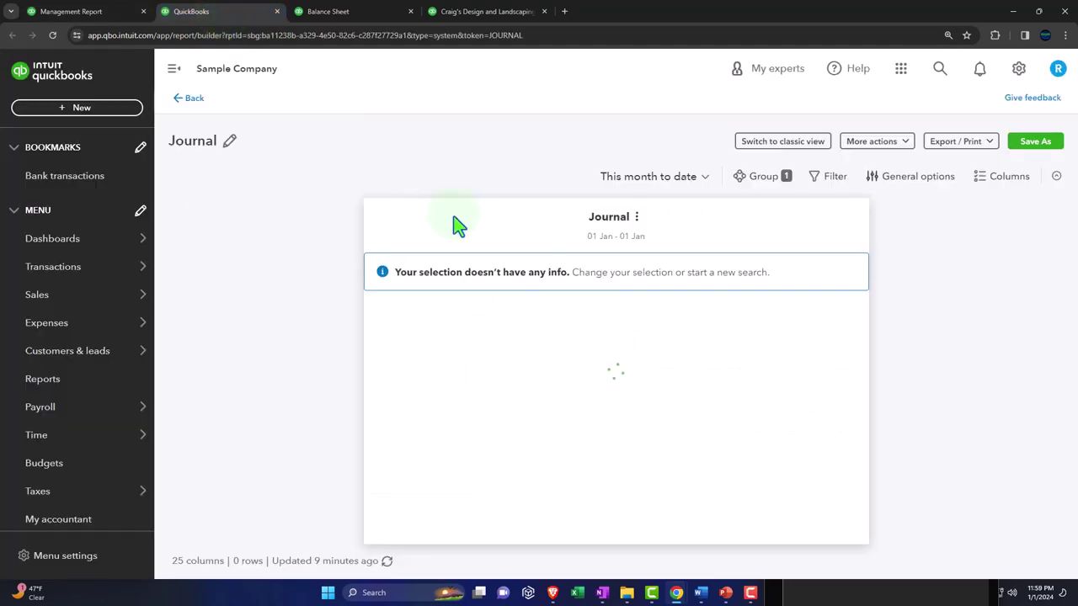
Step: Set the Journal report to custom dates from 01/01/2023 to 12/31/2023
left_click(617, 171)
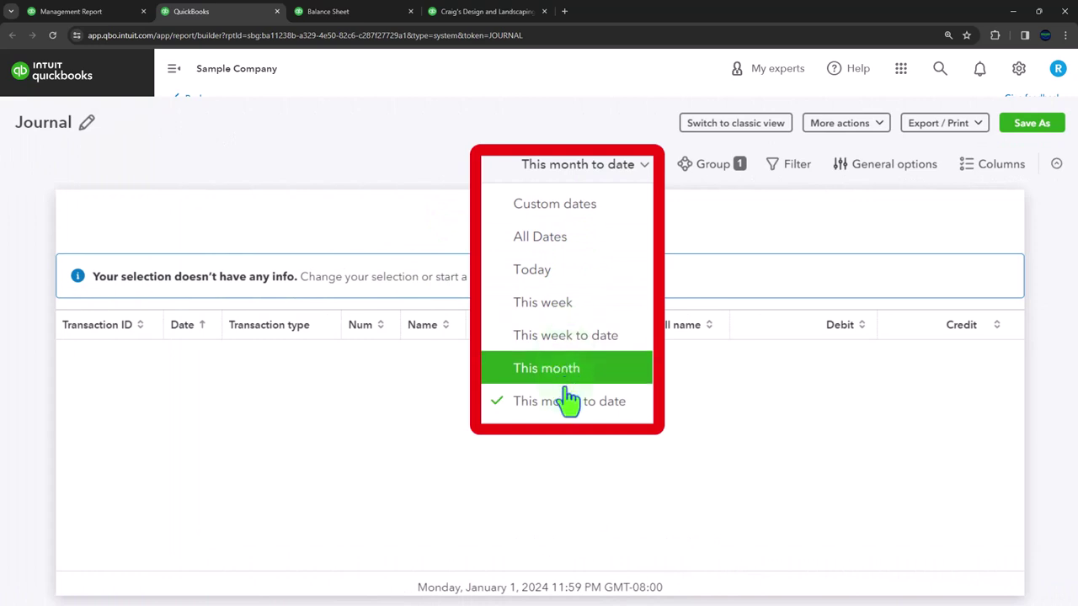
left_click(555, 206)
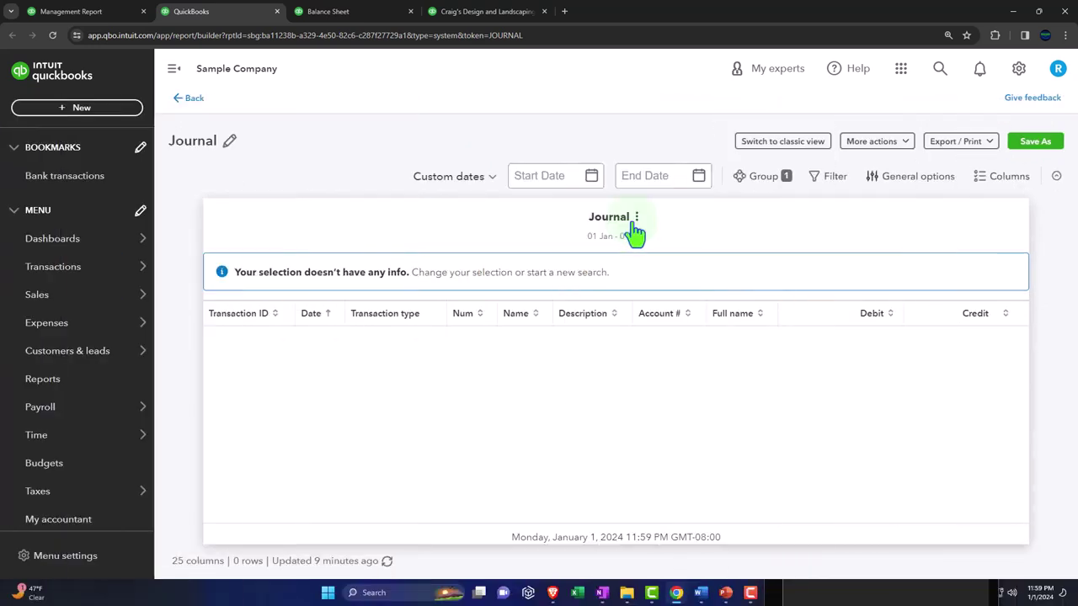
left_click(567, 176)
type("01/01/2023")
key("Tab")
type("12312023")
key("Tab")
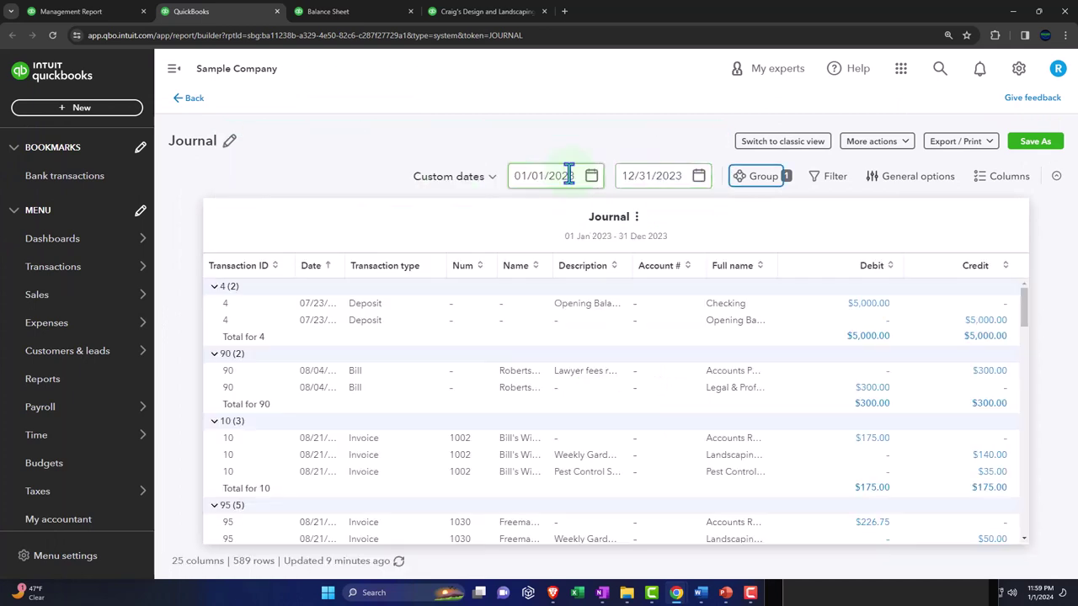
Step: Collapse the navigation menu and review the Journal's debits and credits by transaction
left_click(173, 68)
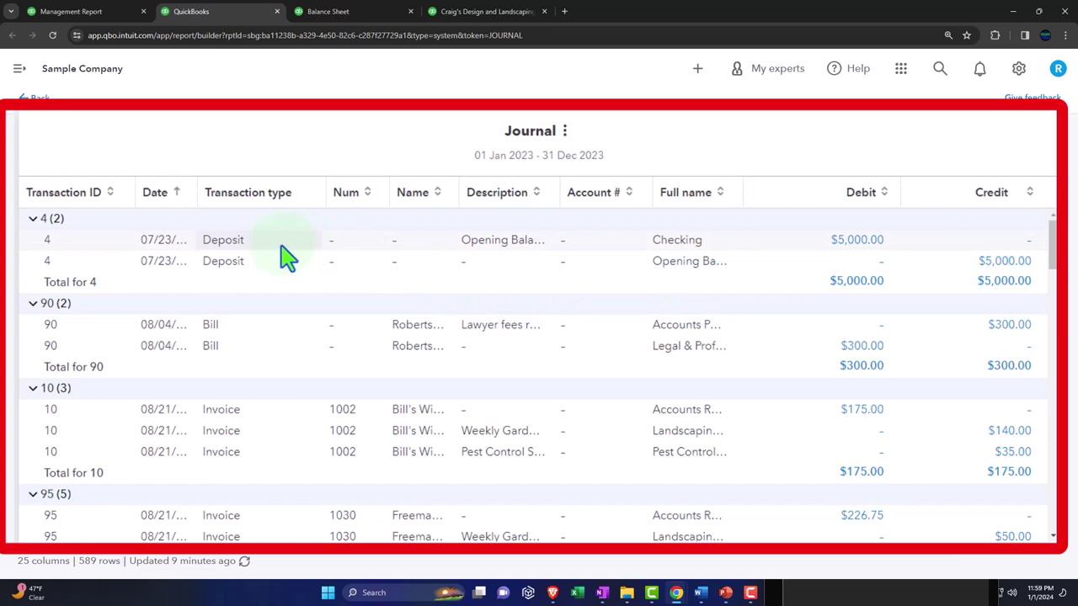
scroll(288, 259, "down", 1)
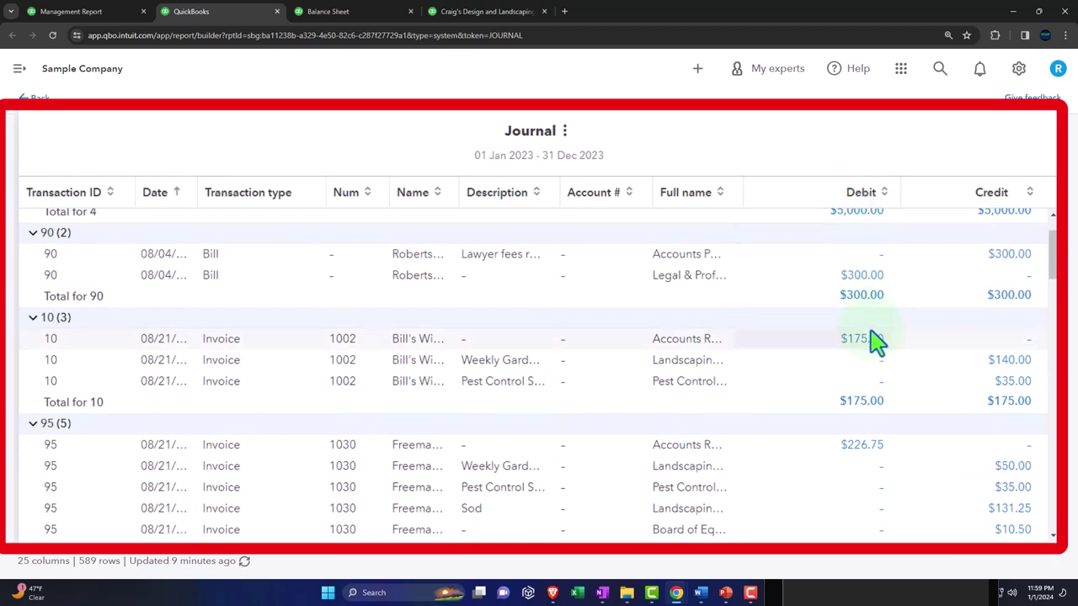
scroll(983, 369, "down", 3)
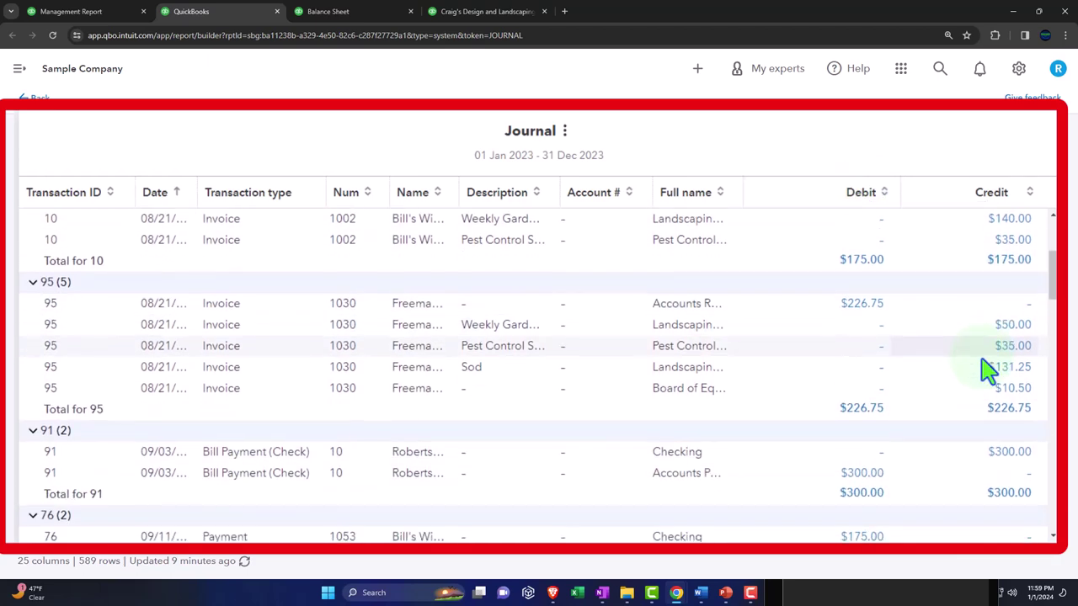
Step: Examine the Journal's invoices, payments, expenses and bills, comparing each transaction's debit and credit totals
scroll(987, 371, "down", 2)
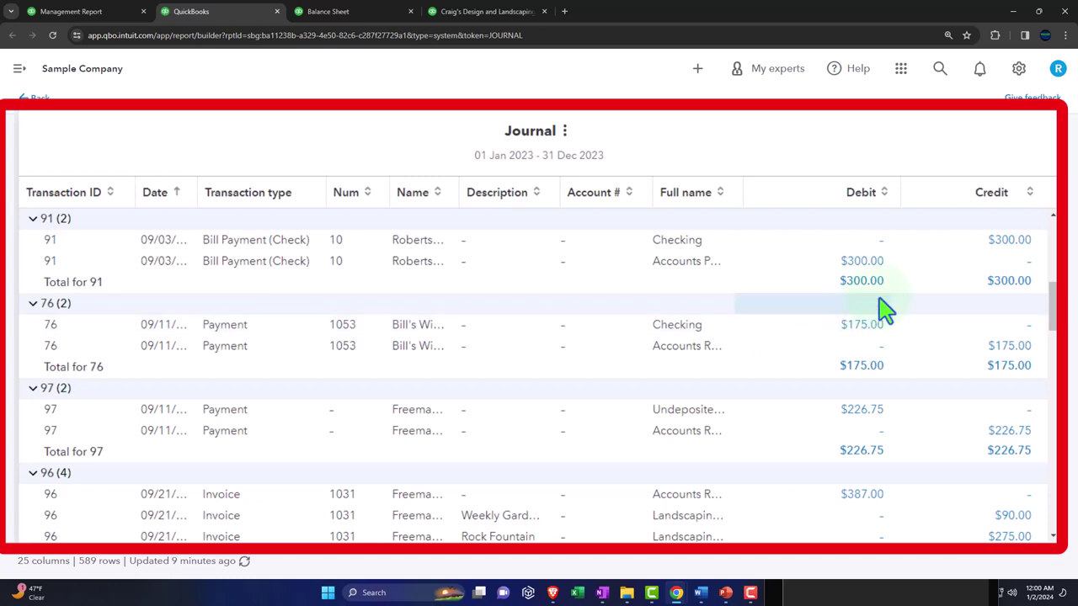
scroll(884, 310, "down", 5)
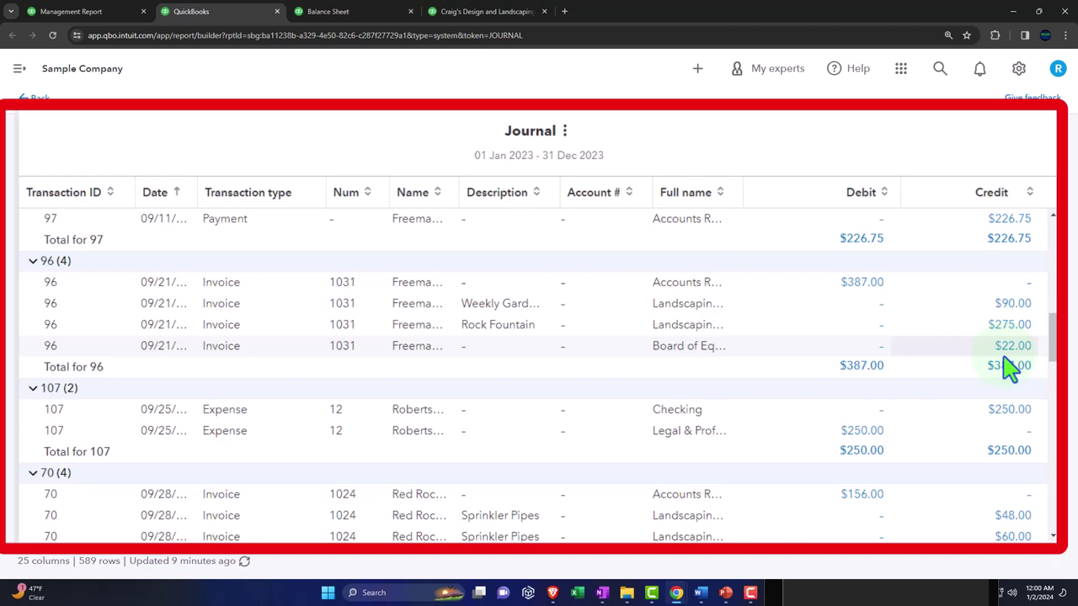
scroll(1010, 370, "down", 1)
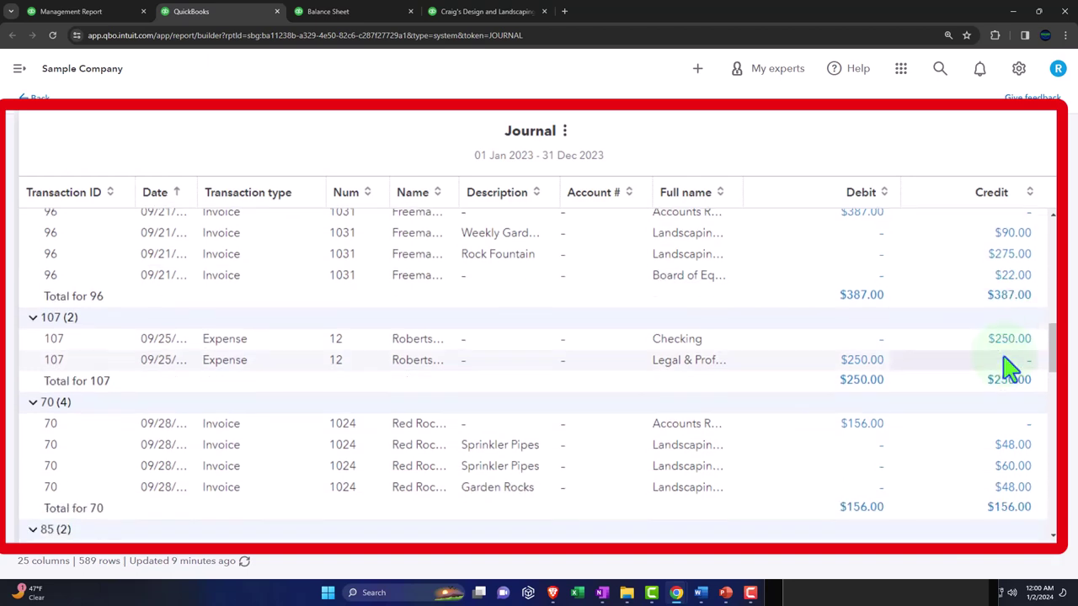
scroll(1011, 367, "down", 2)
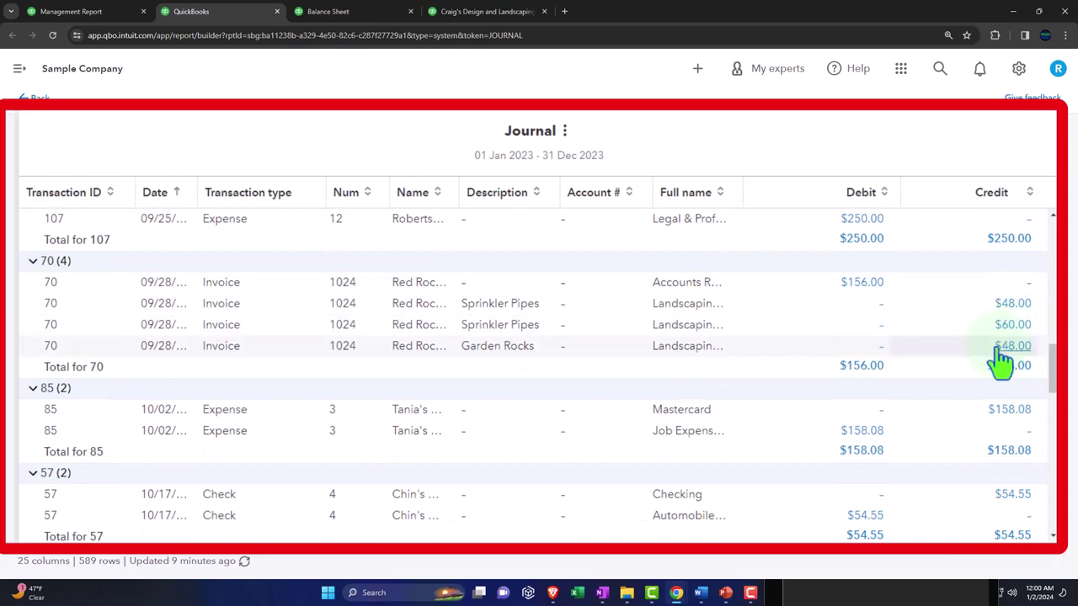
scroll(1002, 361, "down", 4)
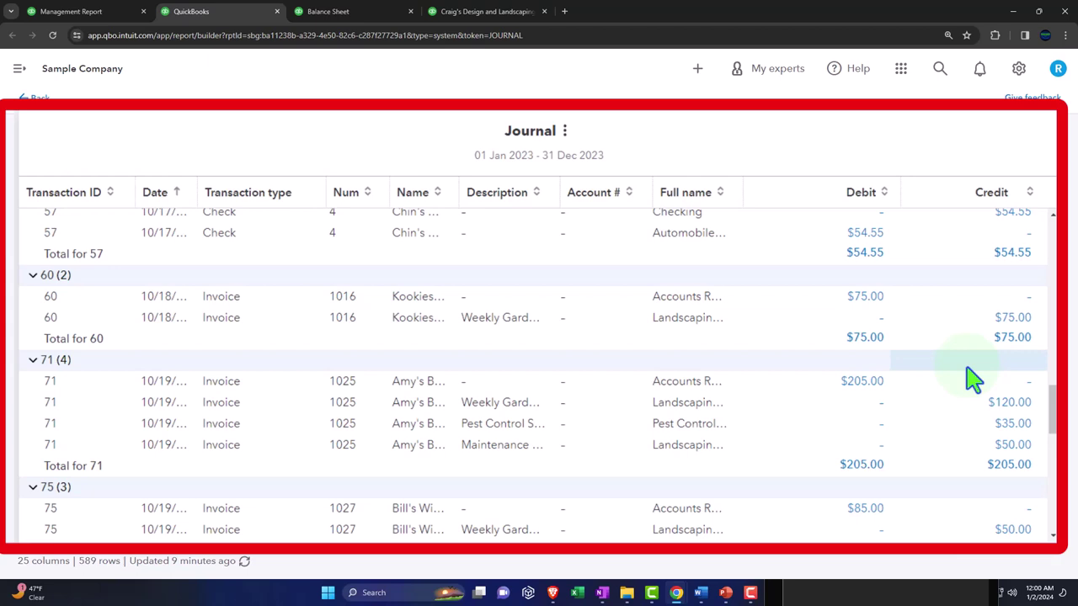
scroll(972, 379, "down", 3)
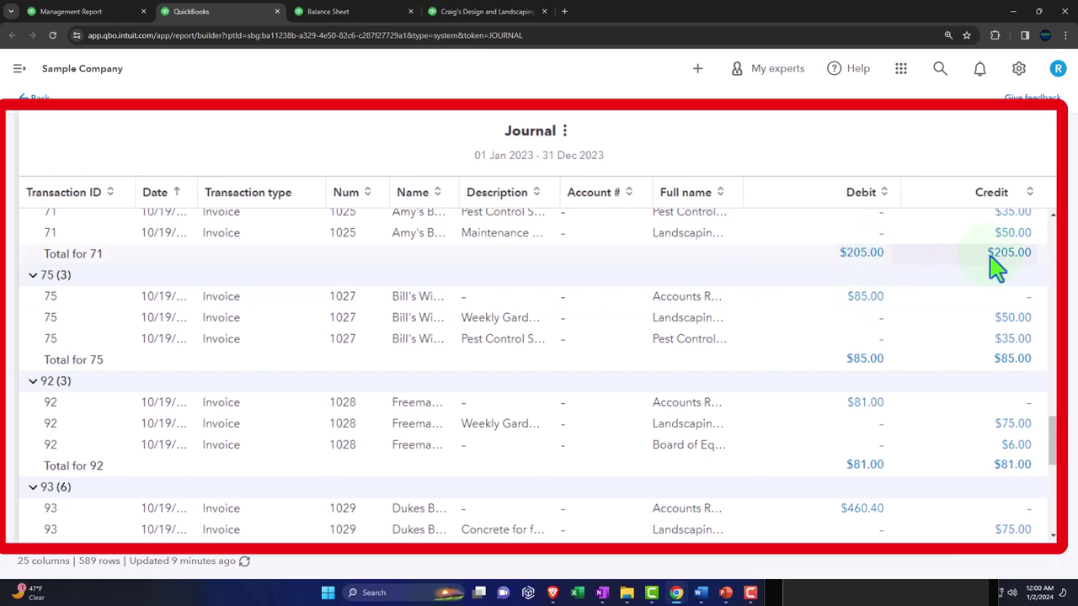
scroll(975, 318, "down", 1)
scroll(977, 320, "down", 7)
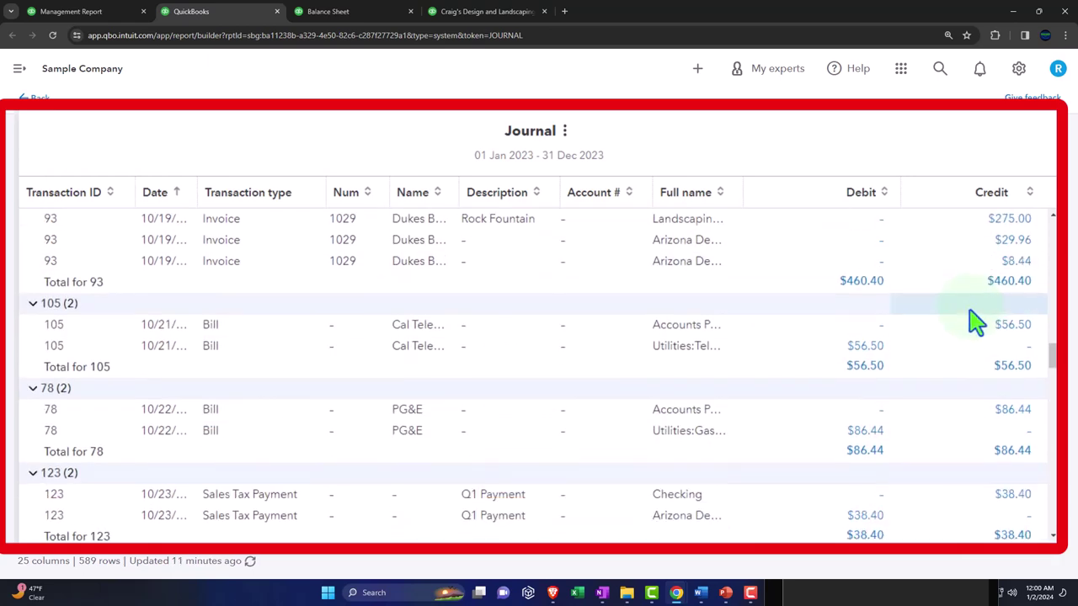
scroll(974, 320, "down", 5)
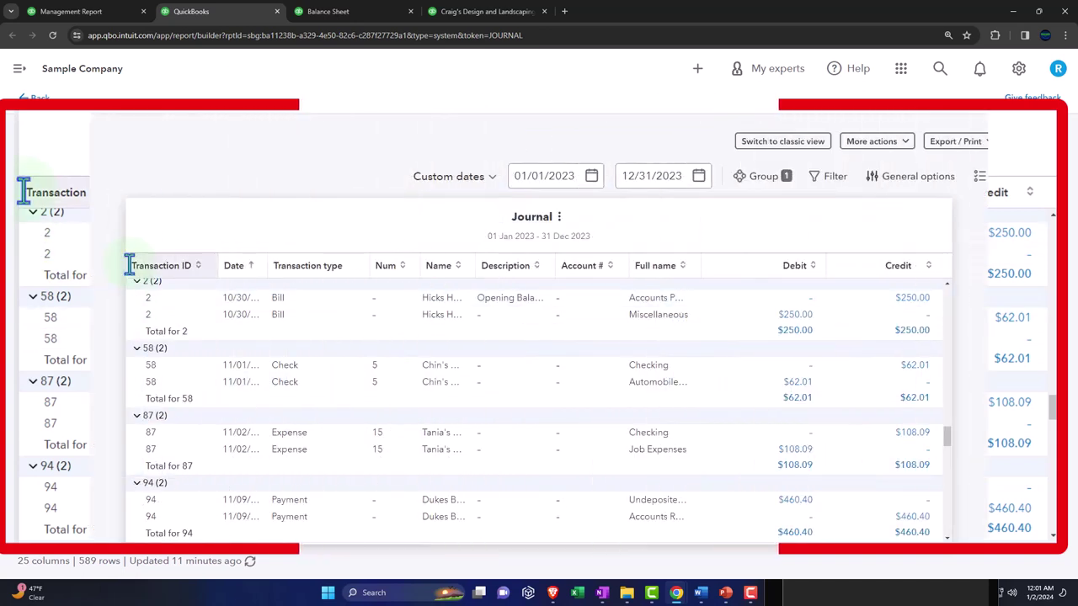
Step: Exit the Journal report without saving and close its browser tab
left_click(40, 105)
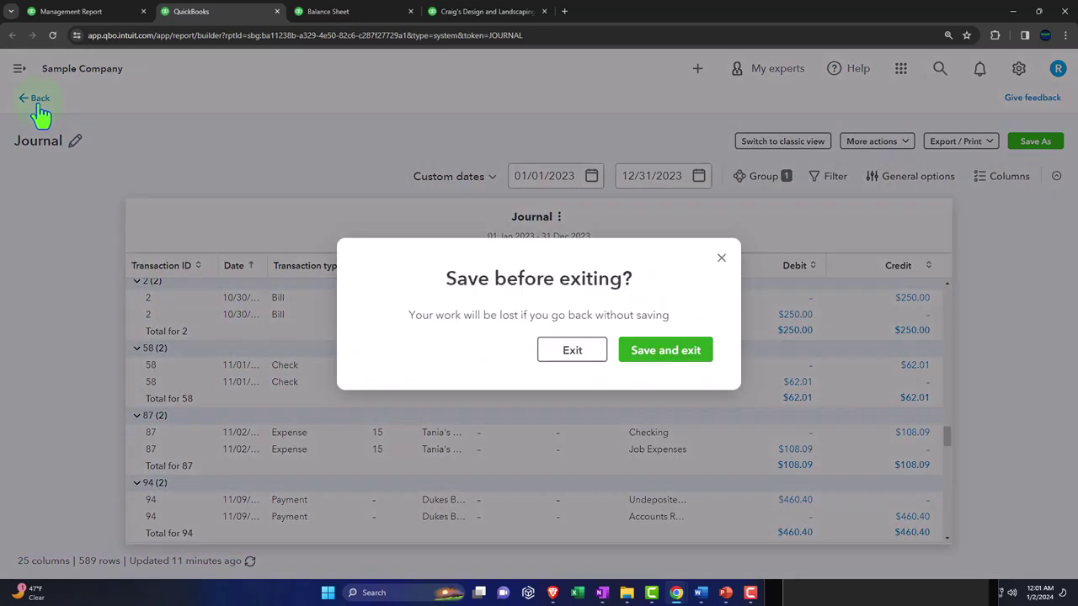
left_click(564, 362)
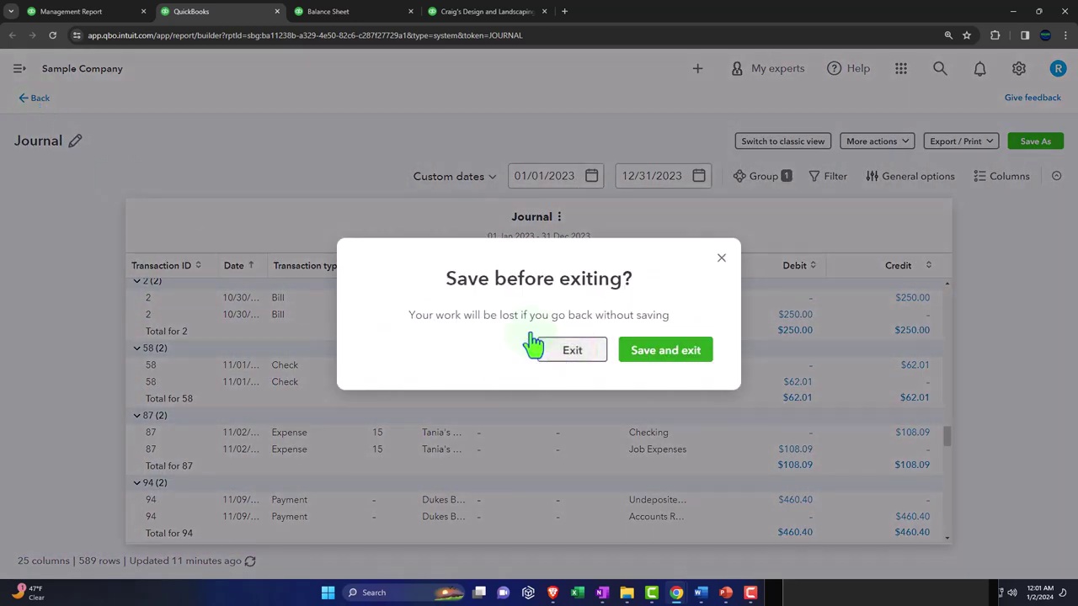
left_click(276, 12)
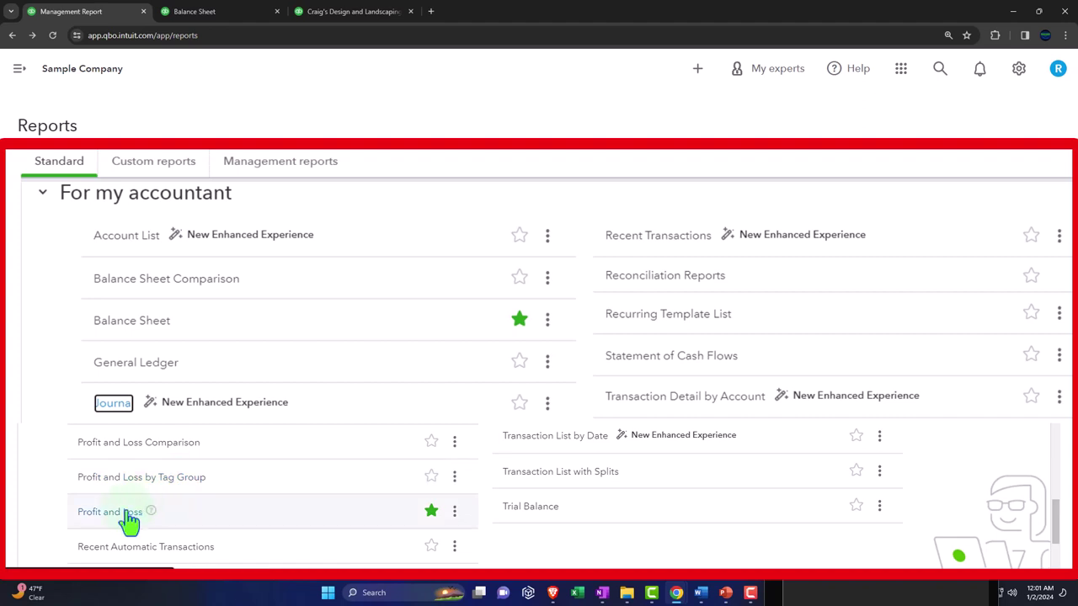
Step: Look over the For my accountant reports, open Reconciliation Reports in a separate browser tab, and switch to it
scroll(118, 505, "down", 1)
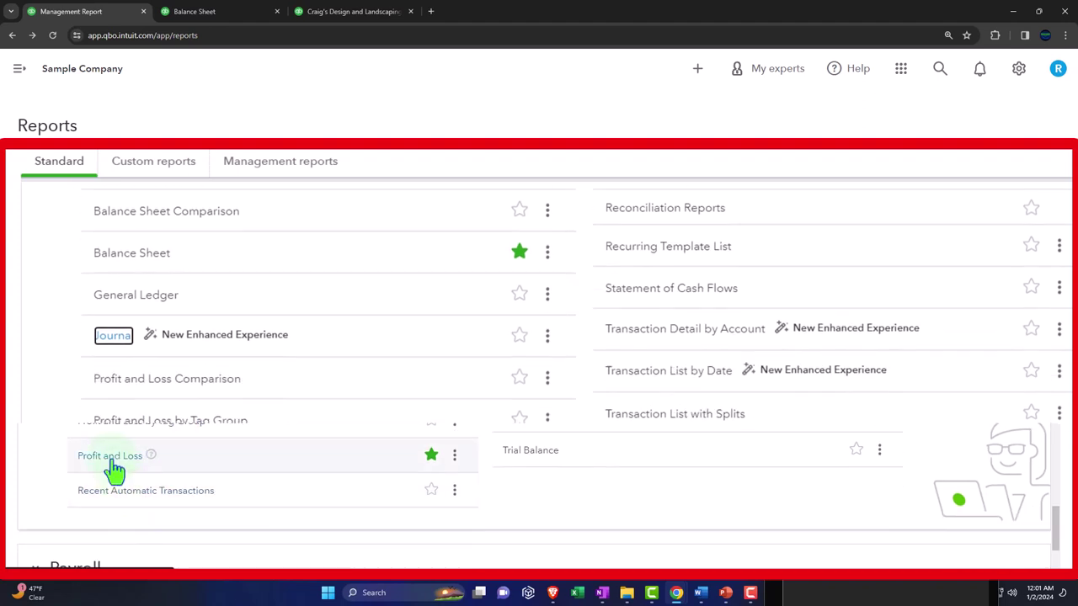
scroll(113, 471, "down", 1)
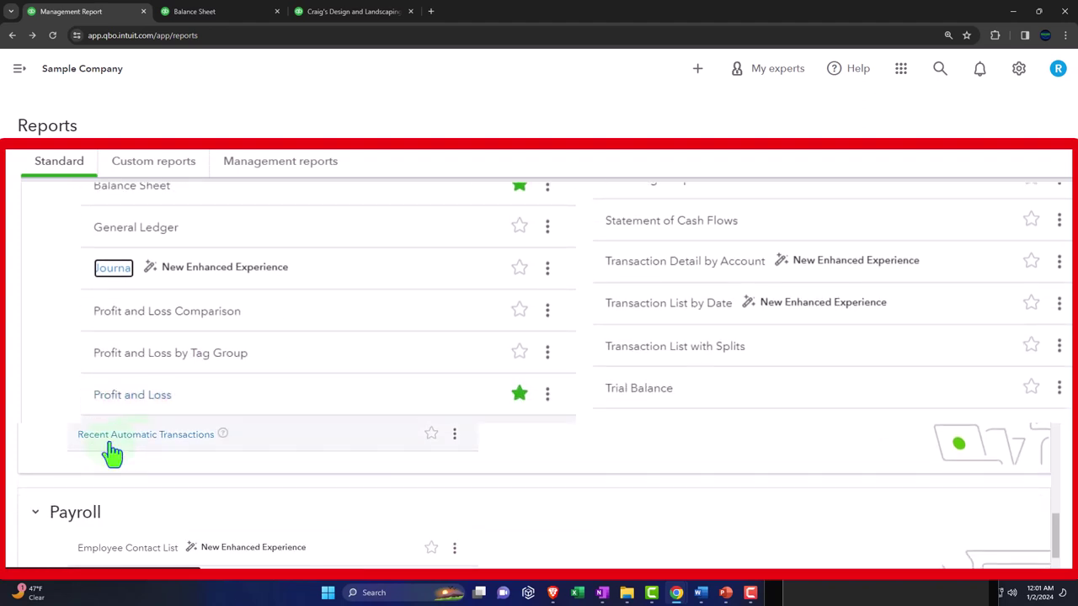
scroll(111, 453, "down", 1)
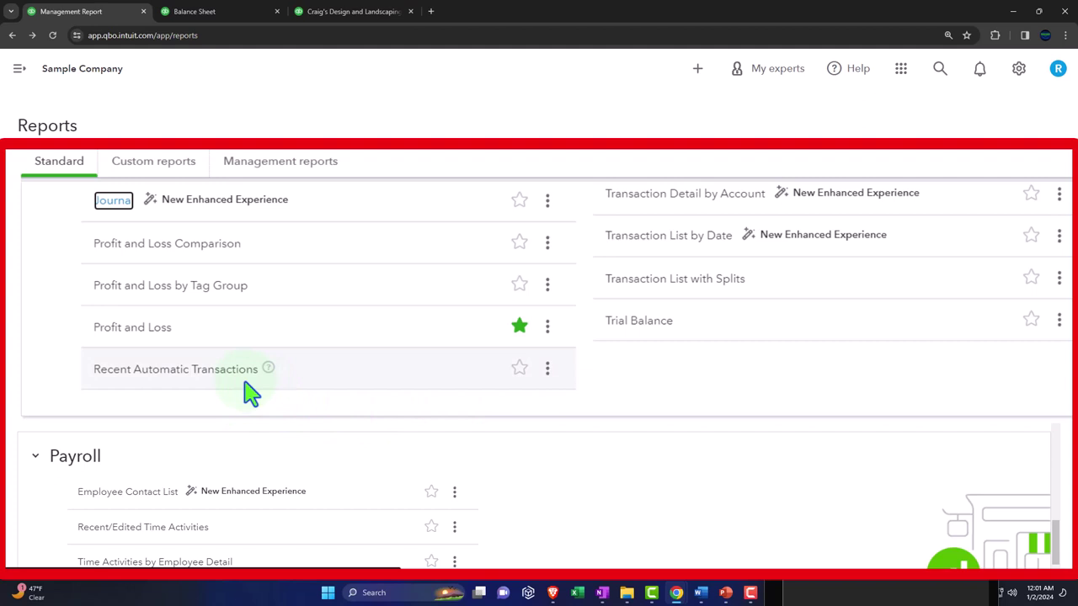
scroll(249, 391, "up", 3)
left_click(517, 281)
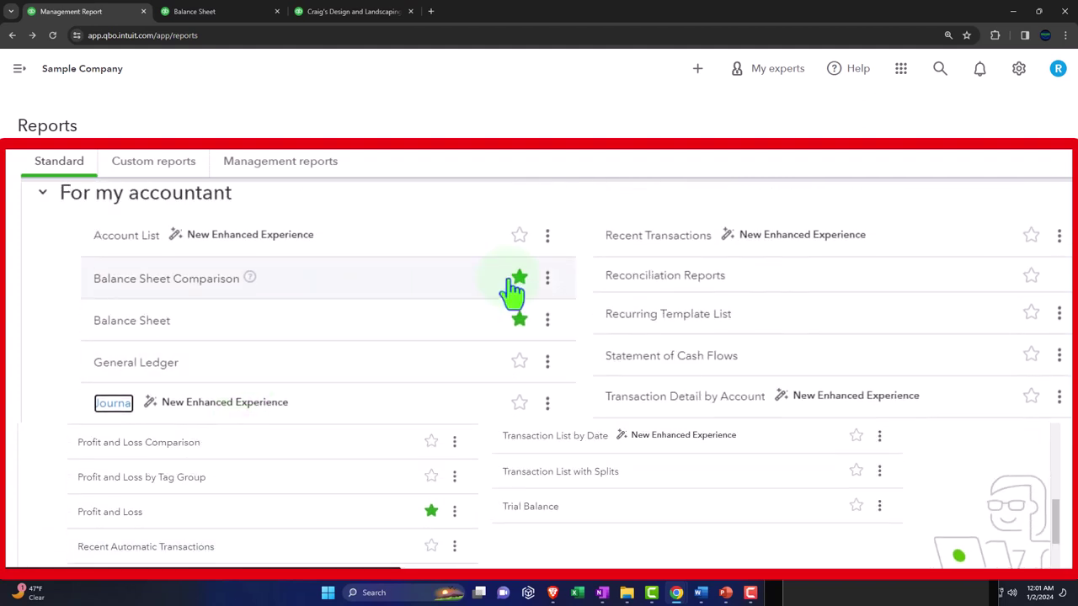
right_click(650, 282)
left_click(581, 315)
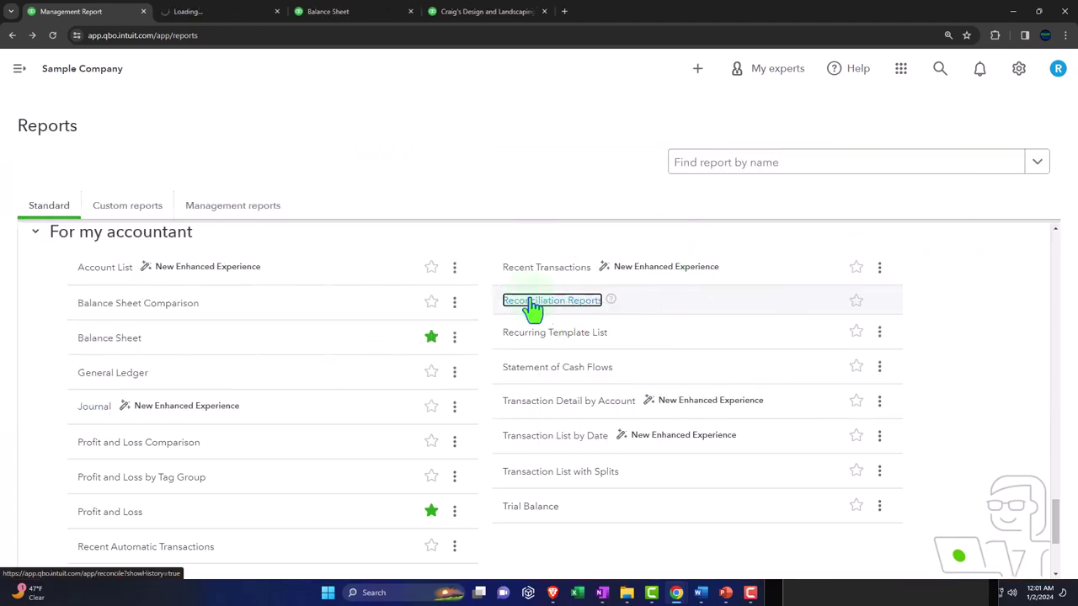
left_click(223, 24)
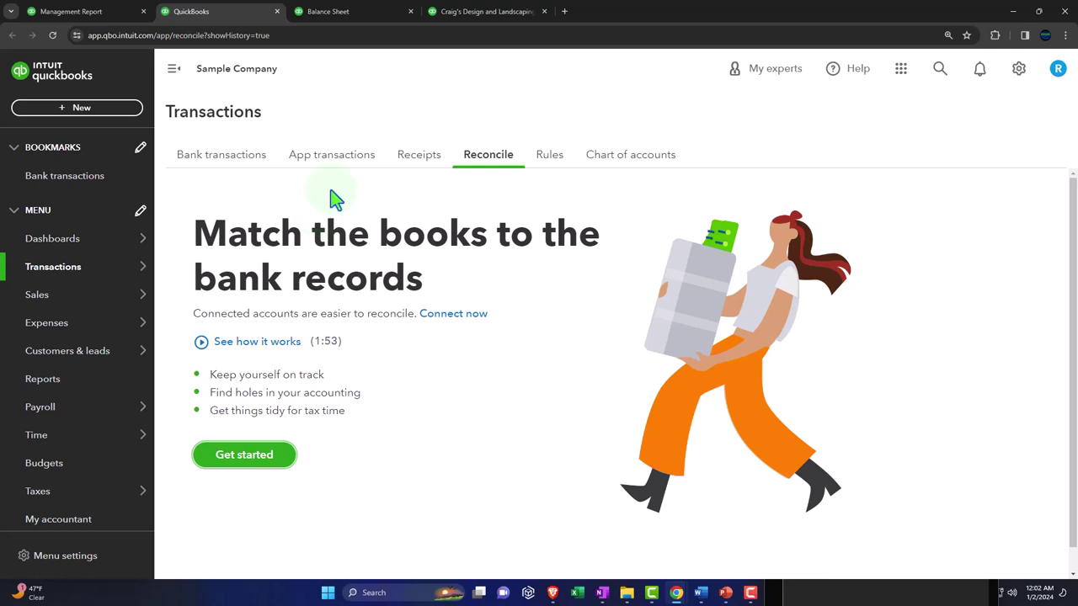
Step: Close the Reconcile page's browser tab and revisit the Balance Sheet before returning to the report list
left_click(277, 11)
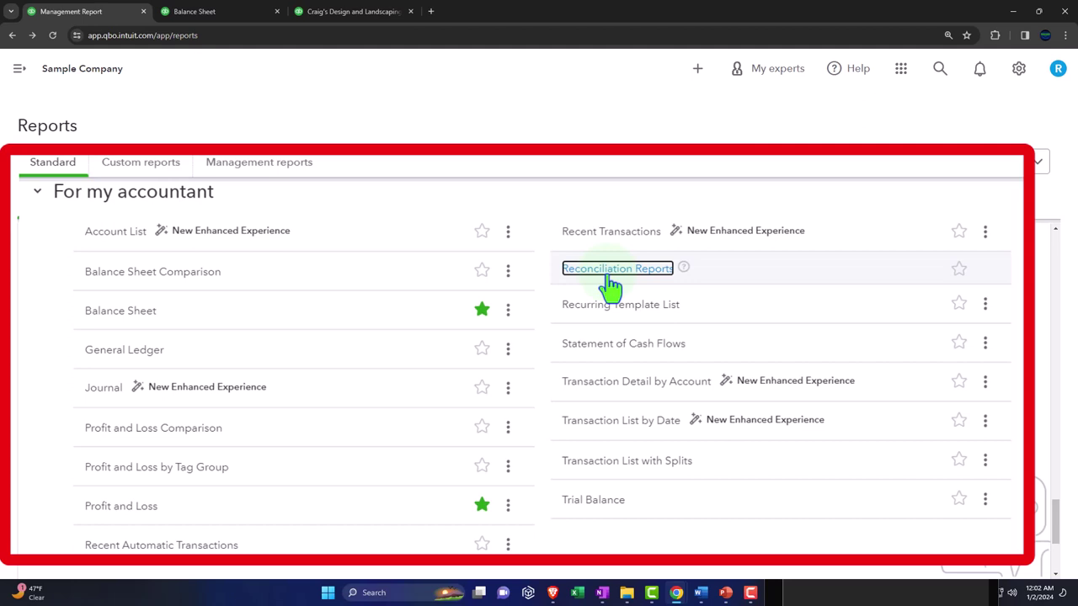
left_click(221, 13)
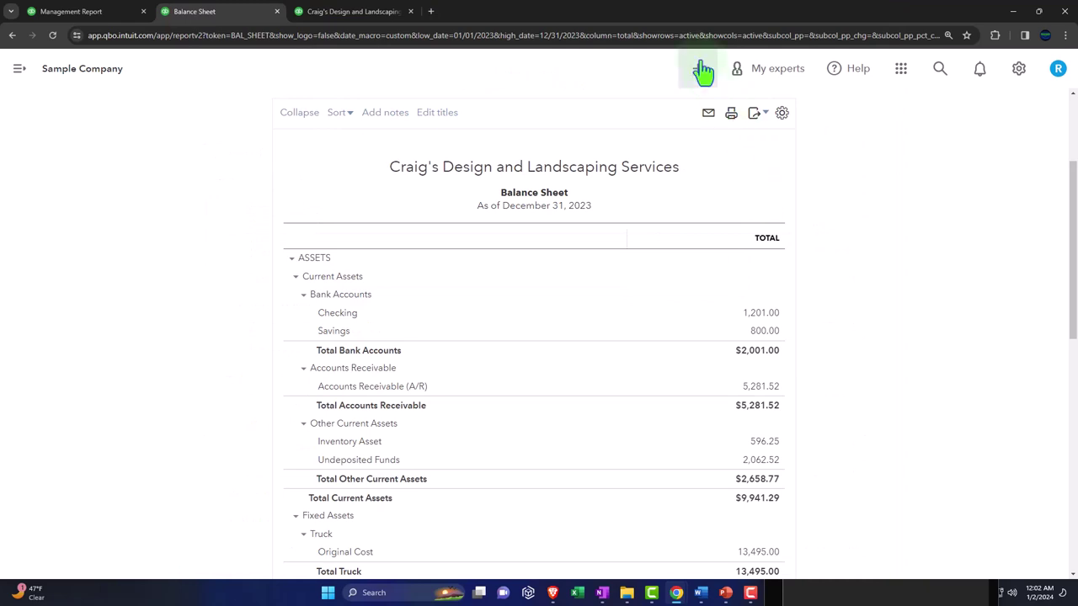
left_click(698, 67)
left_click(698, 68)
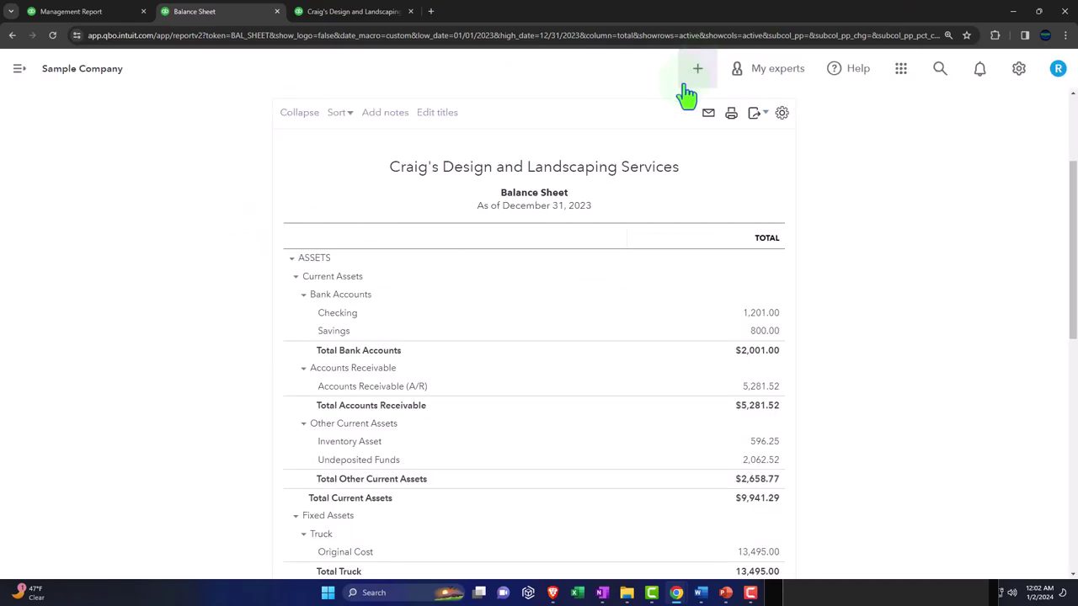
left_click(63, 11)
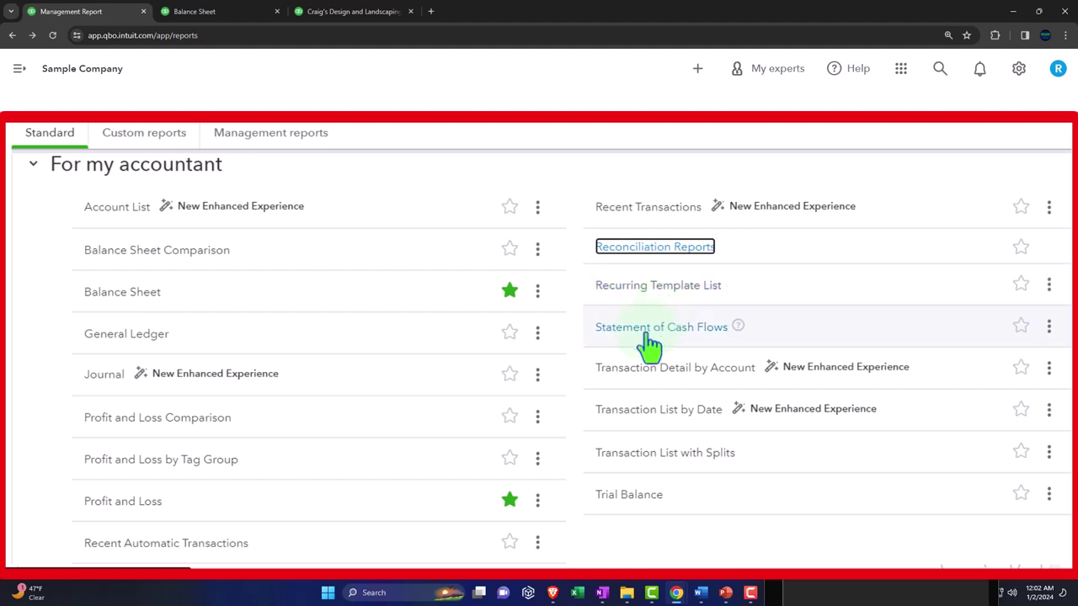
Step: Open Transaction List by Date from the For my accountant group in a separate browser tab and switch to it
scroll(648, 341, "down", 1)
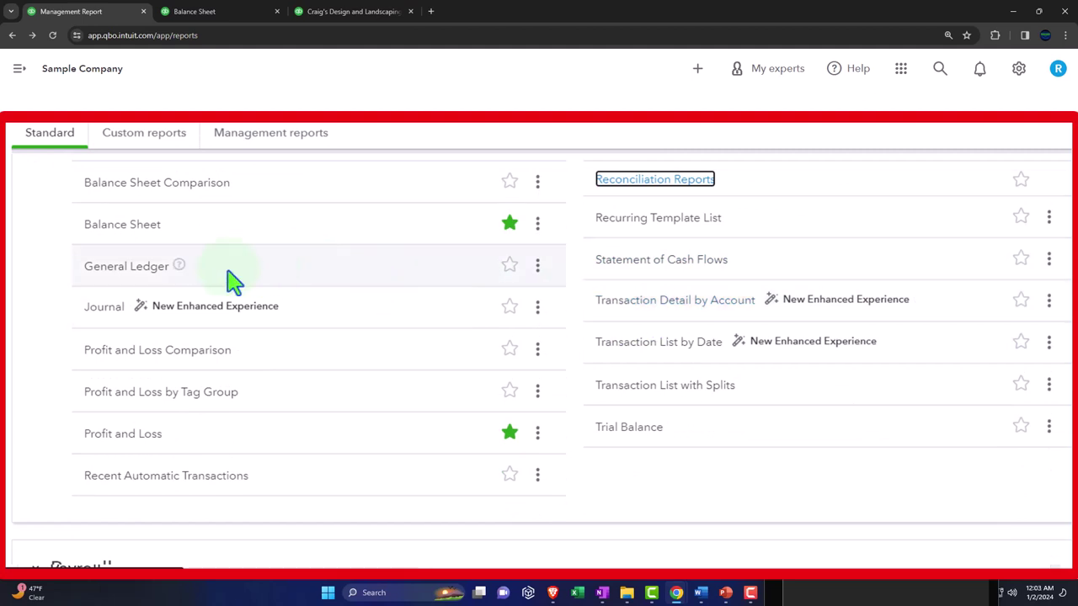
right_click(677, 350)
left_click(572, 395)
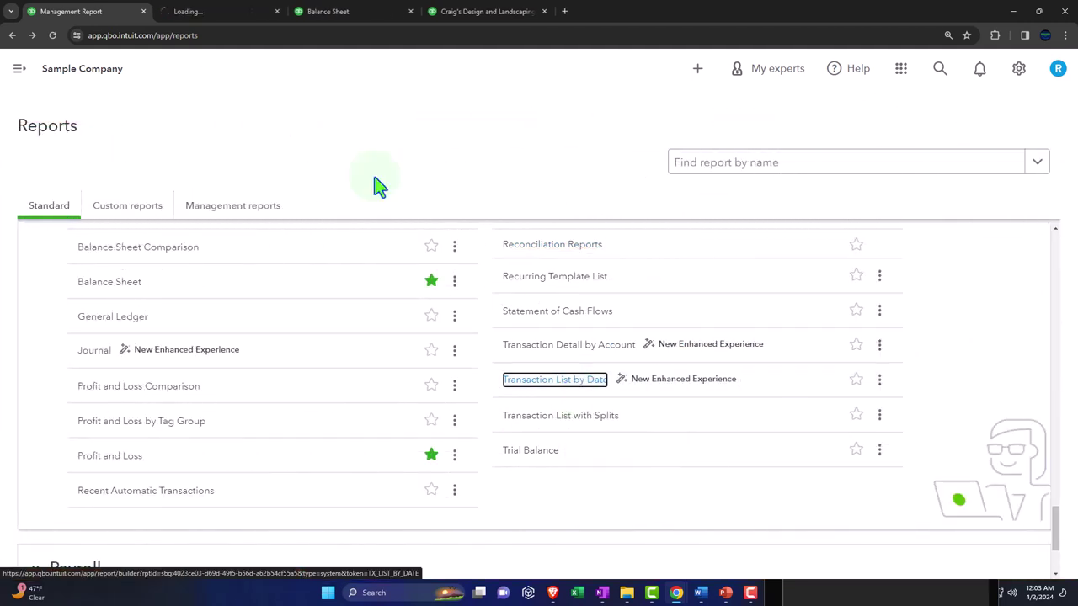
left_click(210, 12)
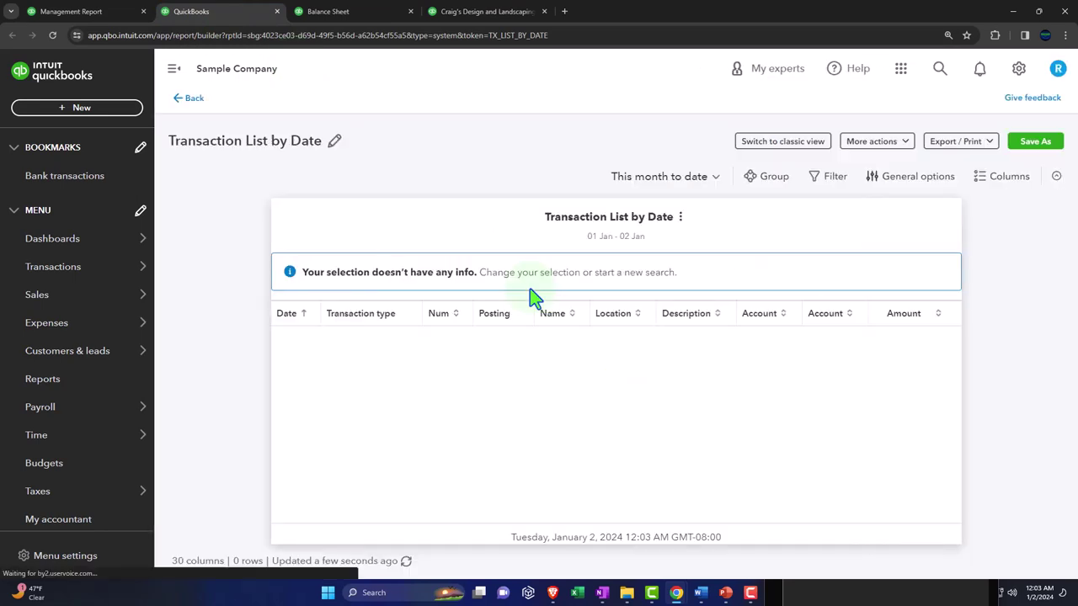
Step: Set the Transaction List by Date report to custom dates from 01/01/2023 to 12/31/2023
left_click(760, 44)
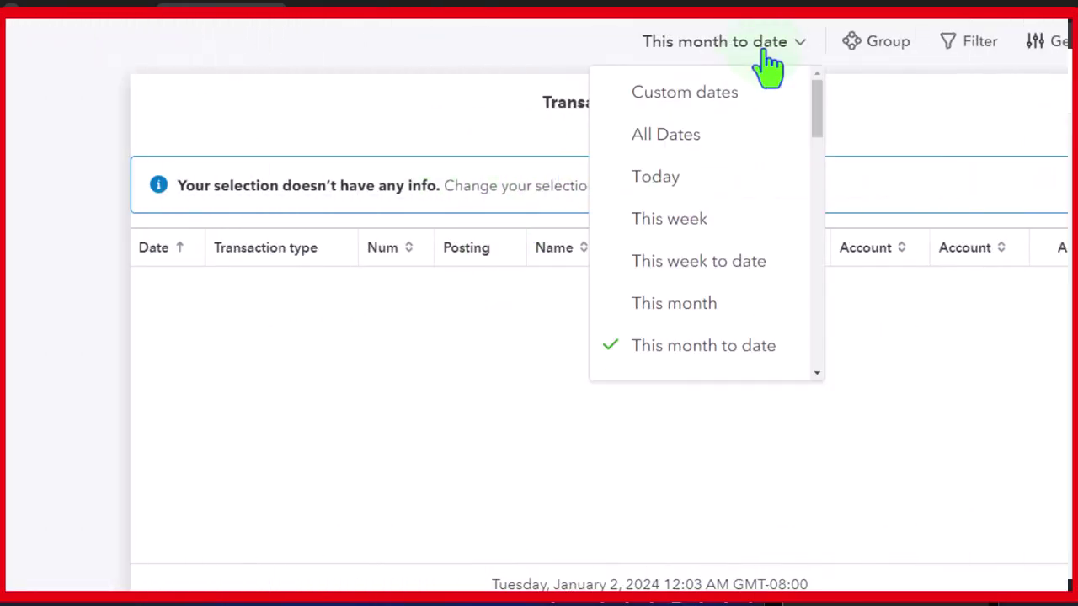
left_click(712, 94)
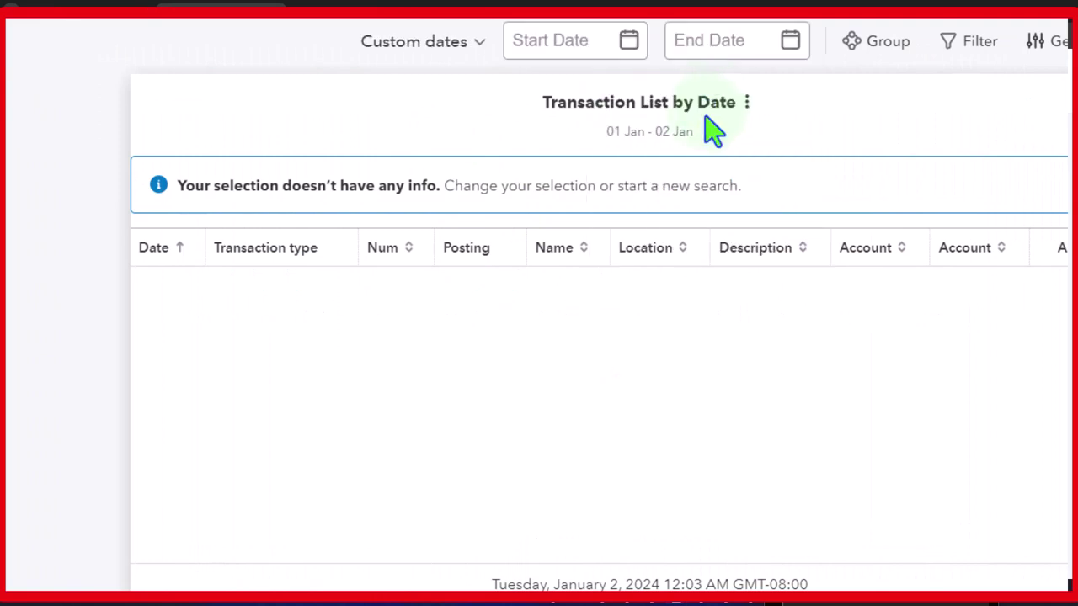
left_click(557, 41)
type("01012023")
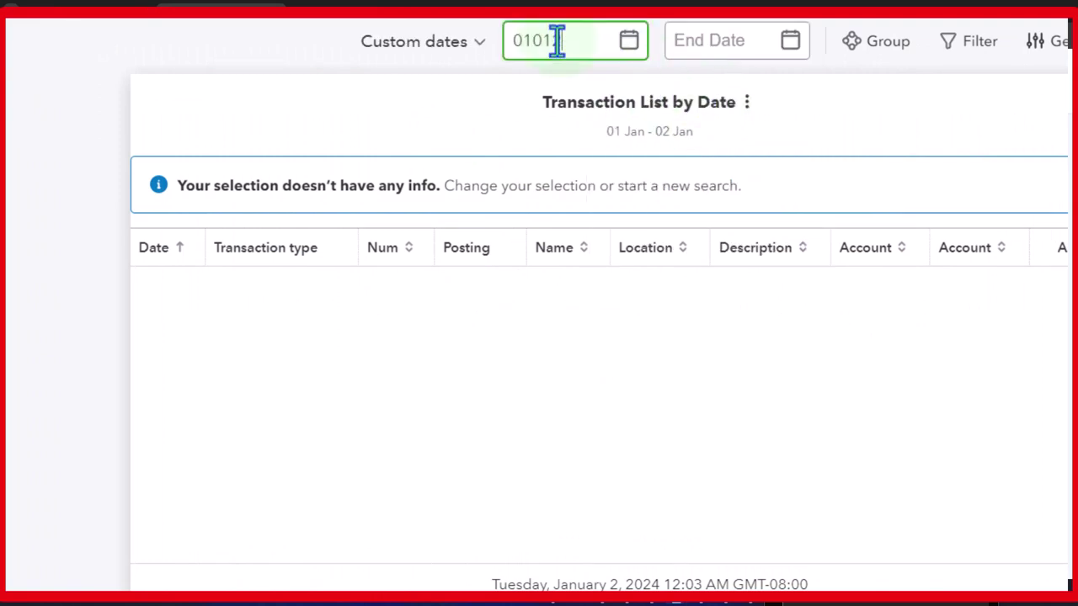
key("Tab")
type("12/31/2023")
key("Tab")
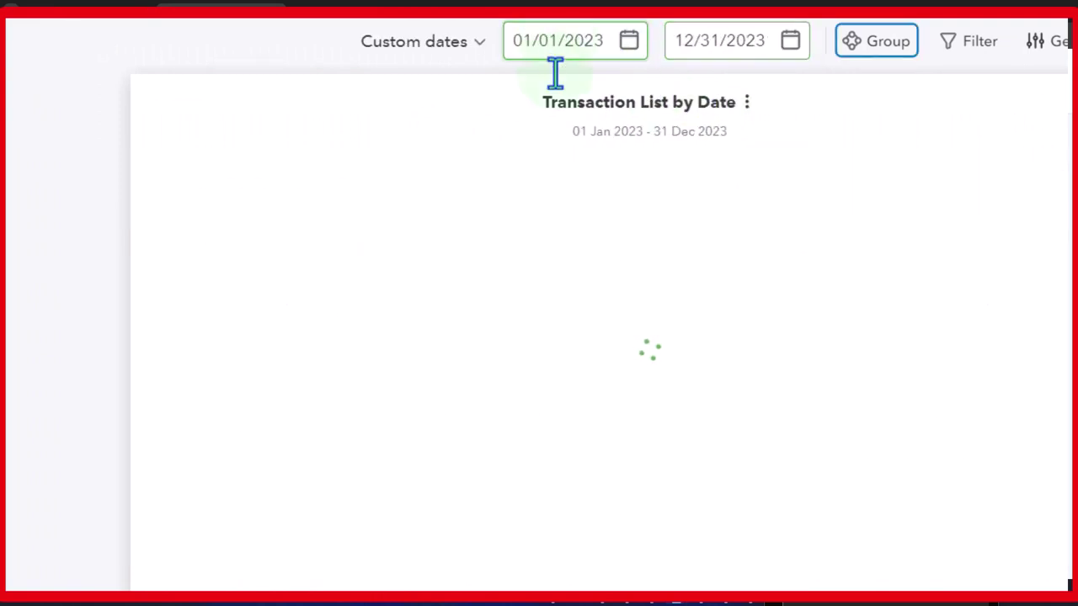
Step: Review the 2023 transactions, their accounts and amounts in Transaction List by Date, and close the report's browser tab
scroll(533, 328, "down", 2)
scroll(536, 332, "up", 2)
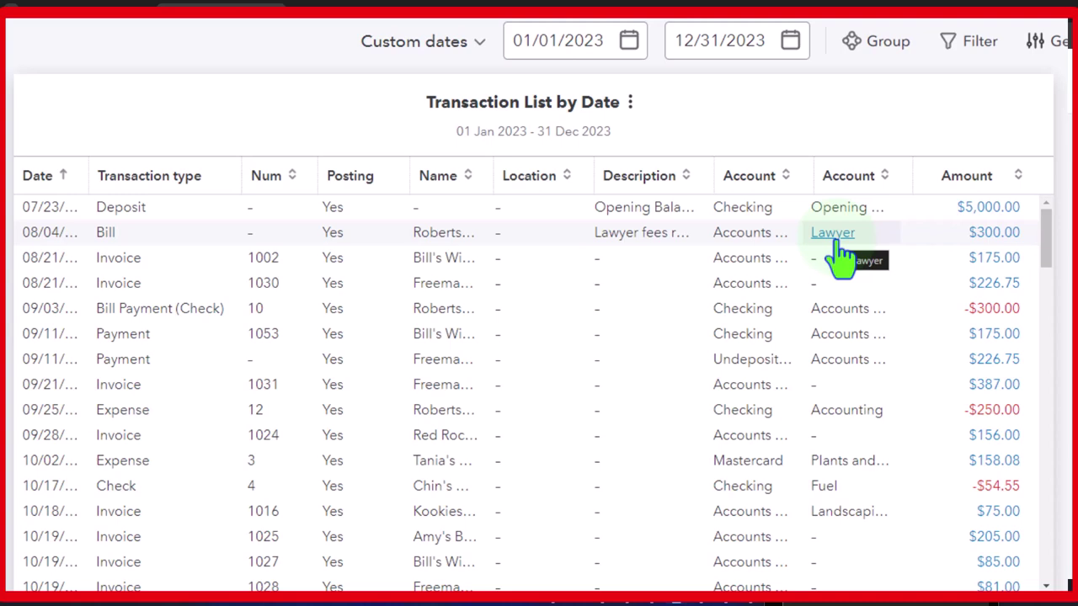
scroll(838, 251, "down", 15)
scroll(842, 251, "down", 15)
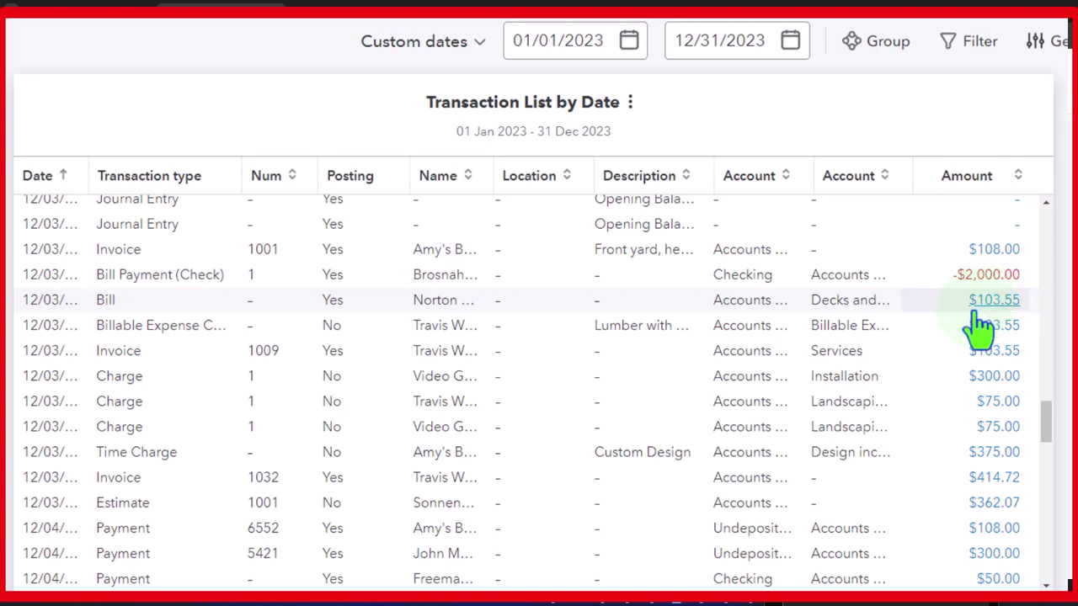
scroll(985, 324, "down", 3)
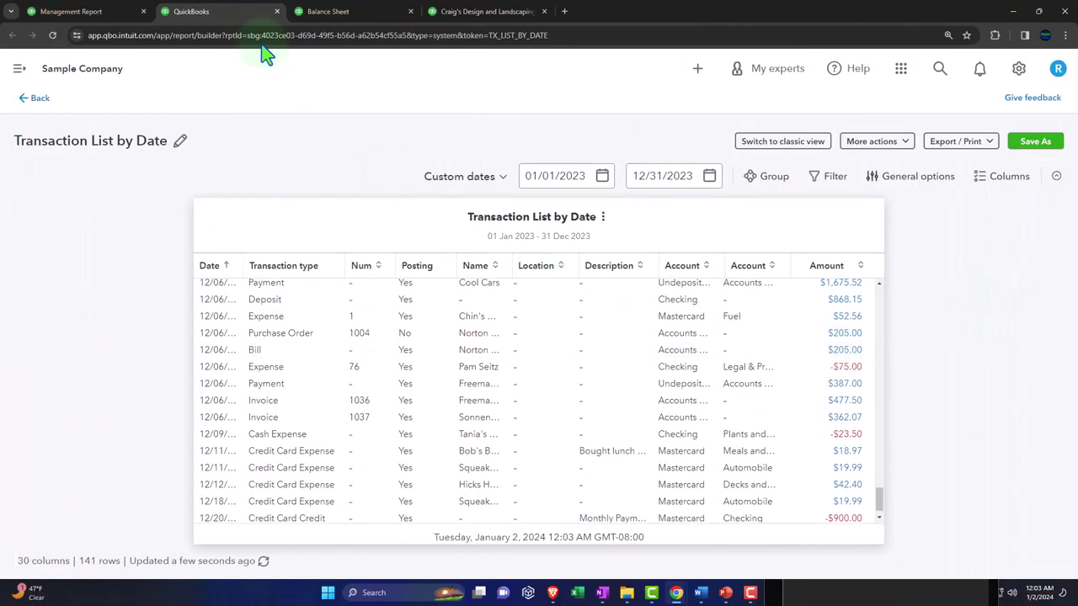
left_click(277, 12)
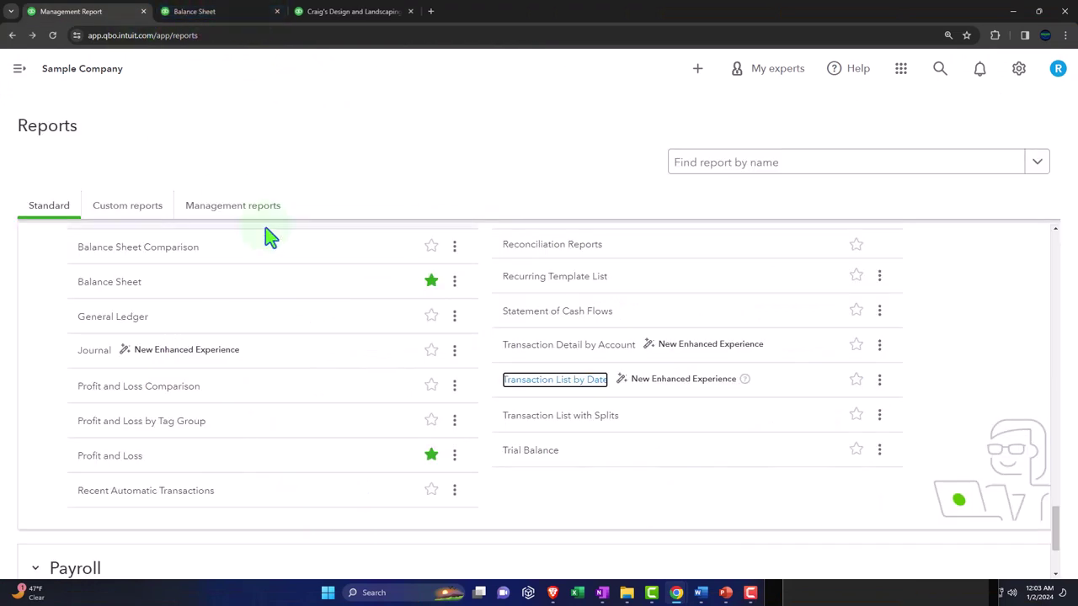
Step: Open Transaction List with Splits in a separate browser tab and switch to it
right_click(592, 431)
left_click(627, 441)
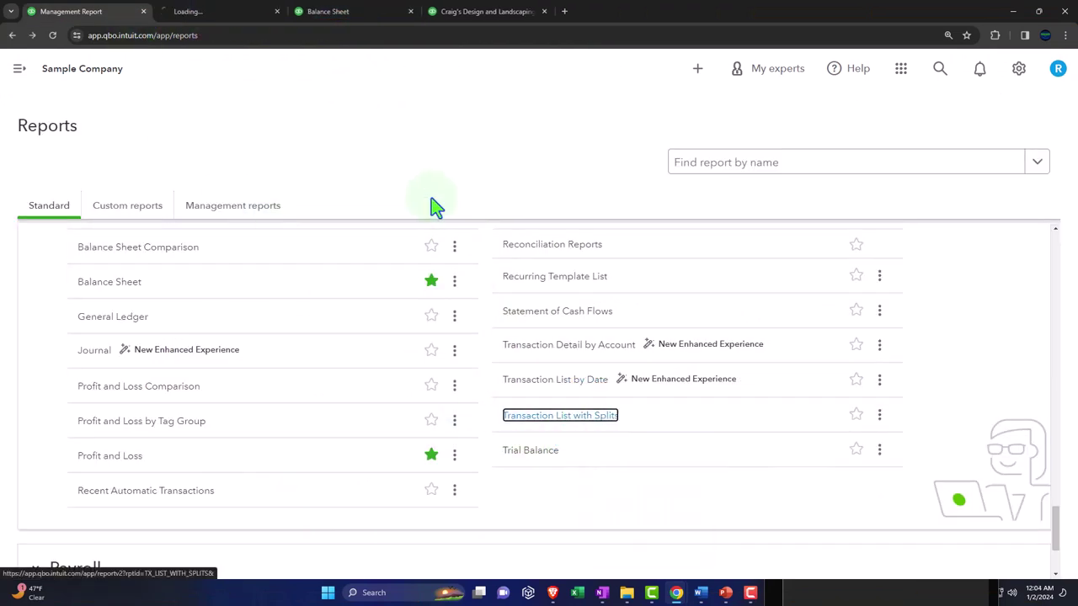
left_click(207, 15)
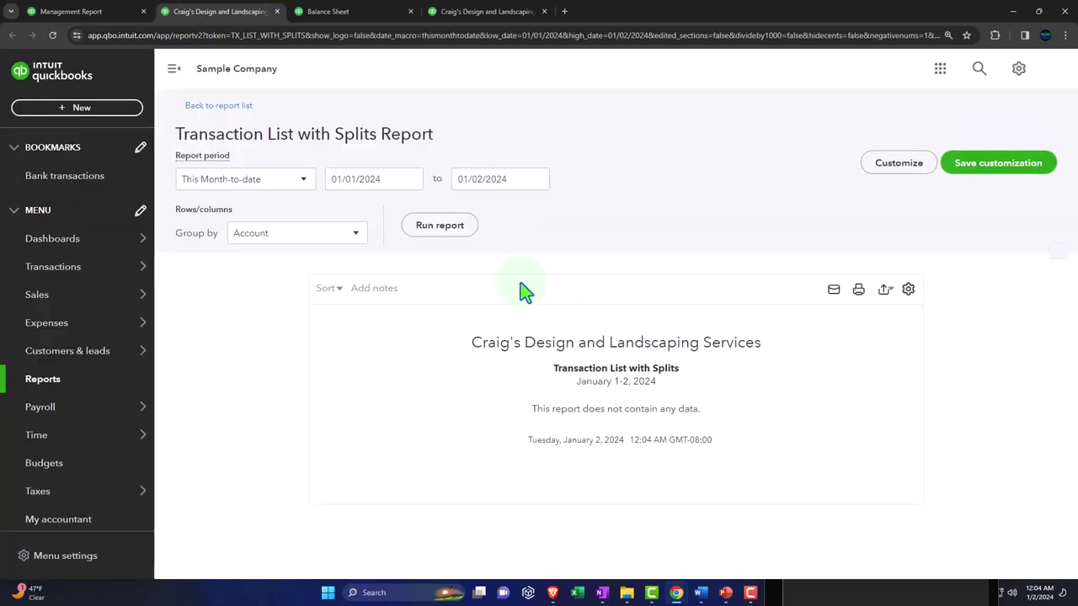
Step: Run the Transaction List with Splits report for custom dates from 01/01/2023 to 12/31/2023
left_click(467, 135)
key("ctrl+a")
type("01012023")
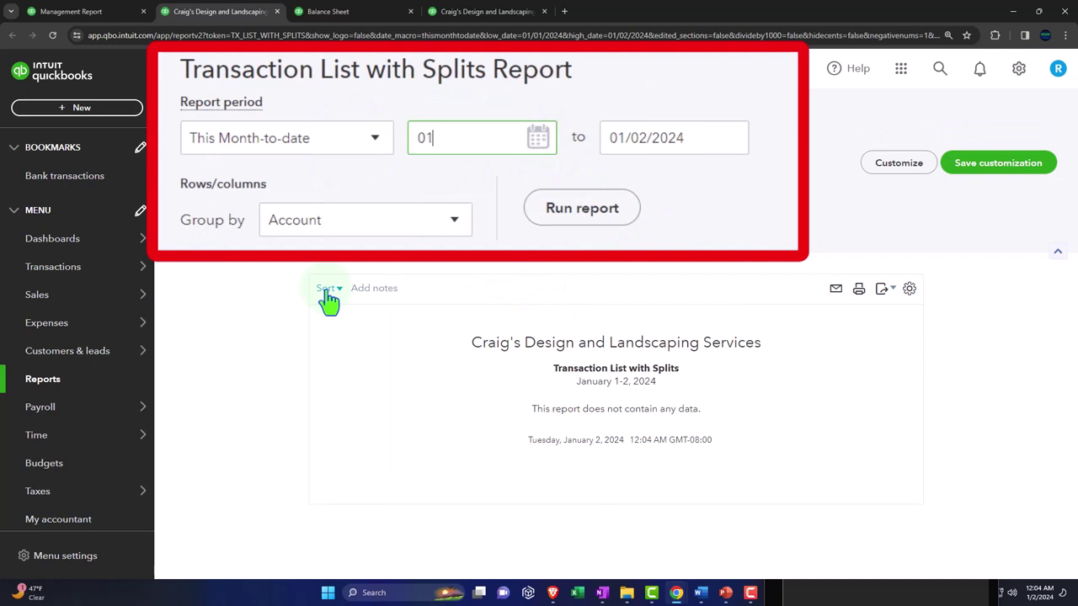
key("Tab")
type("12/31/2023")
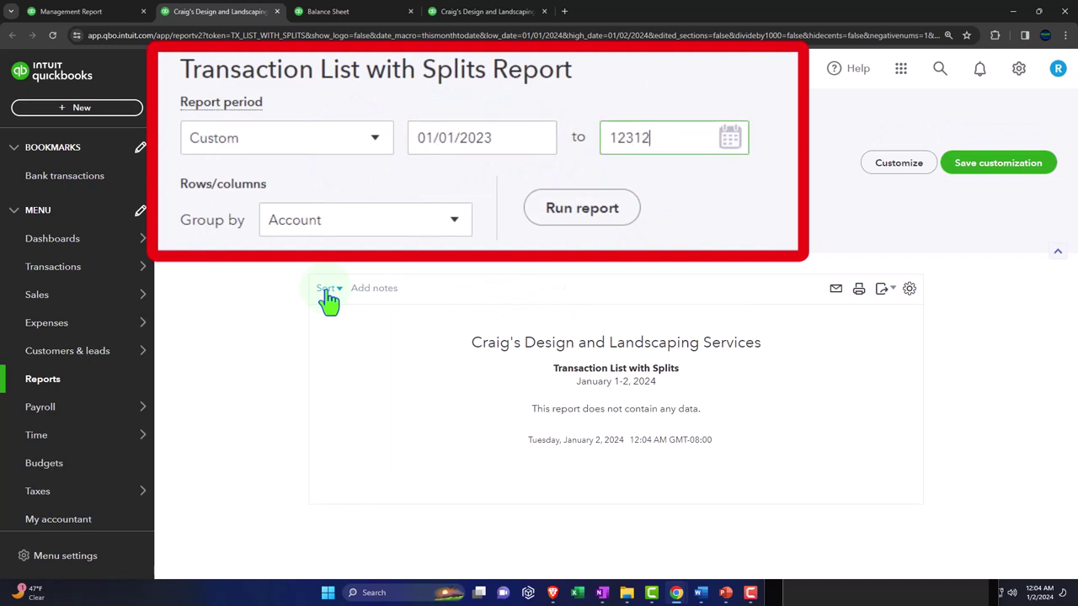
key("Tab")
left_click(444, 228)
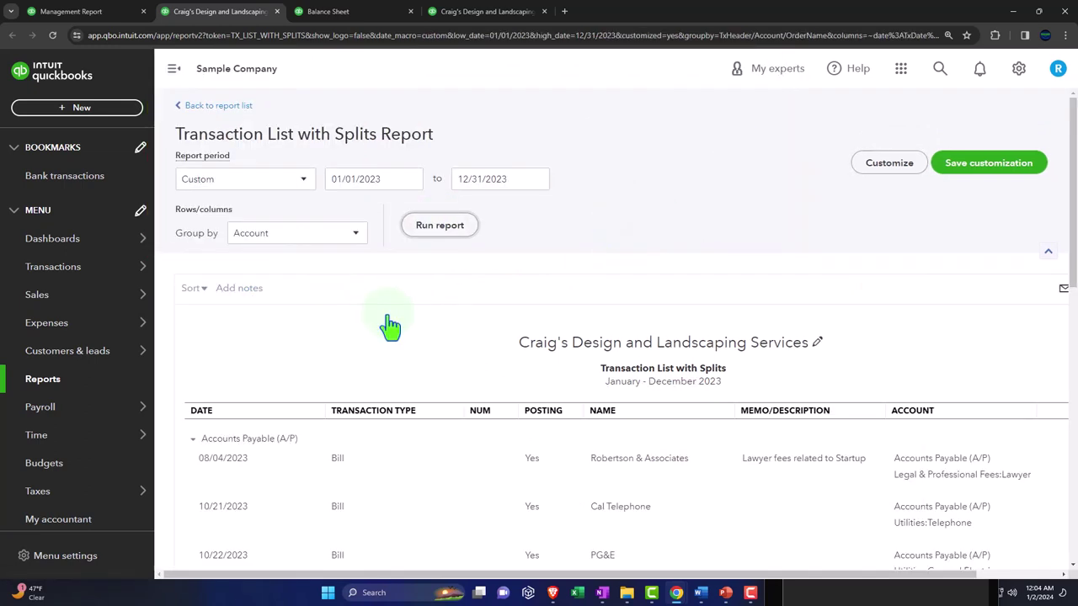
Step: Hide the navigation menu and collapse the Accounts Payable, Accounts Receivable, Checking and Mastercard groups in the report
scroll(390, 327, "down", 2)
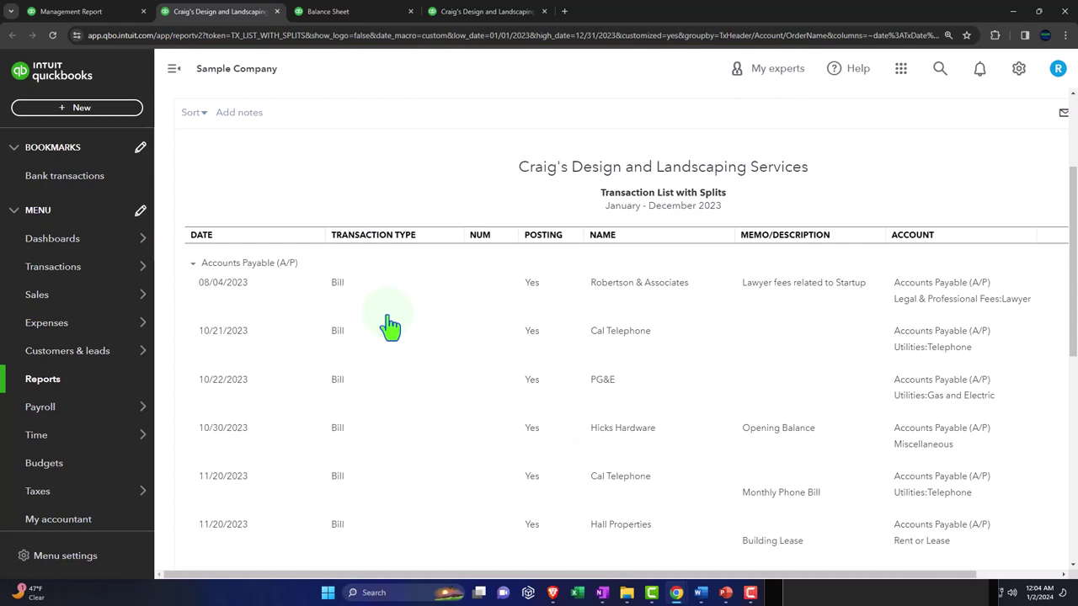
left_click(173, 69)
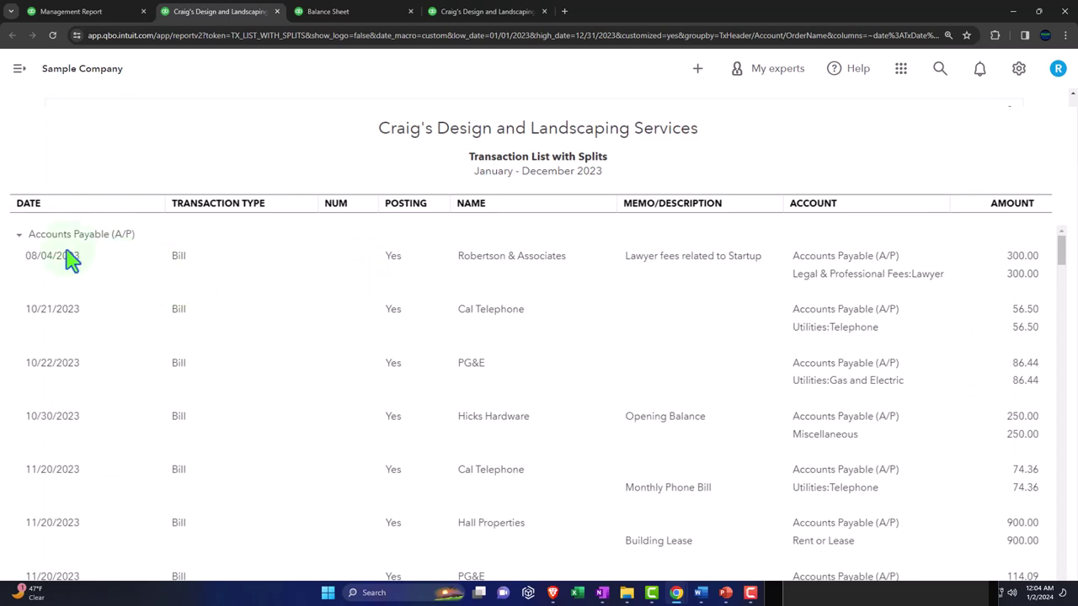
left_click(18, 236)
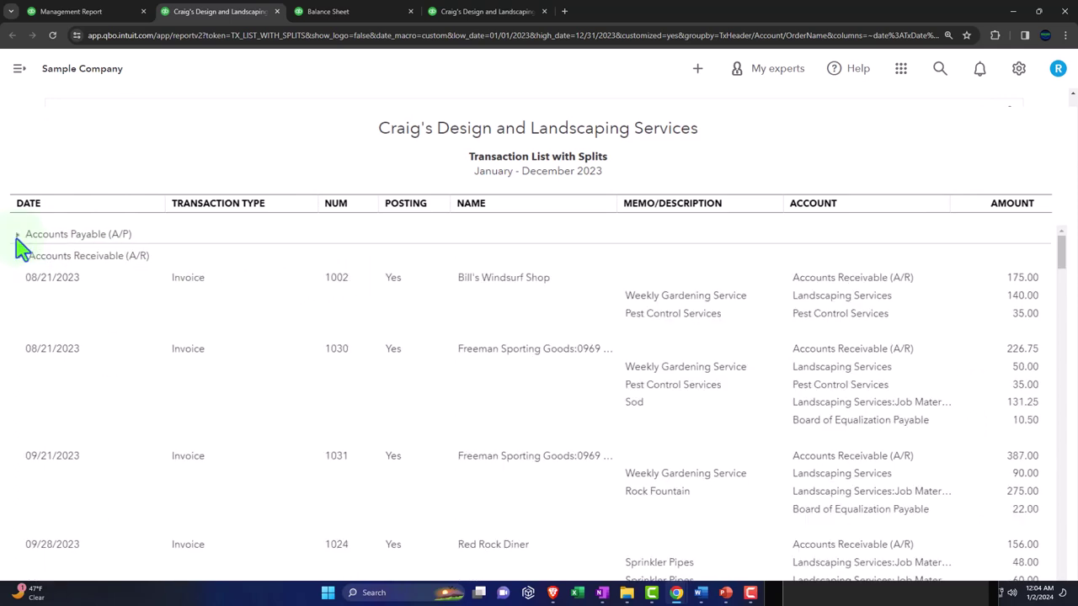
left_click(17, 256)
left_click(18, 278)
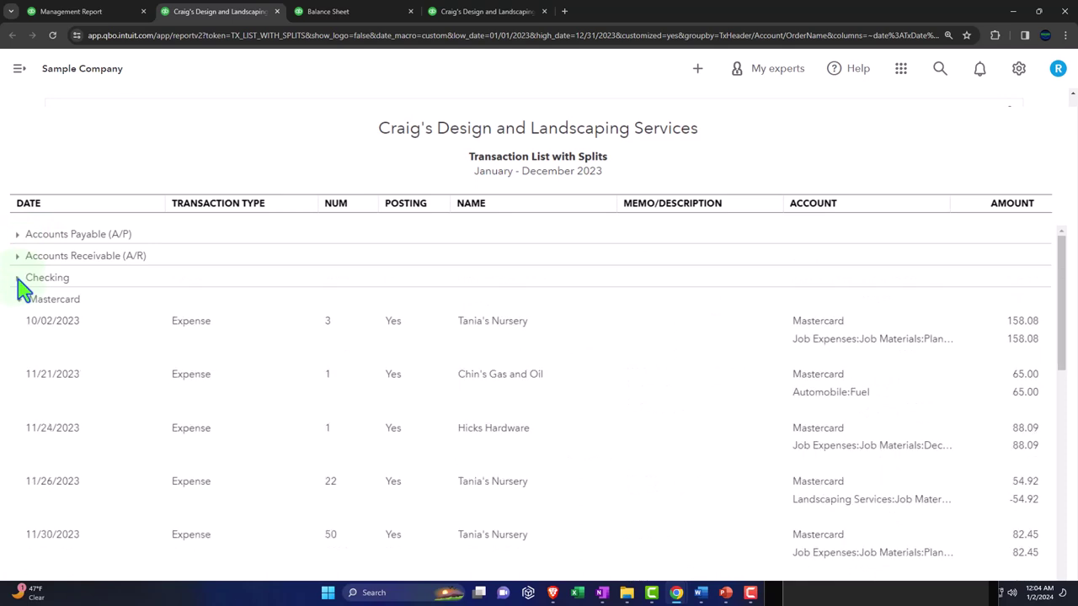
left_click(19, 300)
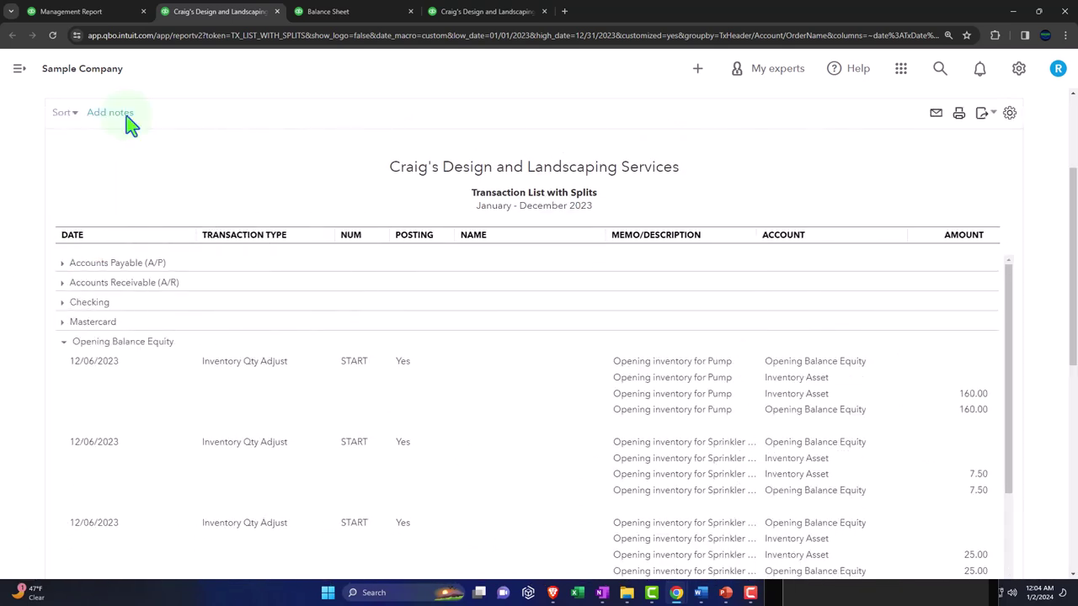
Step: Close the Transaction List with Splits browser tab, and open Trial Balance in a separate tab and switch to it
left_click(278, 16)
right_click(616, 473)
left_click(640, 318)
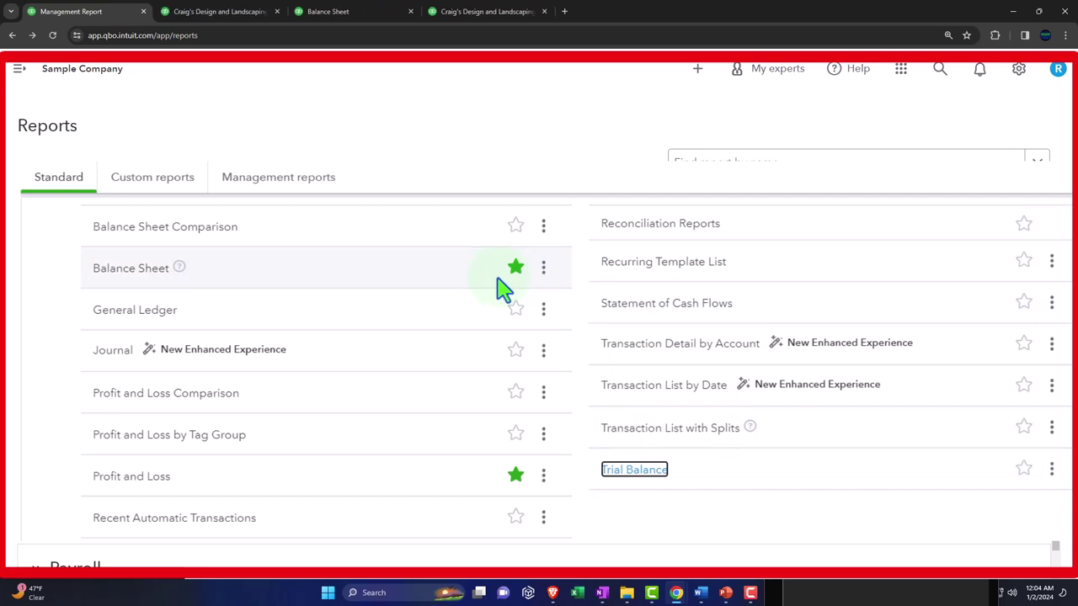
left_click(220, 11)
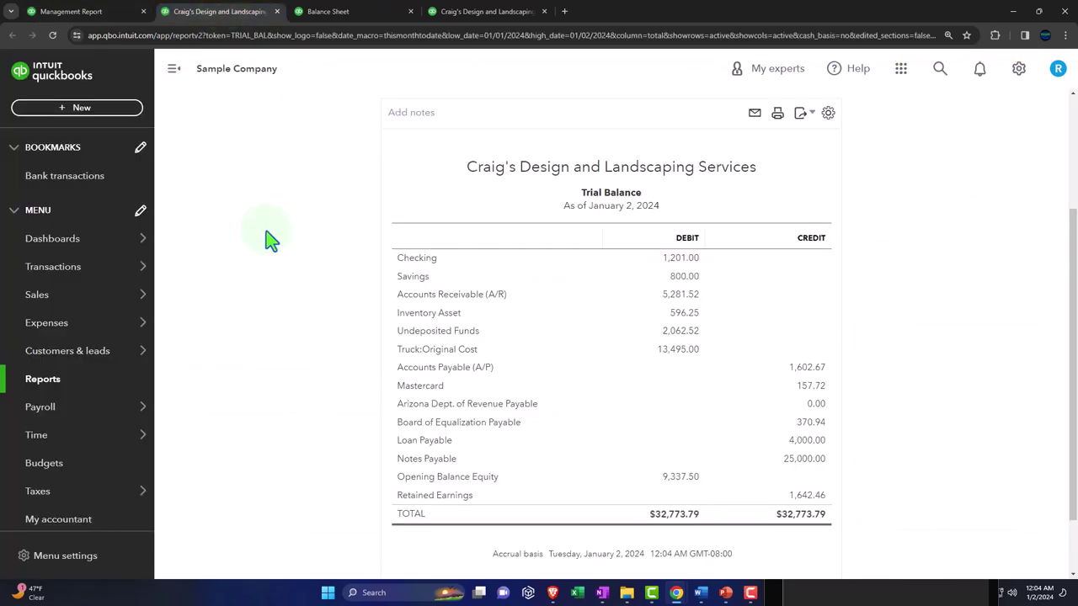
Step: Hide the navigation menu and run the Trial Balance for custom dates from 01/01/2023 to 12/31/2023
left_click(174, 74)
left_click(231, 178)
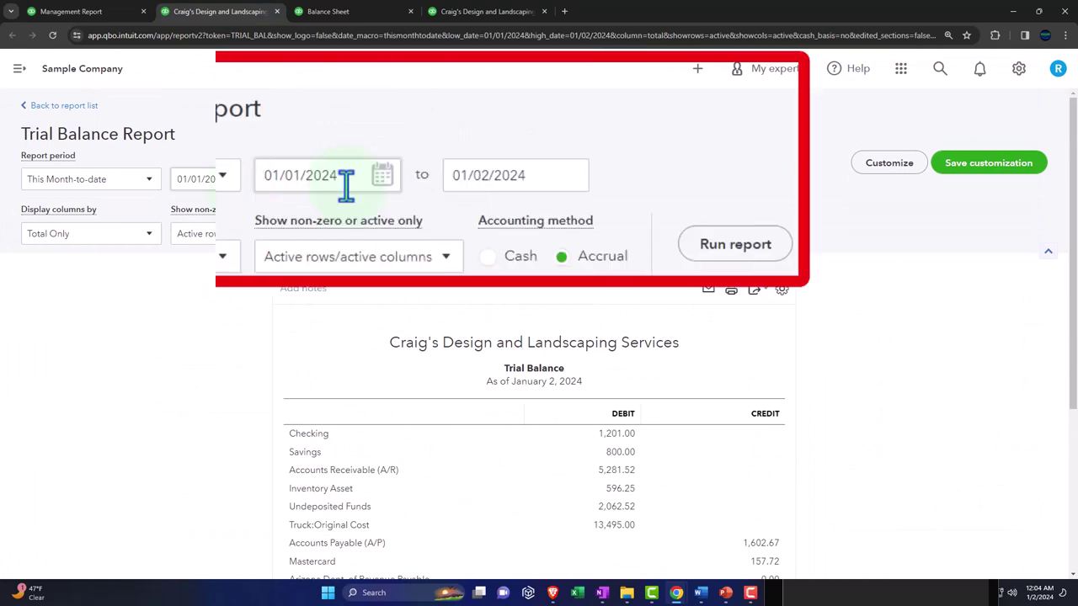
type("01012023")
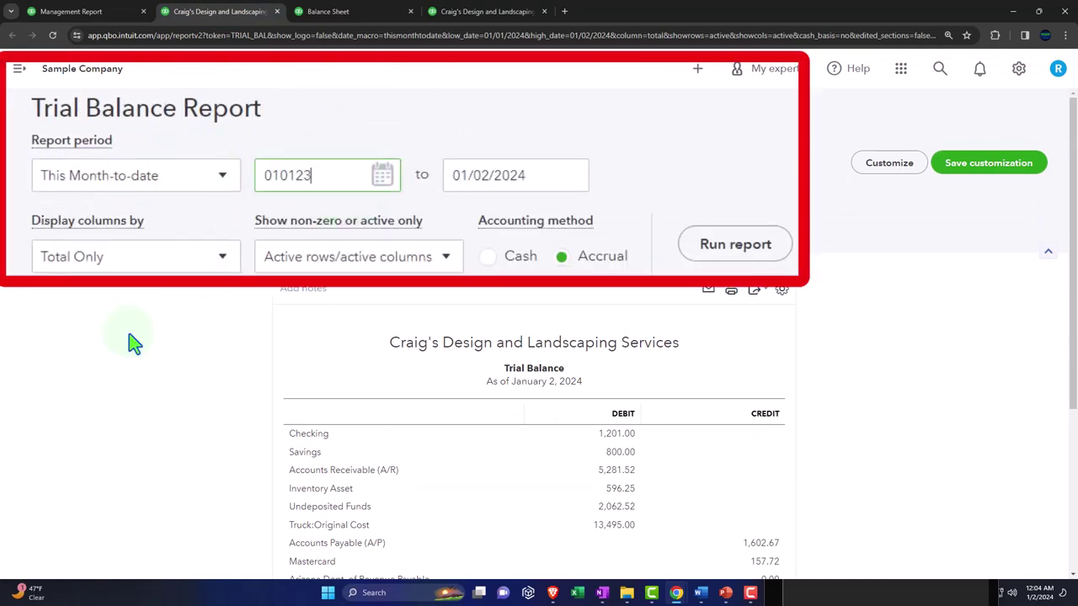
key("Tab")
type("12/31/2023")
left_click(494, 227)
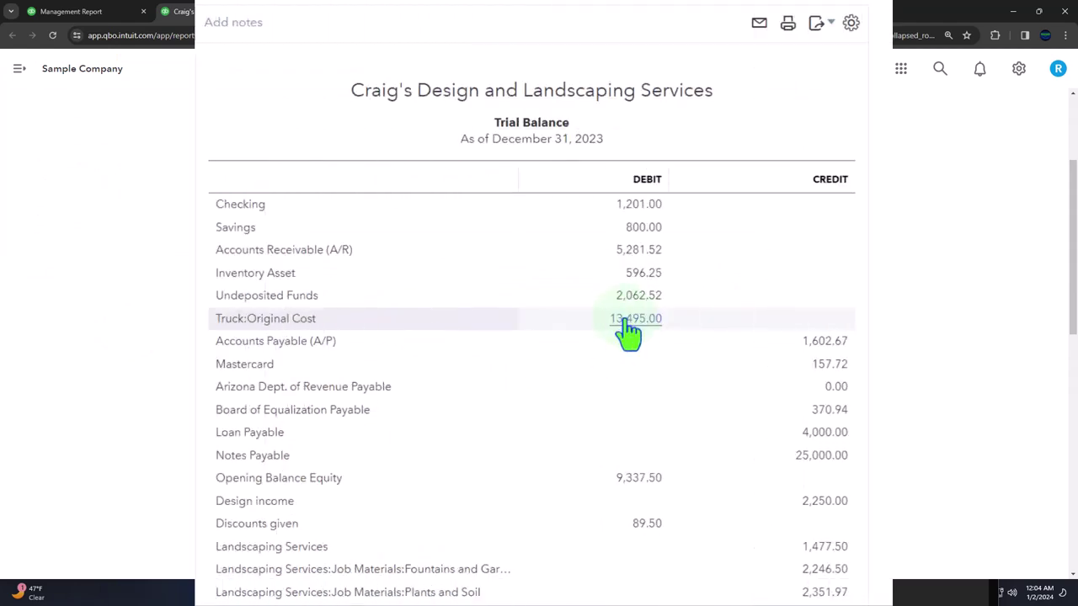
Step: Compare the Trial Balance accounts with the 2023 Balance Sheet and Profit and Loss reports in the other browser tabs
scroll(627, 334, "down", 3)
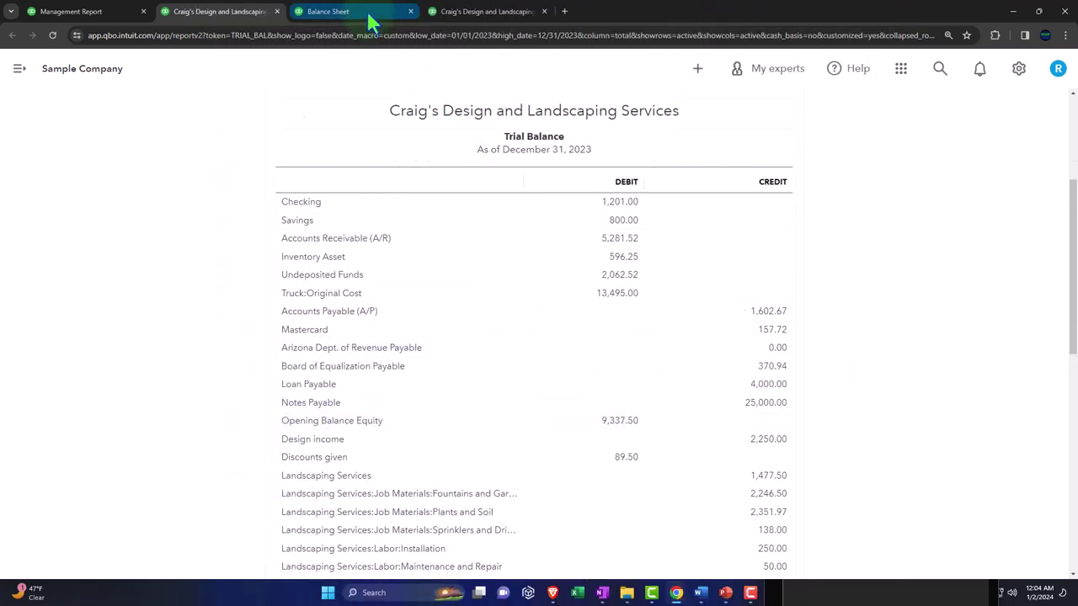
left_click(370, 17)
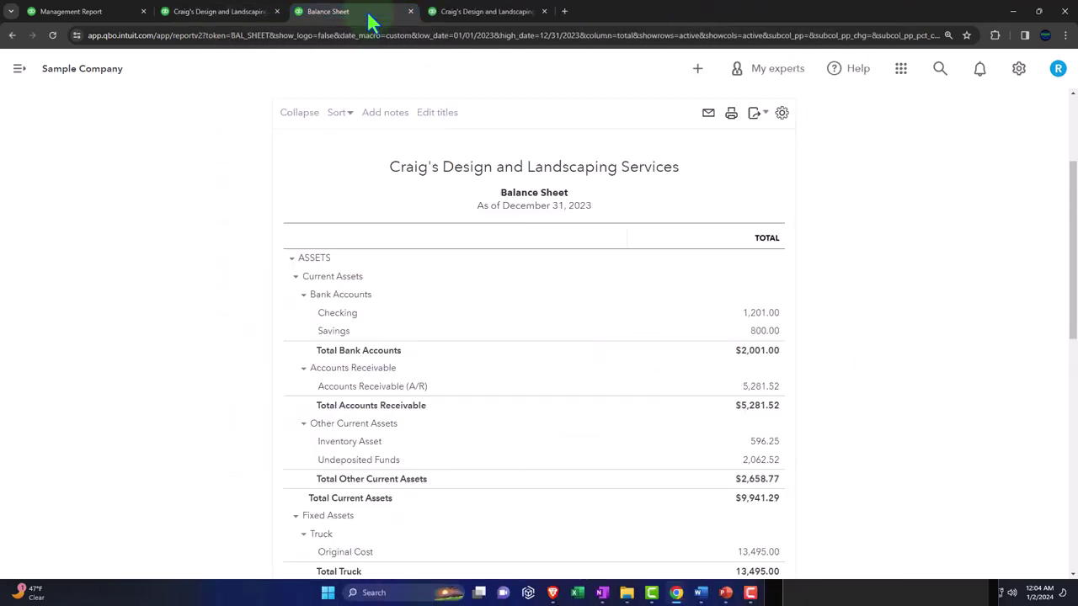
left_click(446, 17)
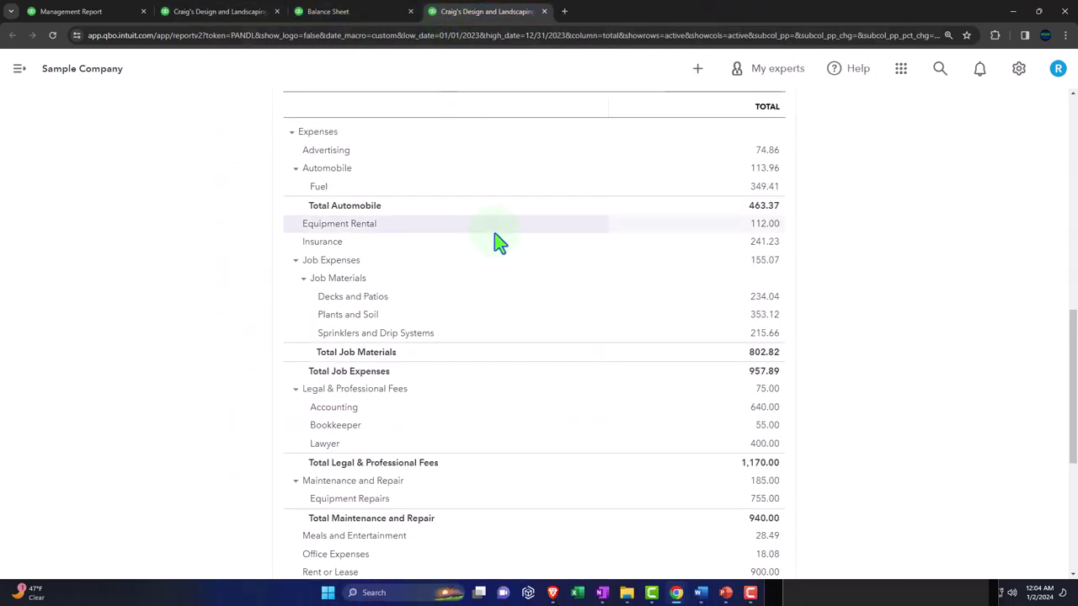
scroll(493, 240, "up", 5)
scroll(502, 145, "up", 5)
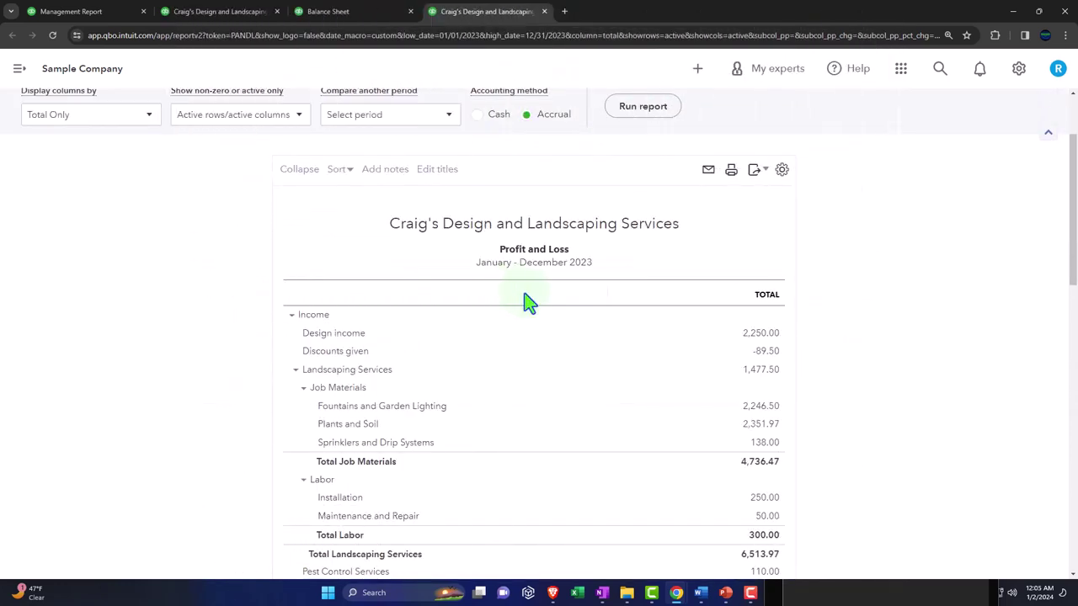
left_click(371, 12)
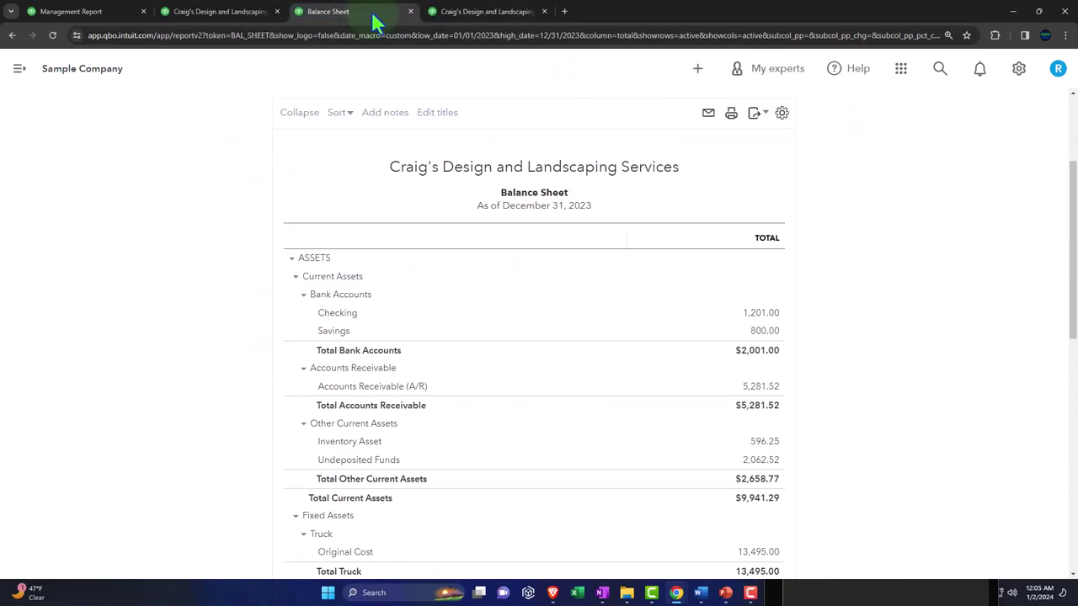
left_click(443, 12)
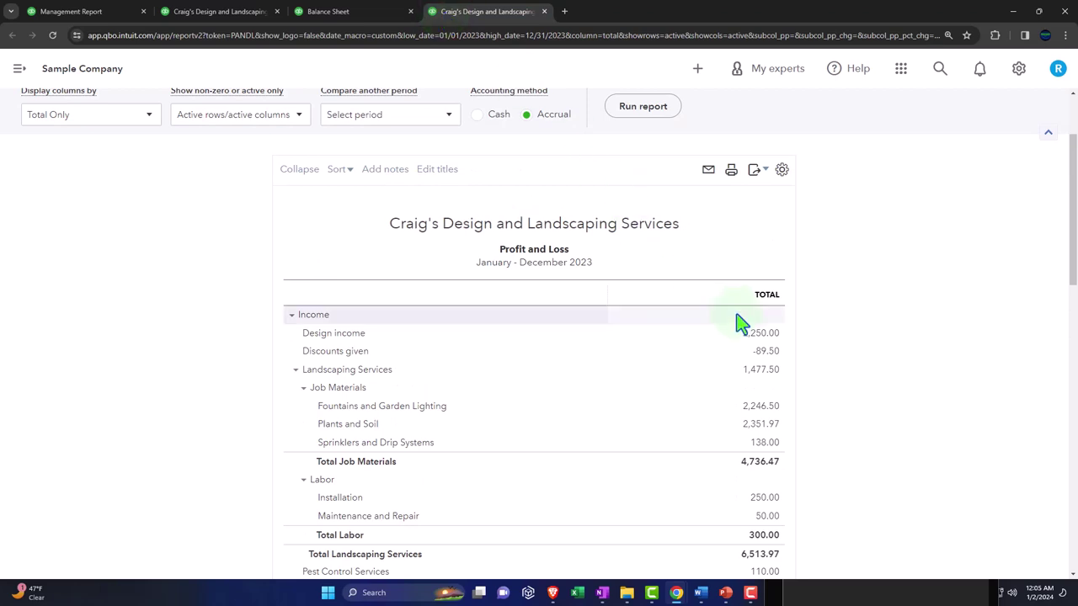
Step: Return to the Trial Balance and review its accounts from the first asset down to the debit and credit totals
left_click(232, 13)
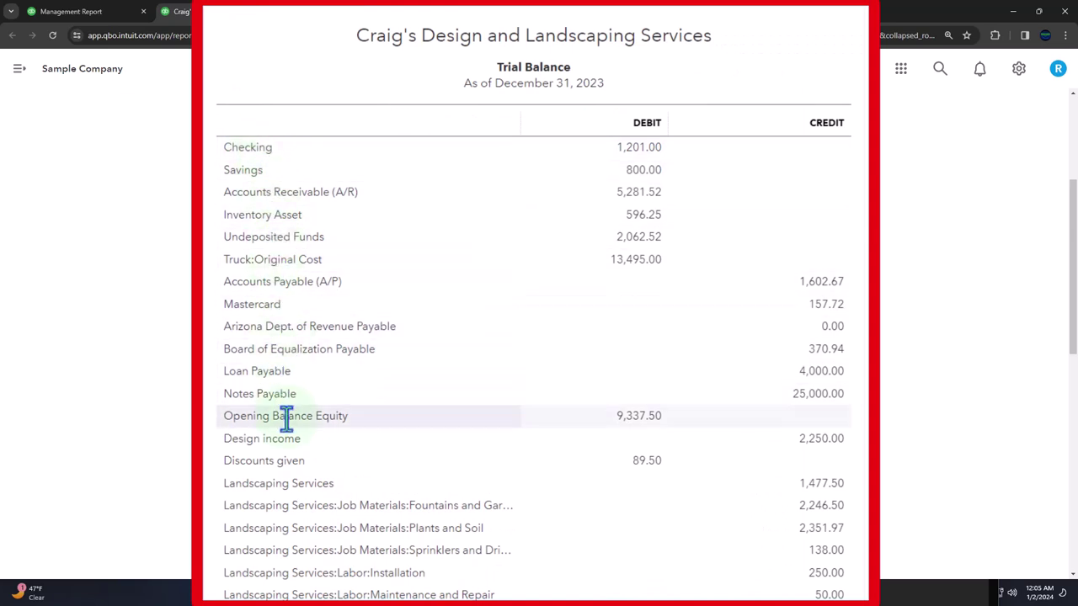
scroll(287, 417, "down", 2)
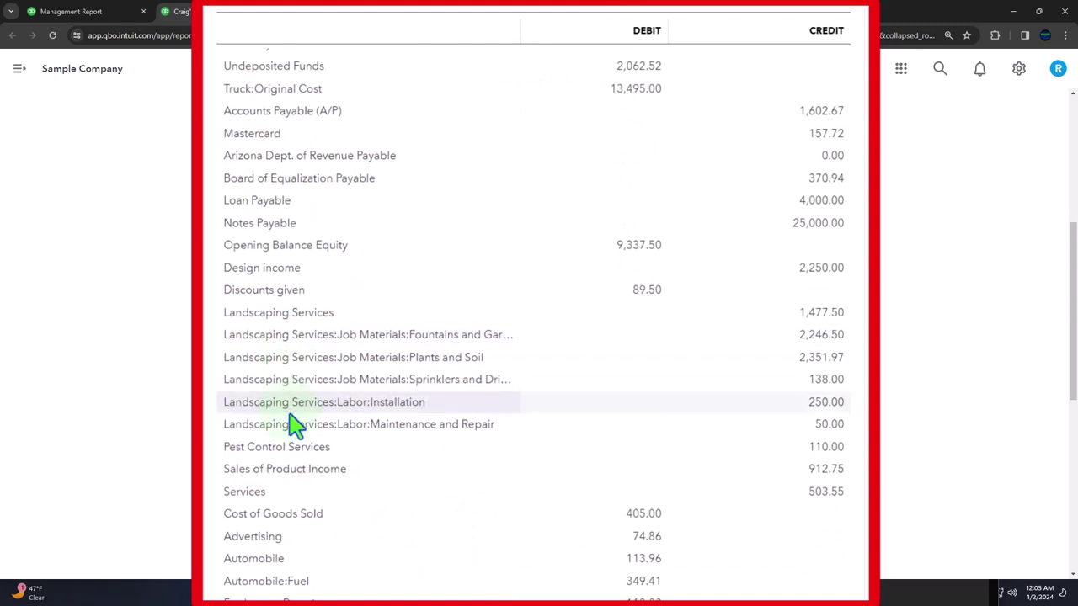
scroll(294, 417, "down", 2)
scroll(298, 451, "down", 5)
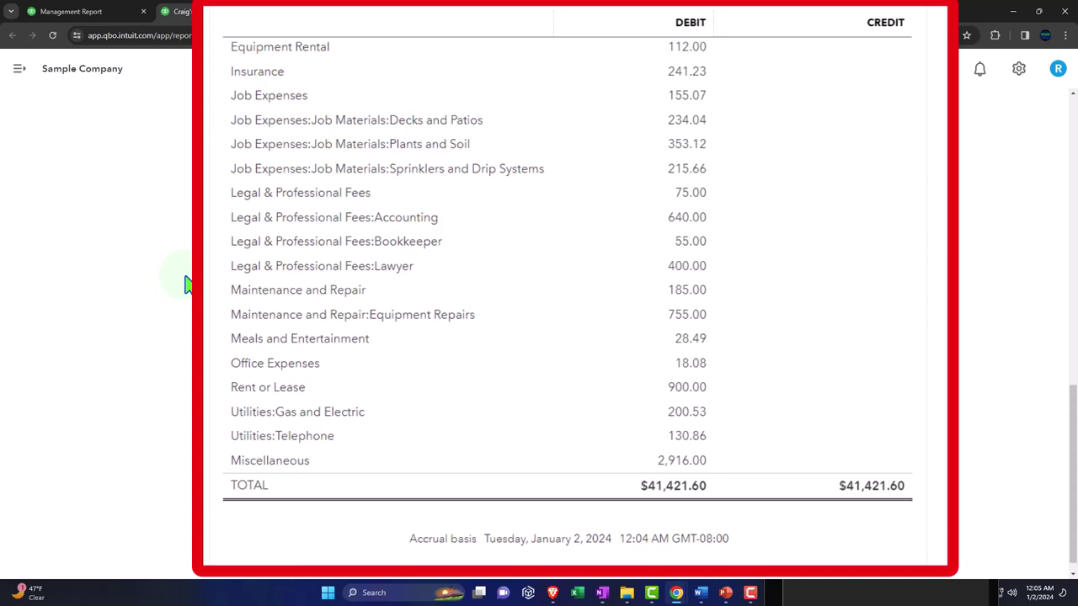
scroll(185, 285, "up", 15)
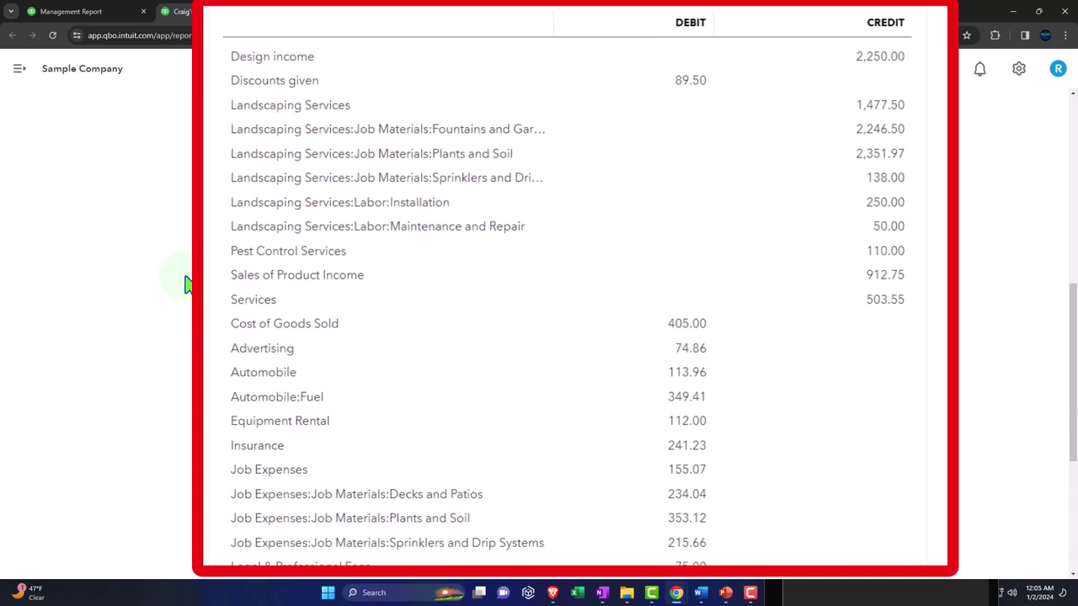
scroll(493, 341, "down", 3)
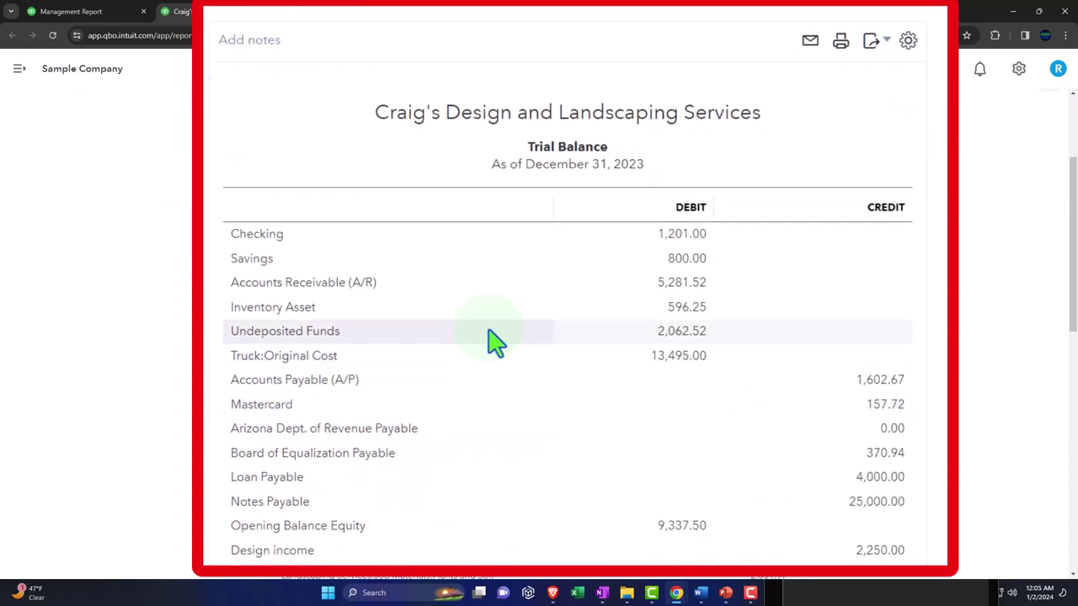
Step: Drill down into the transactions behind the Checking and Legal & Professional Fees:Lawyer balances, returning to the Trial Balance each time
left_click(674, 240)
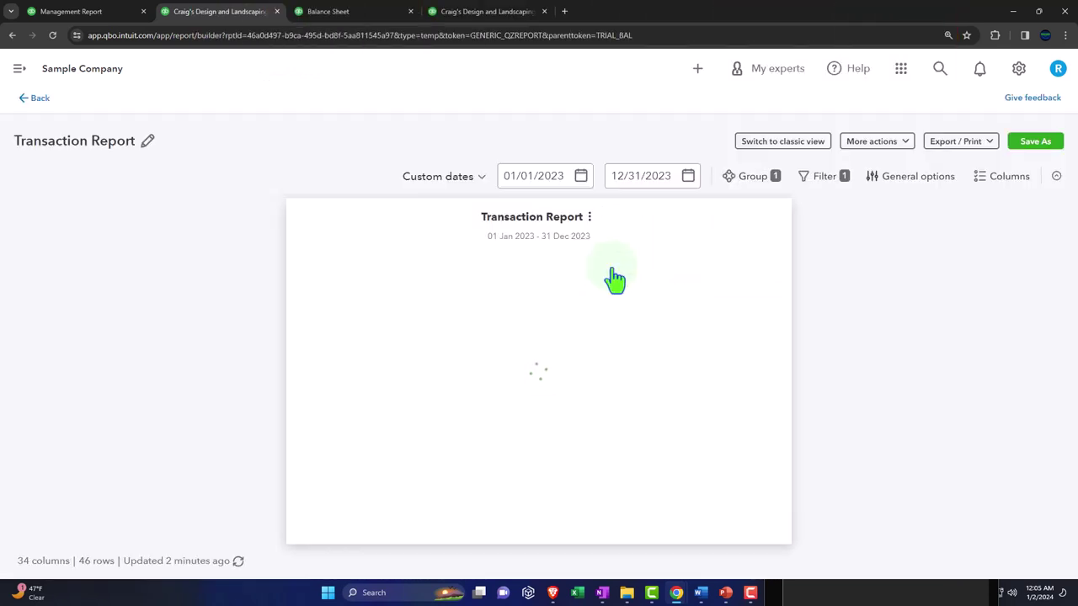
left_click(40, 99)
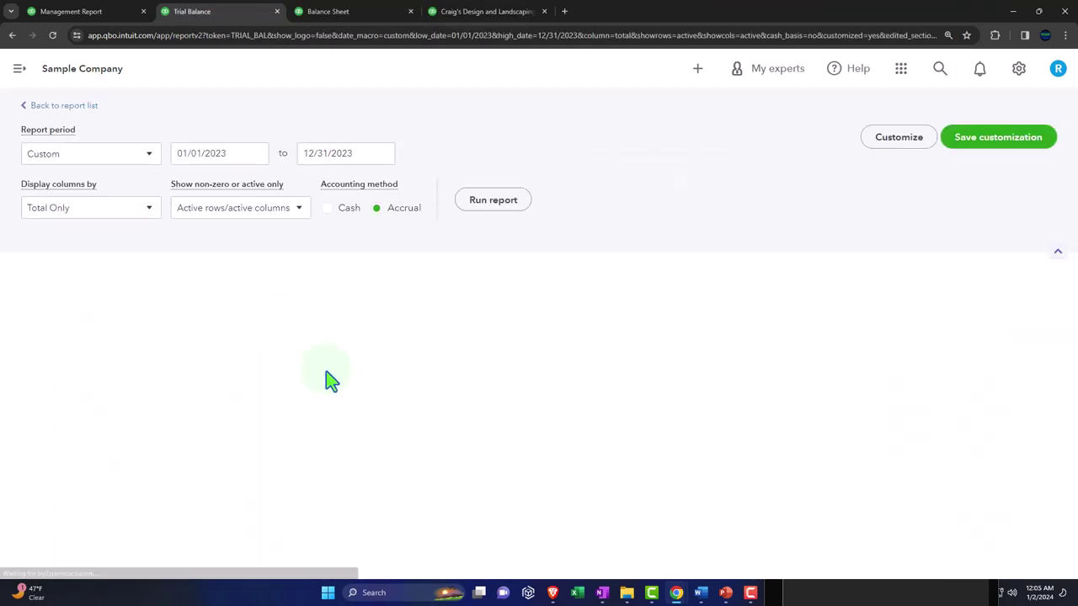
scroll(325, 378, "down", 6)
scroll(329, 379, "down", 3)
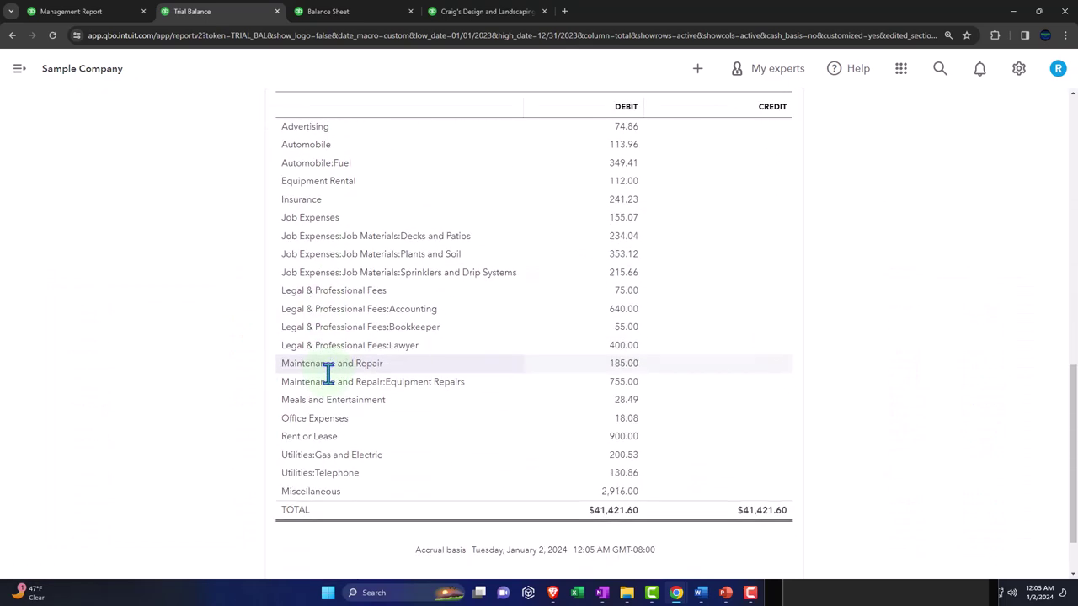
left_click(621, 350)
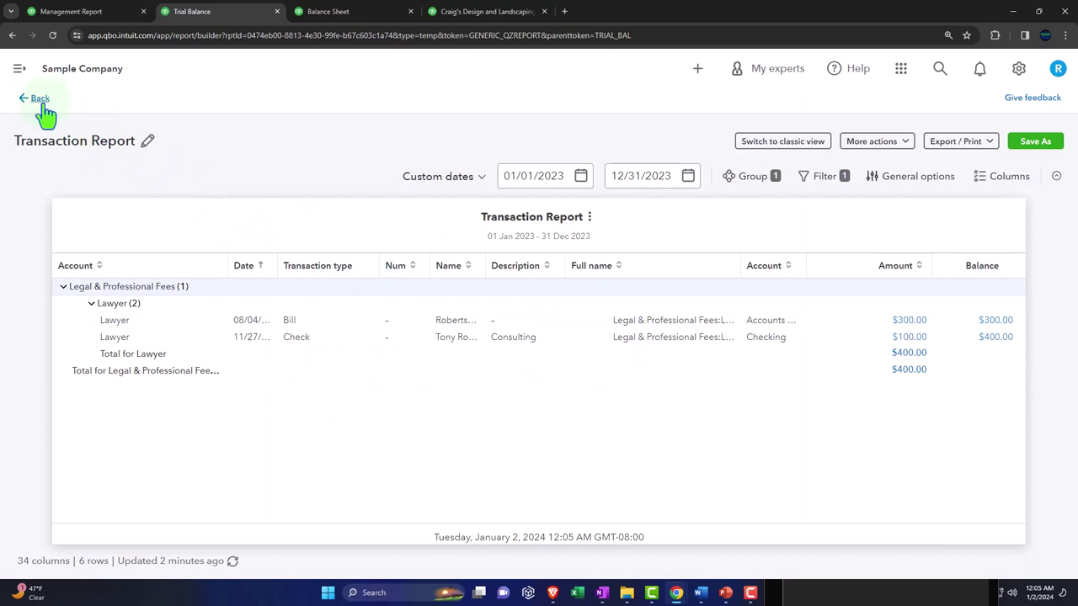
left_click(44, 102)
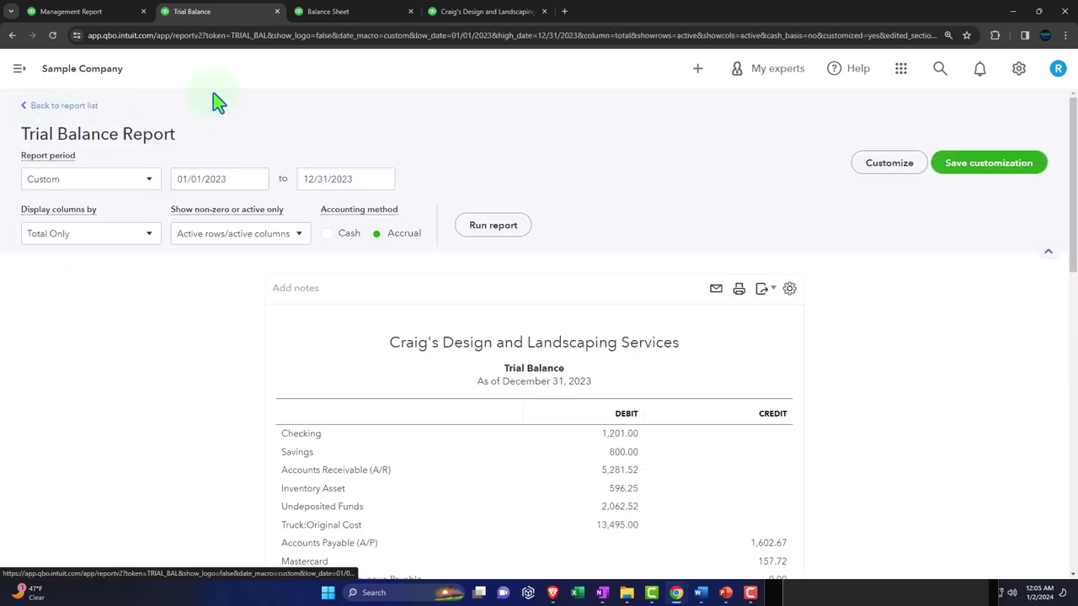
Step: Glance at the Balance Sheet again, and return to the standard reports list to look at the Payroll group
left_click(328, 11)
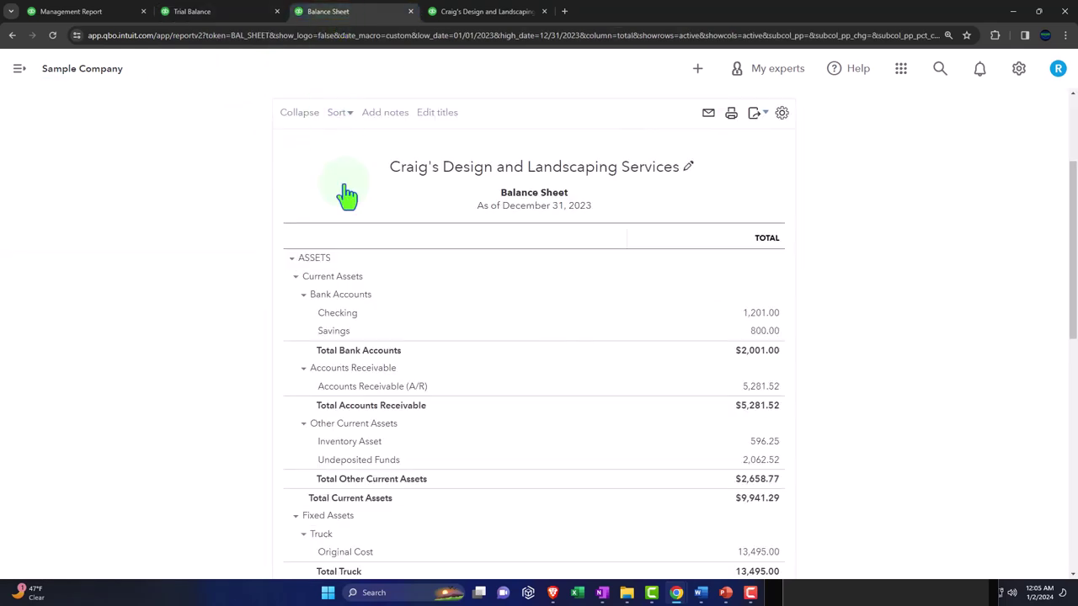
left_click(207, 12)
left_click(134, 12)
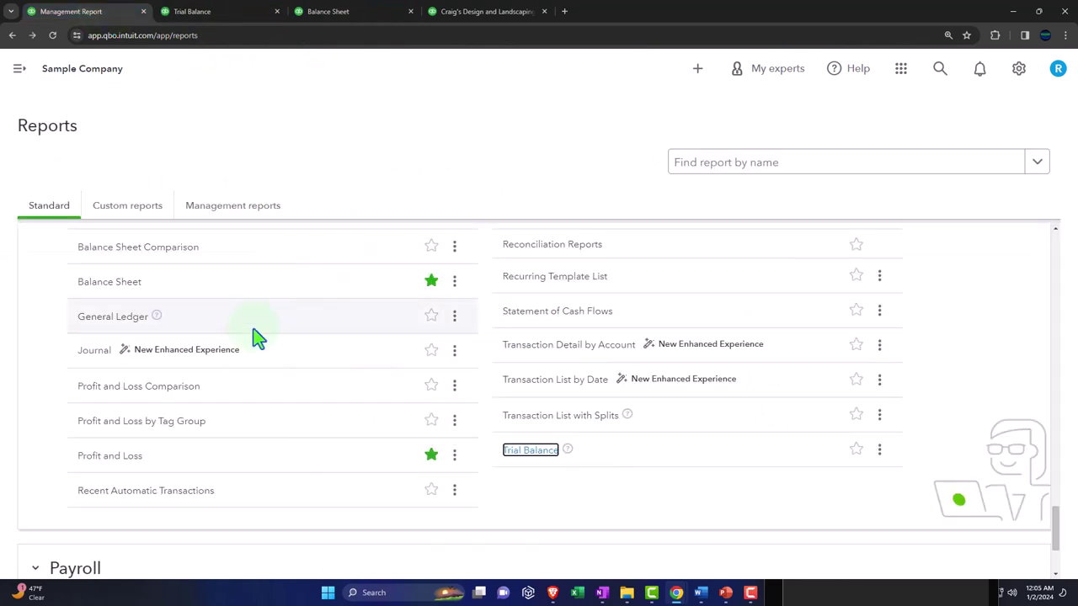
scroll(286, 303, "down", 2)
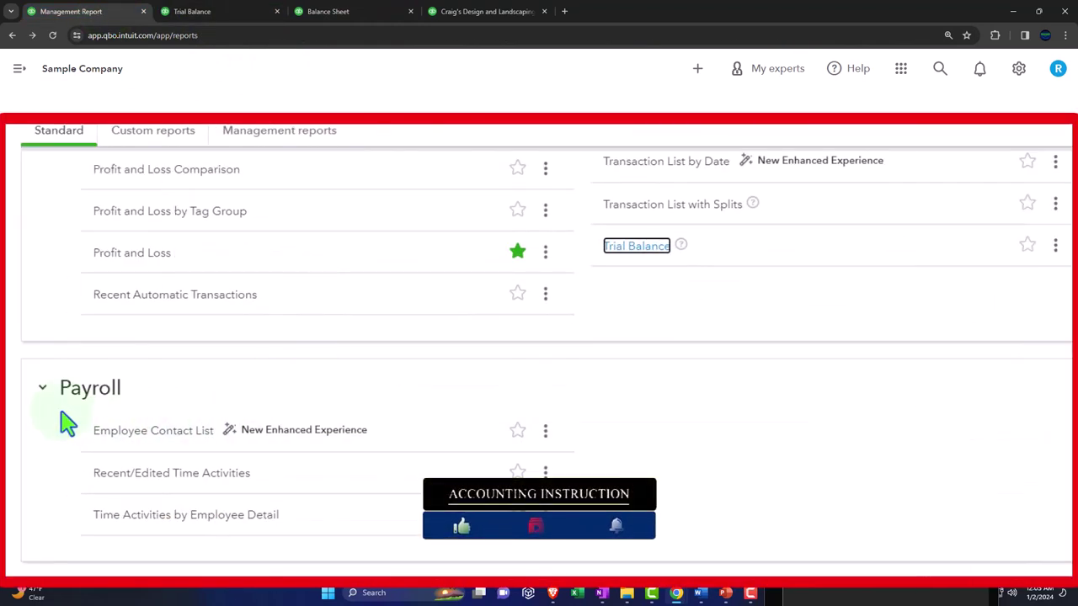